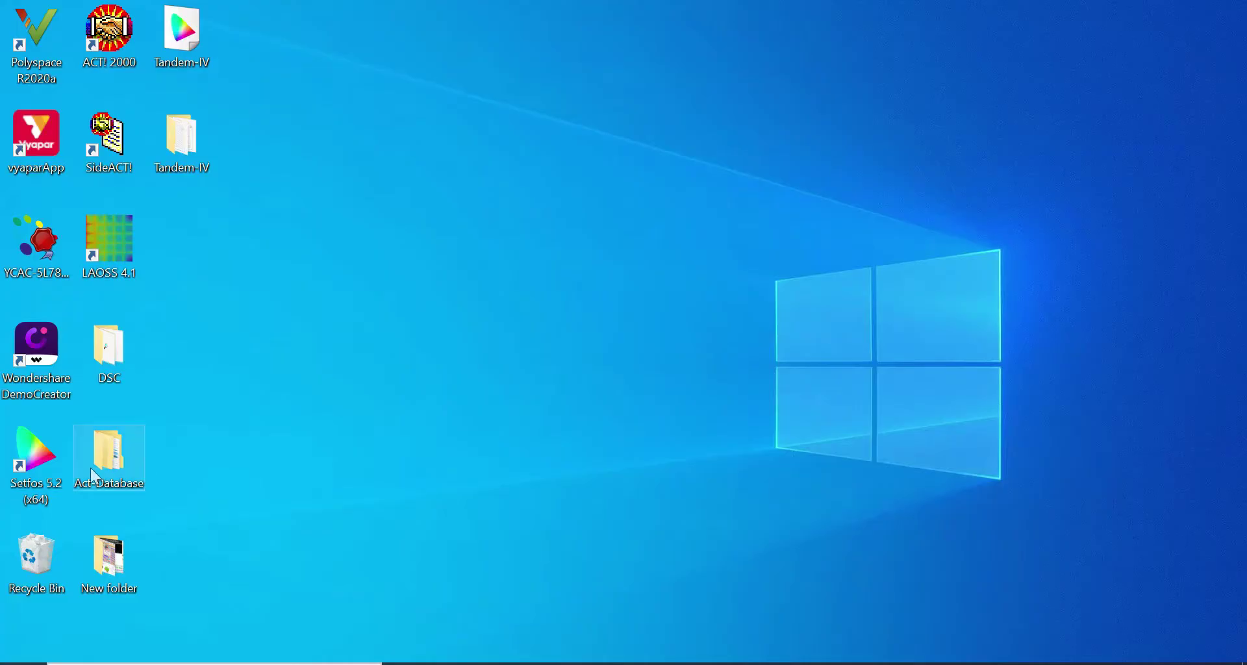
Launch Setfos 5.2 from its desktop shortcut
{"action": "double_click", "coordinate": [54, 470]}
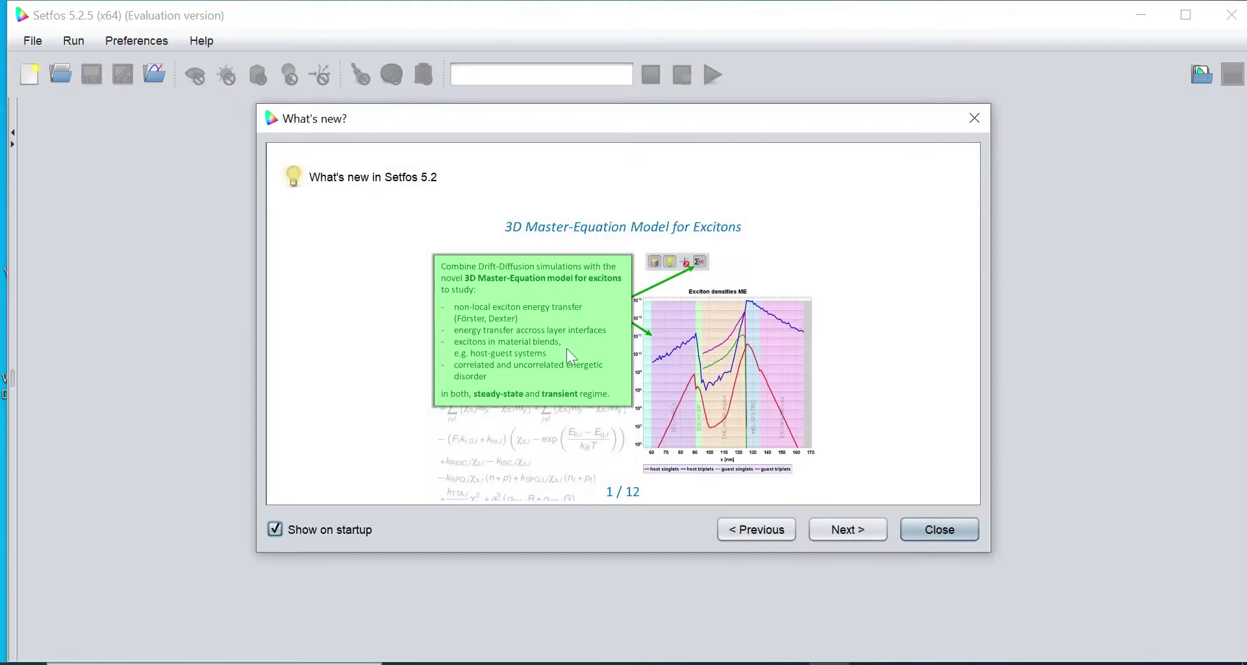
Close the What's new overview and create a new project with File > New
{"action": "left_click", "coordinate": [929, 542]}
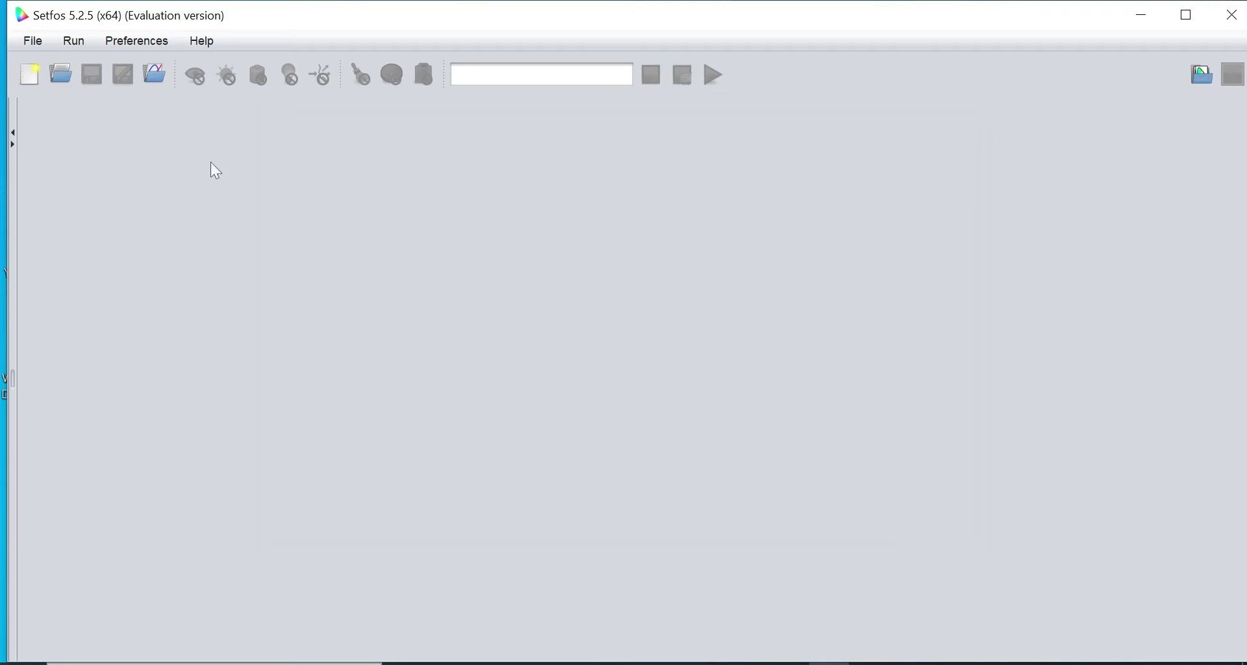
{"action": "left_click", "coordinate": [33, 43]}
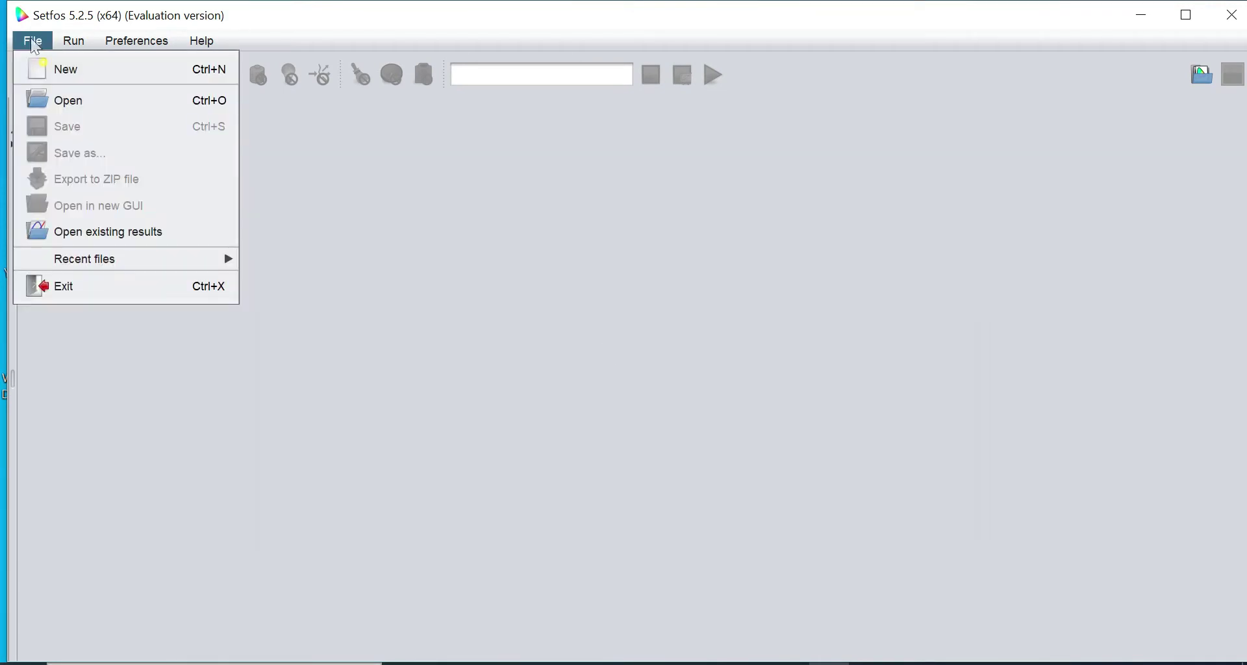
{"action": "left_click", "coordinate": [73, 79]}
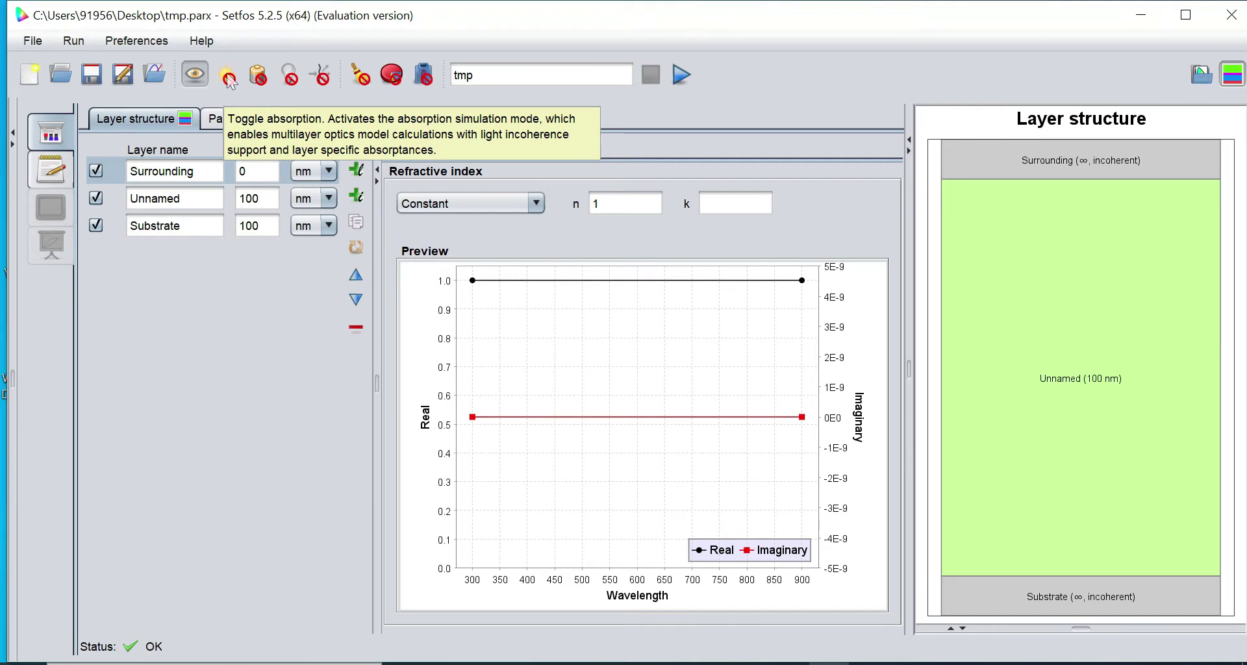
Enable absorption and drift-diffusion modes, review both settings tabs, then select the Substrate layer
{"action": "left_click", "coordinate": [227, 75]}
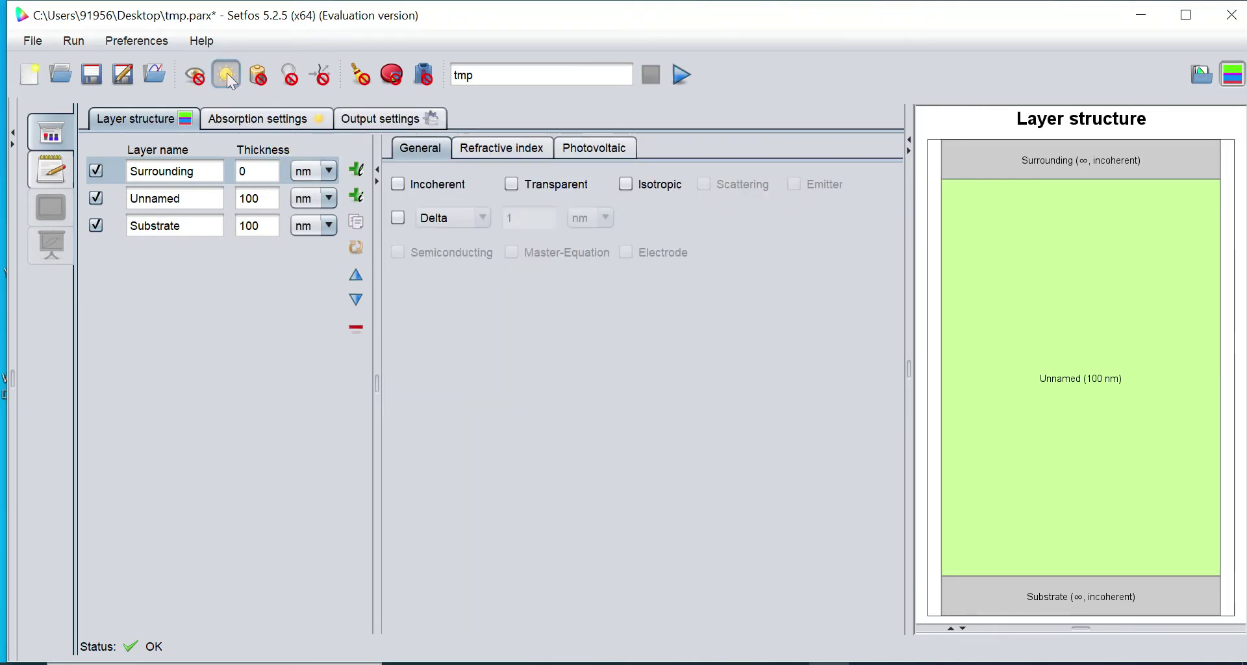
{"action": "left_click", "coordinate": [257, 77]}
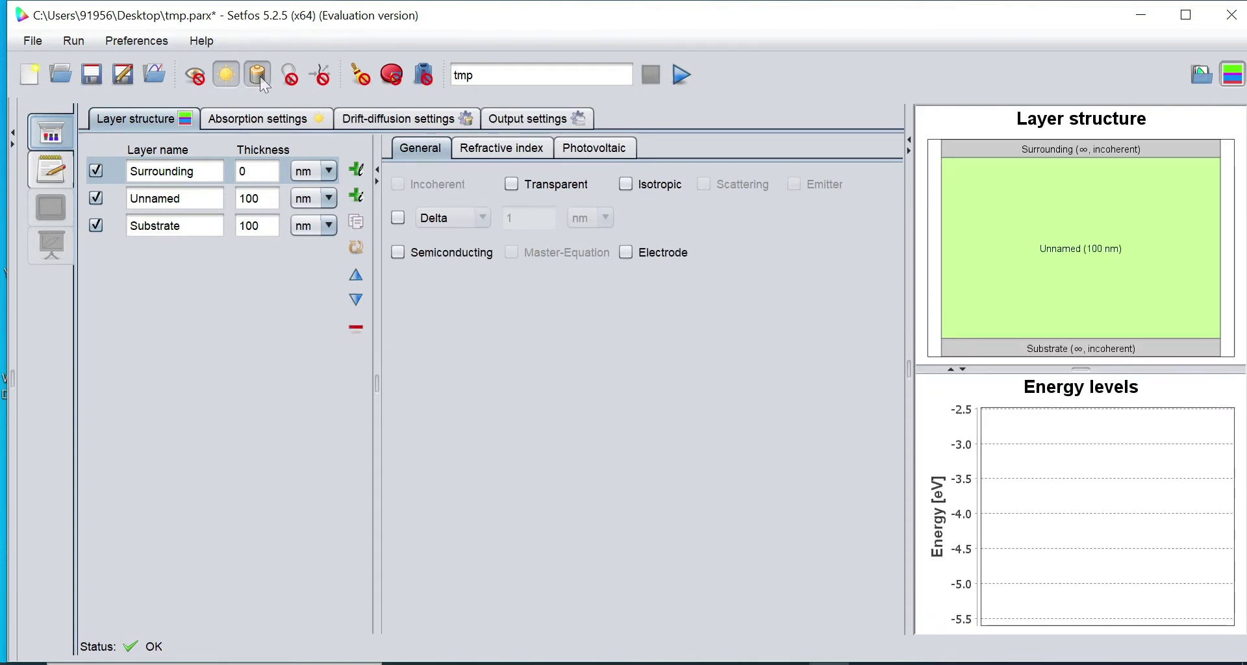
{"action": "left_click", "coordinate": [262, 117]}
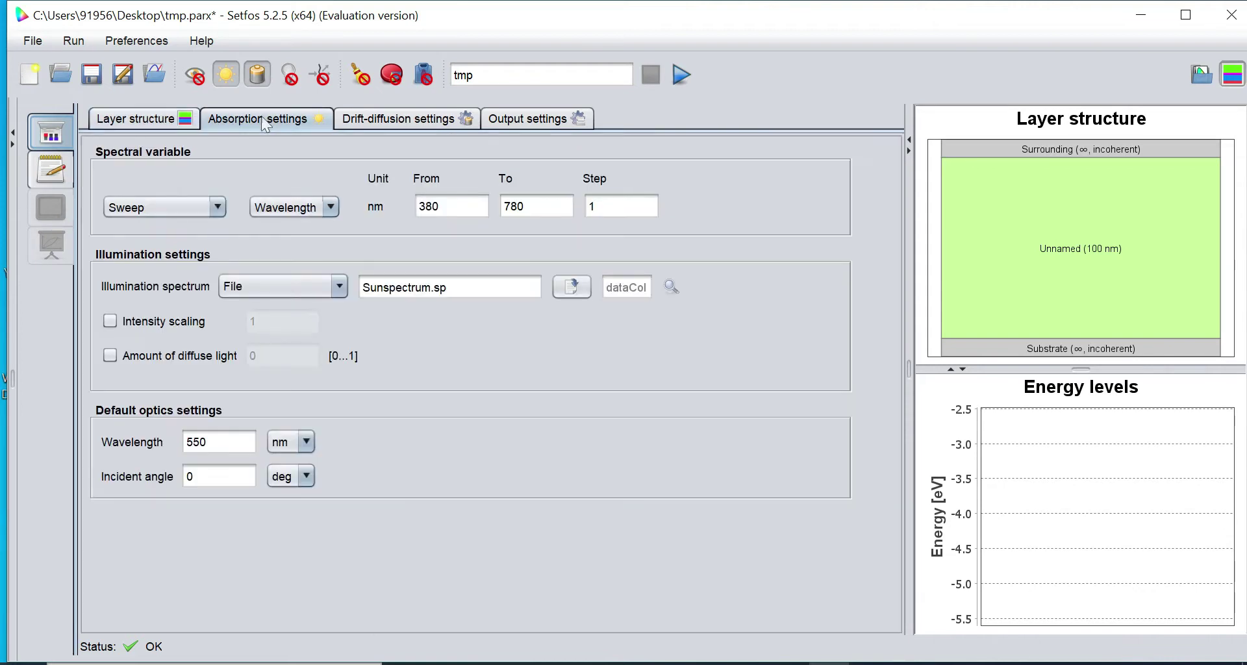
{"action": "left_click", "coordinate": [374, 120]}
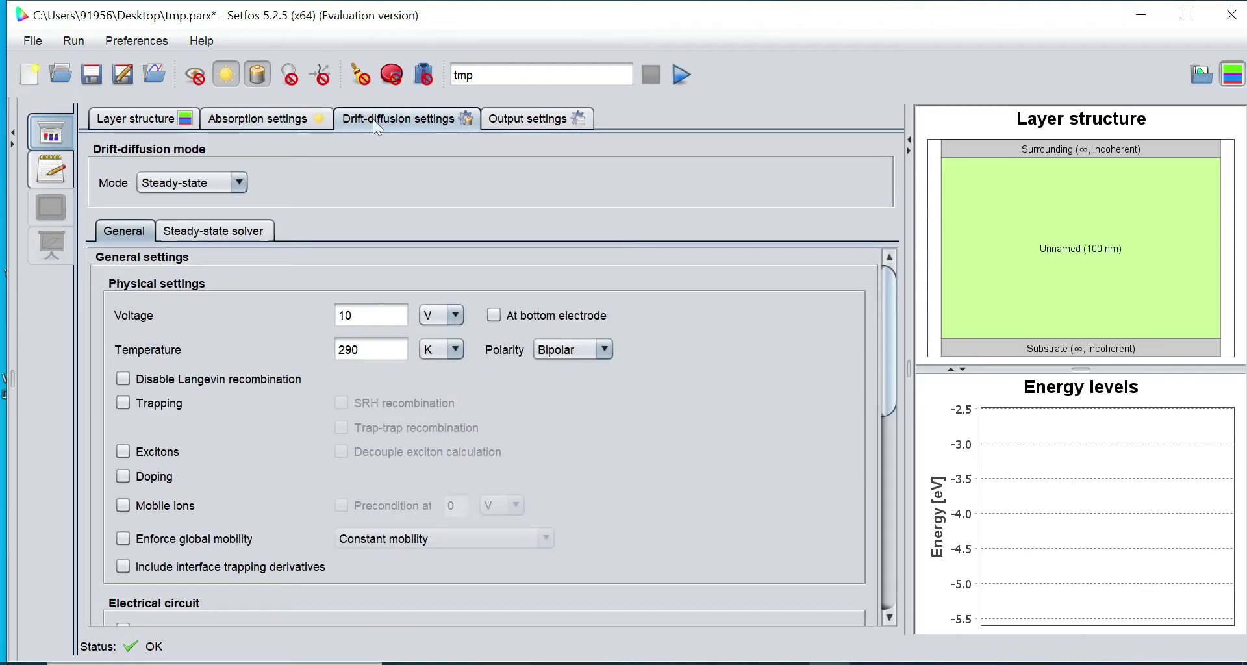
{"action": "left_click", "coordinate": [154, 123]}
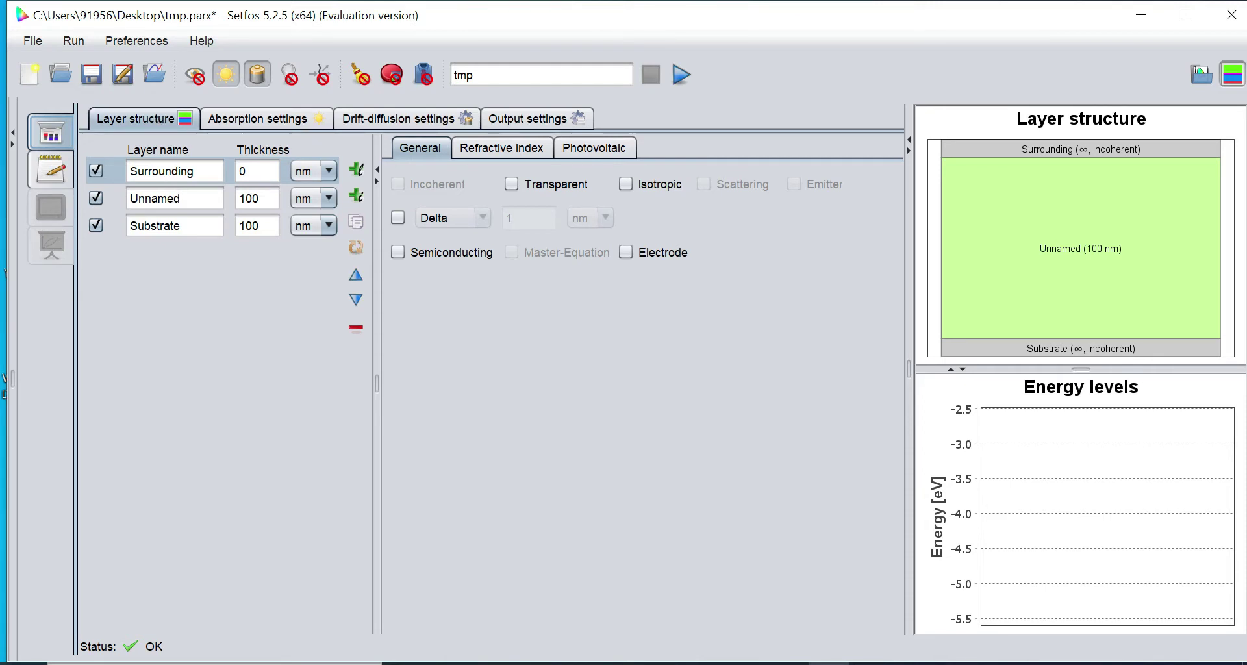
{"action": "left_click", "coordinate": [155, 225]}
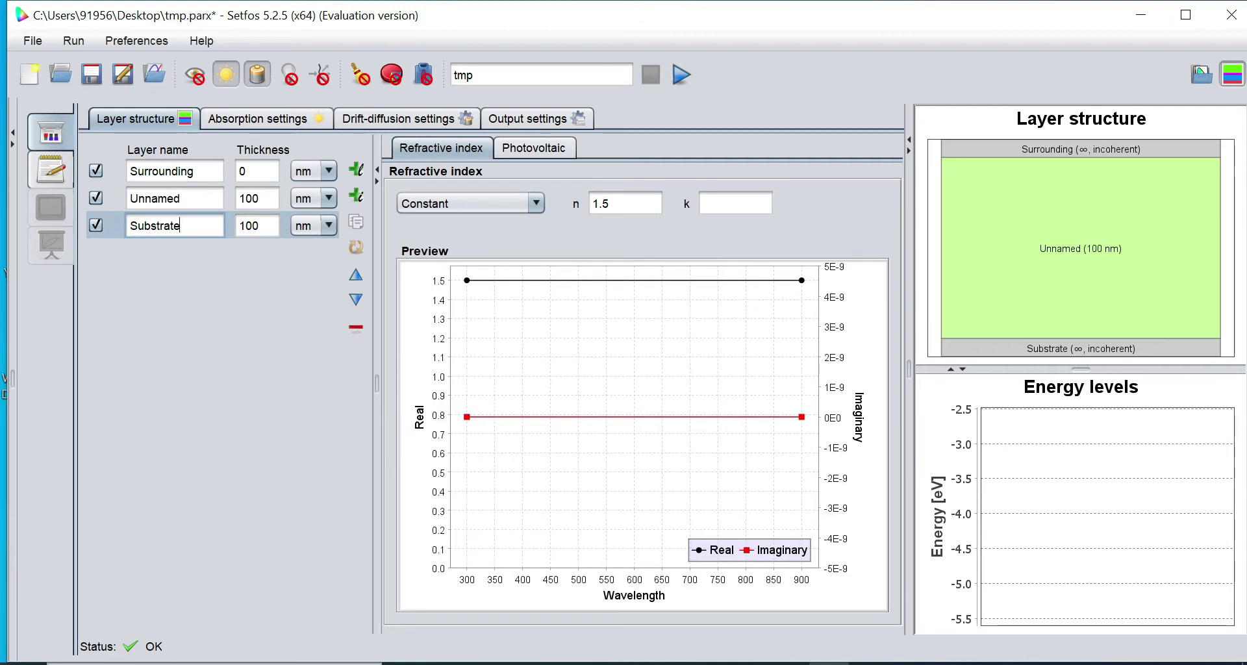
Append seven 100 nm layers, Unnamed2 through Unnamed8, below Substrate
{"action": "left_click", "coordinate": [356, 170]}
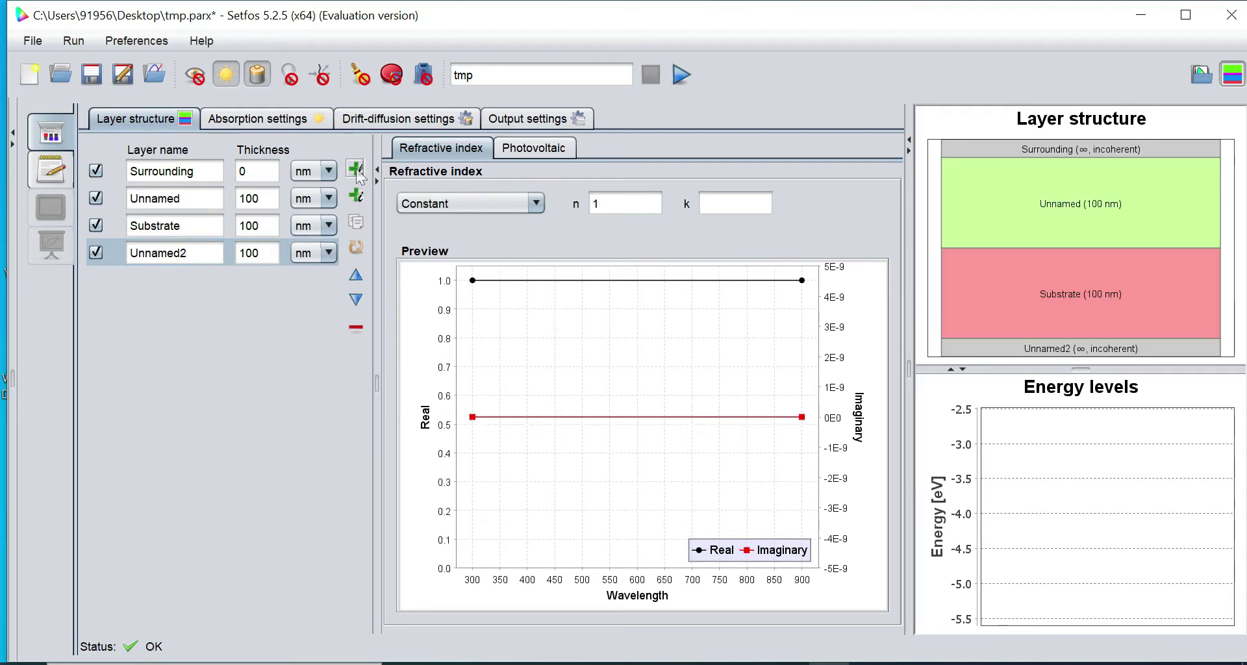
{"action": "left_click", "coordinate": [357, 171]}
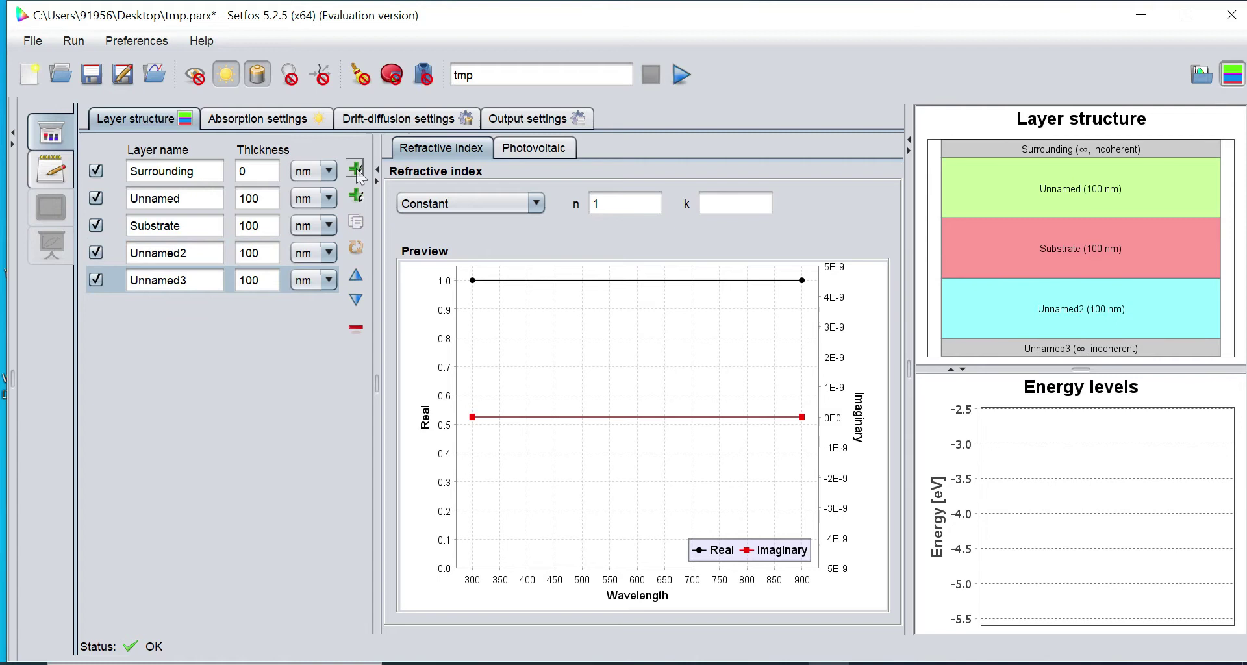
{"action": "left_click", "coordinate": [356, 170]}
{"action": "left_click", "coordinate": [356, 170]}
{"action": "left_click", "coordinate": [357, 172]}
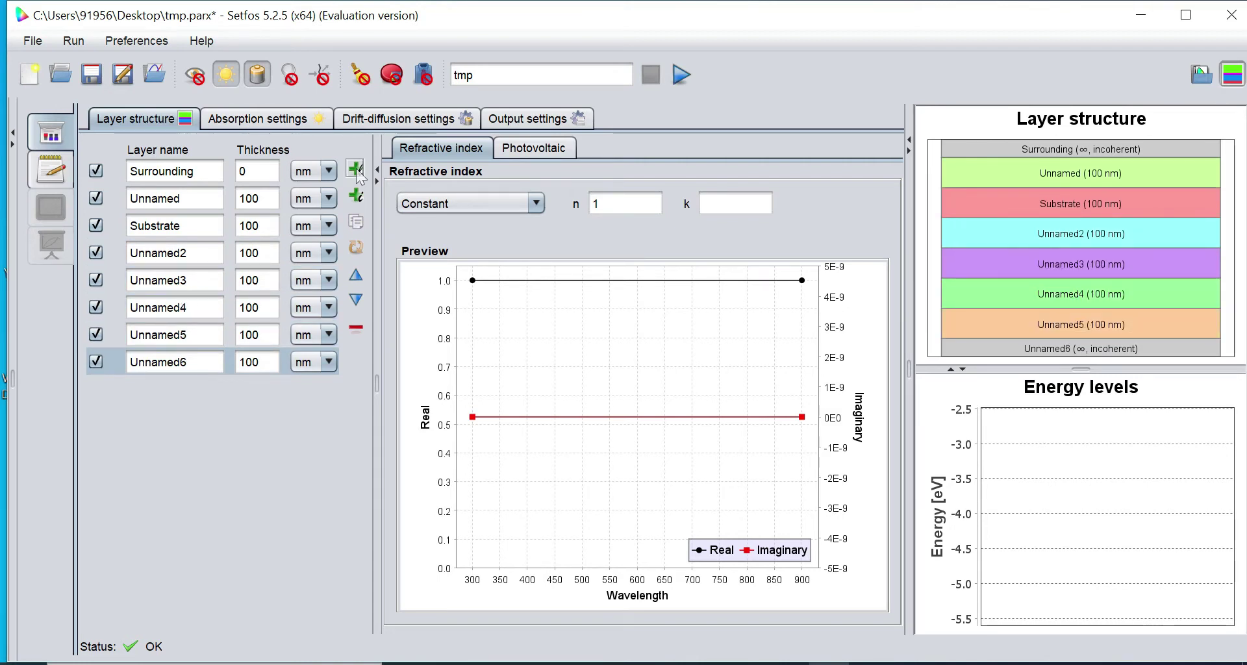
{"action": "left_click", "coordinate": [356, 170]}
{"action": "left_click", "coordinate": [355, 170]}
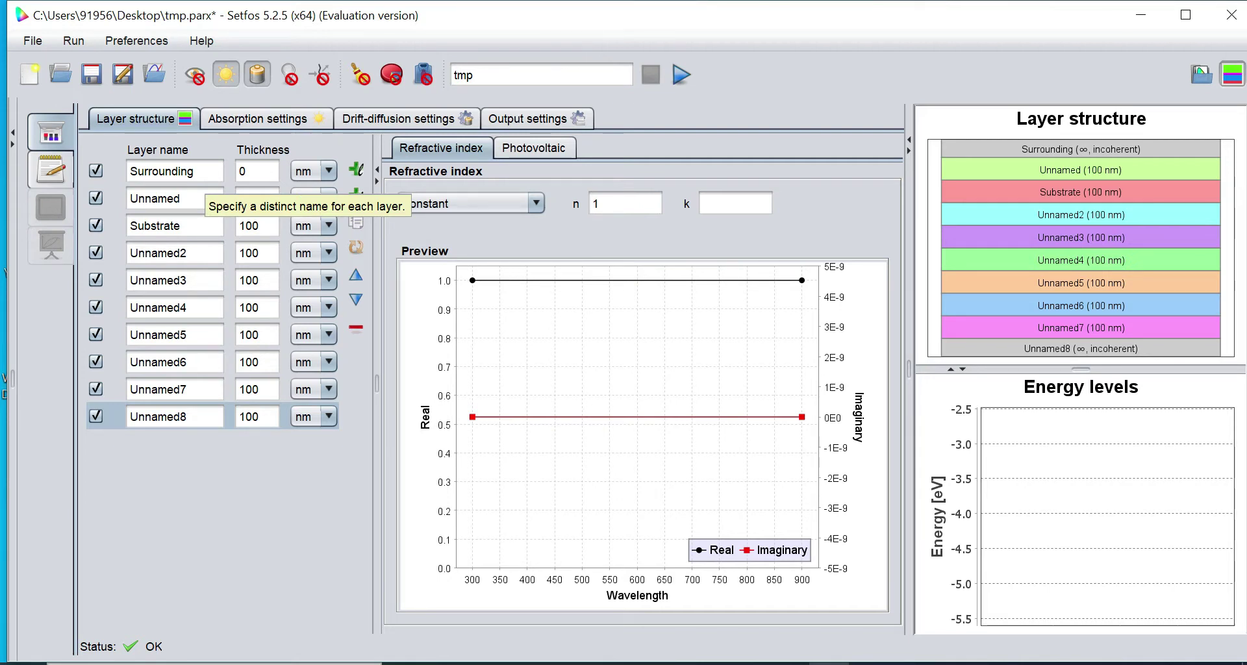
Rename the second and third layers to Substrate and ITO
{"action": "left_click", "coordinate": [174, 170]}
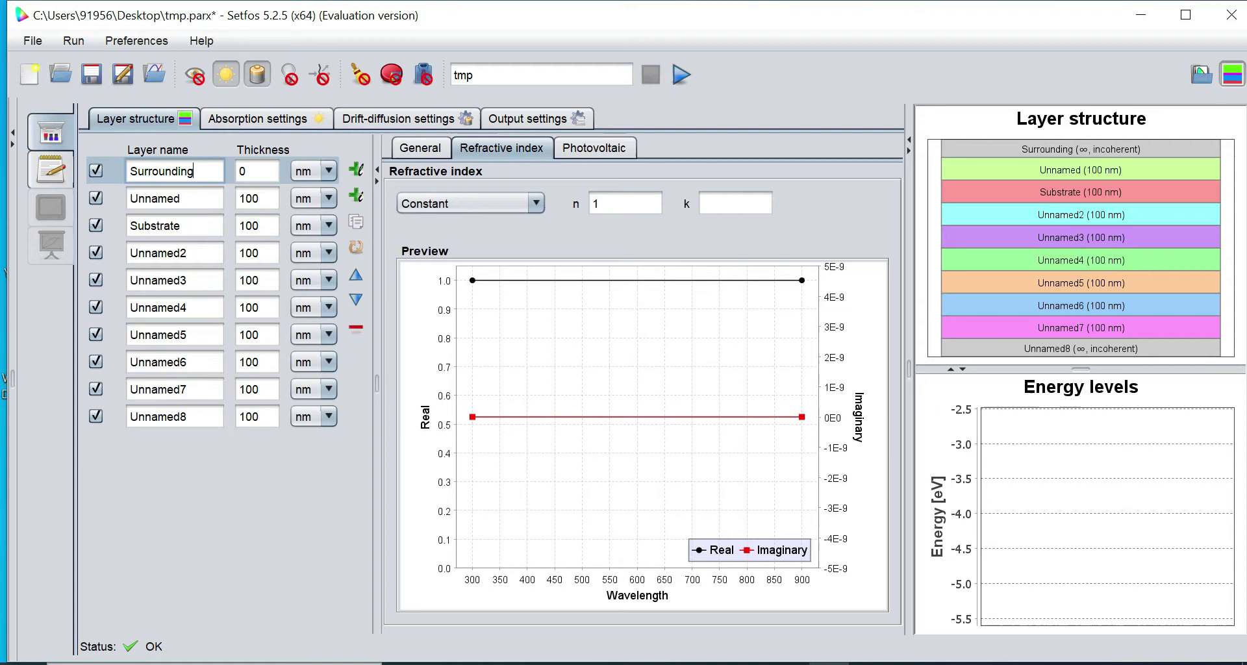
{"action": "left_click", "coordinate": [180, 198]}
{"action": "key", "text": "BackSpace"}
{"action": "key", "text": "BackSpace"}
{"action": "key", "text": "BackSpace"}
{"action": "key", "text": "BackSpace"}
{"action": "key", "text": "BackSpace"}
{"action": "key", "text": "BackSpace"}
{"action": "key", "text": "BackSpace"}
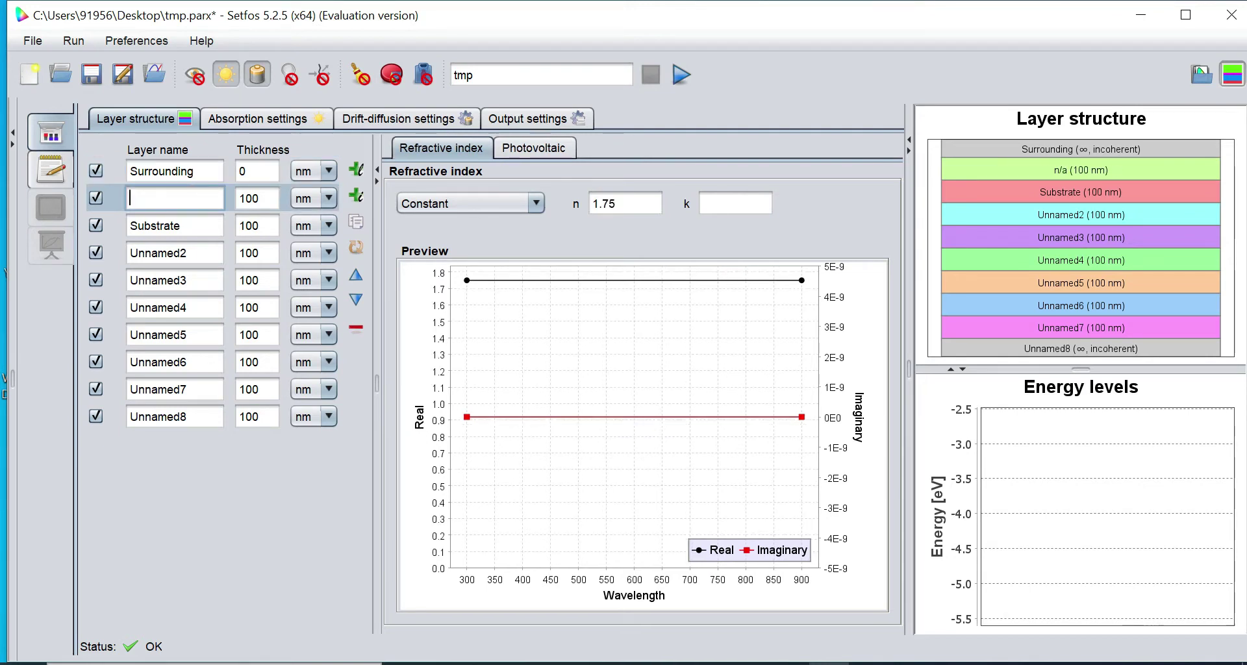
{"action": "type", "text": "Substra"}
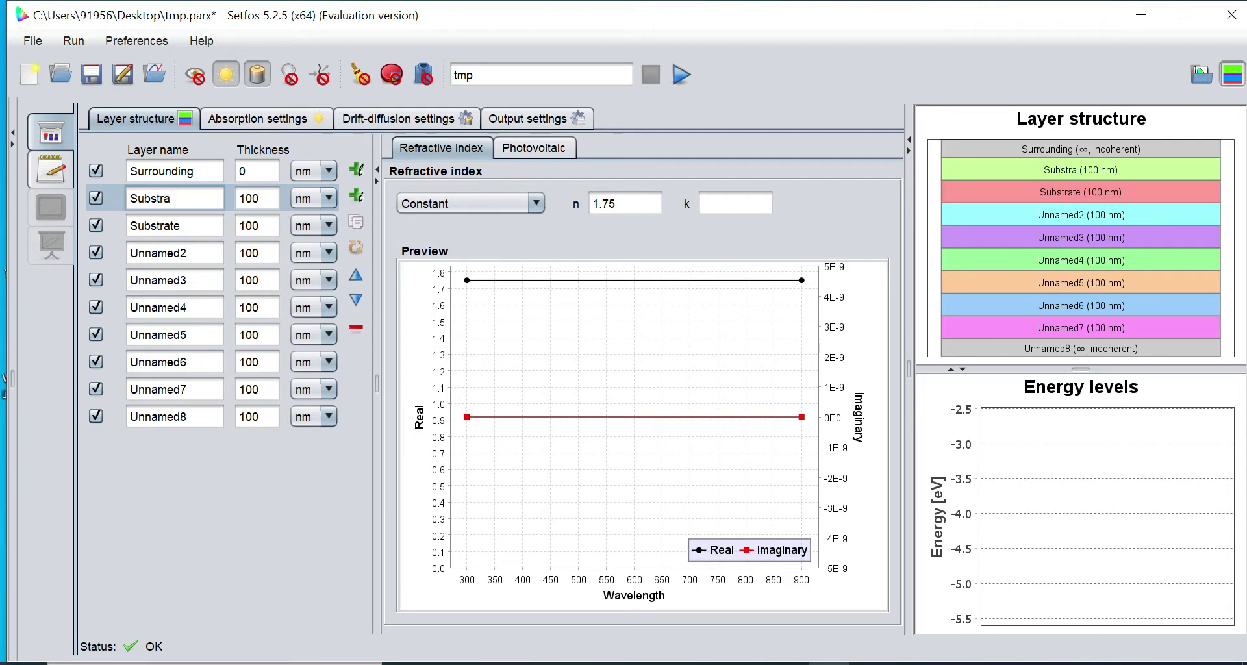
{"action": "type", "text": "te"}
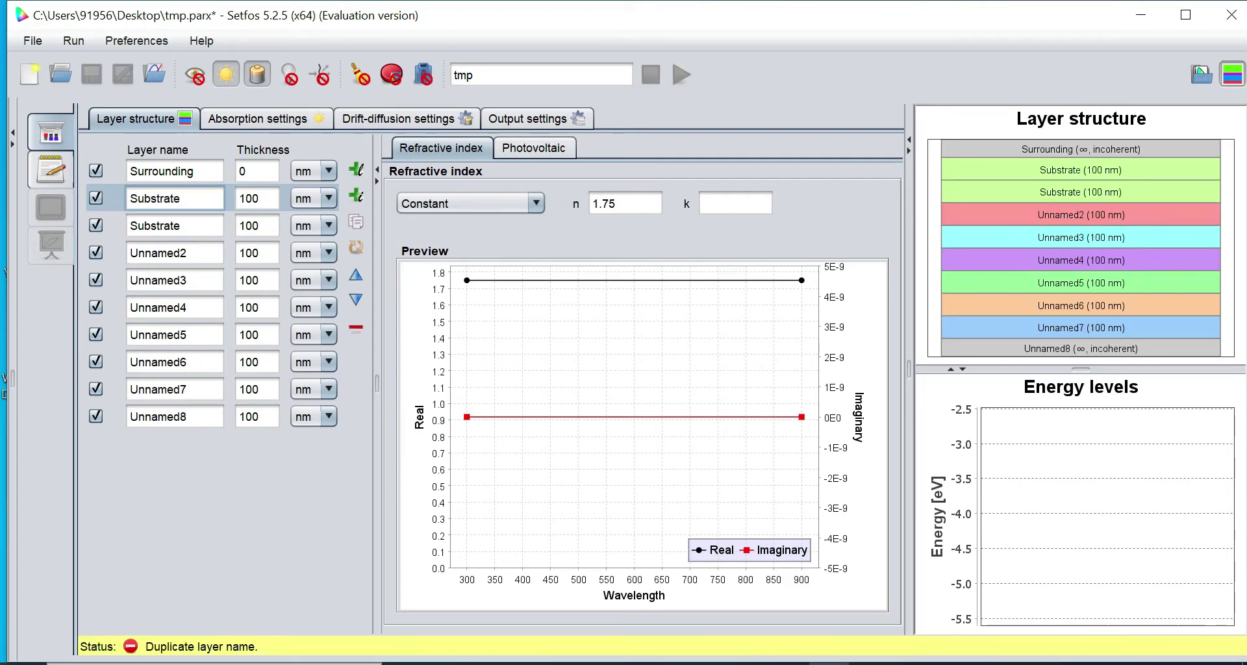
{"action": "left_click", "coordinate": [180, 225]}
{"action": "key", "text": "BackSpace"}
{"action": "key", "text": "BackSpace"}
{"action": "key", "text": "BackSpace"}
{"action": "key", "text": "BackSpace"}
{"action": "key", "text": "BackSpace"}
{"action": "key", "text": "BackSpace"}
{"action": "key", "text": "BackSpace"}
{"action": "key", "text": "BackSpace"}
{"action": "key", "text": "BackSpace"}
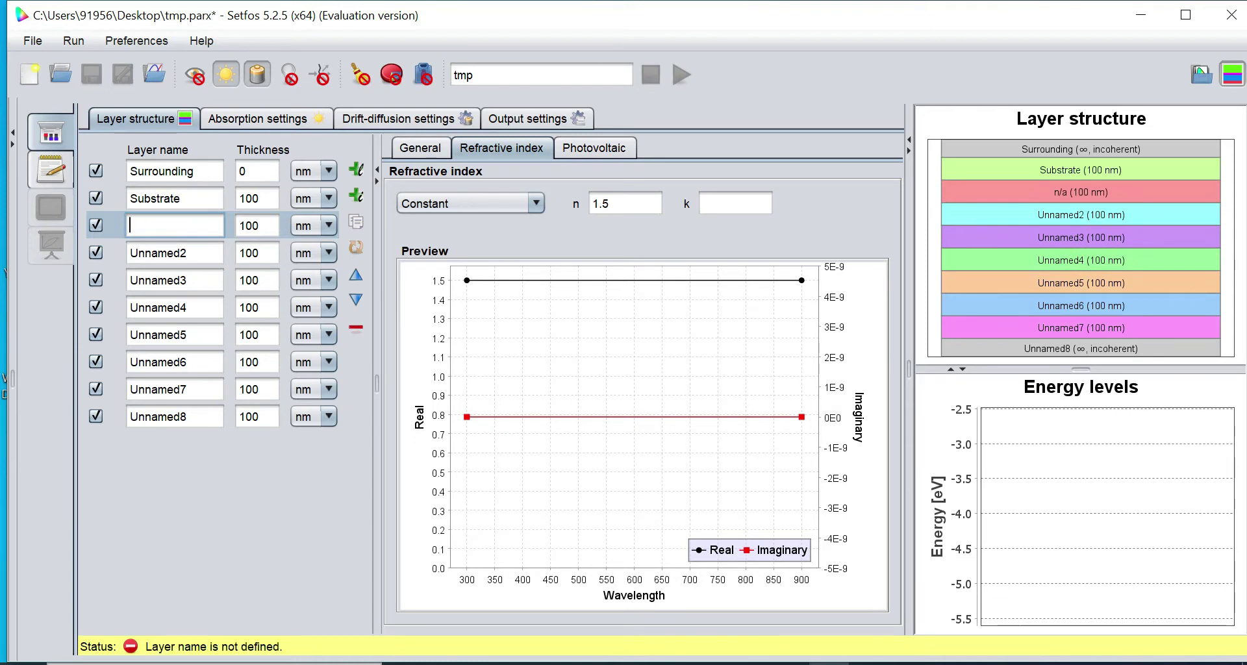
{"action": "type", "text": "ITO"}
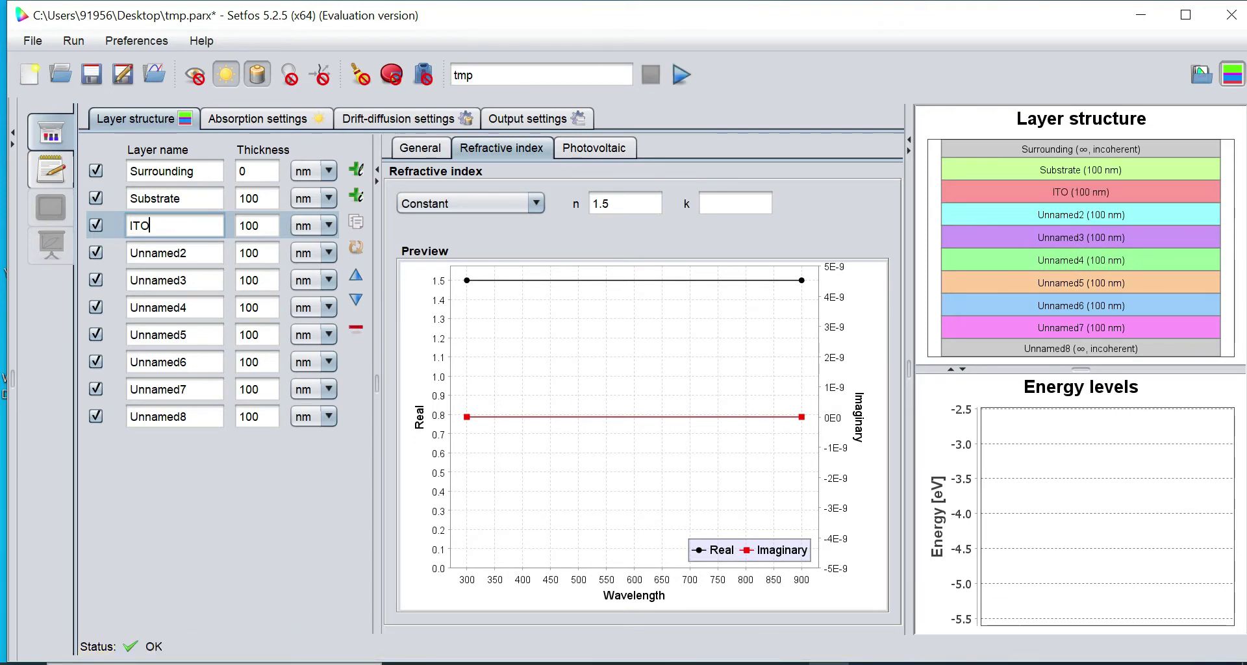
Rename the fourth and fifth layers to Pedot2 and Polymer
{"action": "left_click", "coordinate": [176, 252]}
{"action": "key", "text": "BackSpace"}
{"action": "key", "text": "BackSpace"}
{"action": "key", "text": "BackSpace"}
{"action": "key", "text": "BackSpace"}
{"action": "key", "text": "BackSpace"}
{"action": "key", "text": "BackSpace"}
{"action": "key", "text": "BackSpace"}
{"action": "key", "text": "BackSpace"}
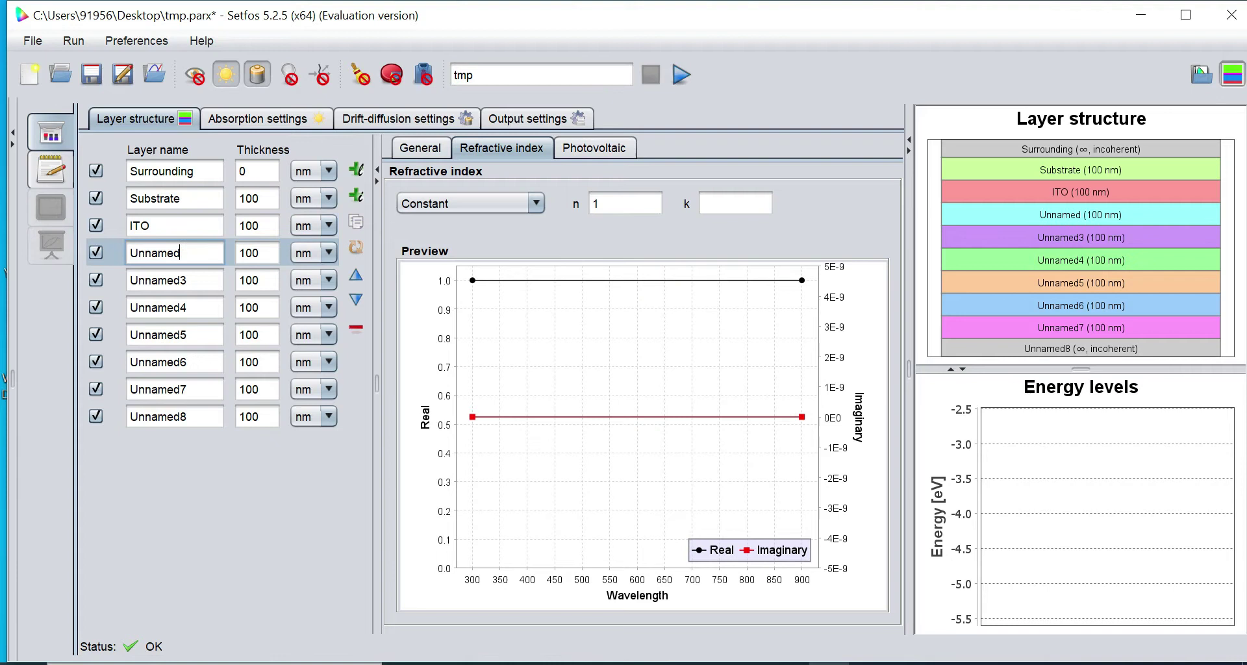
{"action": "type", "text": "P"}
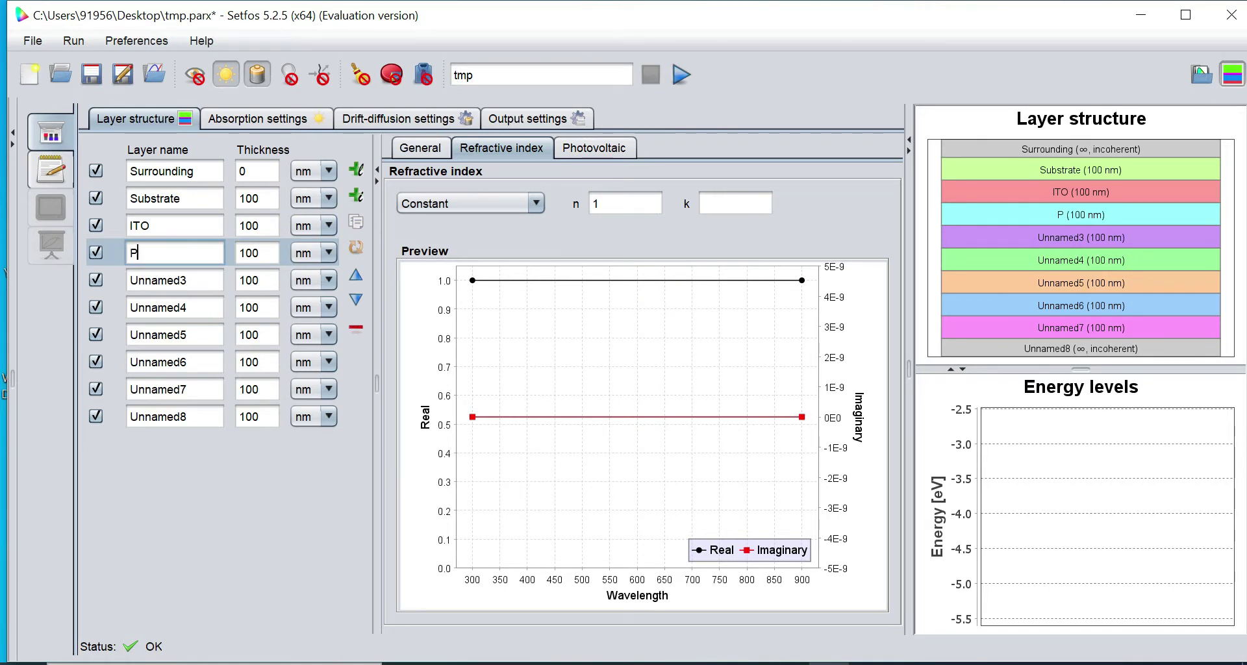
{"action": "type", "text": "edot2"}
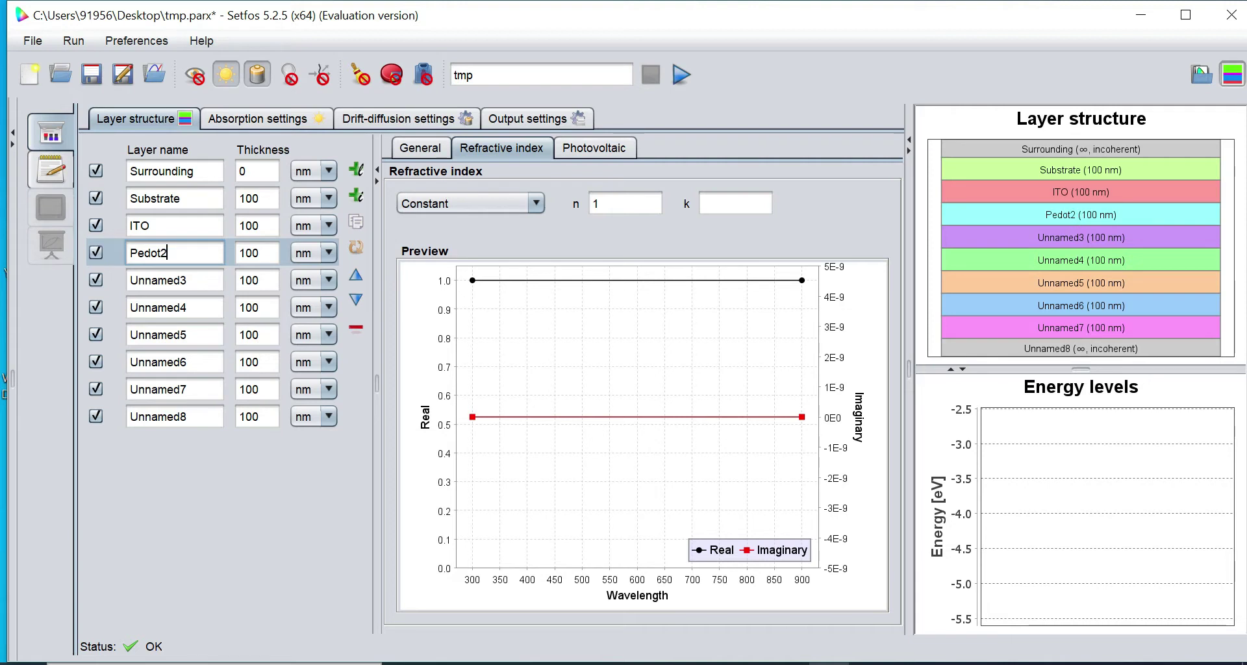
{"action": "left_click", "coordinate": [186, 280]}
{"action": "key", "text": "BackSpace"}
{"action": "key", "text": "BackSpace"}
{"action": "key", "text": "BackSpace"}
{"action": "key", "text": "BackSpace"}
{"action": "key", "text": "BackSpace"}
{"action": "key", "text": "BackSpace"}
{"action": "key", "text": "BackSpace"}
{"action": "key", "text": "BackSpace"}
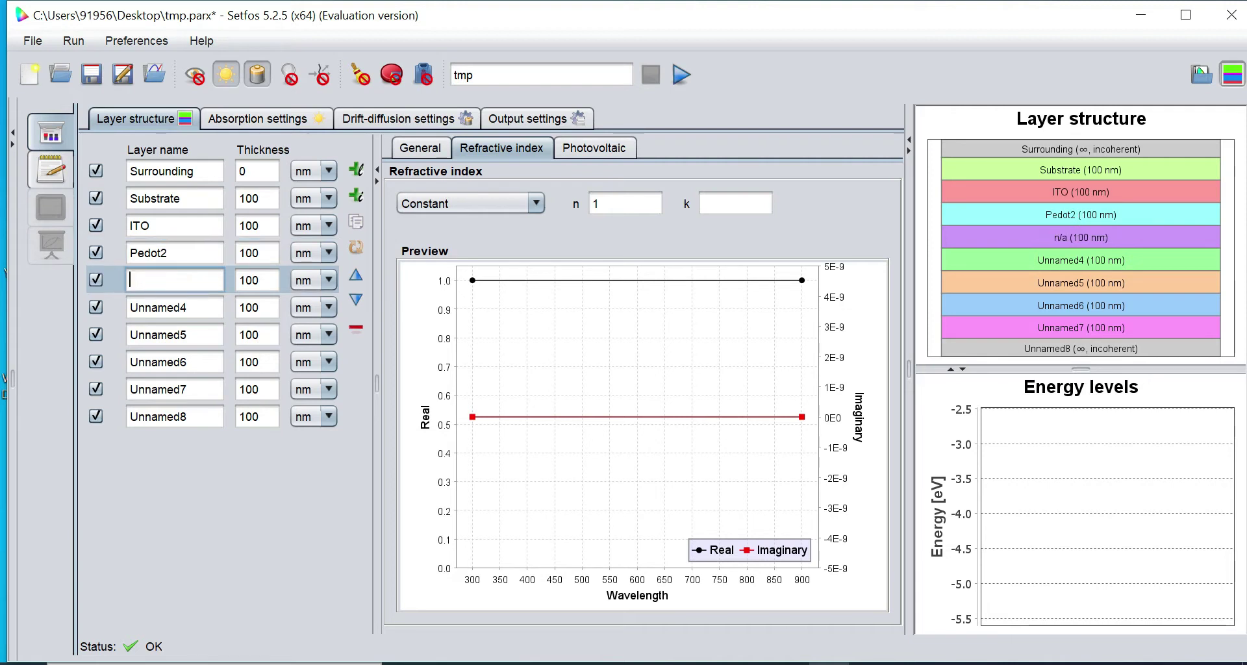
{"action": "type", "text": "P"}
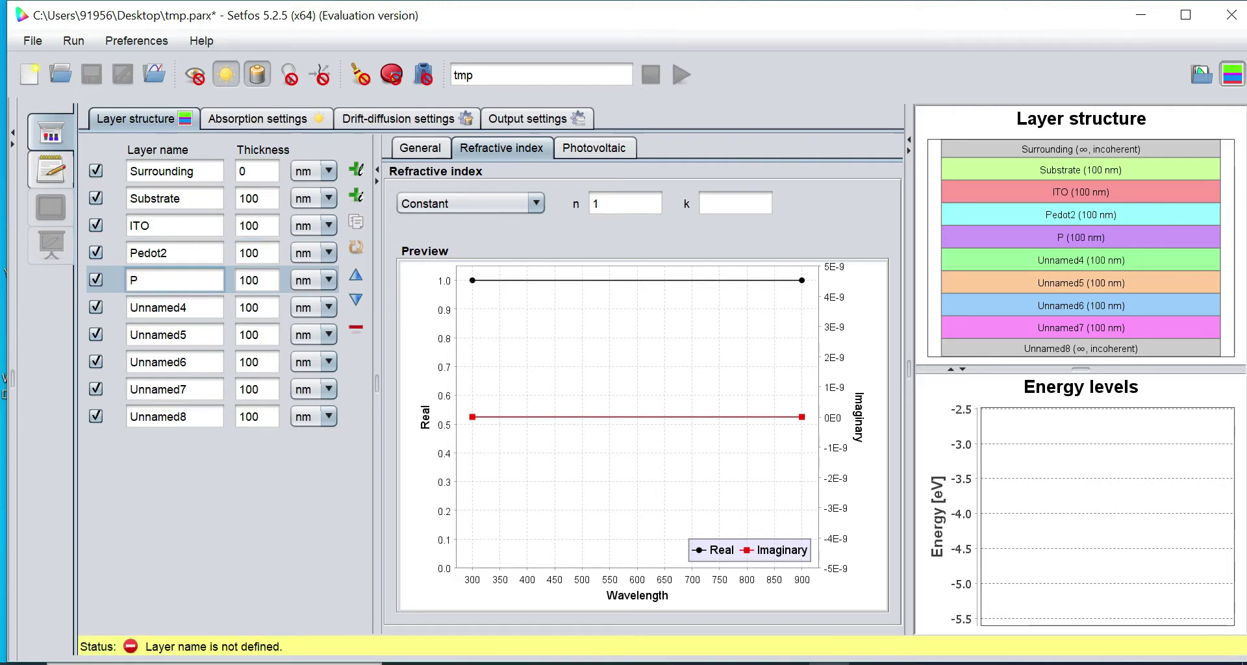
{"action": "type", "text": "olymer"}
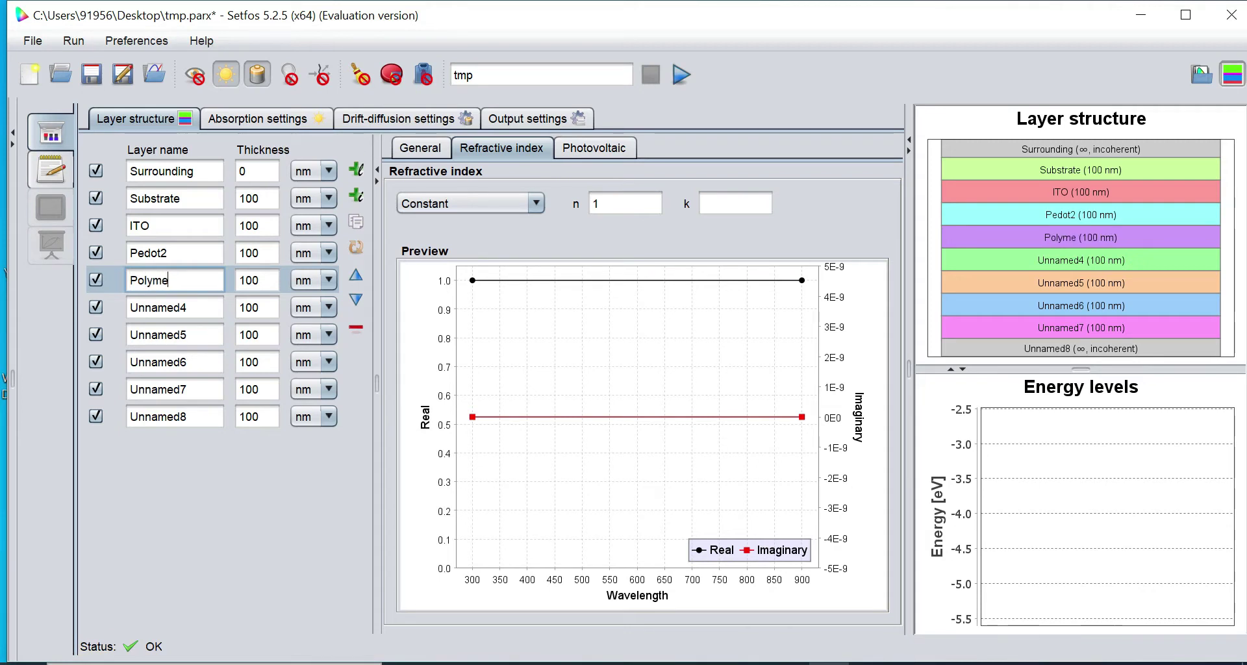
Rename the sixth and seventh layers to ZNO and Pedot1
{"action": "left_click", "coordinate": [186, 307]}
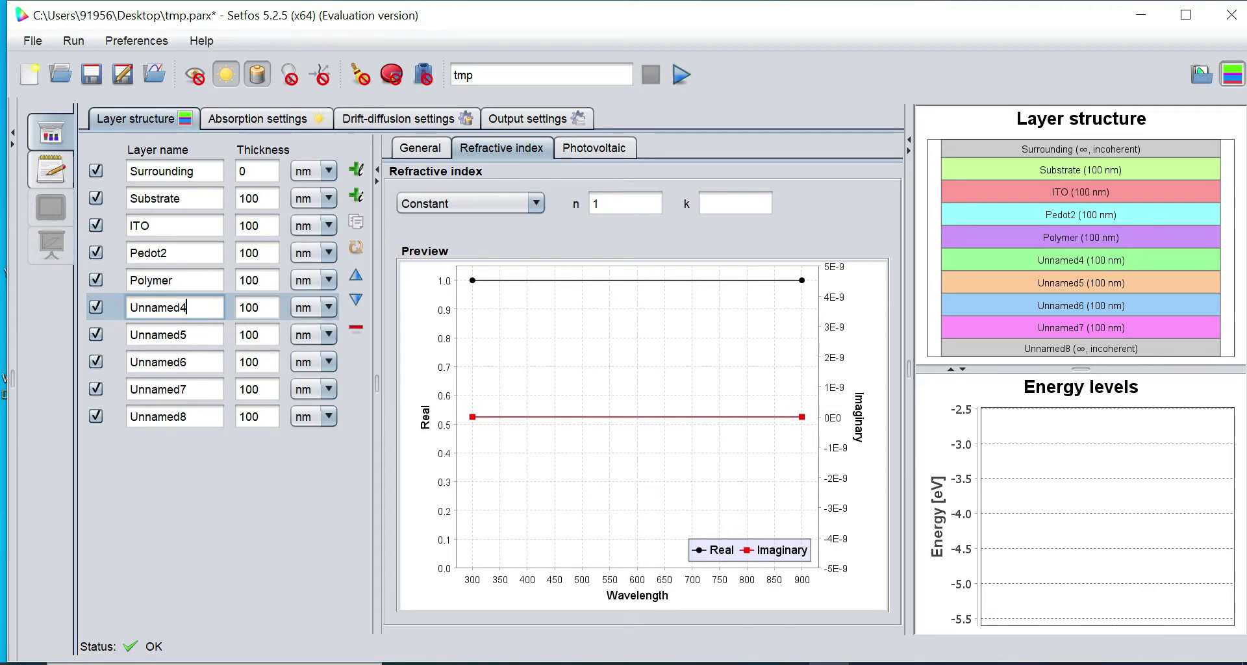
{"action": "key", "text": "BackSpace"}
{"action": "key", "text": "BackSpace"}
{"action": "key", "text": "BackSpace"}
{"action": "key", "text": "BackSpace"}
{"action": "key", "text": "BackSpace"}
{"action": "key", "text": "BackSpace"}
{"action": "key", "text": "BackSpace"}
{"action": "key", "text": "BackSpace"}
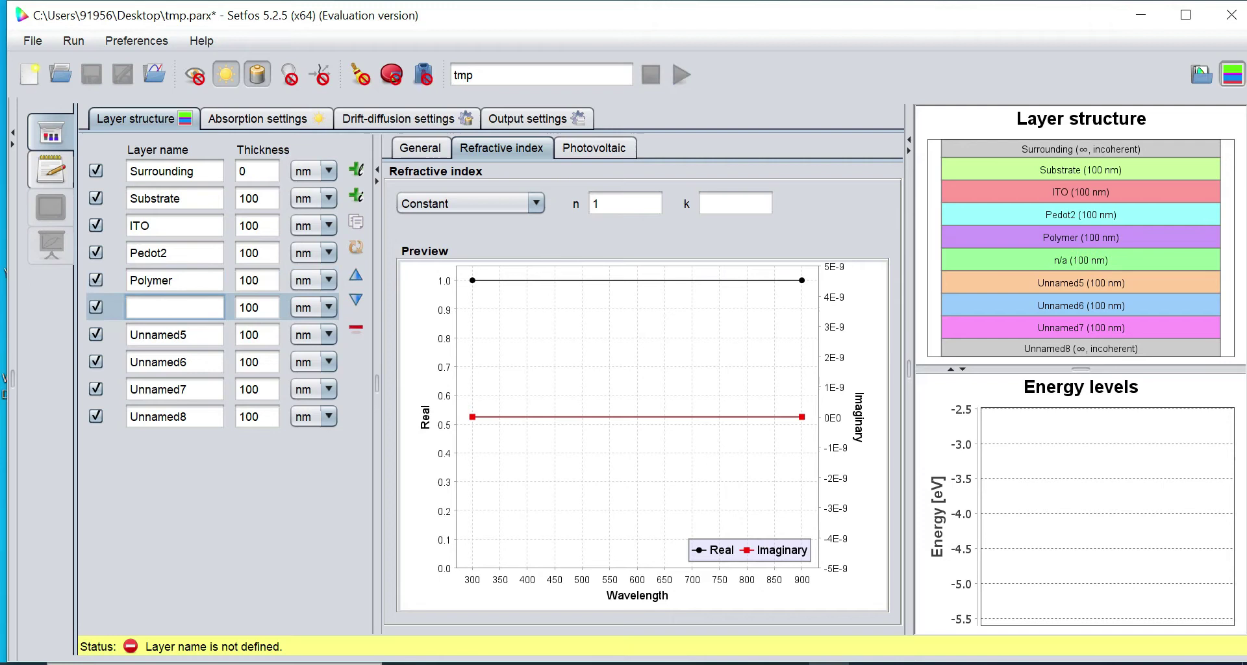
{"action": "type", "text": "ZNO"}
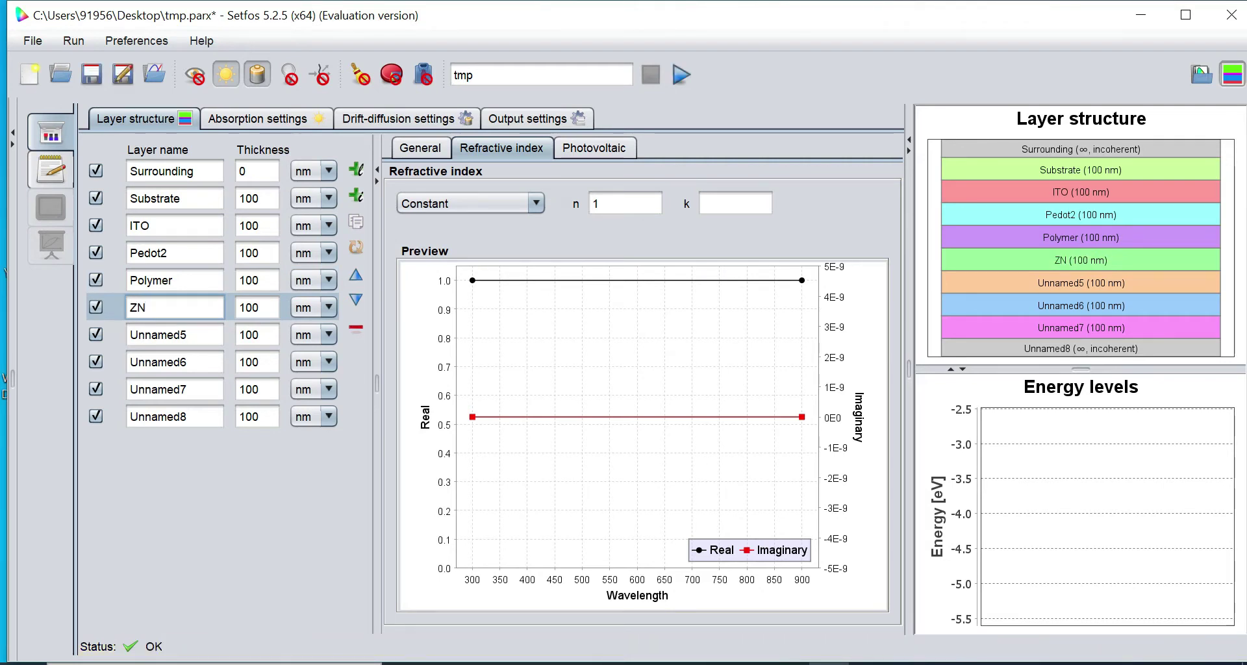
{"action": "left_click", "coordinate": [186, 335]}
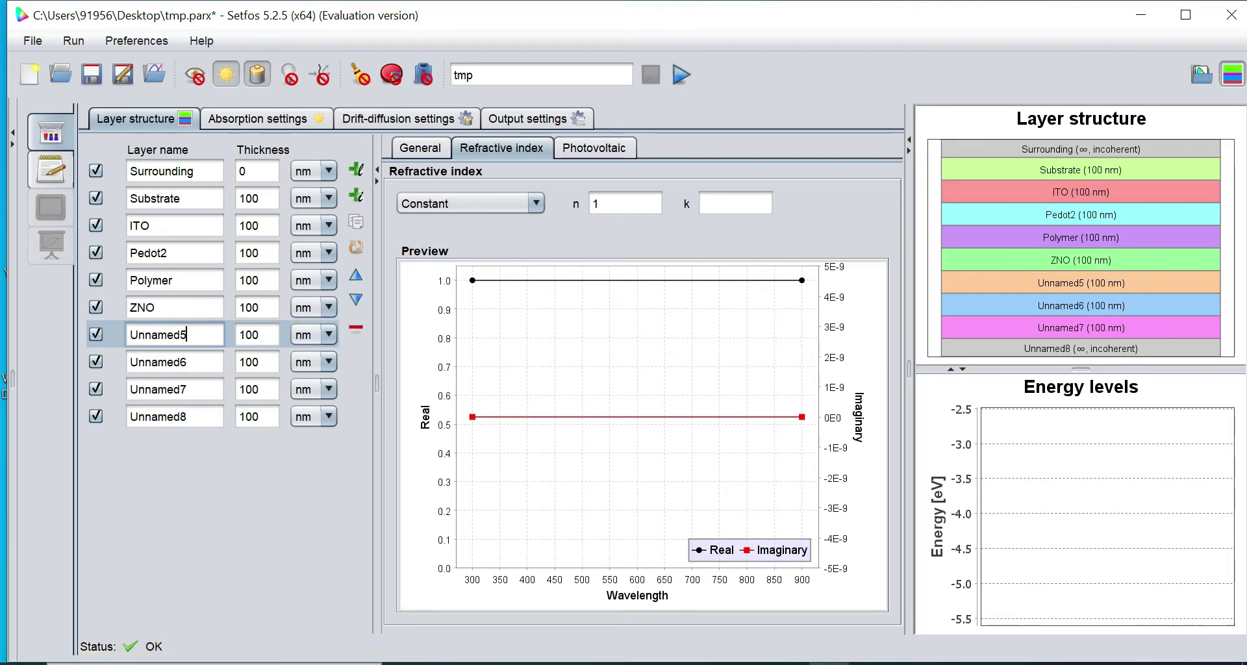
{"action": "key", "text": "BackSpace"}
{"action": "key", "text": "BackSpace"}
{"action": "key", "text": "BackSpace"}
{"action": "key", "text": "BackSpace"}
{"action": "key", "text": "BackSpace"}
{"action": "key", "text": "BackSpace"}
{"action": "key", "text": "BackSpace"}
{"action": "key", "text": "BackSpace"}
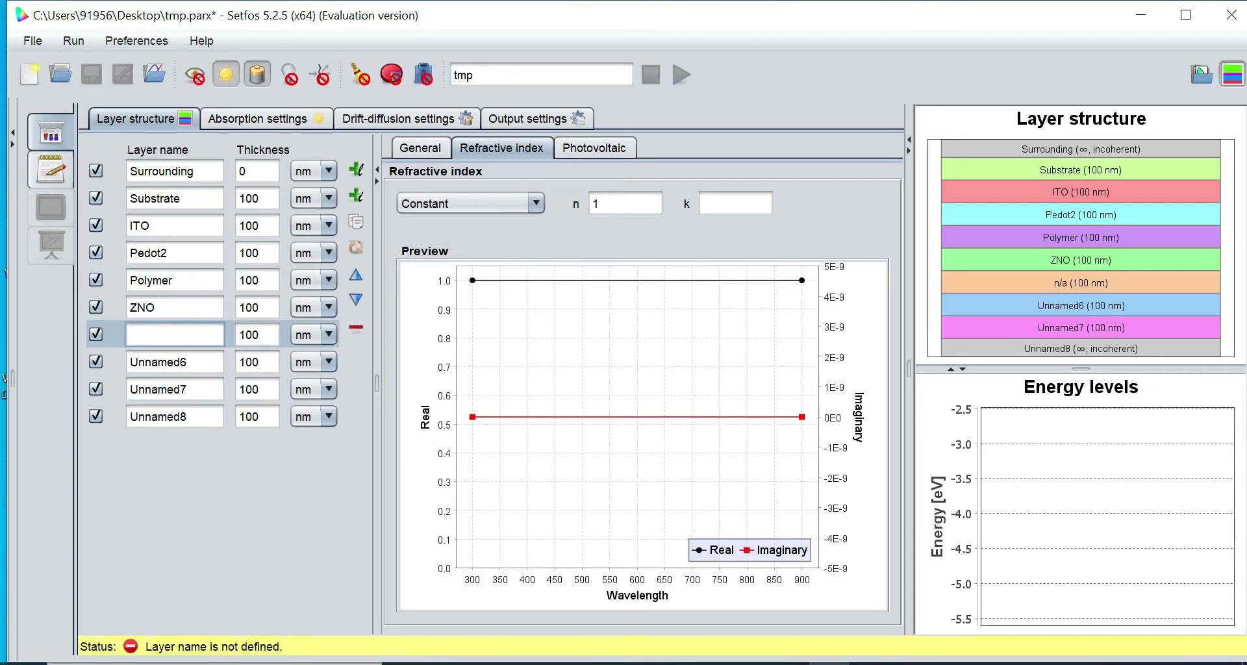
{"action": "type", "text": "Ped"}
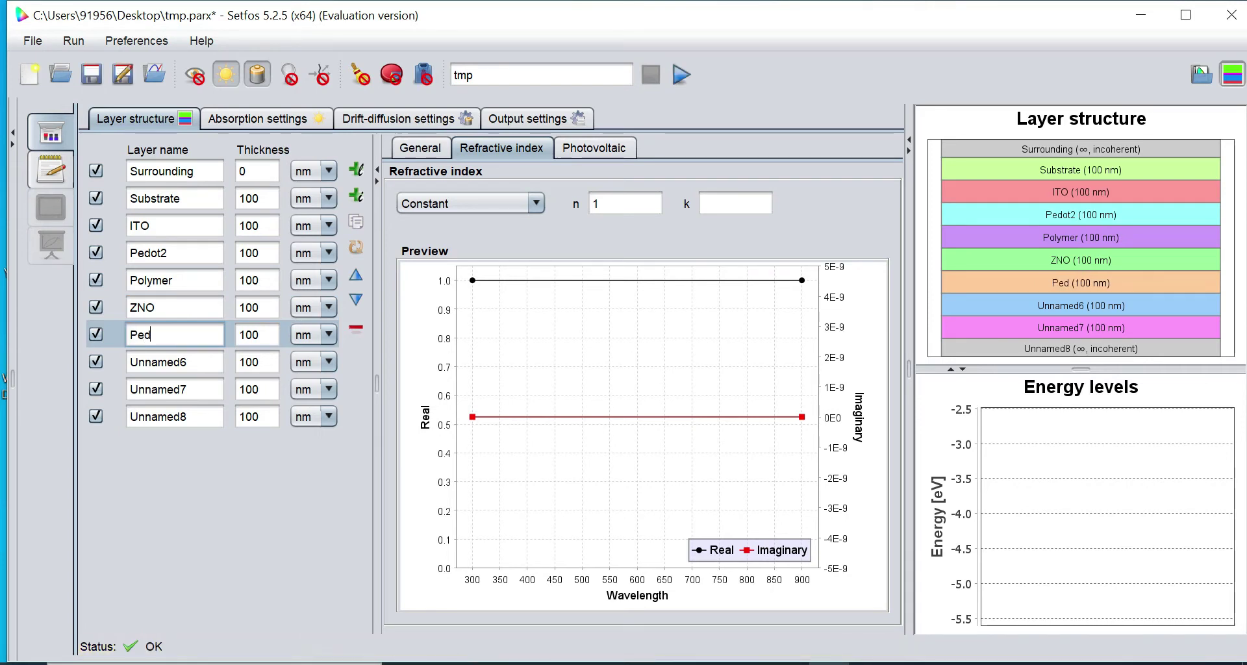
{"action": "type", "text": "ot1"}
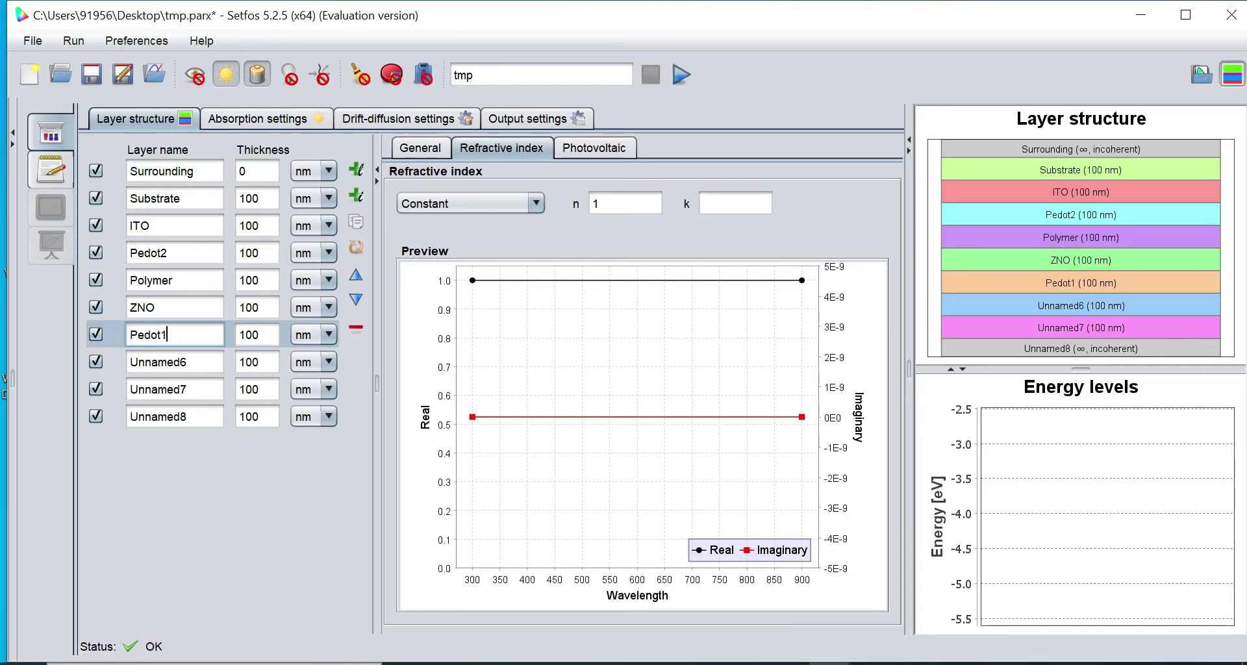
Rename the last three layers to Polymer2, Aluminium and Air
{"action": "left_click", "coordinate": [174, 362]}
{"action": "key", "text": "BackSpace"}
{"action": "key", "text": "BackSpace"}
{"action": "key", "text": "BackSpace"}
{"action": "key", "text": "BackSpace"}
{"action": "key", "text": "BackSpace"}
{"action": "key", "text": "BackSpace"}
{"action": "key", "text": "BackSpace"}
{"action": "key", "text": "BackSpace"}
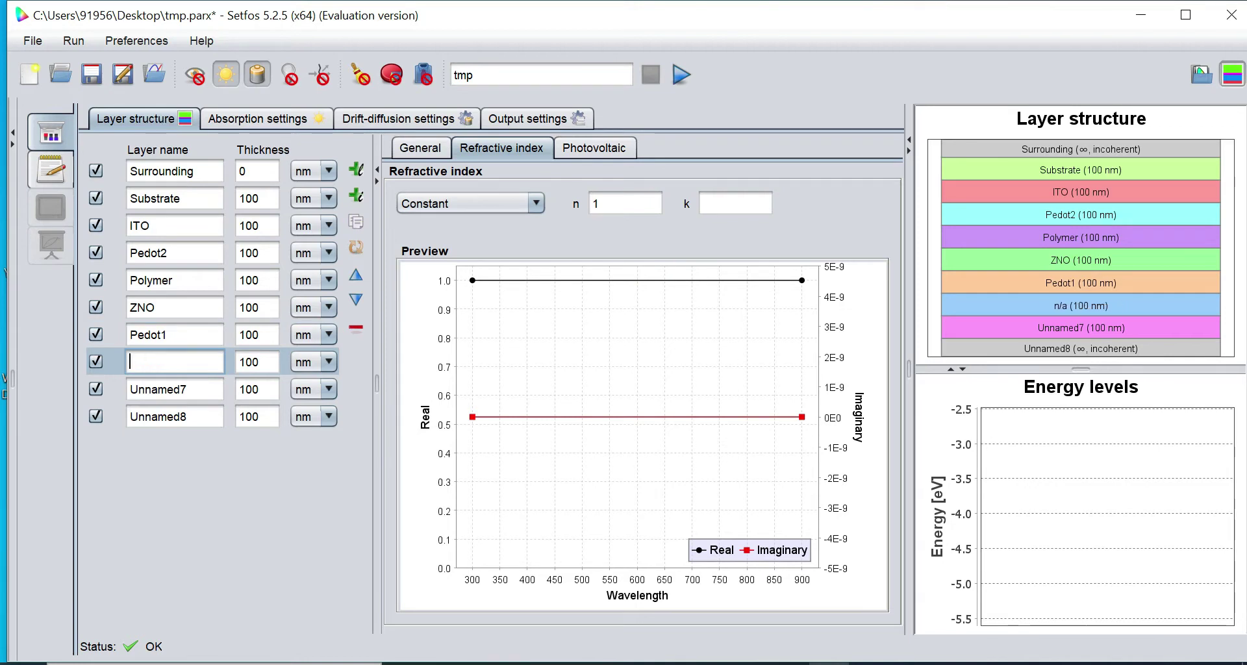
{"action": "type", "text": "Polymer"}
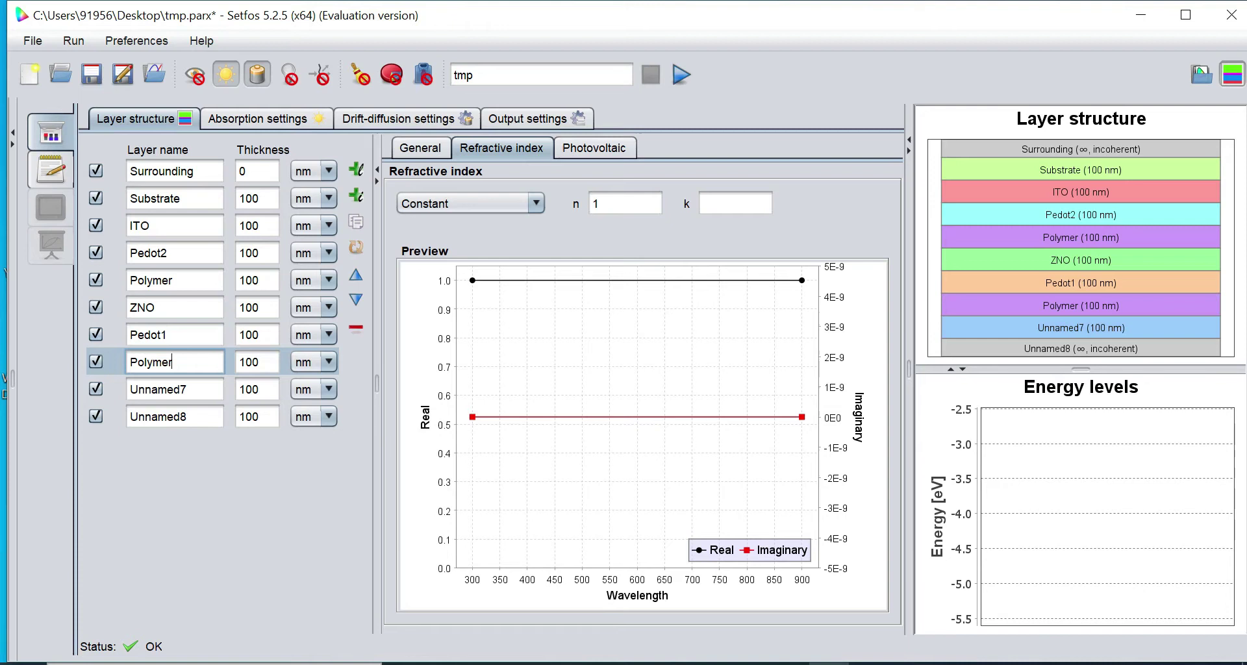
{"action": "type", "text": "2"}
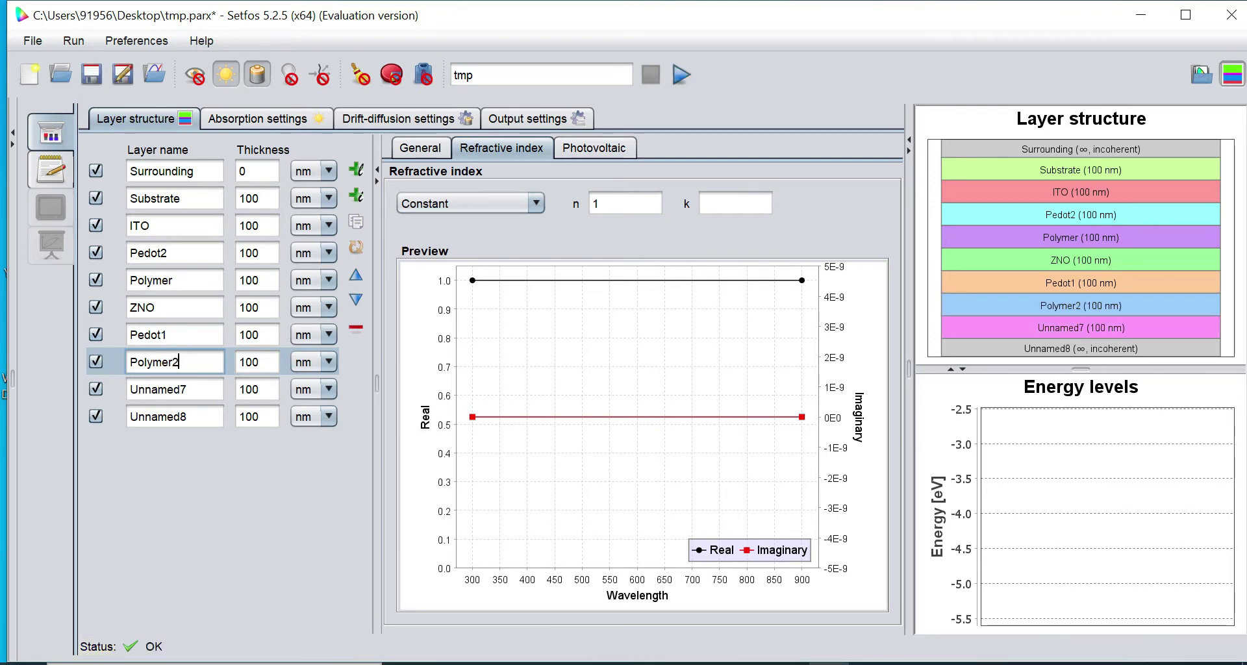
{"action": "left_click", "coordinate": [186, 389]}
{"action": "key", "text": "BackSpace"}
{"action": "key", "text": "BackSpace"}
{"action": "key", "text": "BackSpace"}
{"action": "key", "text": "BackSpace"}
{"action": "key", "text": "BackSpace"}
{"action": "key", "text": "BackSpace"}
{"action": "key", "text": "BackSpace"}
{"action": "key", "text": "BackSpace"}
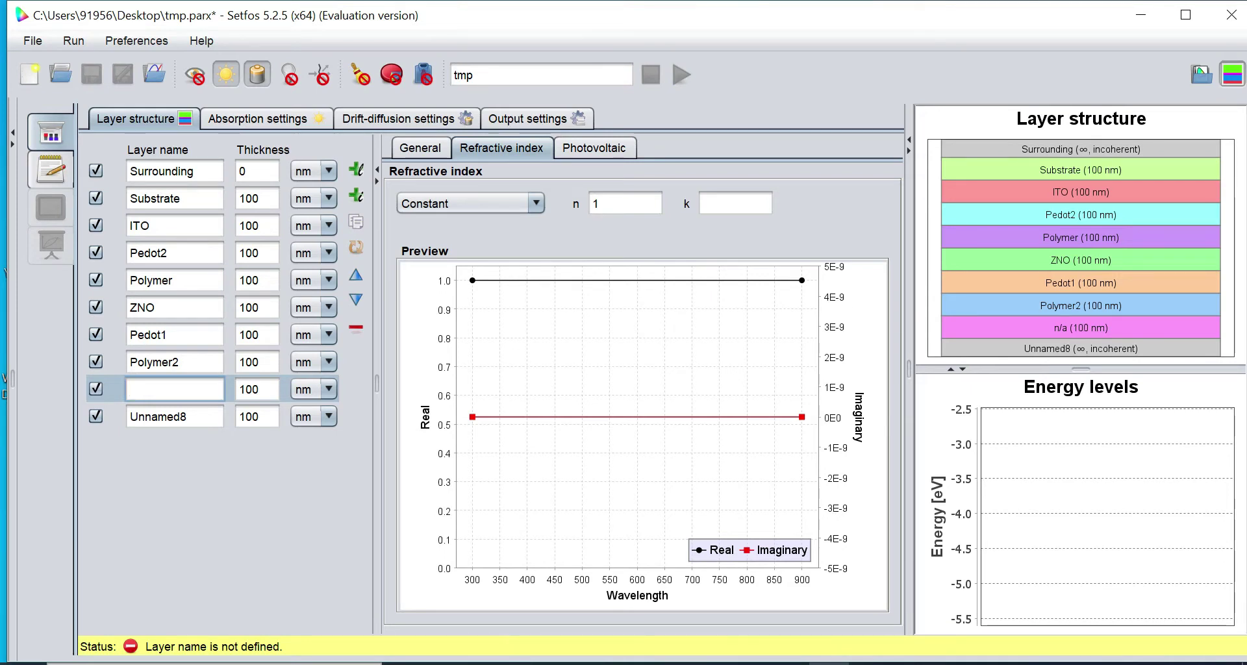
{"action": "type", "text": "A"}
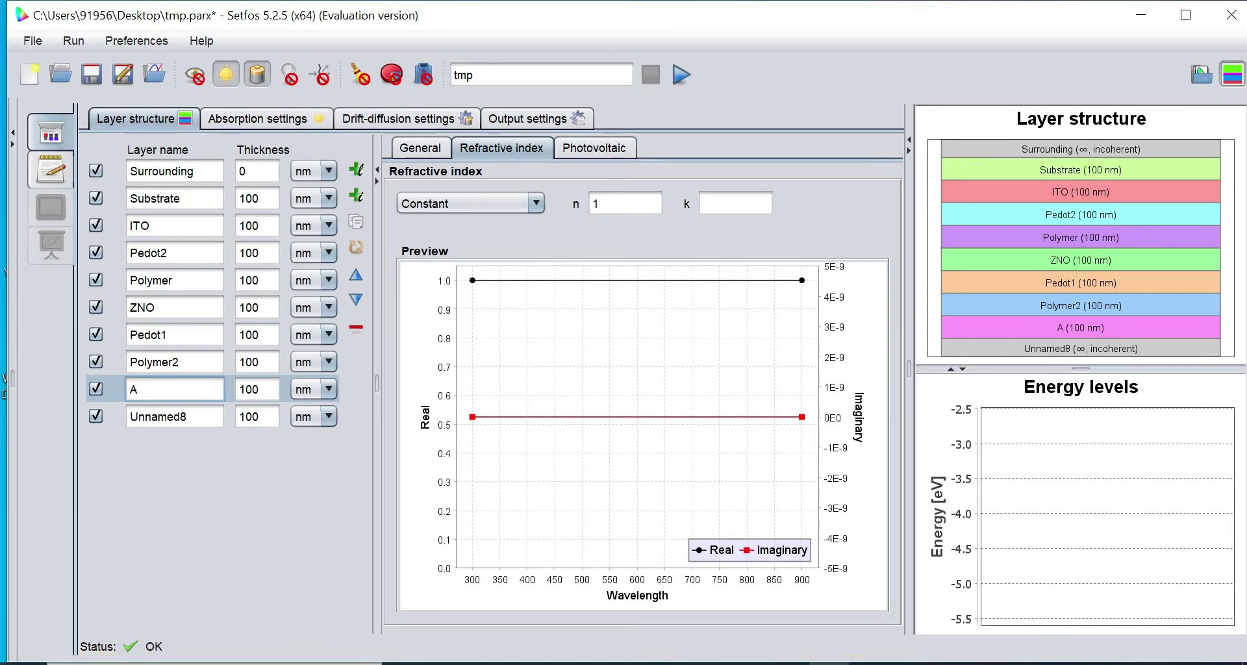
{"action": "type", "text": "luminiu"}
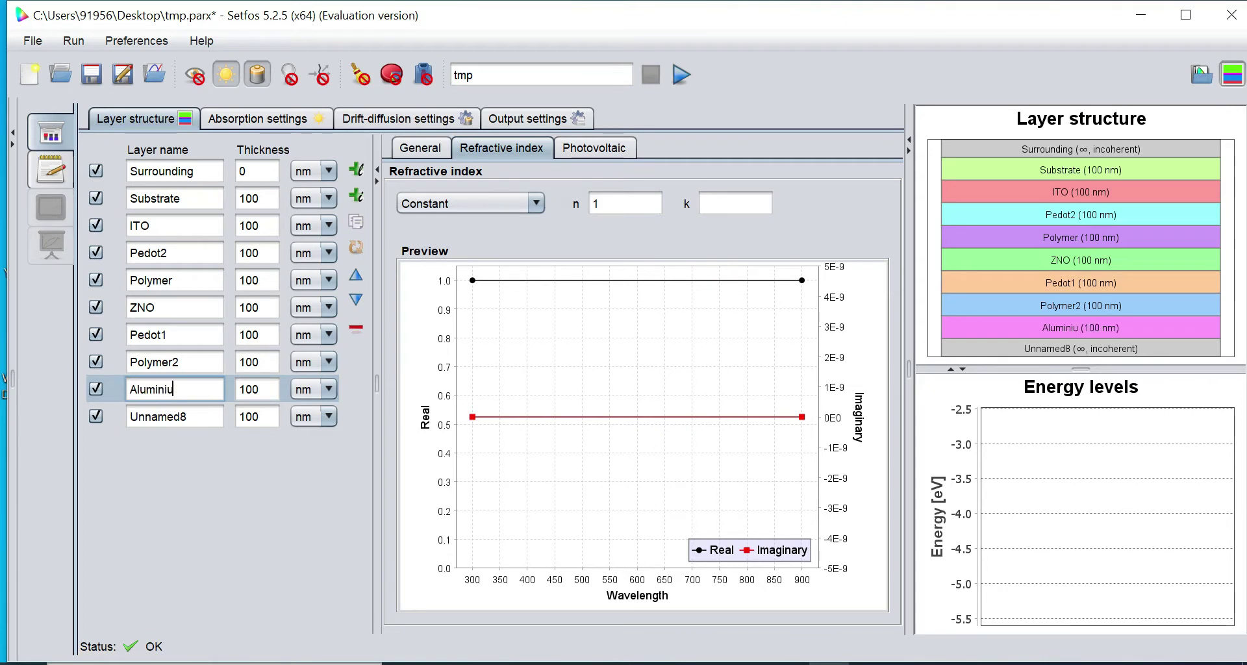
{"action": "type", "text": "m"}
{"action": "left_click", "coordinate": [187, 417]}
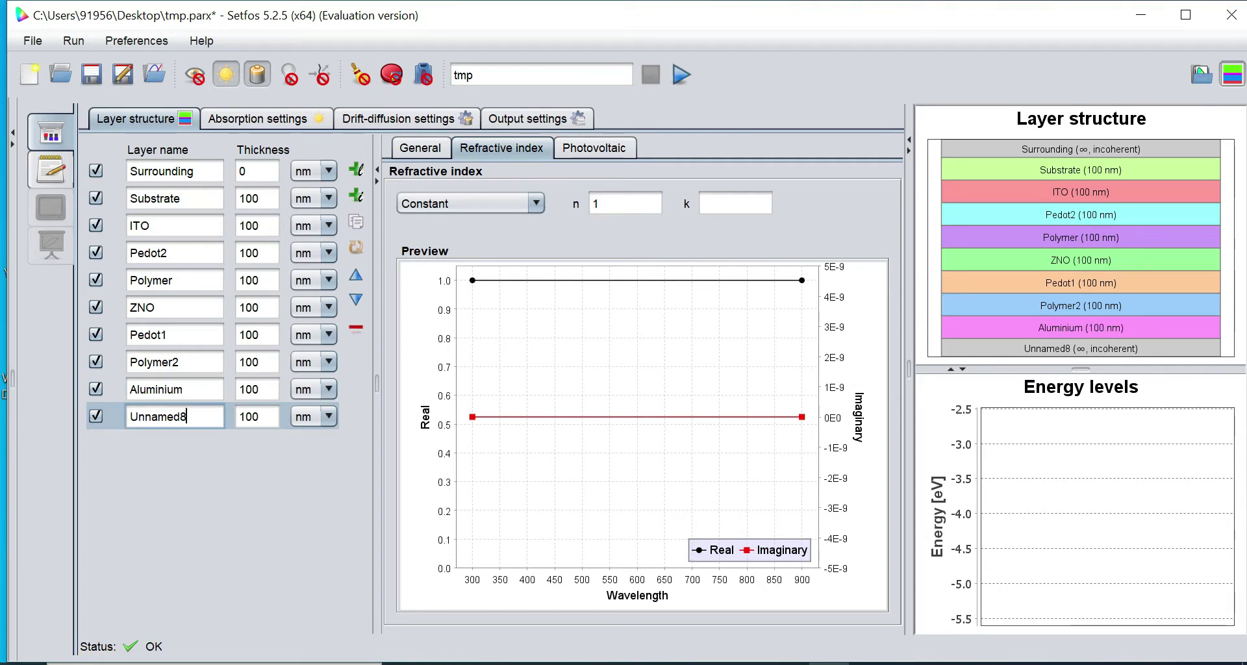
{"action": "key", "text": "BackSpace"}
{"action": "key", "text": "BackSpace"}
{"action": "key", "text": "BackSpace"}
{"action": "key", "text": "BackSpace"}
{"action": "key", "text": "BackSpace"}
{"action": "key", "text": "BackSpace"}
{"action": "key", "text": "BackSpace"}
{"action": "key", "text": "BackSpace"}
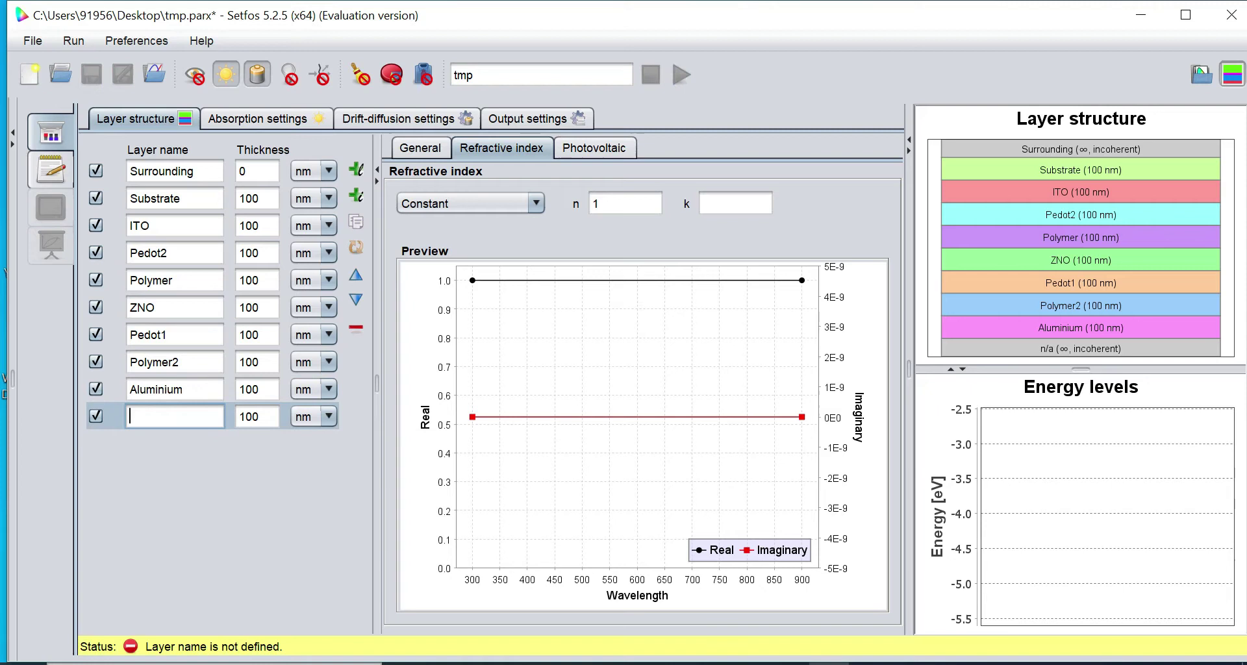
{"action": "type", "text": "Air"}
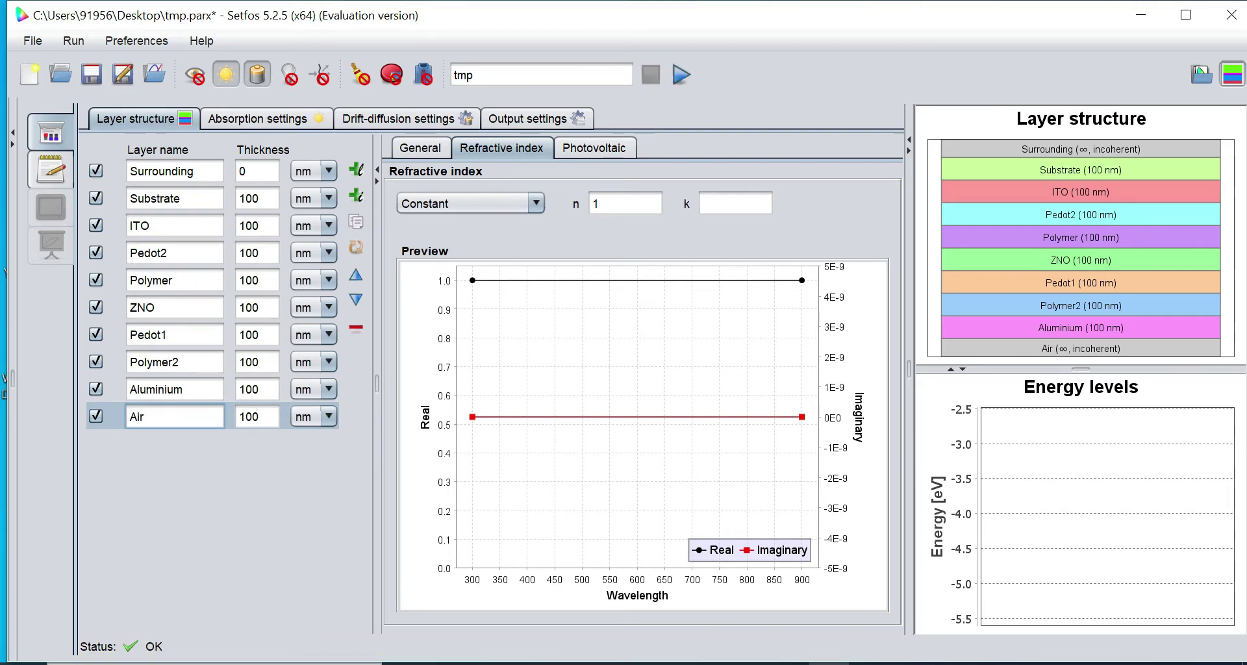
{"action": "left_click", "coordinate": [192, 171]}
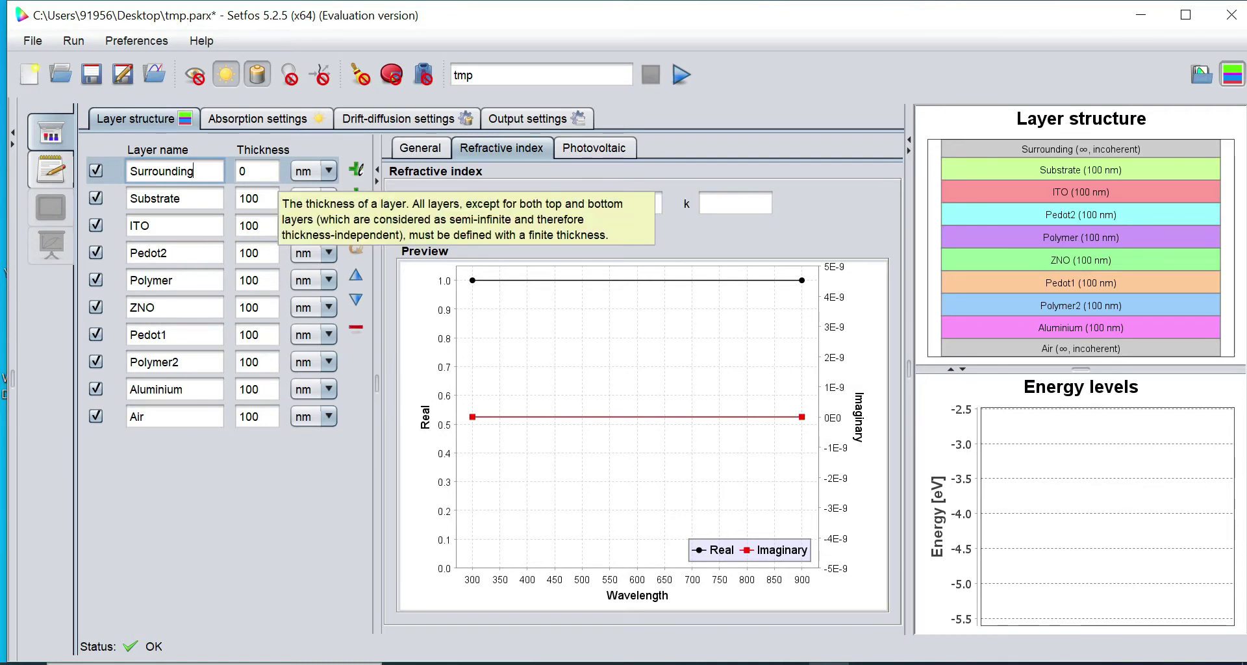
{"action": "left_click", "coordinate": [258, 171]}
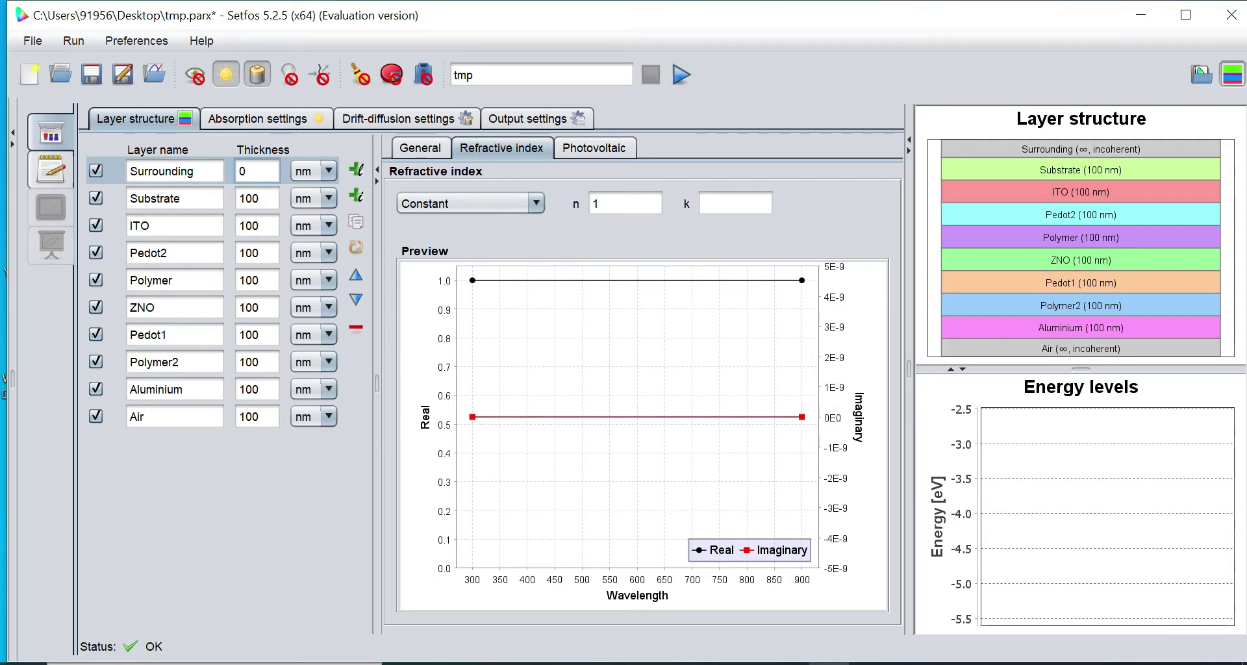
{"action": "left_click", "coordinate": [328, 170]}
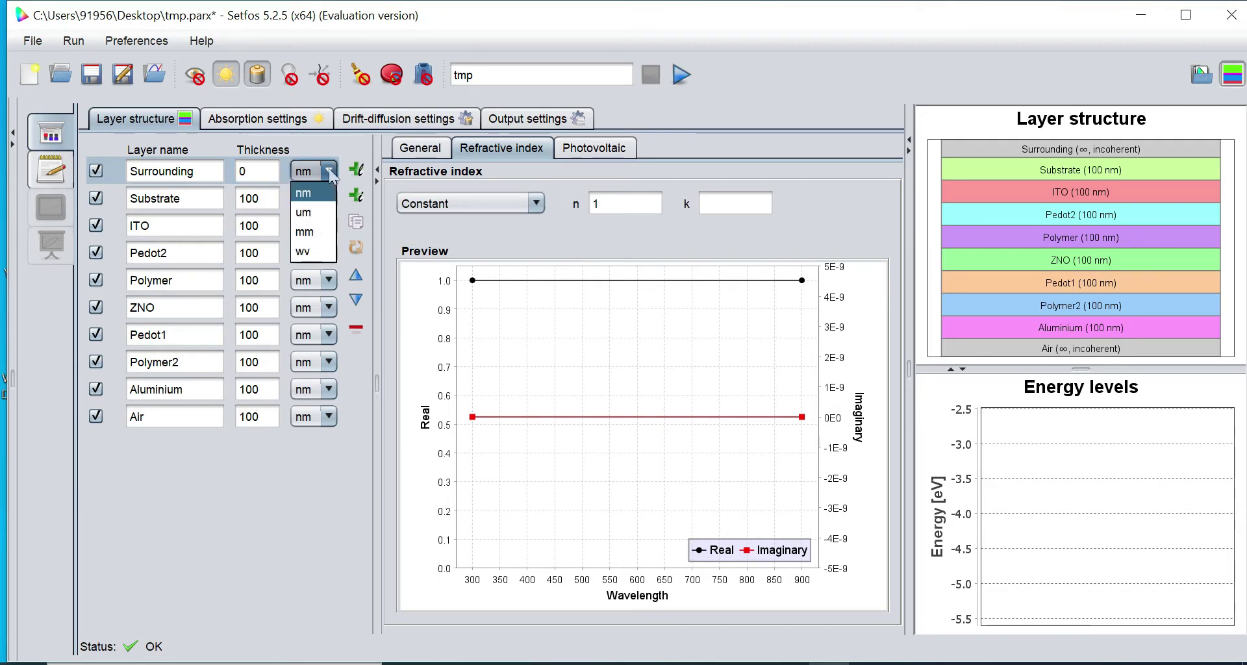
{"action": "left_click", "coordinate": [329, 170]}
{"action": "left_click", "coordinate": [329, 170]}
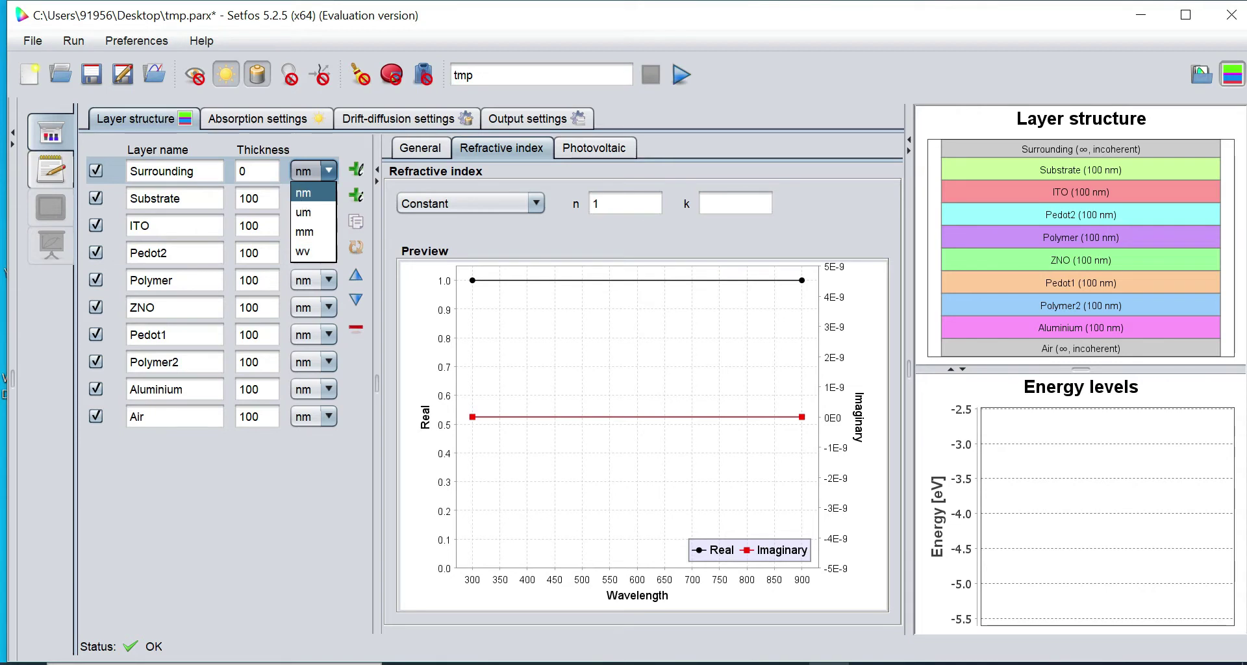
{"action": "left_click", "coordinate": [305, 193]}
{"action": "left_click", "coordinate": [180, 198]}
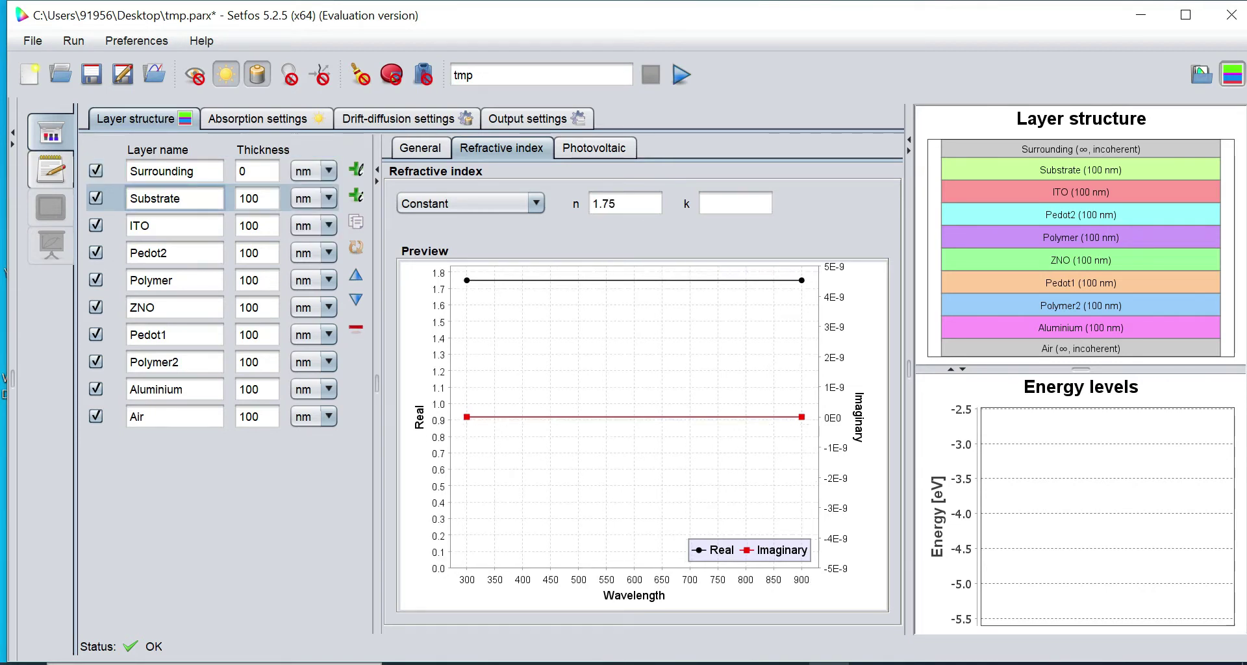
{"action": "left_click", "coordinate": [258, 198]}
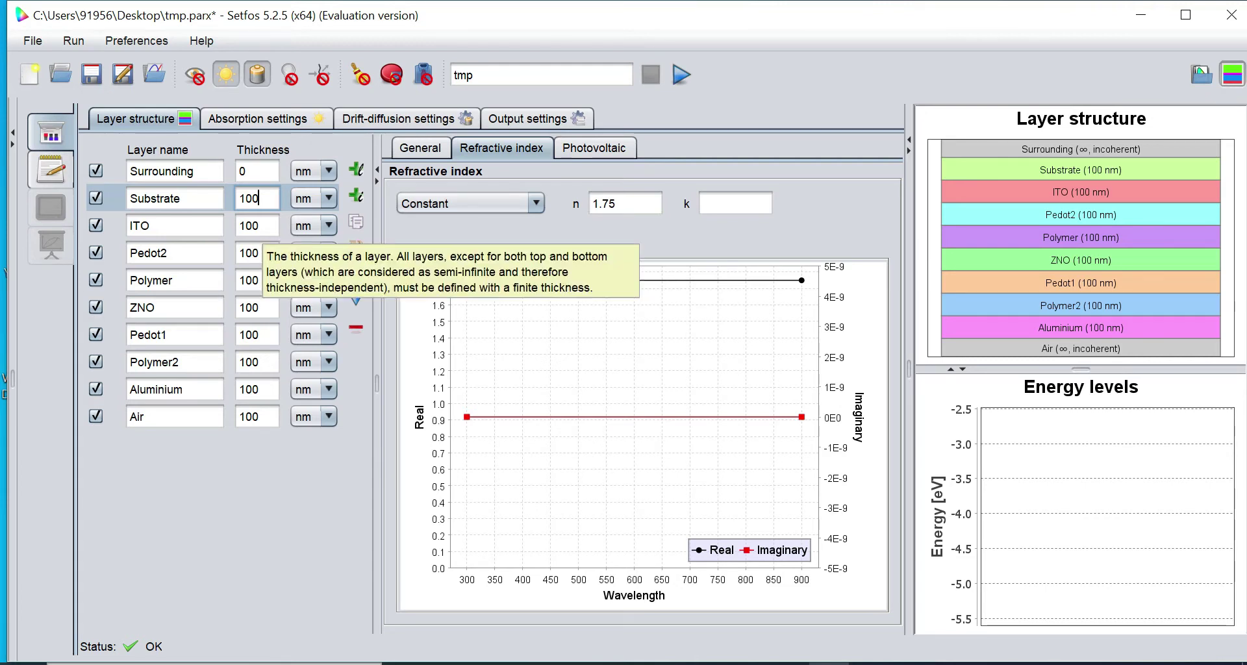
Set the ITO thickness to 75 nm and Pedot2 to 60 nm
{"action": "left_click", "coordinate": [257, 225]}
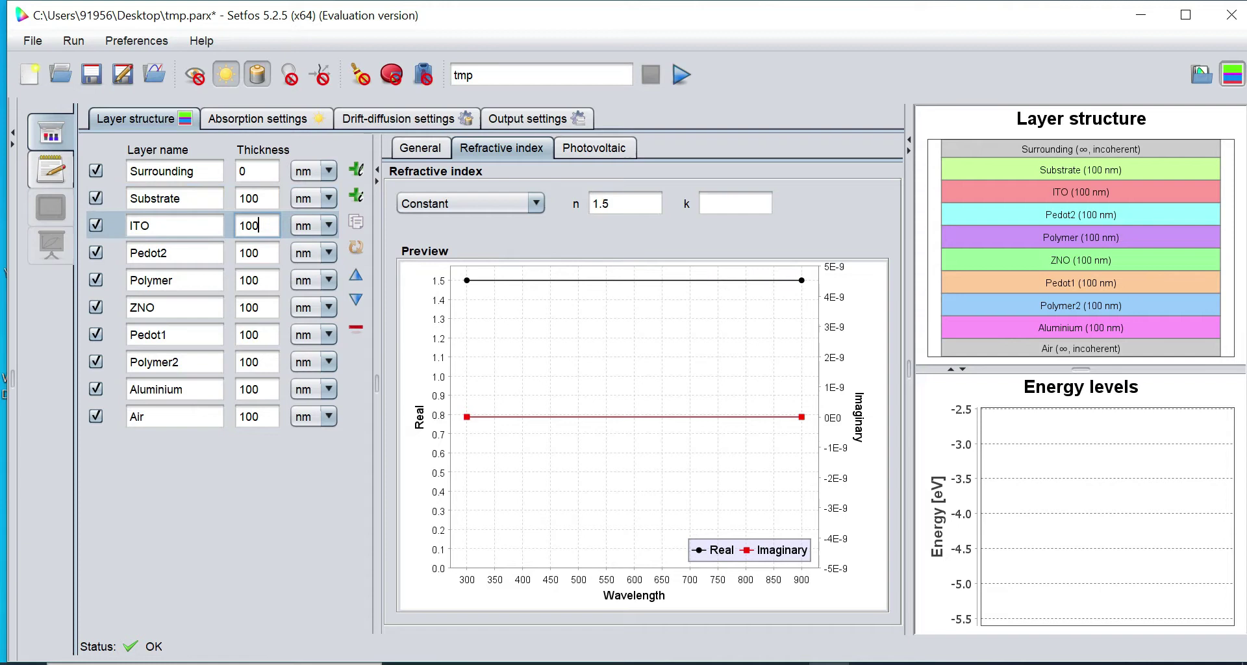
{"action": "key", "text": "BackSpace"}
{"action": "key", "text": "BackSpace"}
{"action": "key", "text": "BackSpace"}
{"action": "type", "text": "75"}
{"action": "left_click", "coordinate": [257, 252]}
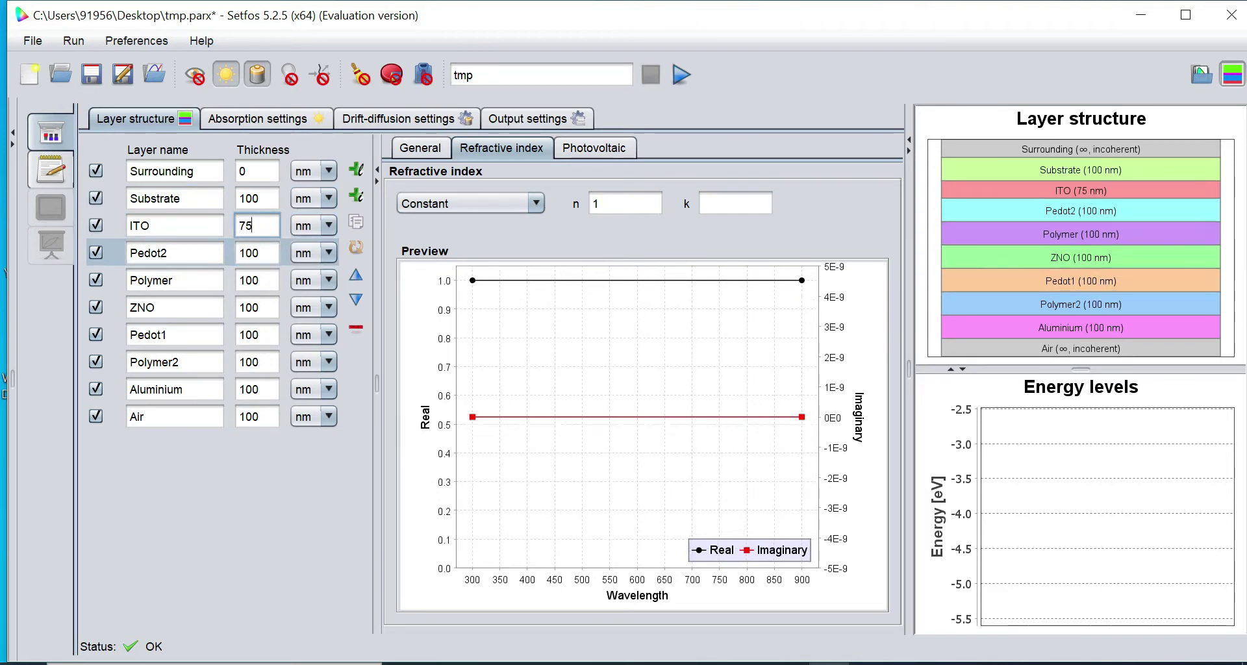
{"action": "key", "text": "BackSpace"}
{"action": "key", "text": "BackSpace"}
{"action": "key", "text": "BackSpace"}
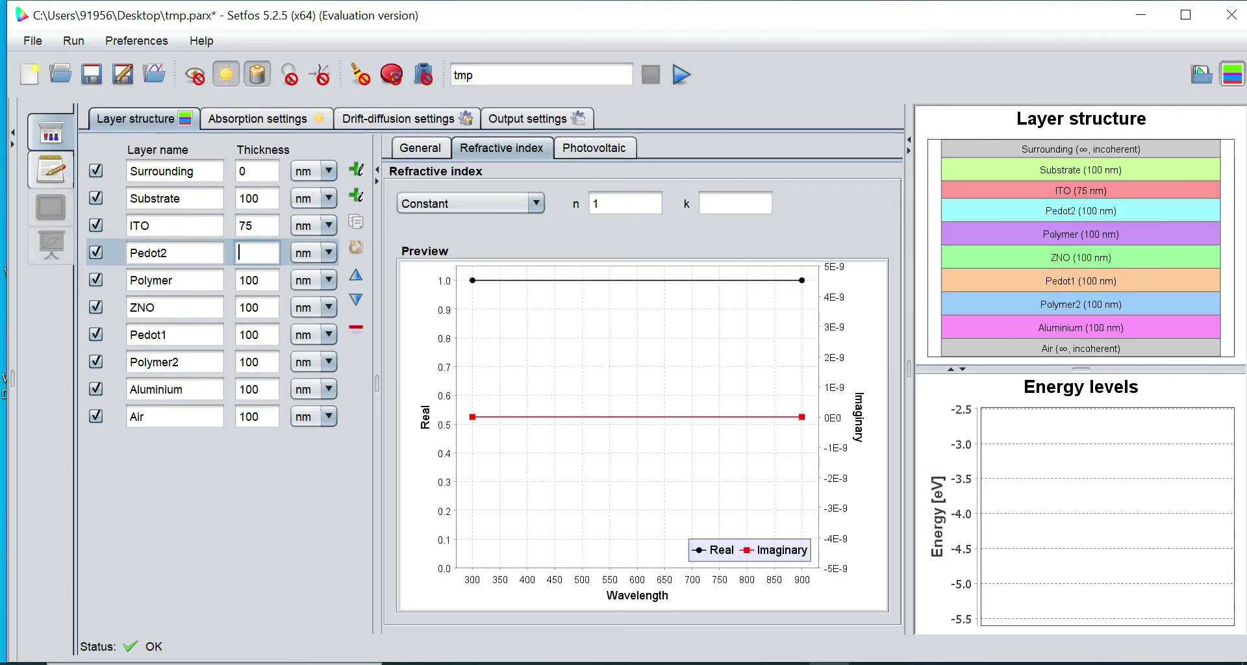
{"action": "type", "text": "0"}
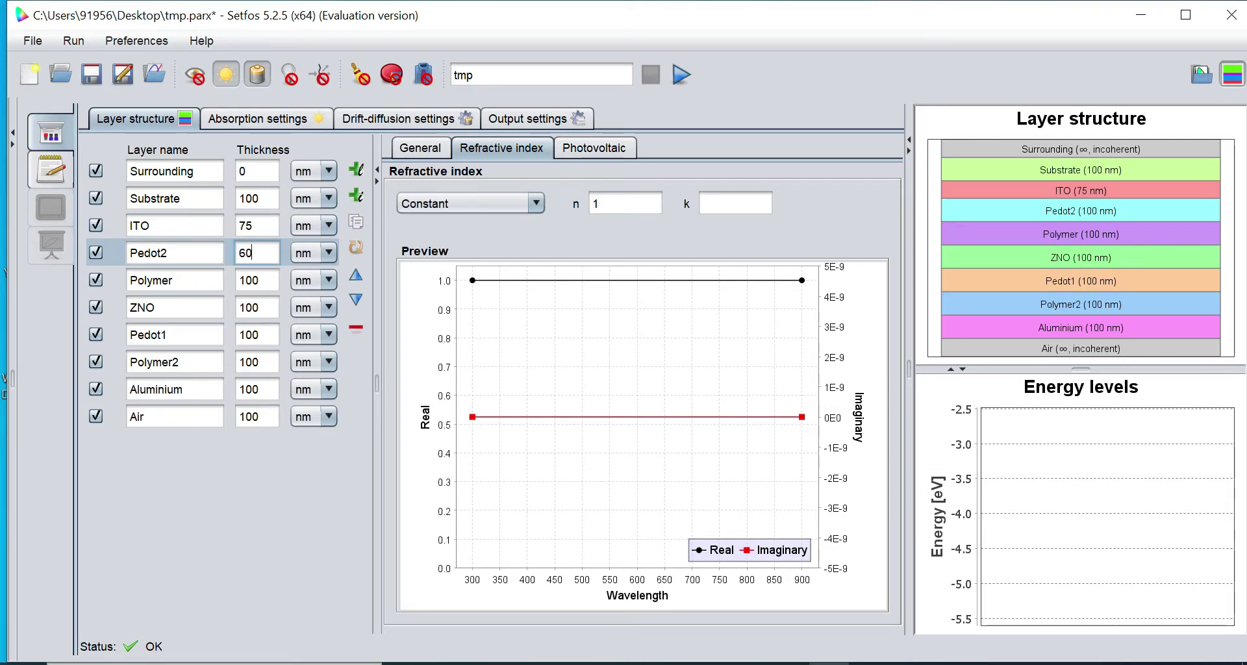
Set thicknesses Polymer 60, ZNO 10, Pedot1 10, Polymer2 90 and Air 1 nm
{"action": "left_click", "coordinate": [258, 280]}
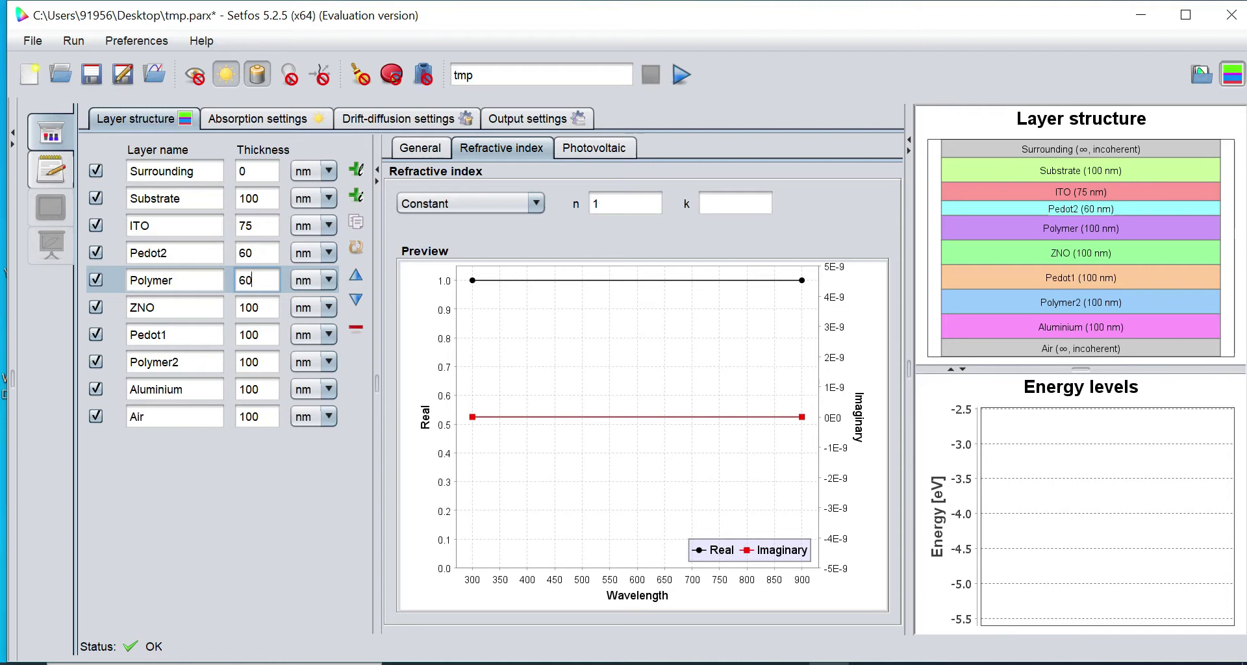
{"action": "left_click", "coordinate": [258, 307]}
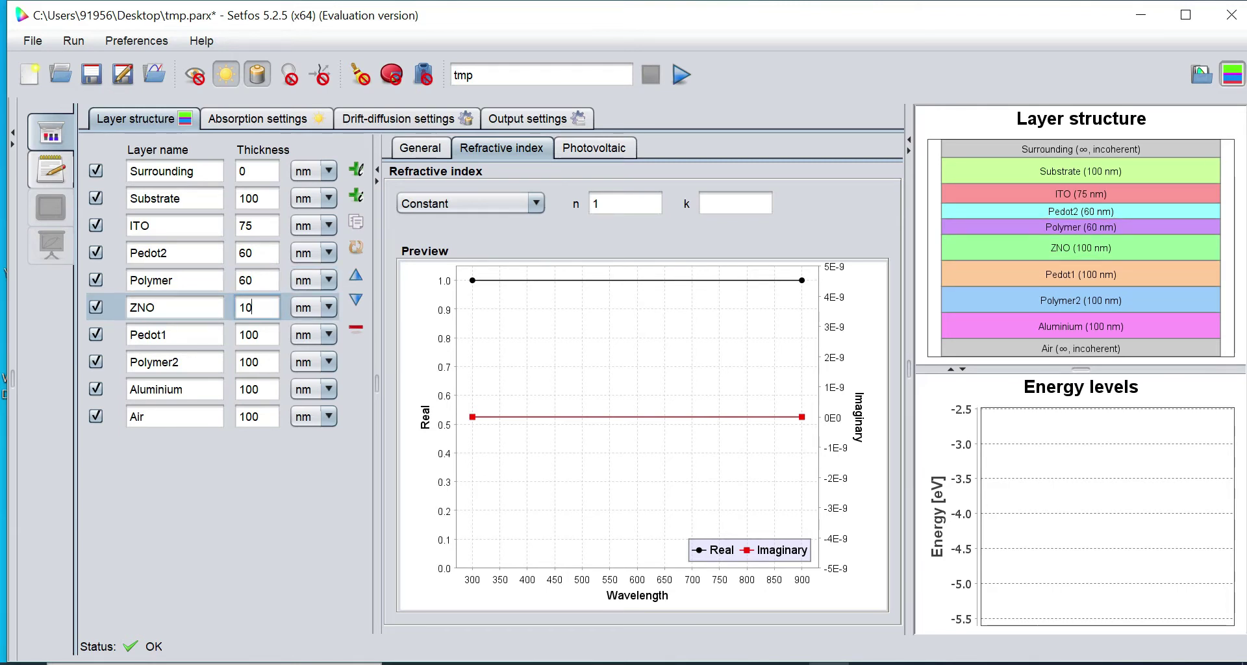
{"action": "left_click", "coordinate": [258, 335]}
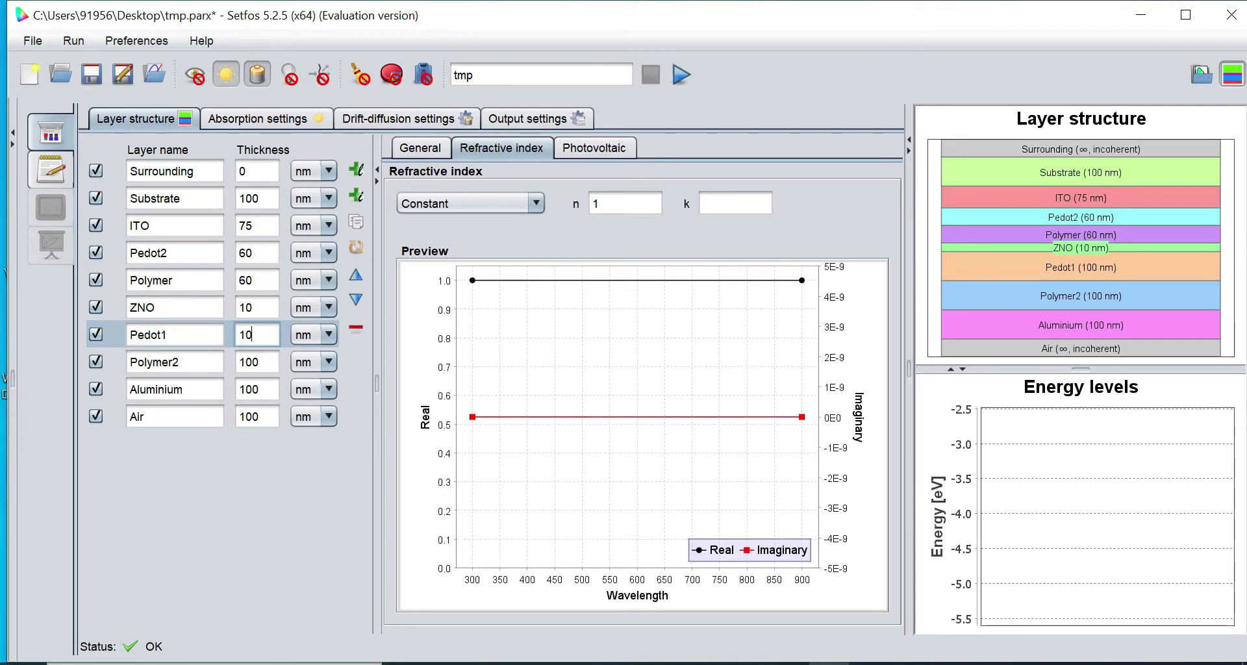
{"action": "left_click", "coordinate": [258, 362]}
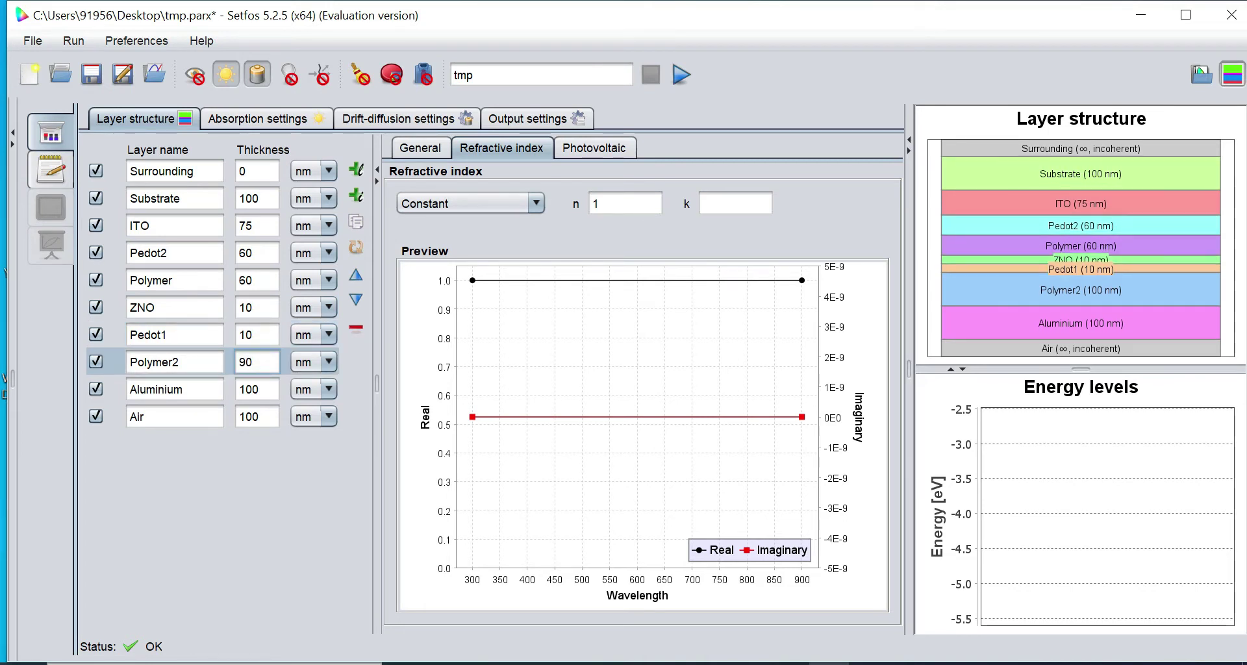
{"action": "key", "text": "Return"}
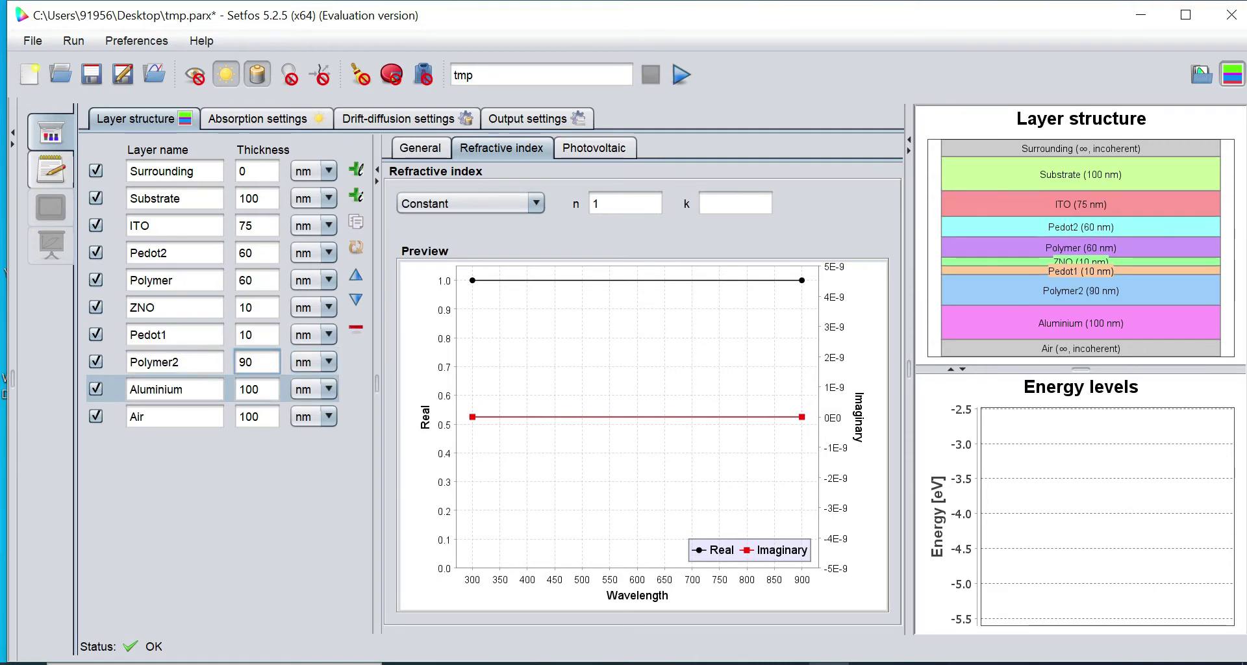
{"action": "left_click", "coordinate": [257, 417]}
{"action": "key", "text": "BackSpace"}
{"action": "key", "text": "BackSpace"}
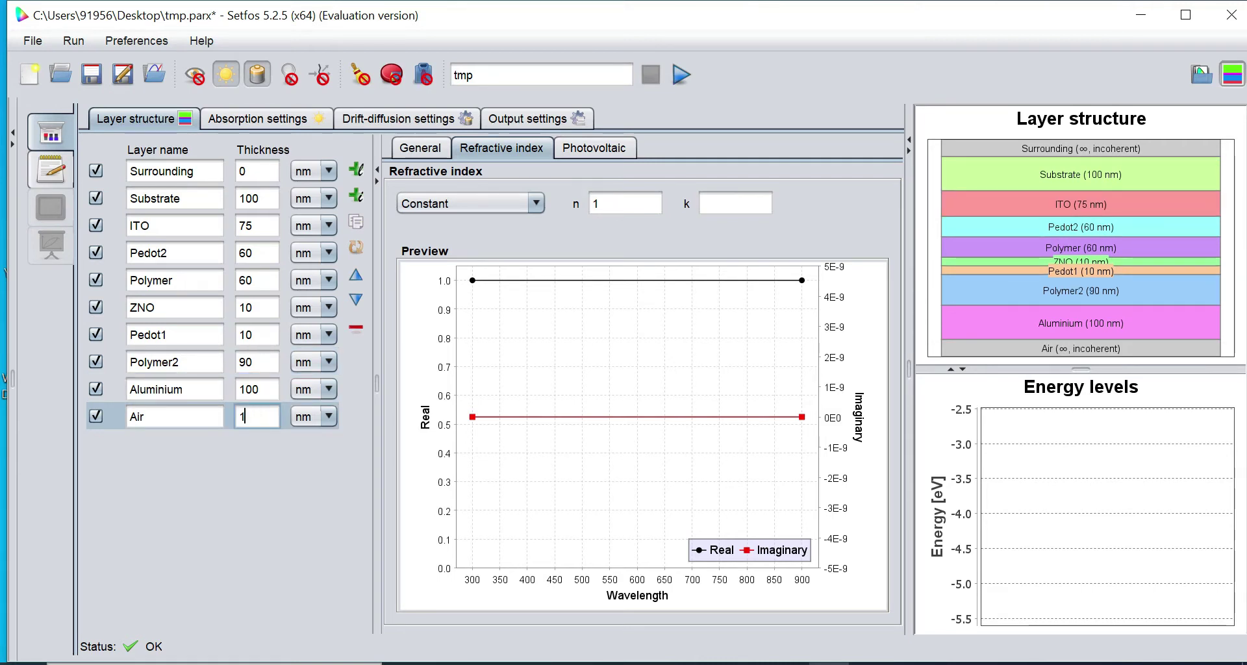
{"action": "left_click", "coordinate": [327, 254]}
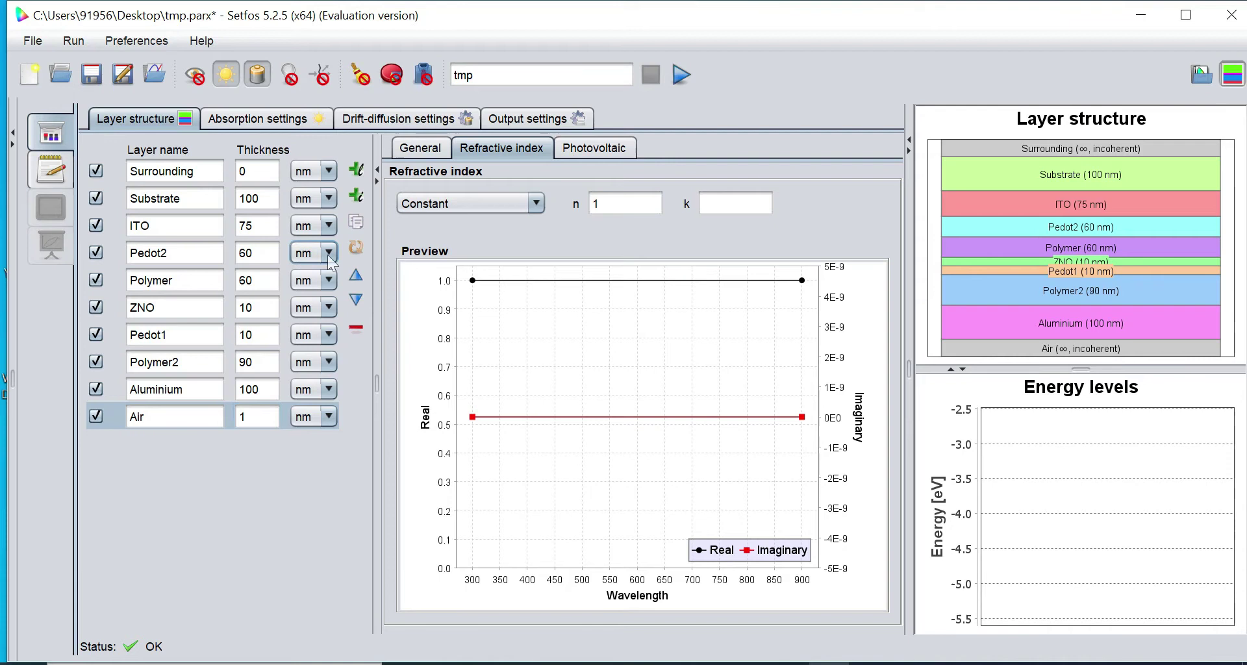
{"action": "left_click", "coordinate": [328, 254]}
Reset the Substrate's constant n from 1.75 to 1.5, then show ITO's refractive index
{"action": "left_click", "coordinate": [259, 198]}
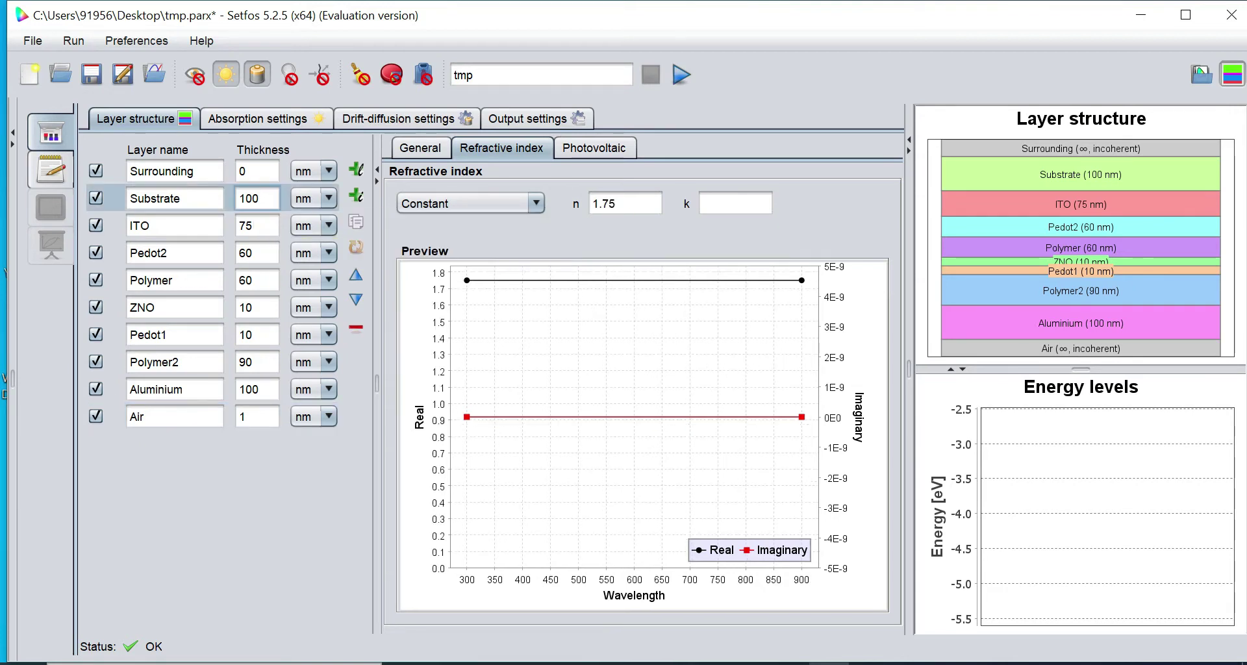
{"action": "left_click", "coordinate": [242, 171]}
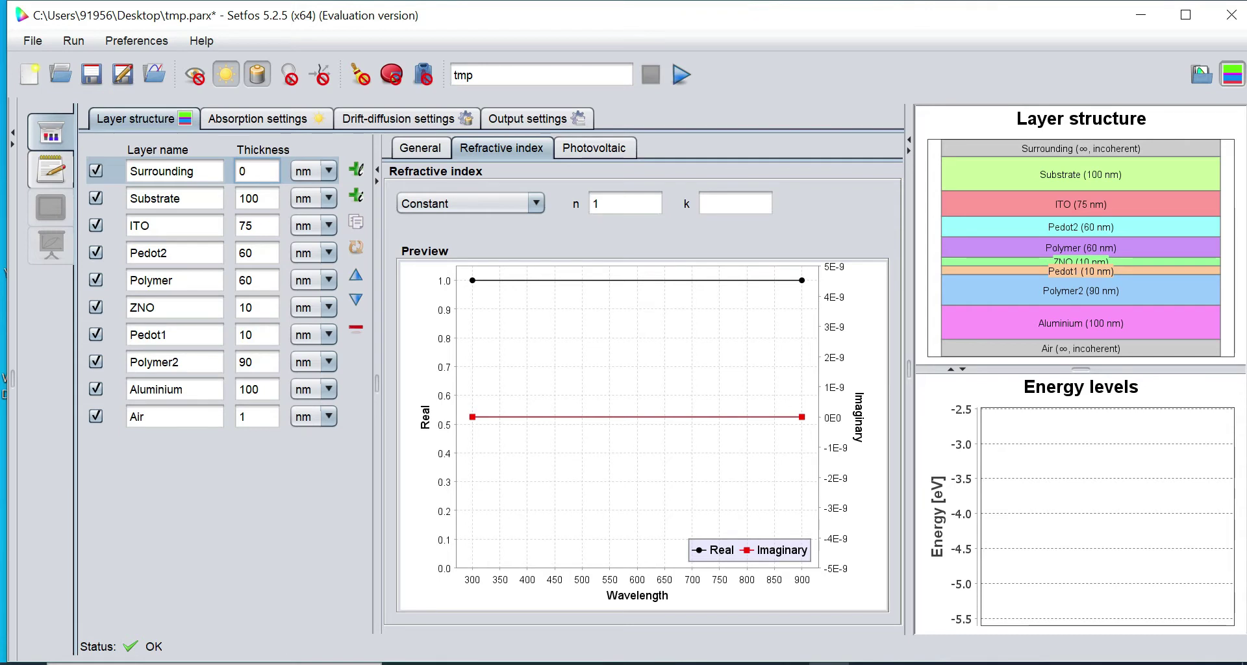
{"action": "left_click", "coordinate": [258, 198]}
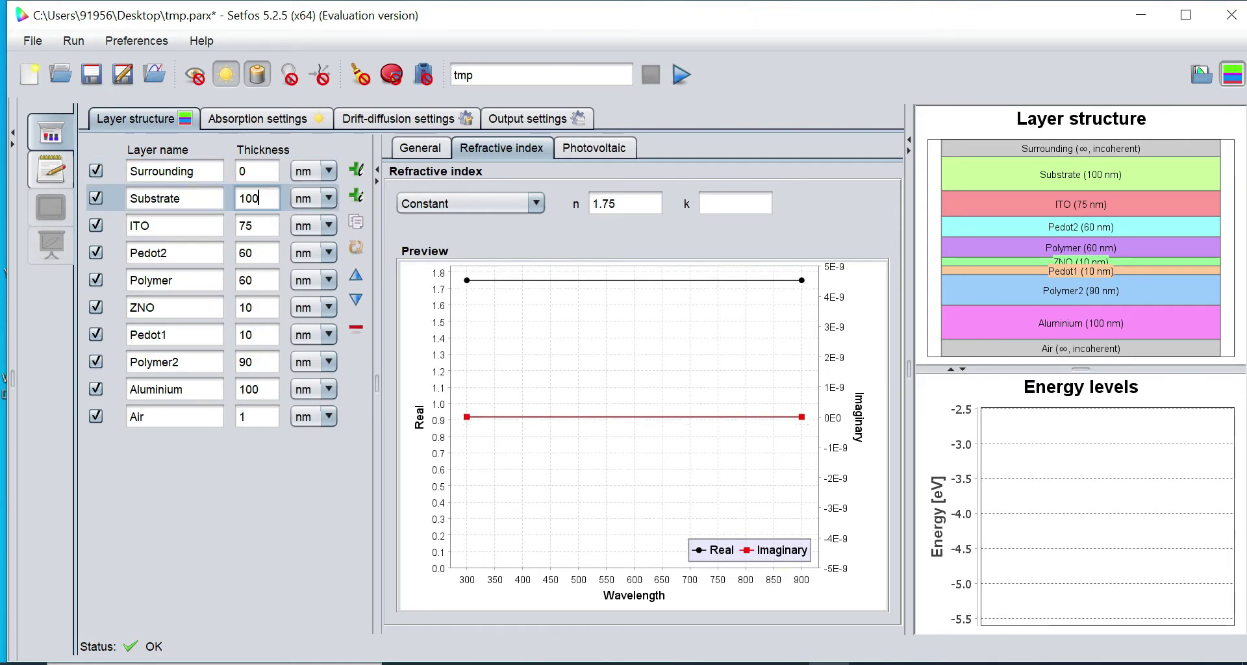
{"action": "left_click", "coordinate": [614, 204]}
{"action": "left_click", "coordinate": [604, 203]}
{"action": "key", "text": "BackSpace"}
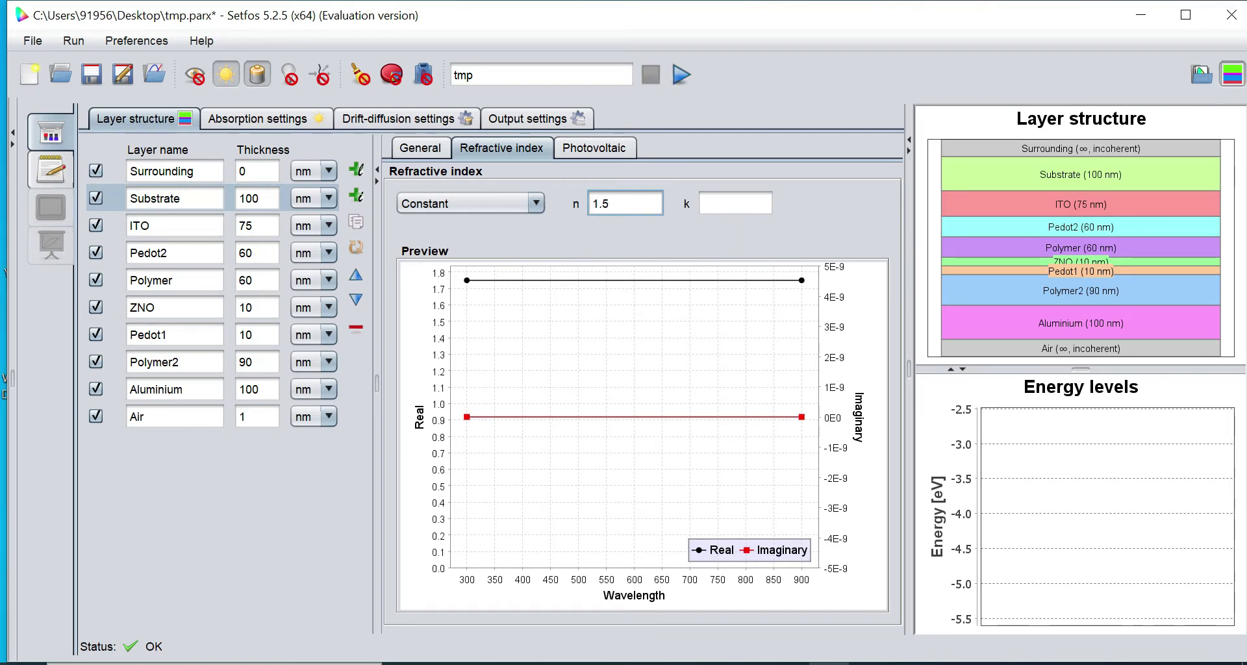
{"action": "left_click", "coordinate": [735, 204]}
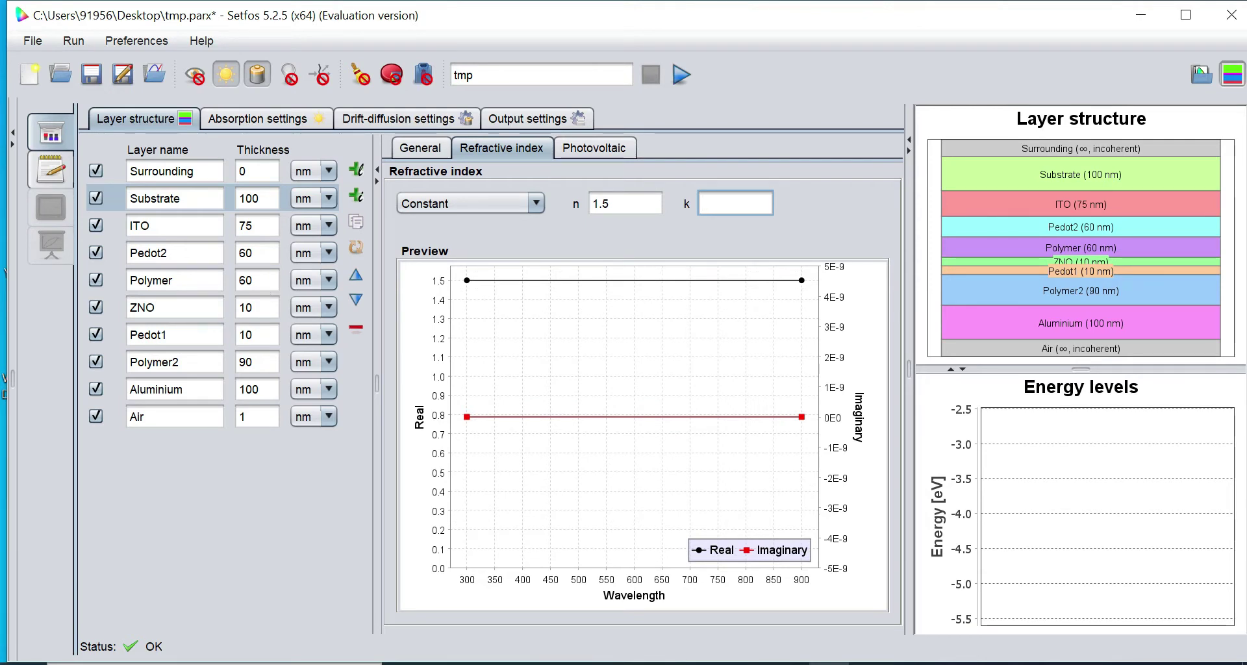
{"action": "left_click", "coordinate": [156, 225]}
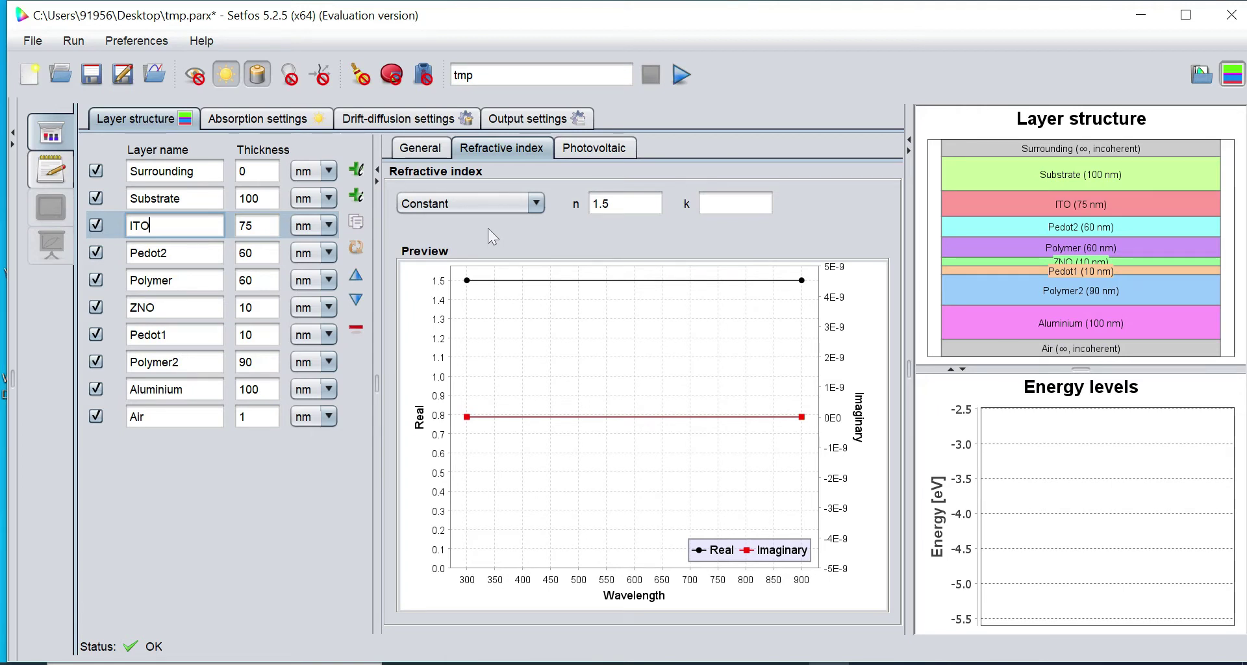
Change the ITO layer's refractive index type from Constant to File
{"action": "left_click", "coordinate": [518, 202]}
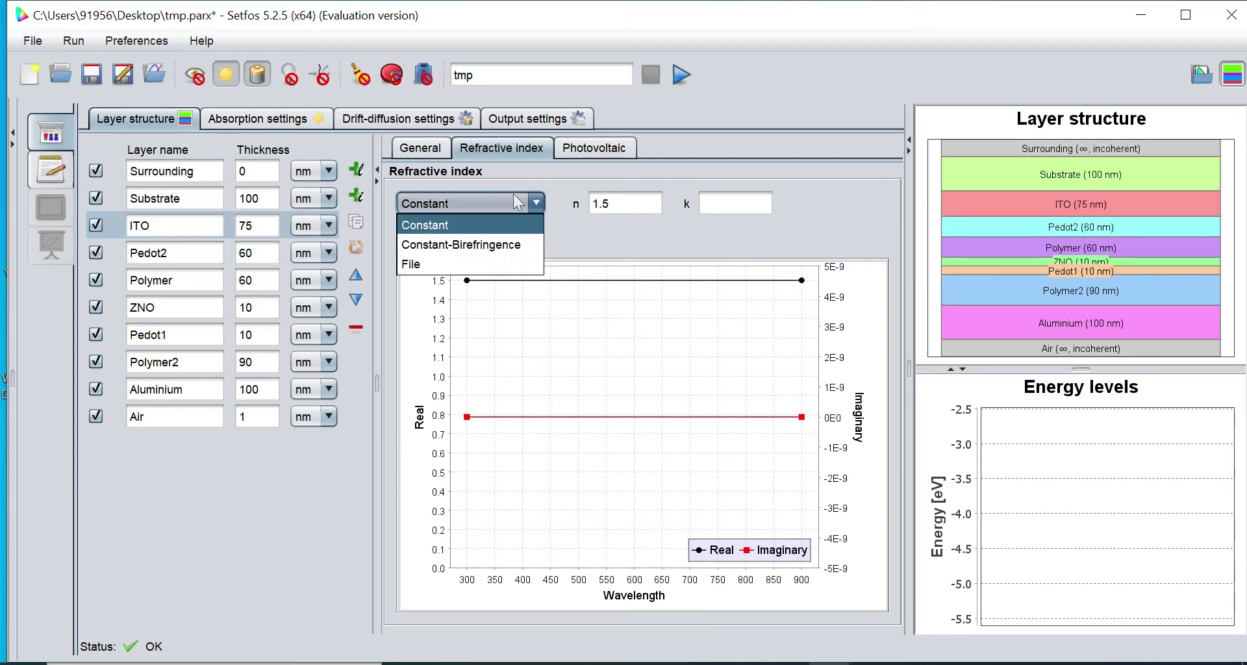
{"action": "left_click", "coordinate": [442, 265]}
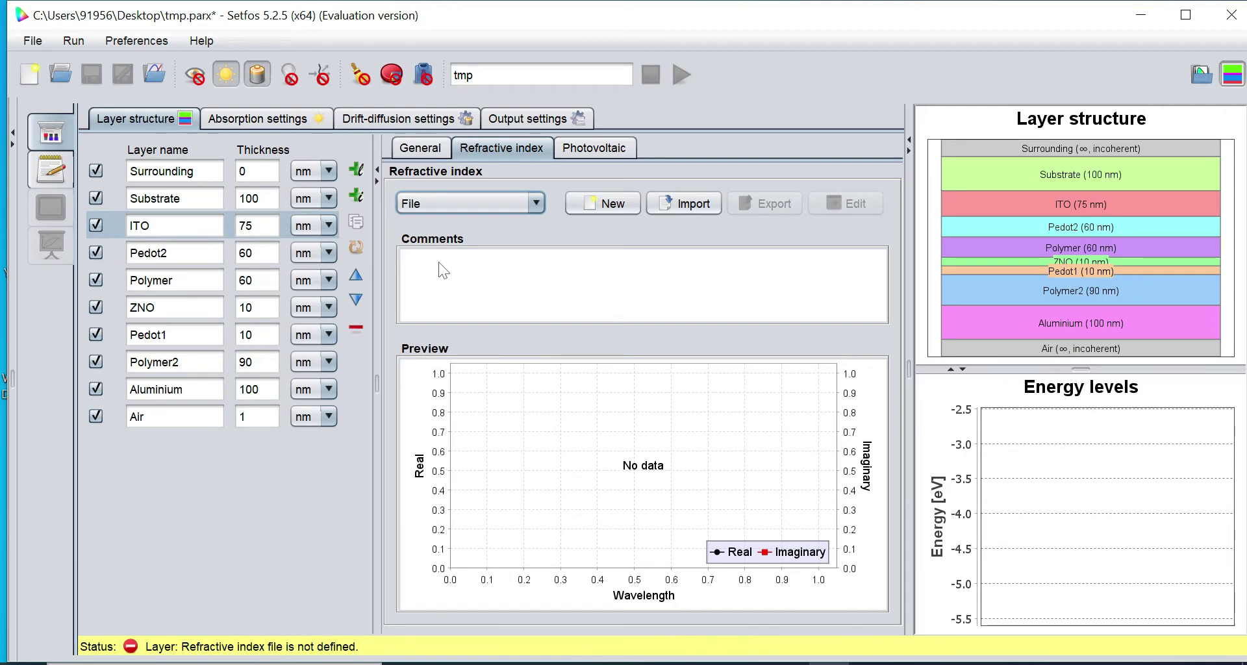
Import ITO.nk from the mat folder as the ITO layer's tabulated NK data
{"action": "left_click", "coordinate": [693, 203]}
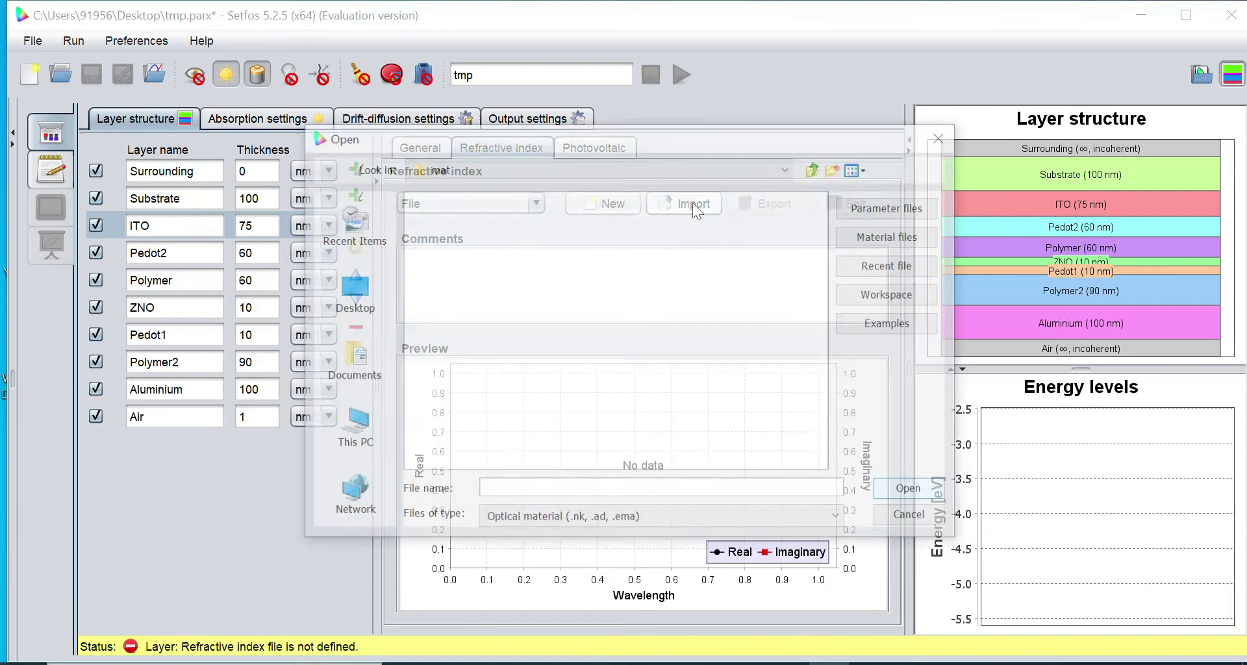
{"action": "left_click_drag", "start_coordinate": [531, 137], "coordinate": [270, 29]}
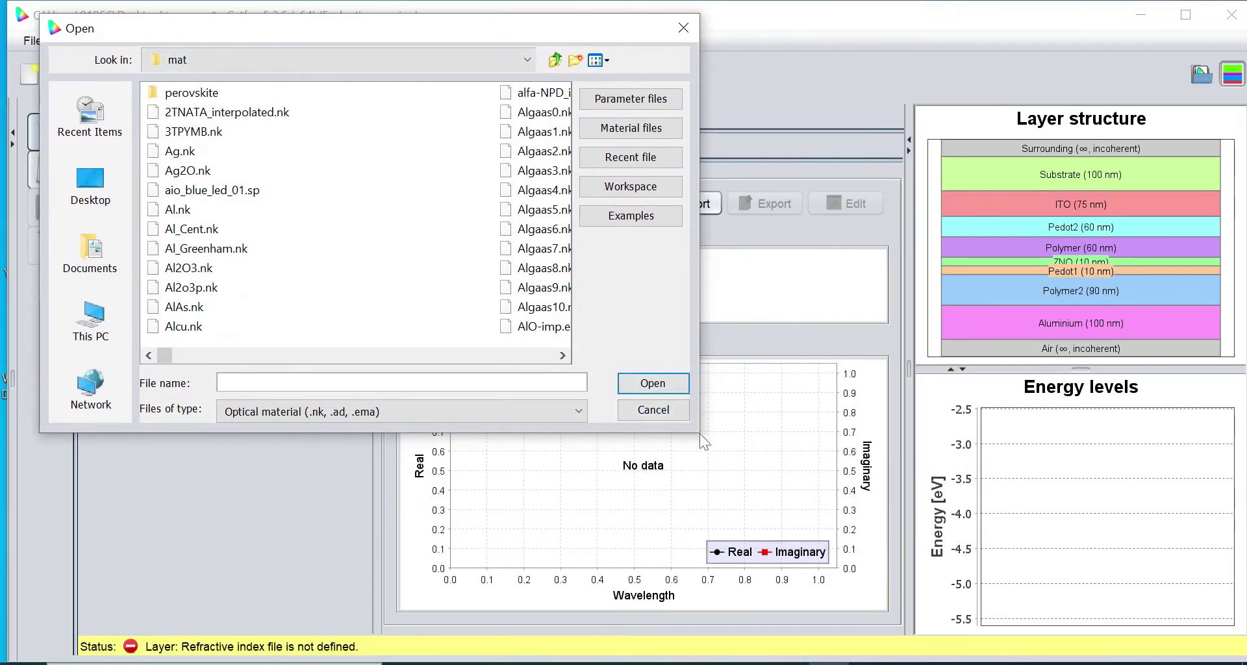
{"action": "left_click_drag", "start_coordinate": [699, 434], "coordinate": [1241, 636]}
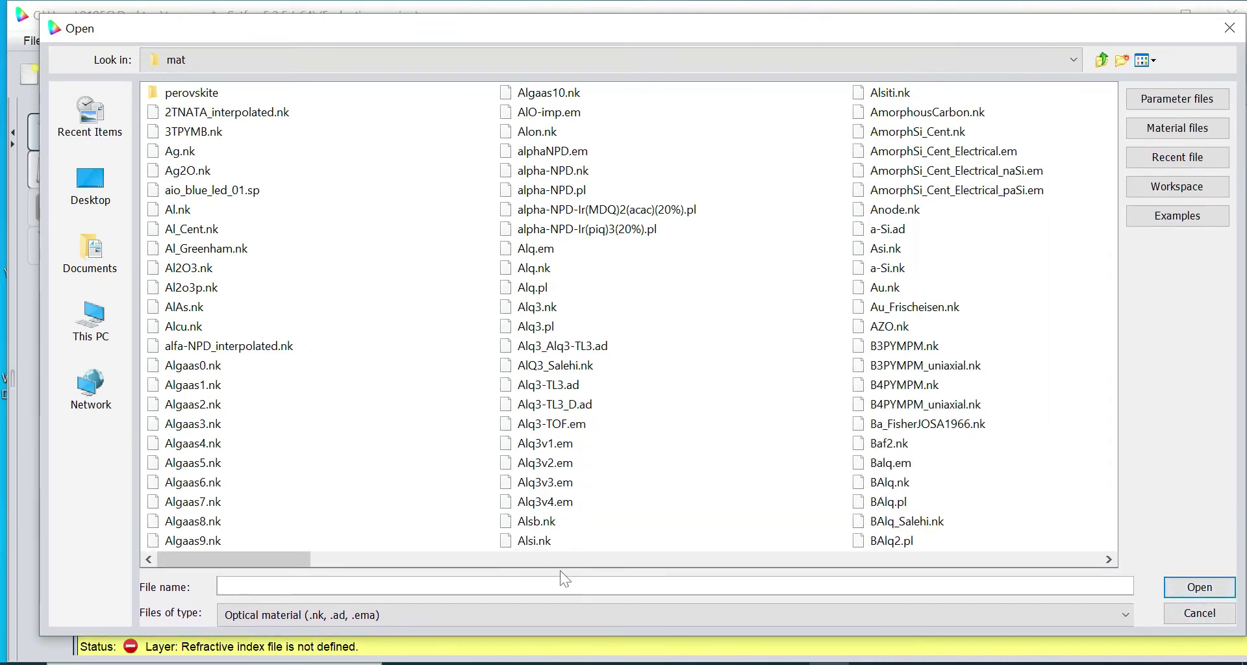
{"action": "left_click_drag", "start_coordinate": [244, 563], "coordinate": [1049, 565]}
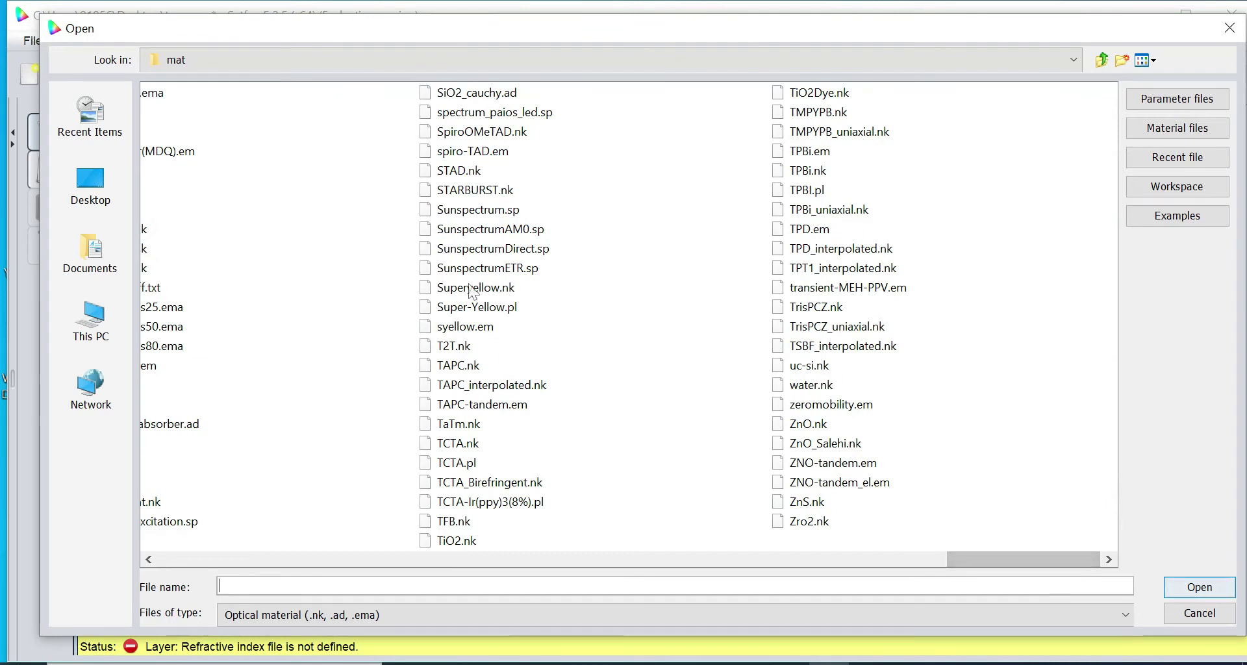
{"action": "left_click", "coordinate": [468, 328]}
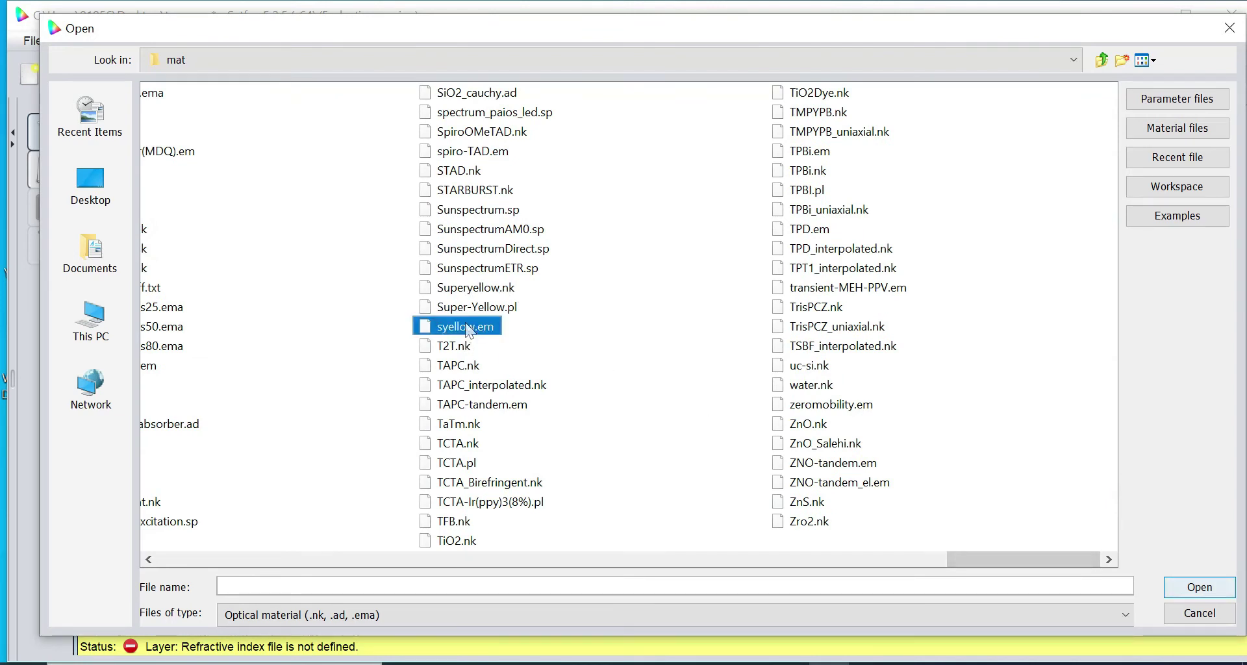
{"action": "key", "text": "i"}
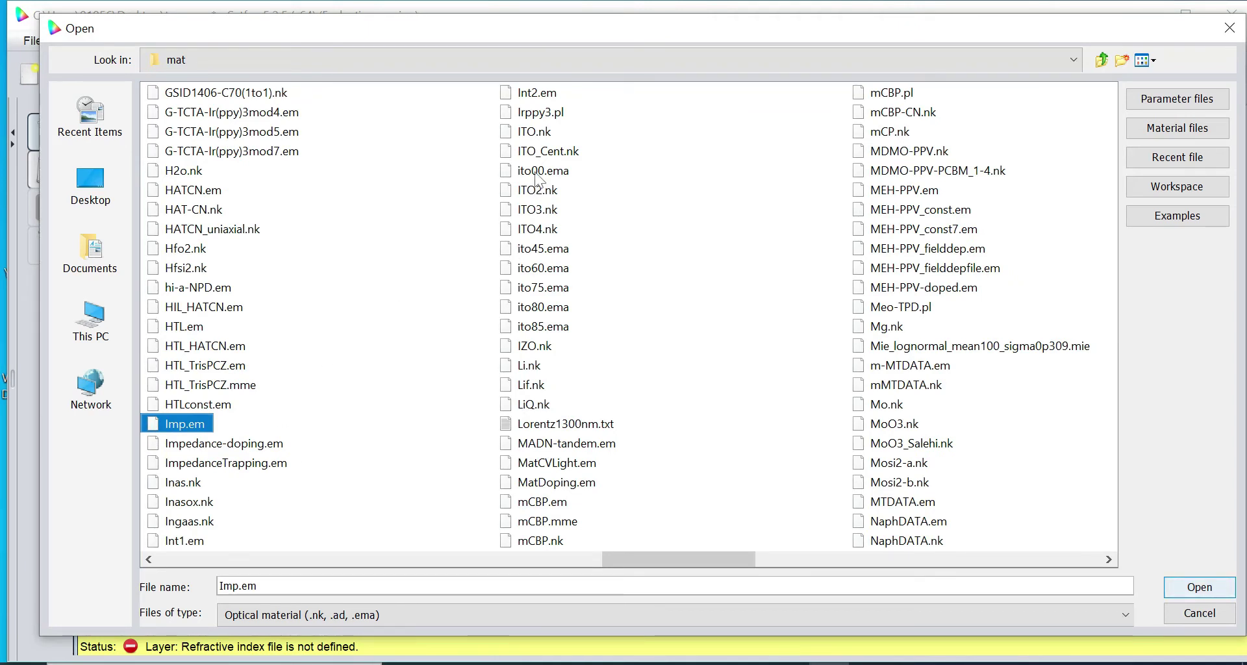
{"action": "left_click", "coordinate": [536, 132]}
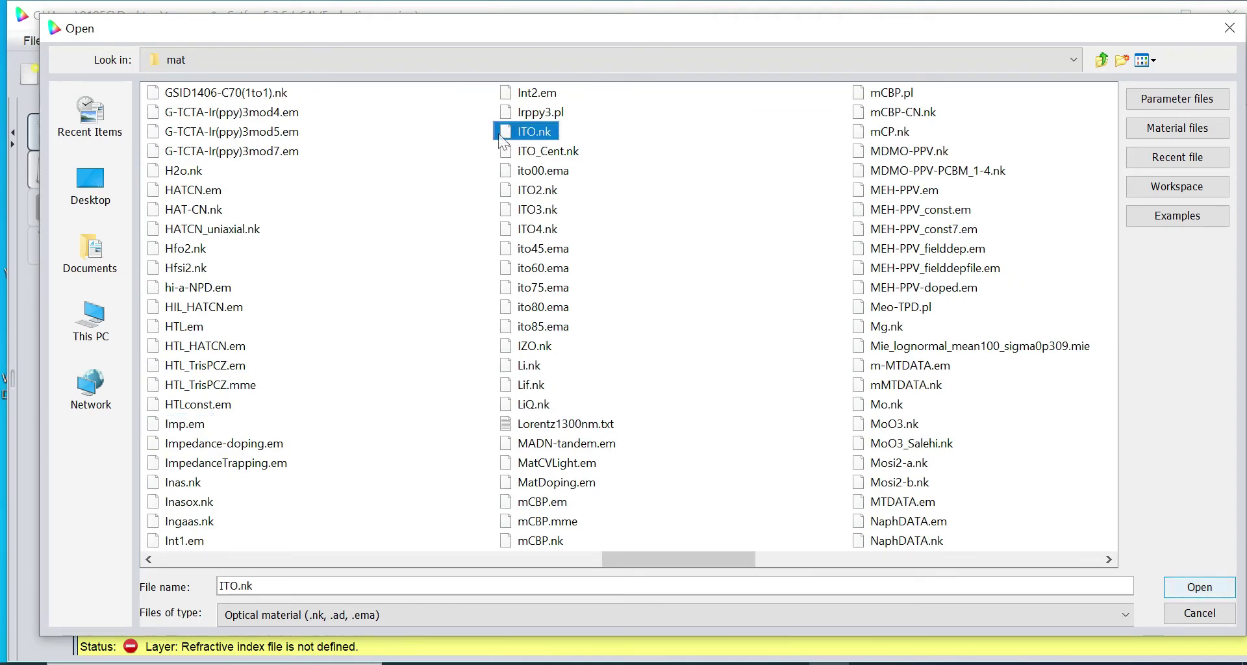
{"action": "left_click", "coordinate": [1199, 587]}
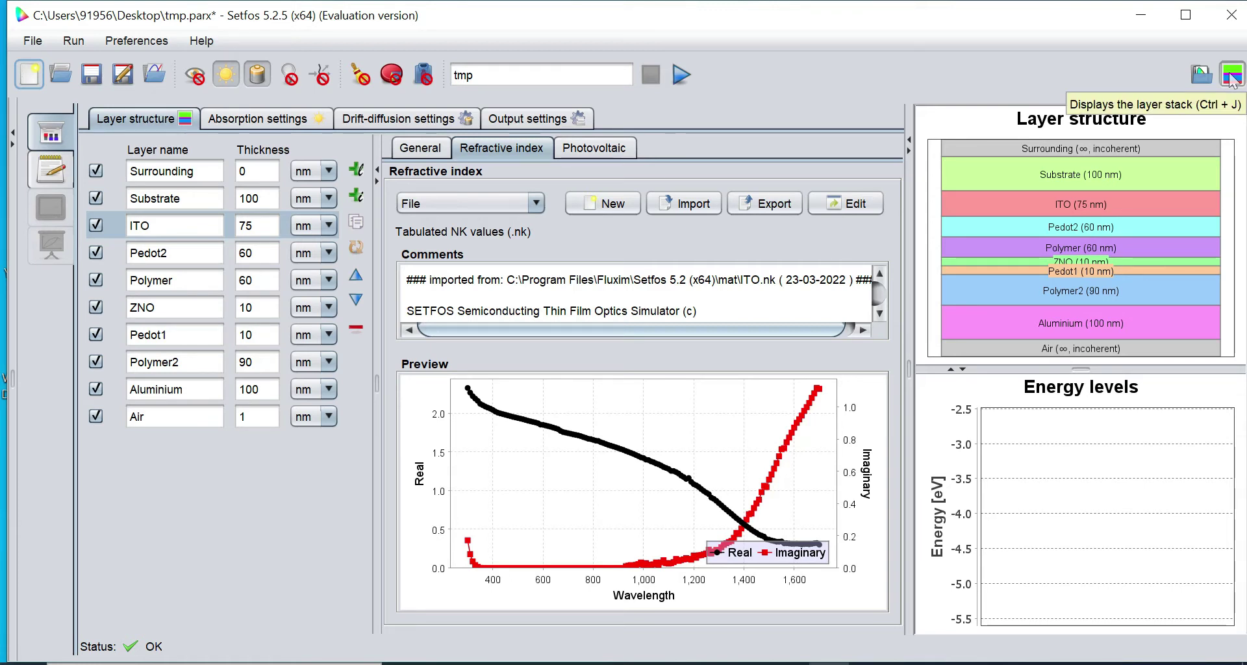
Hide the layer stack and energy-level panels to widen the layer editor
{"action": "left_click", "coordinate": [1231, 75]}
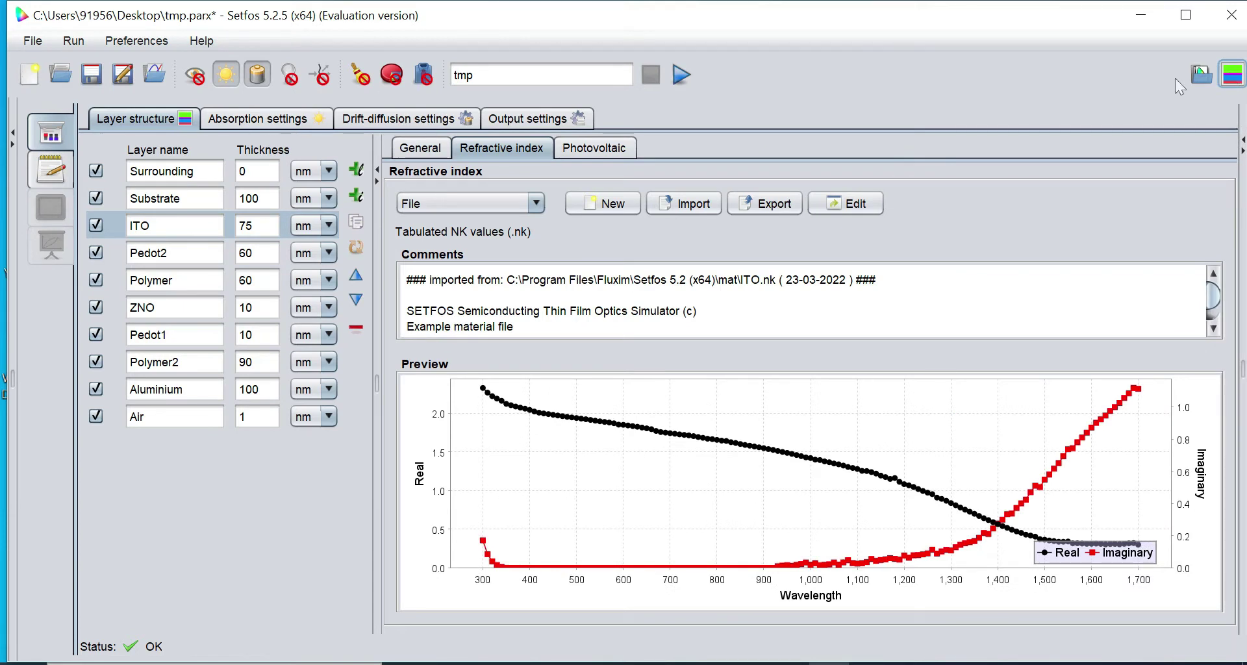
Switch the Pedot2 layer's refractive index source from constant to File
{"action": "left_click", "coordinate": [166, 253]}
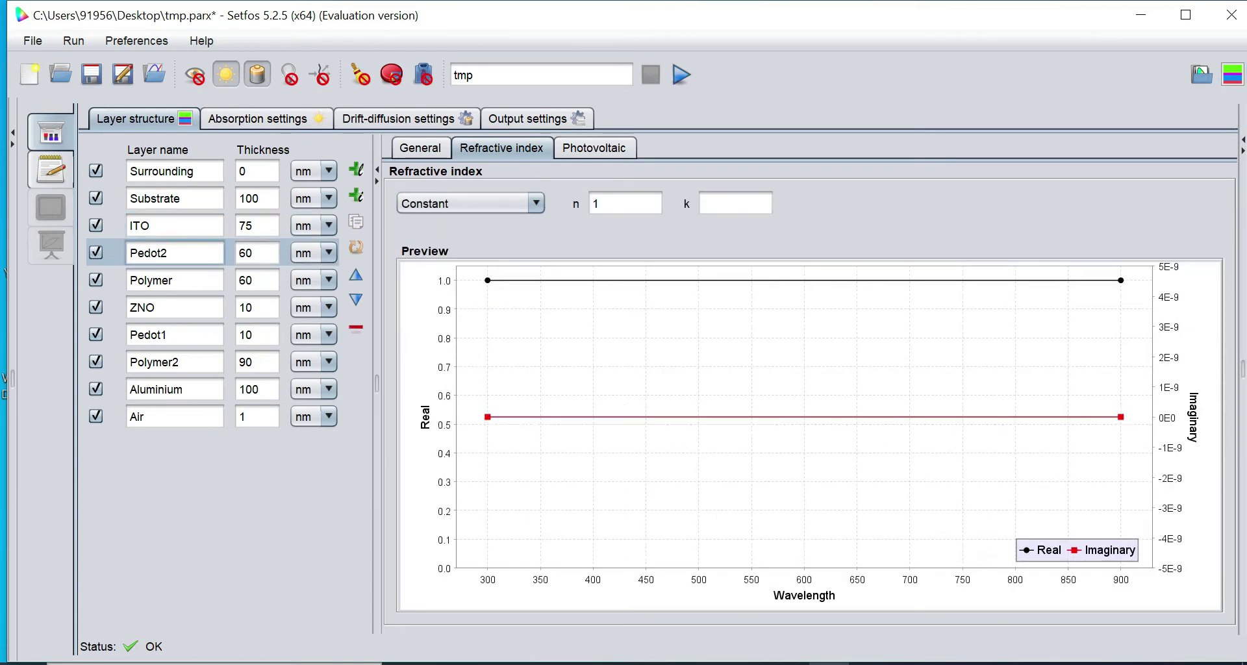
{"action": "left_click", "coordinate": [493, 200]}
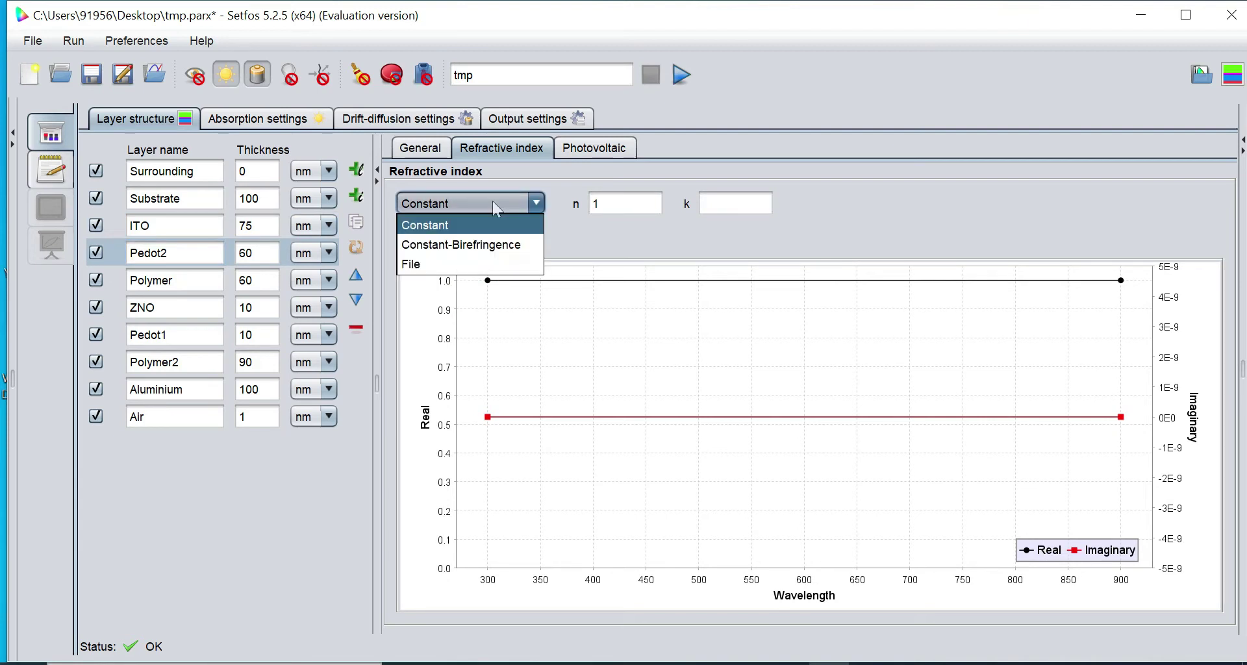
{"action": "left_click", "coordinate": [453, 264]}
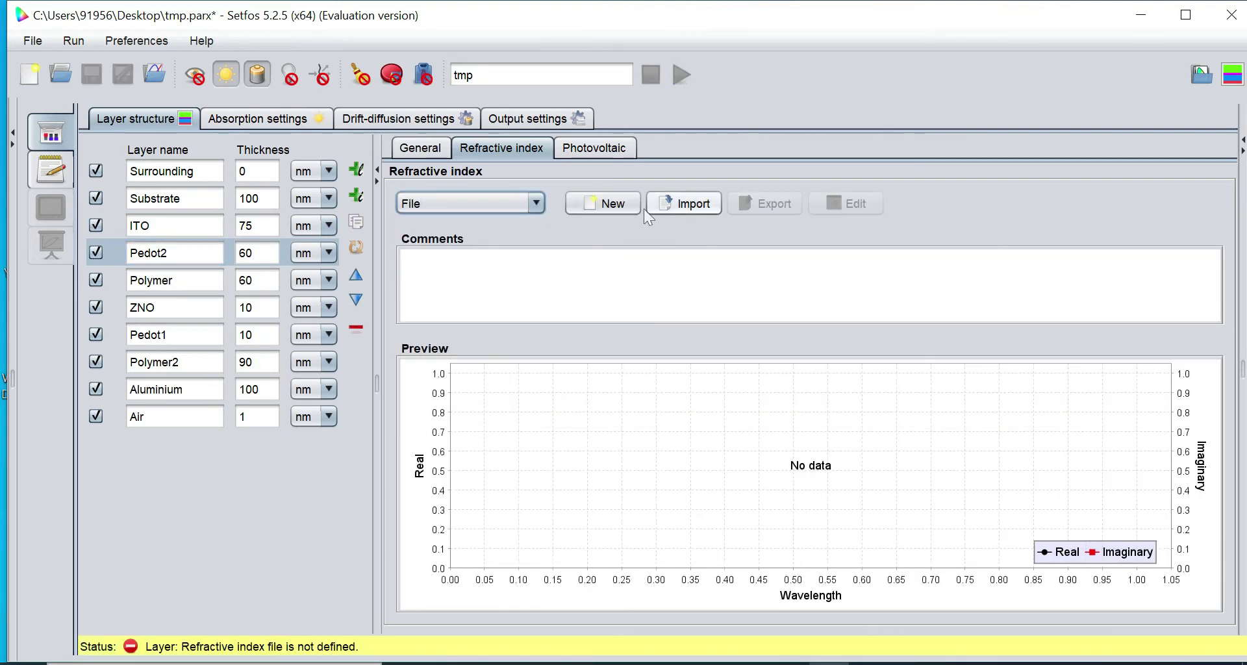
Browse the optical material files and pick PEDOT_BaytronP_AL4083.nk for Pedot2
{"action": "left_click", "coordinate": [687, 206]}
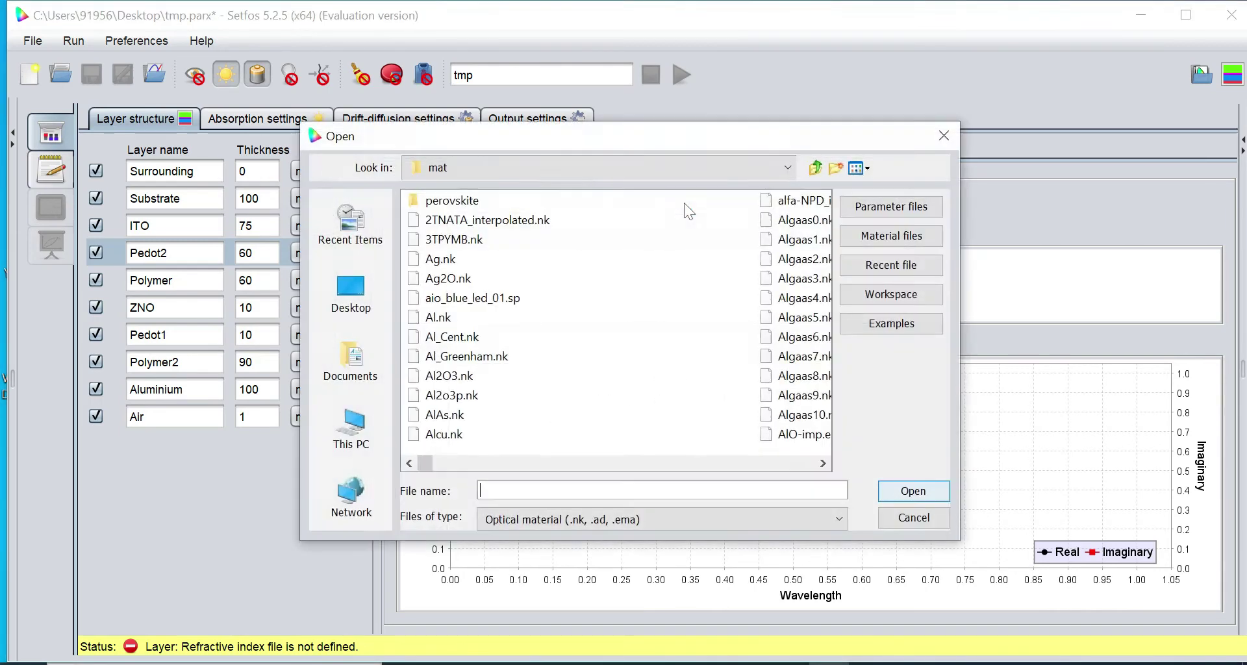
{"action": "left_click", "coordinate": [442, 293]}
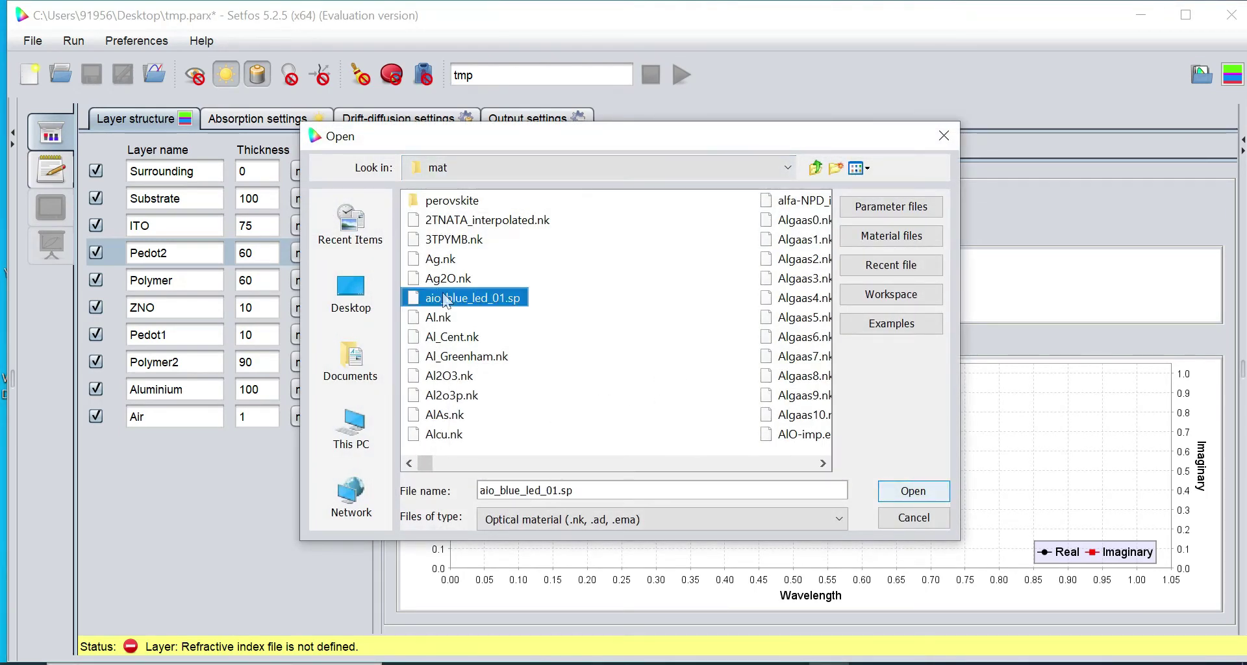
{"action": "key", "text": "p"}
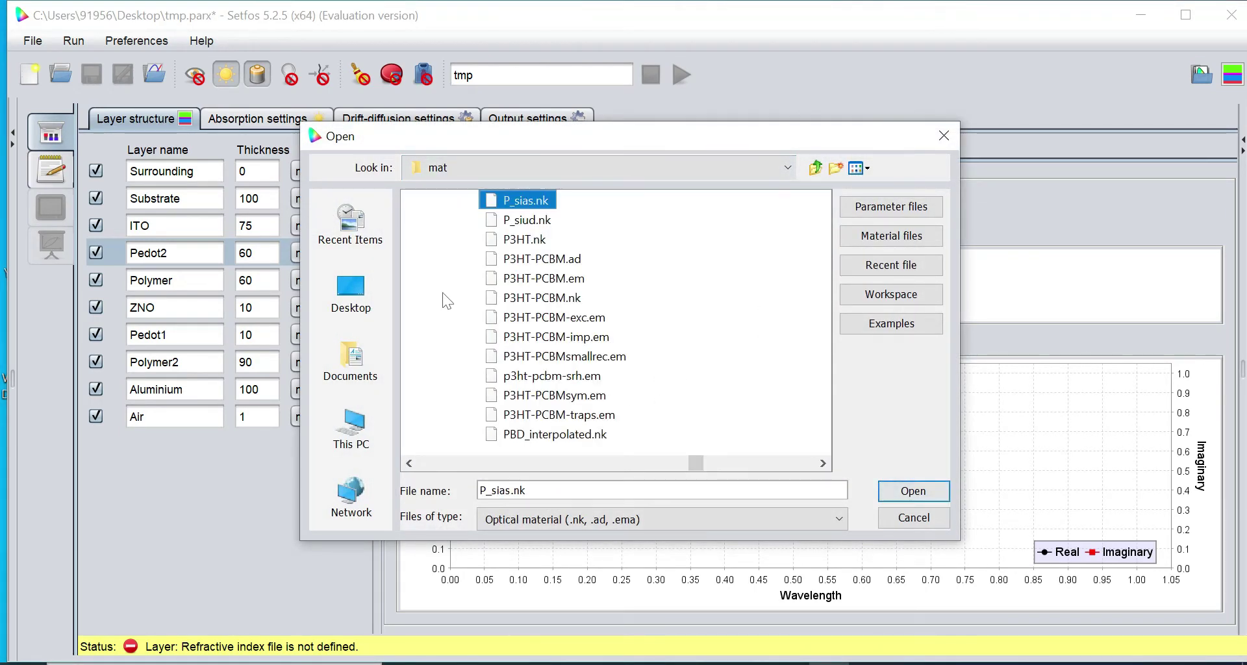
{"action": "left_click", "coordinate": [823, 462]}
{"action": "left_click", "coordinate": [823, 463]}
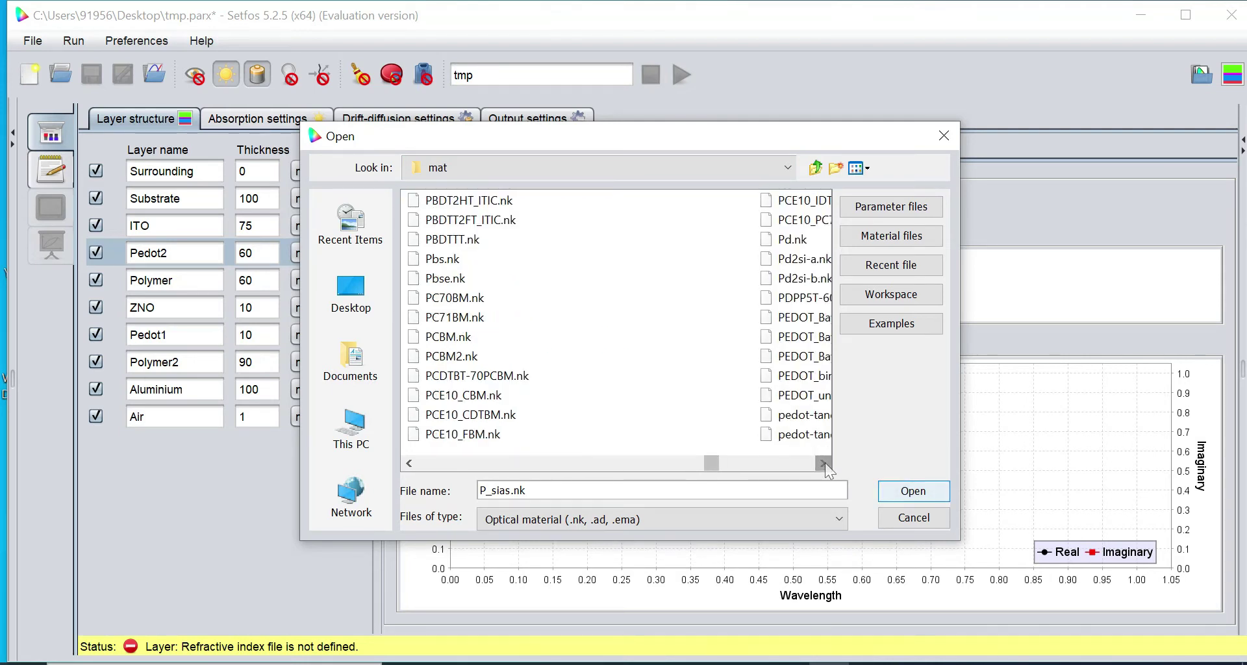
{"action": "left_click", "coordinate": [823, 463]}
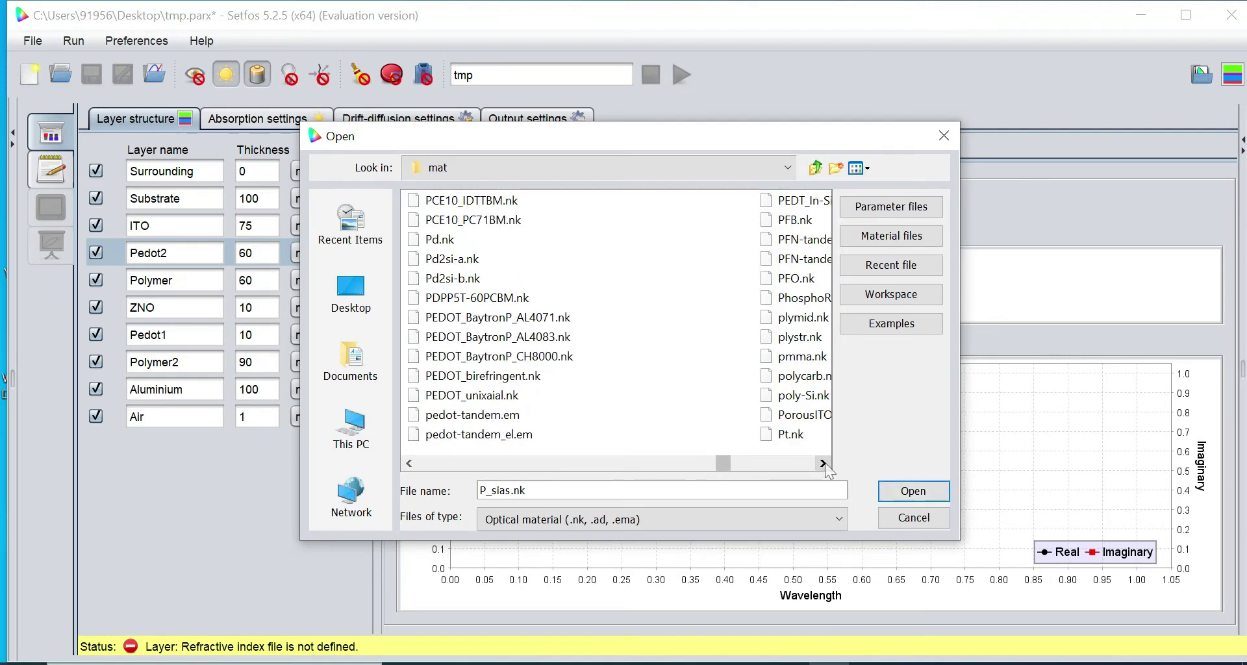
{"action": "left_click", "coordinate": [532, 338]}
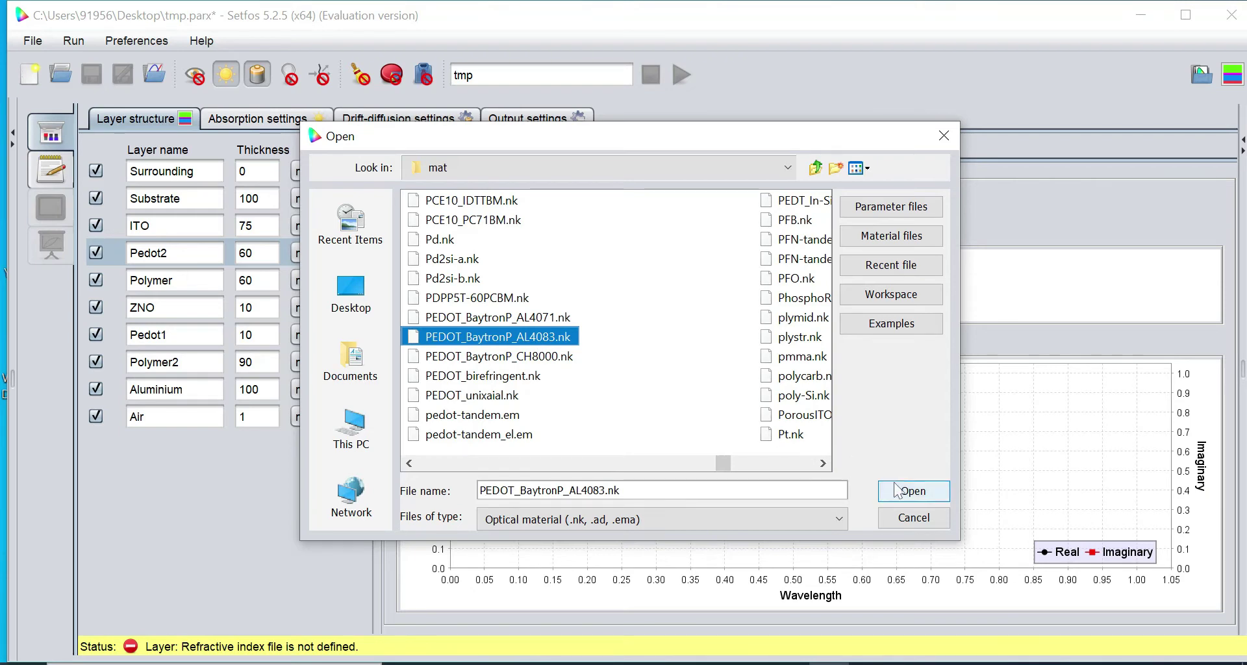
Load the PEDOT file into Pedot2, then give Polymer the GSID1406-C70(1to1).nk refractive index file
{"action": "left_click", "coordinate": [913, 494]}
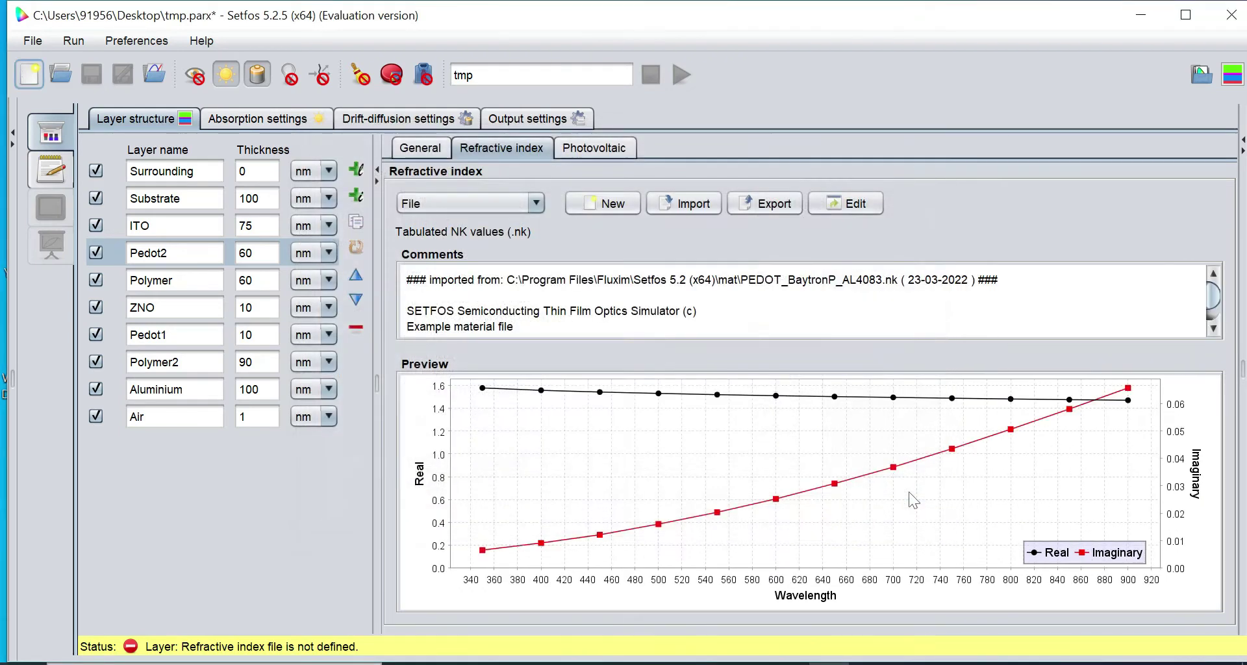
{"action": "left_click", "coordinate": [174, 280]}
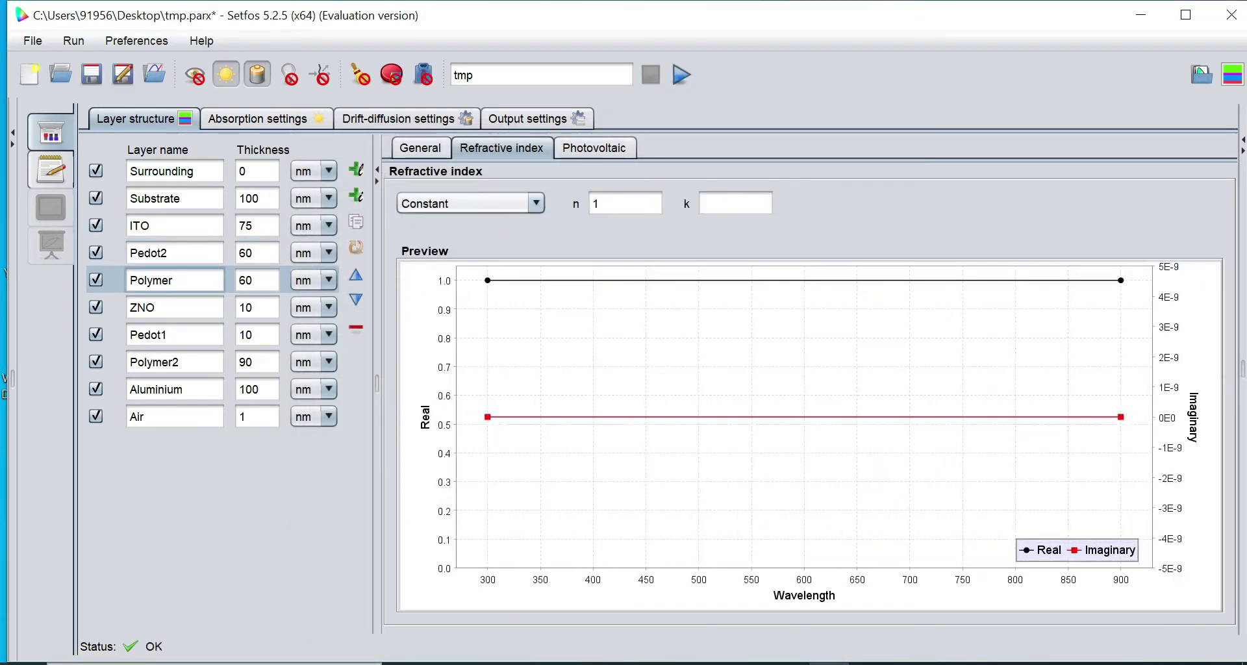
{"action": "left_click", "coordinate": [482, 197]}
{"action": "left_click", "coordinate": [470, 263]}
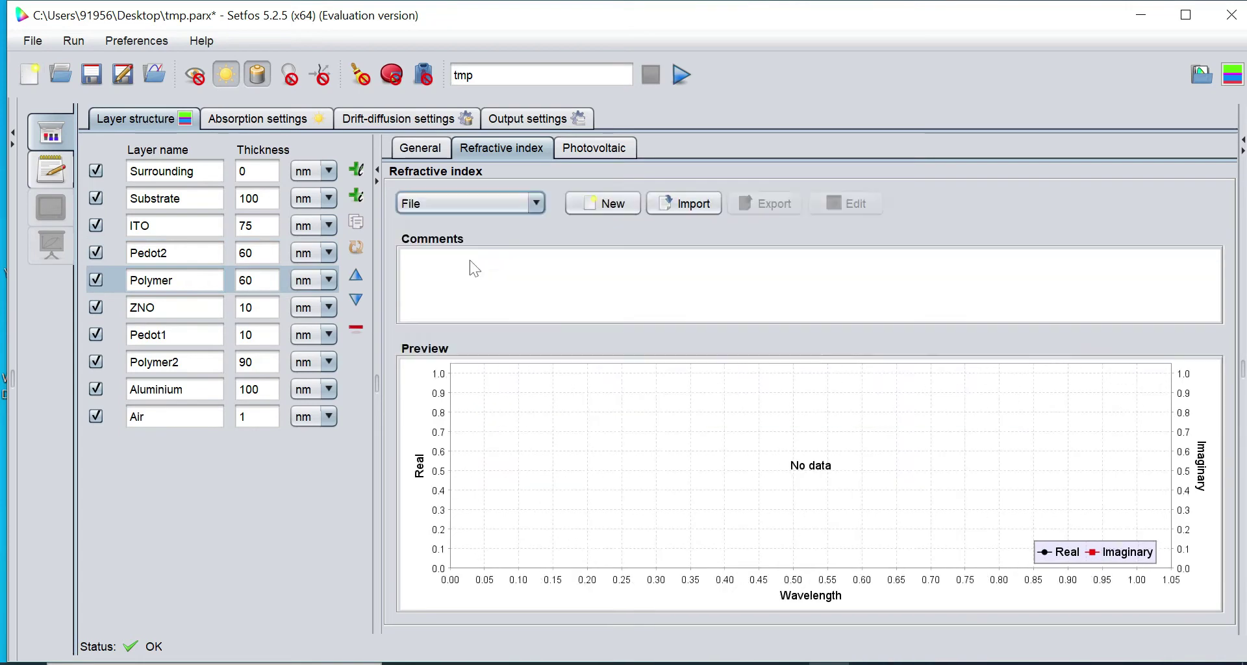
{"action": "left_click", "coordinate": [680, 206]}
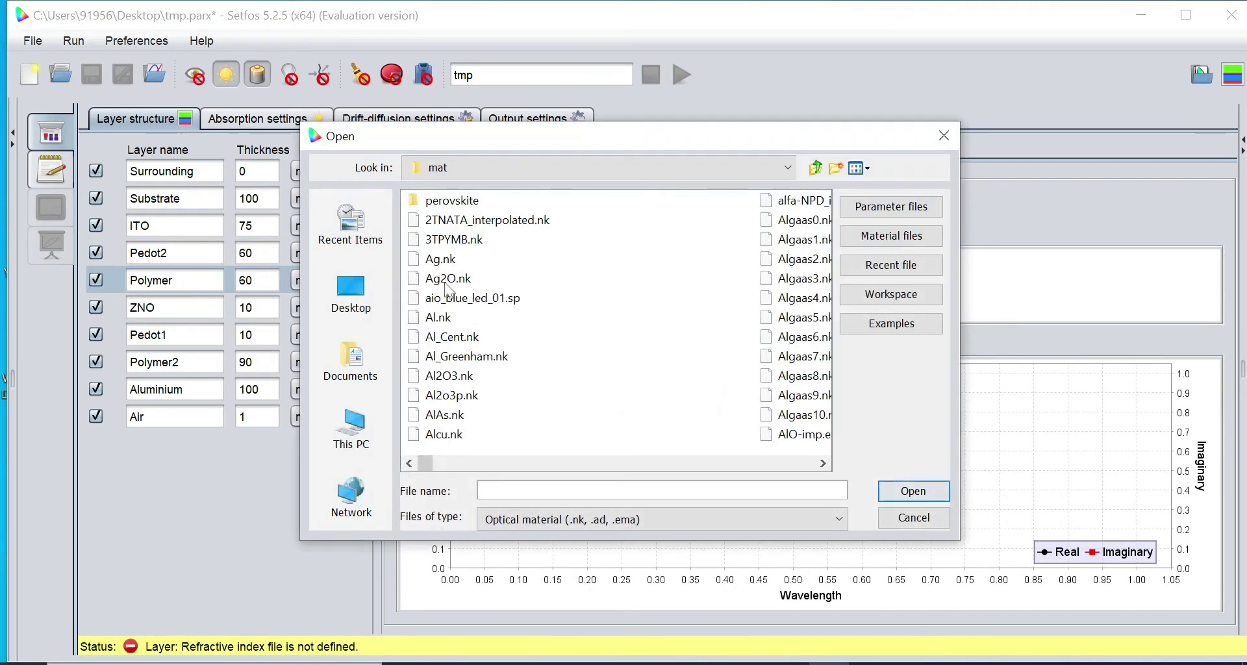
{"action": "left_click", "coordinate": [446, 283]}
{"action": "key", "text": "g"}
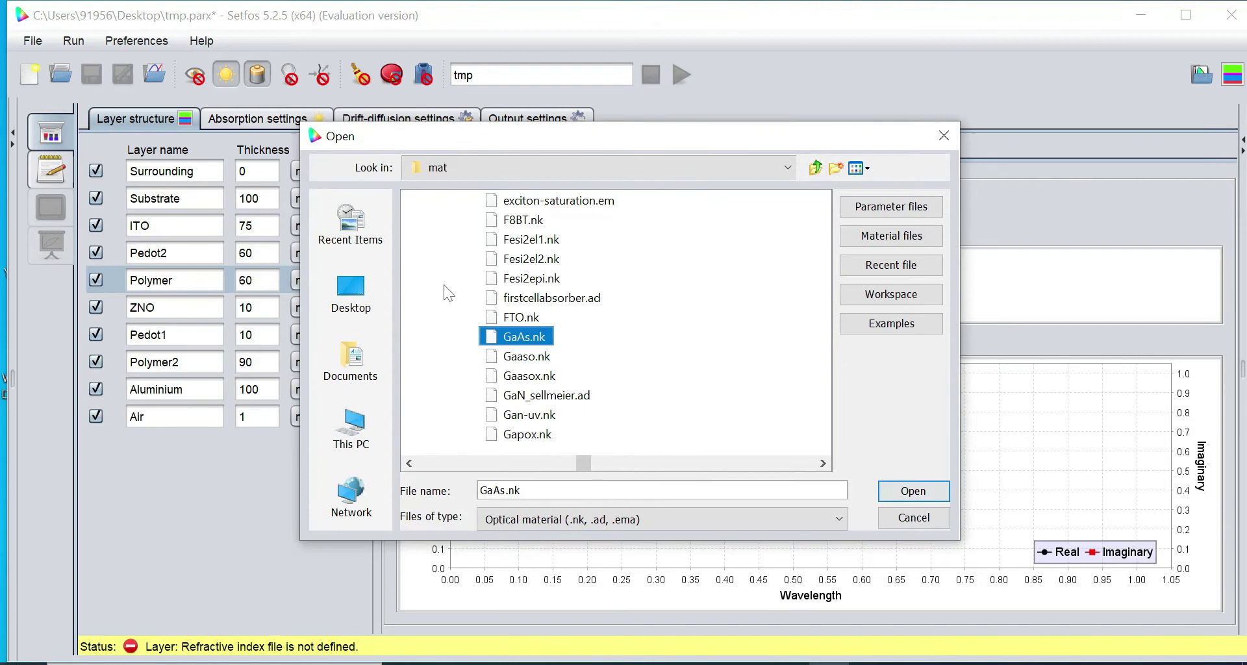
{"action": "left_click", "coordinate": [823, 463]}
{"action": "left_click", "coordinate": [824, 463]}
{"action": "left_click", "coordinate": [823, 462]}
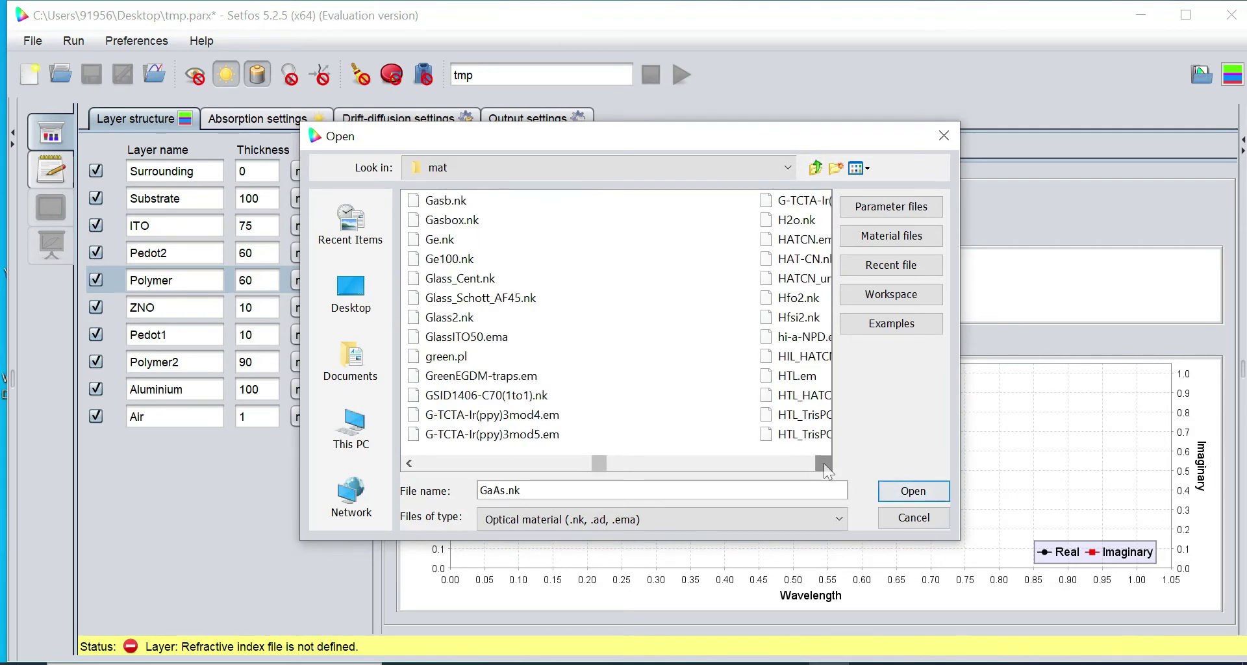
{"action": "left_click", "coordinate": [539, 398]}
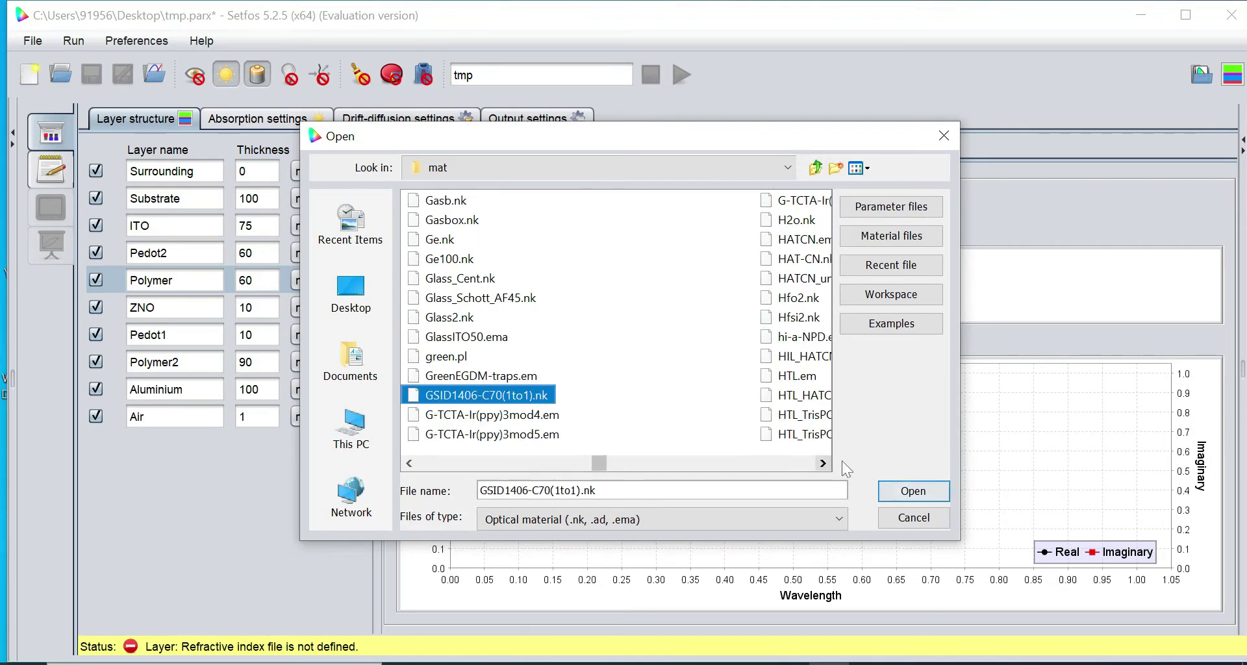
{"action": "left_click", "coordinate": [919, 493]}
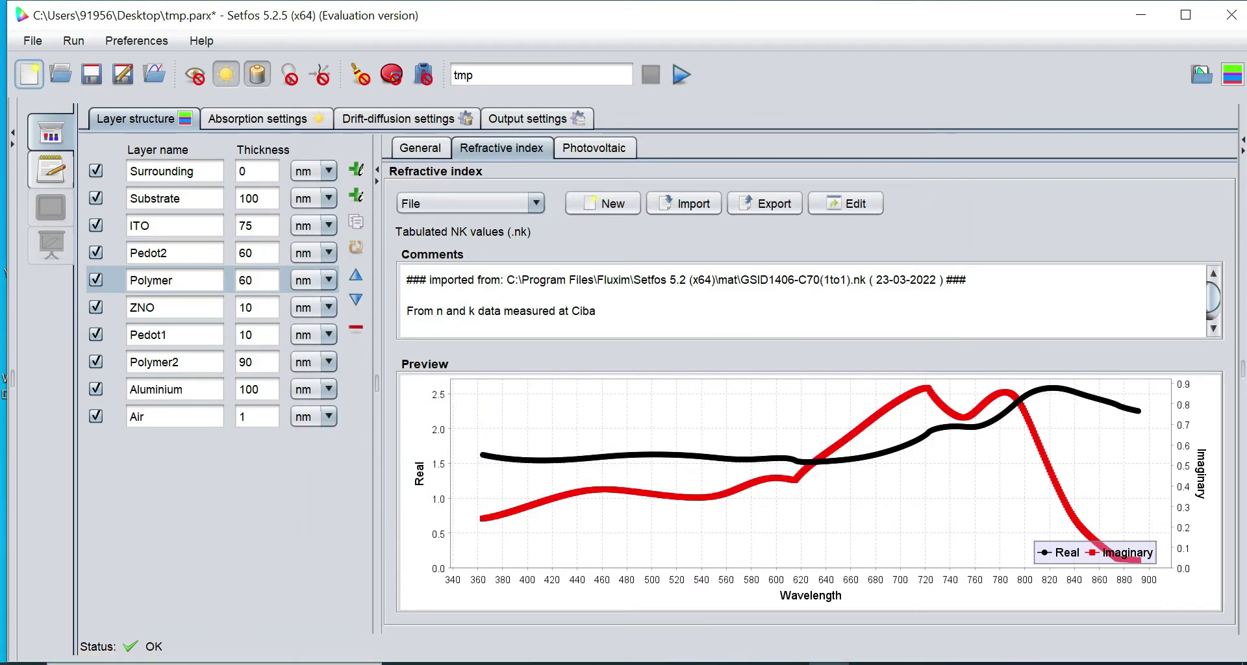
Set the ZNO layer's refractive index from the ZnO.nk file
{"action": "left_click", "coordinate": [174, 307]}
{"action": "left_click", "coordinate": [502, 209]}
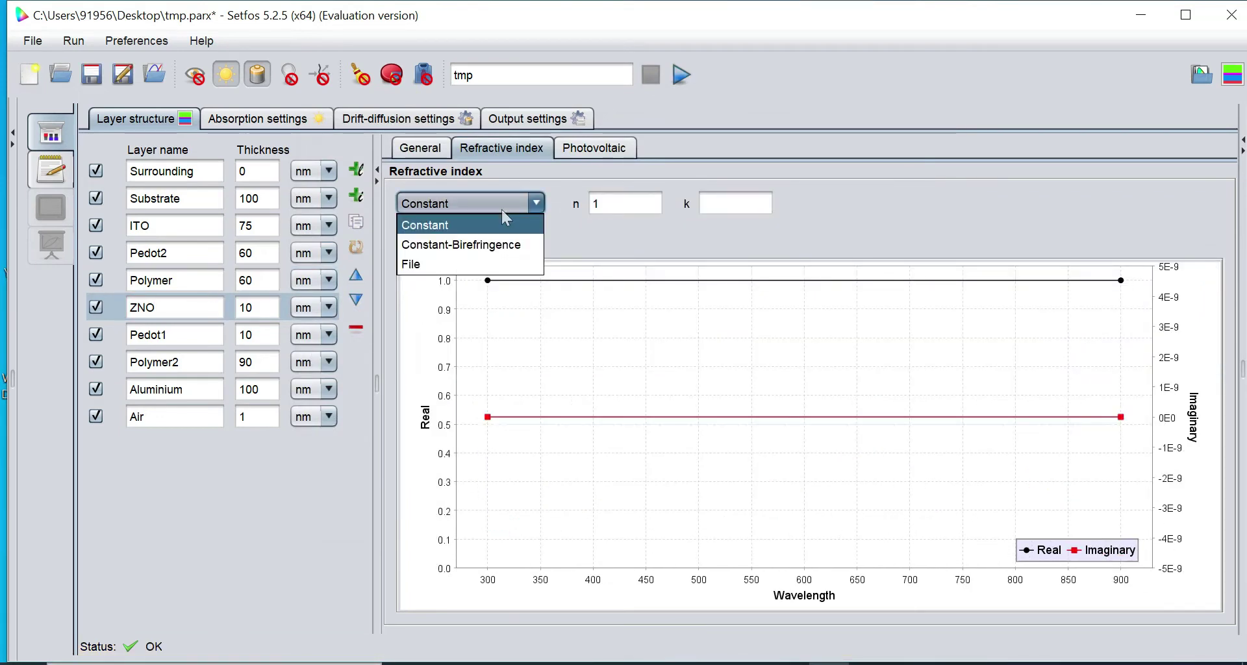
{"action": "left_click", "coordinate": [448, 265]}
{"action": "left_click", "coordinate": [680, 203]}
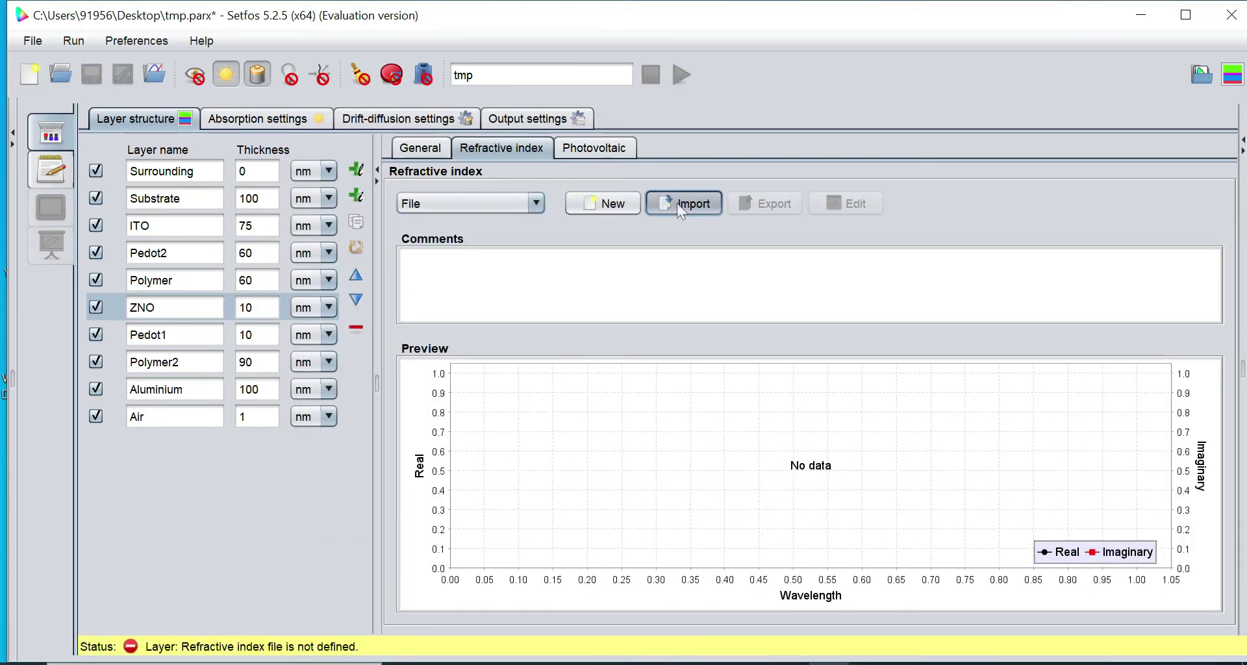
{"action": "left_click", "coordinate": [449, 265]}
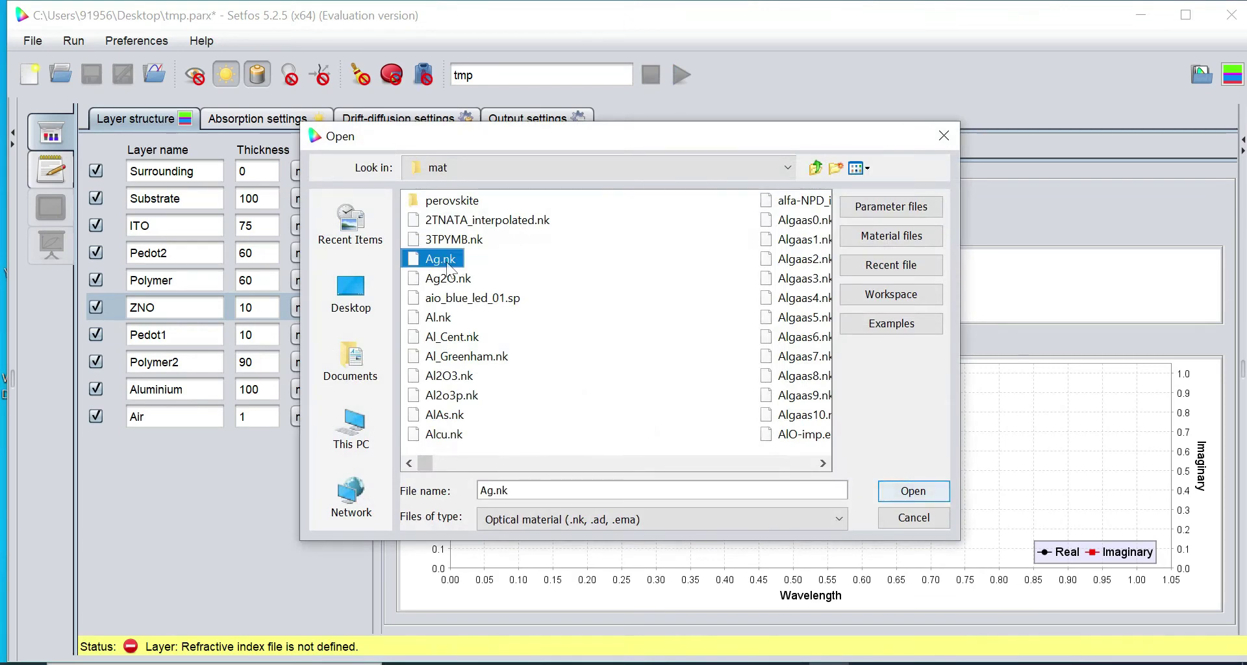
{"action": "key", "text": "z"}
{"action": "left_click", "coordinate": [527, 415]}
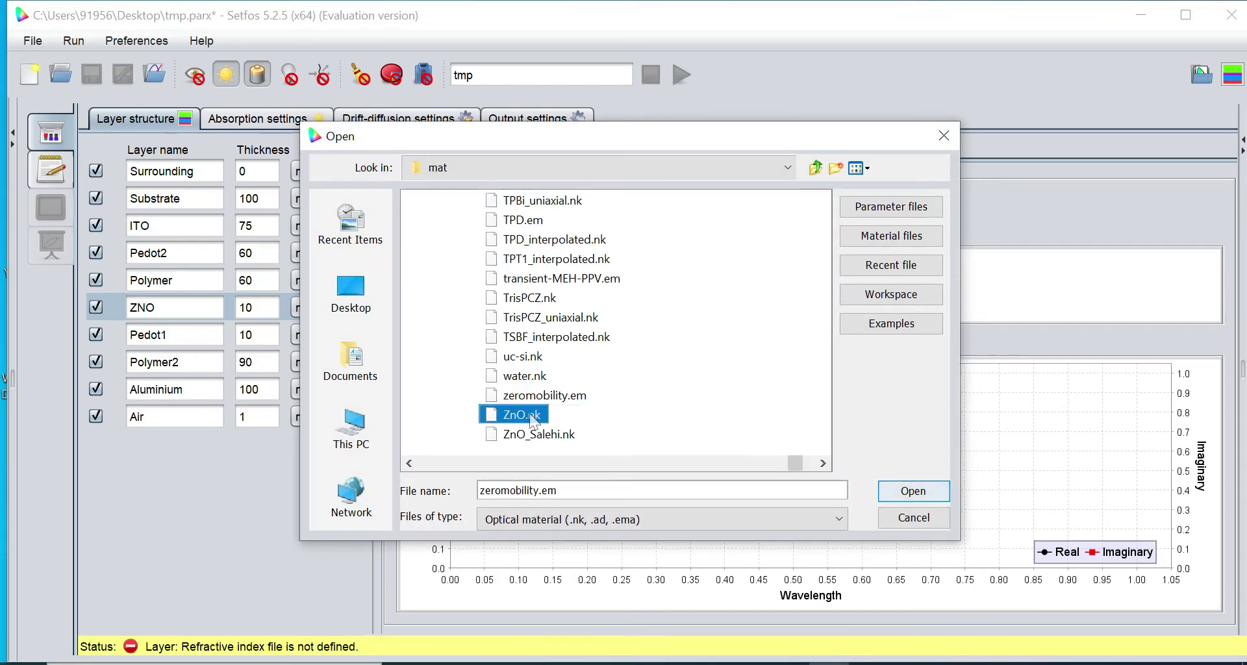
{"action": "left_click", "coordinate": [913, 492]}
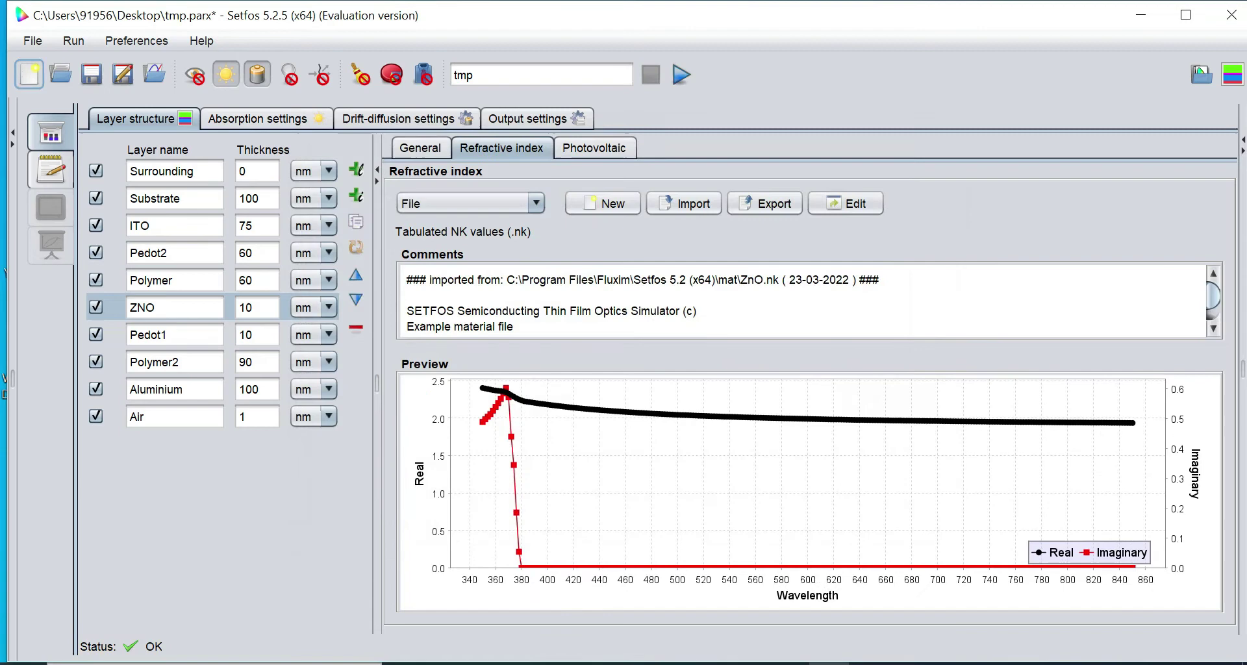
{"action": "left_click", "coordinate": [165, 335]}
Set Pedot1's refractive index from the PEDOT_BaytronP_AL4083.nk file
{"action": "left_click", "coordinate": [475, 204]}
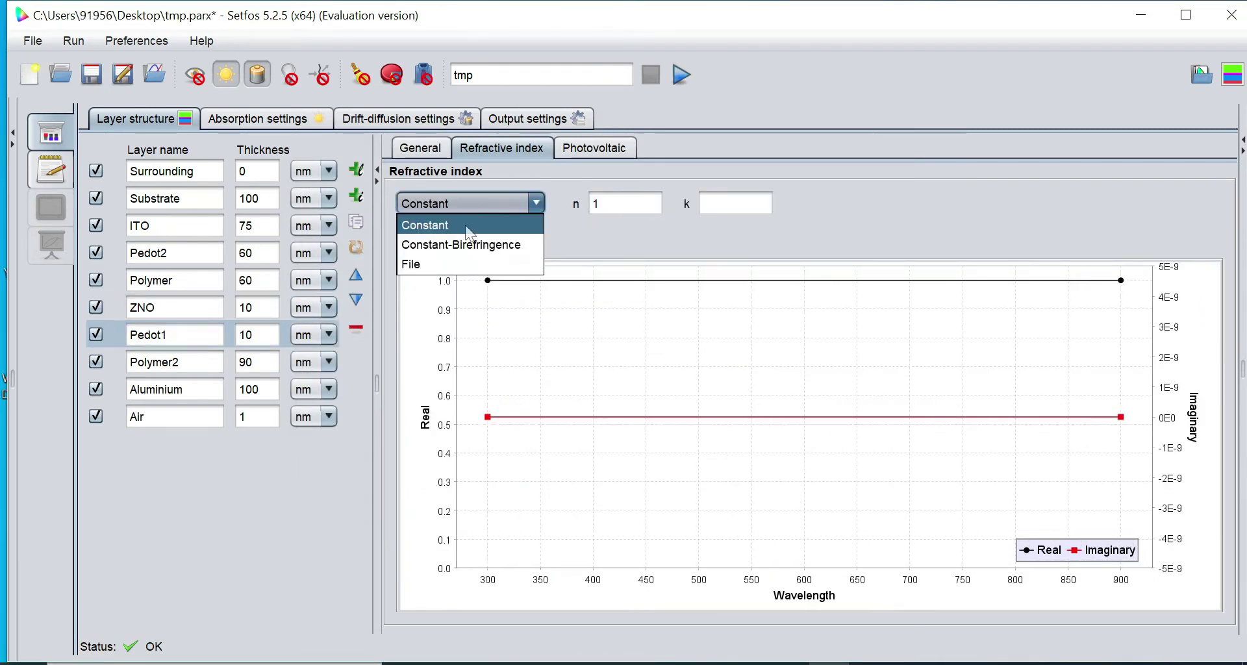
{"action": "left_click", "coordinate": [436, 266]}
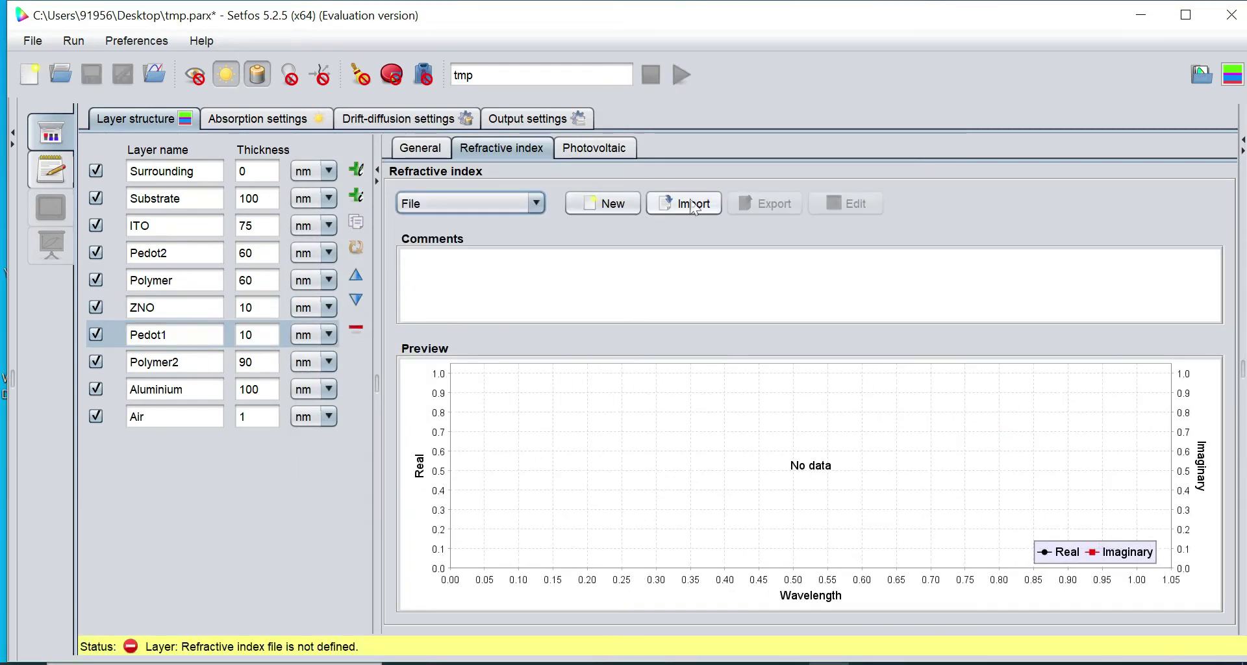
{"action": "left_click", "coordinate": [687, 201]}
{"action": "left_click", "coordinate": [469, 300]}
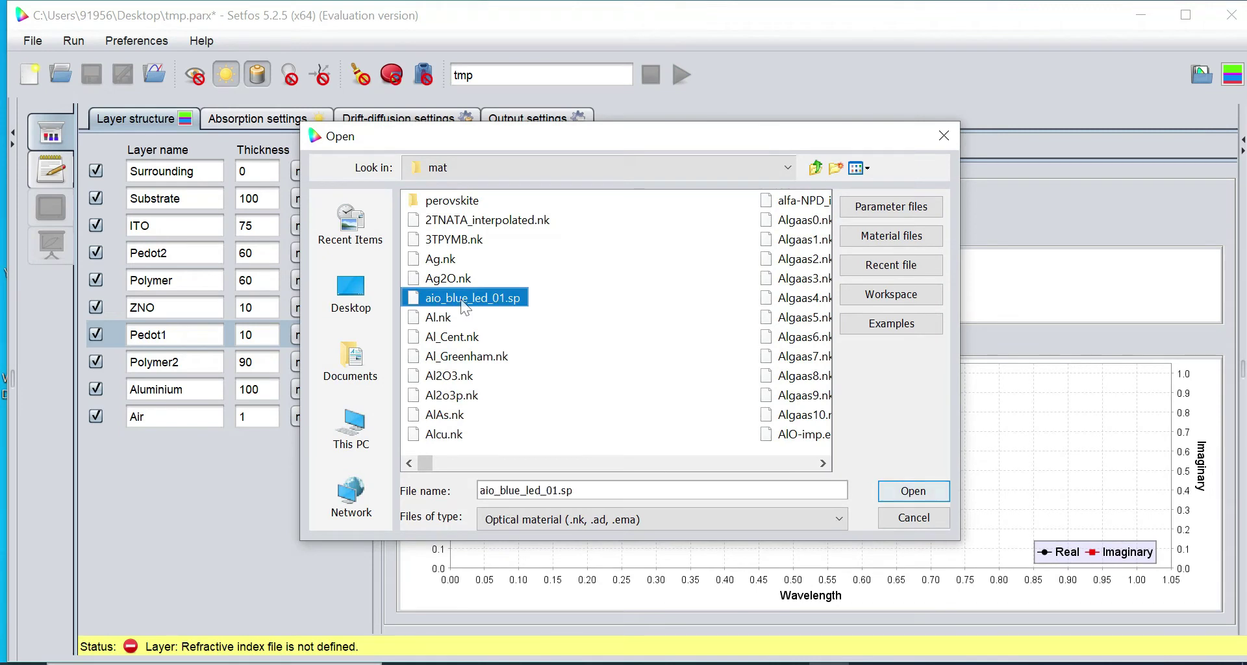
{"action": "key", "text": "p"}
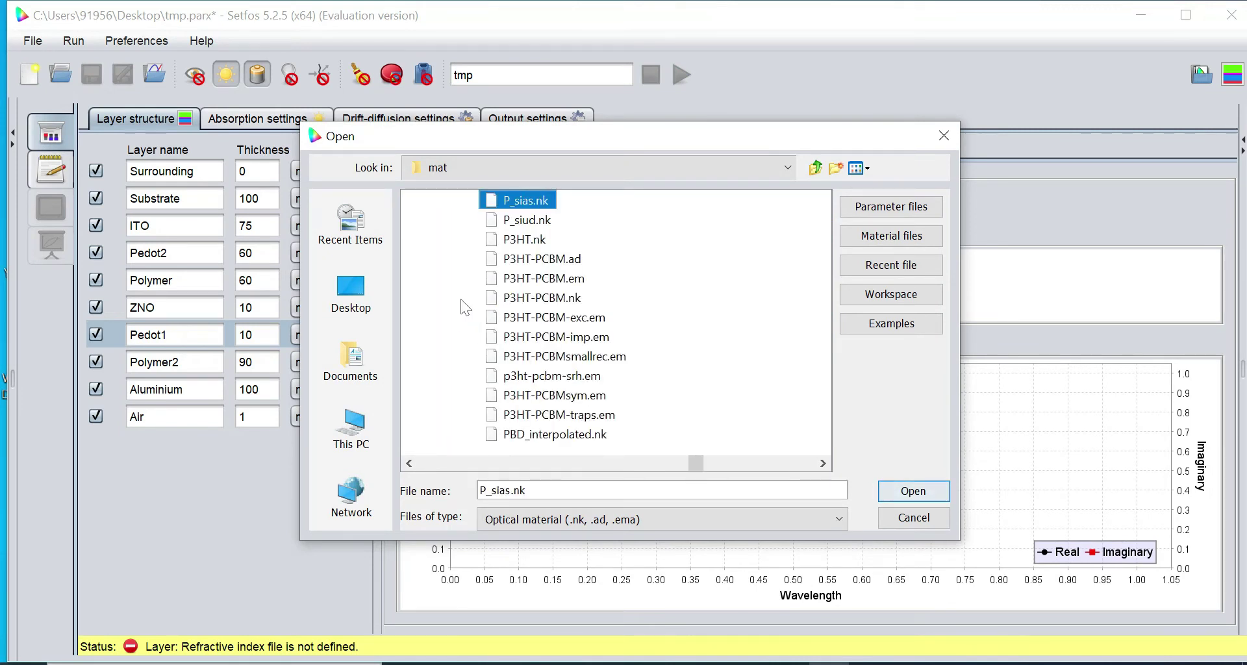
{"action": "left_click", "coordinate": [823, 463]}
{"action": "left_click", "coordinate": [823, 463]}
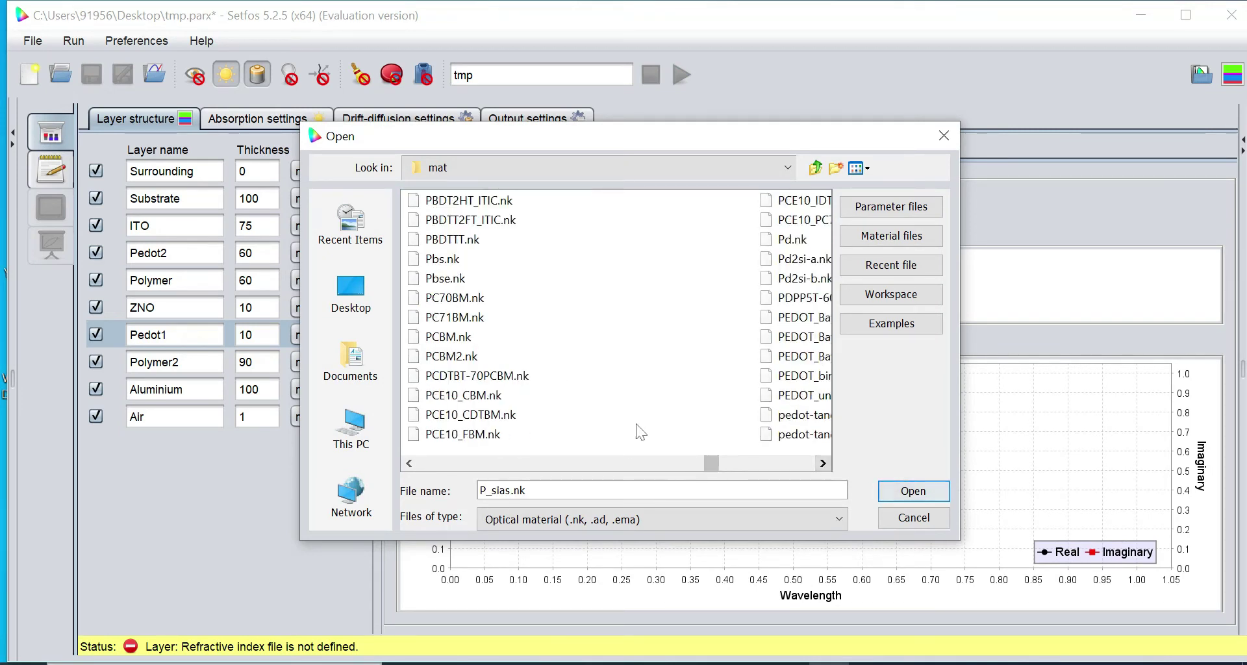
{"action": "left_click", "coordinate": [823, 463]}
{"action": "left_click", "coordinate": [512, 339]}
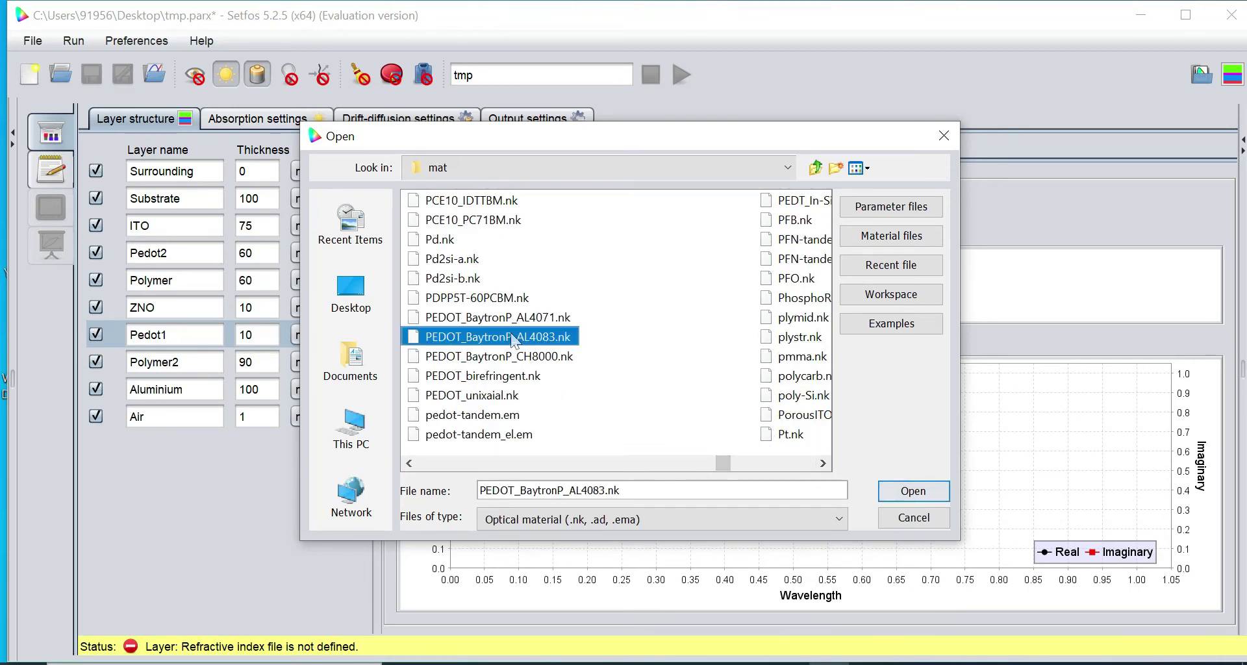
{"action": "left_click", "coordinate": [913, 494]}
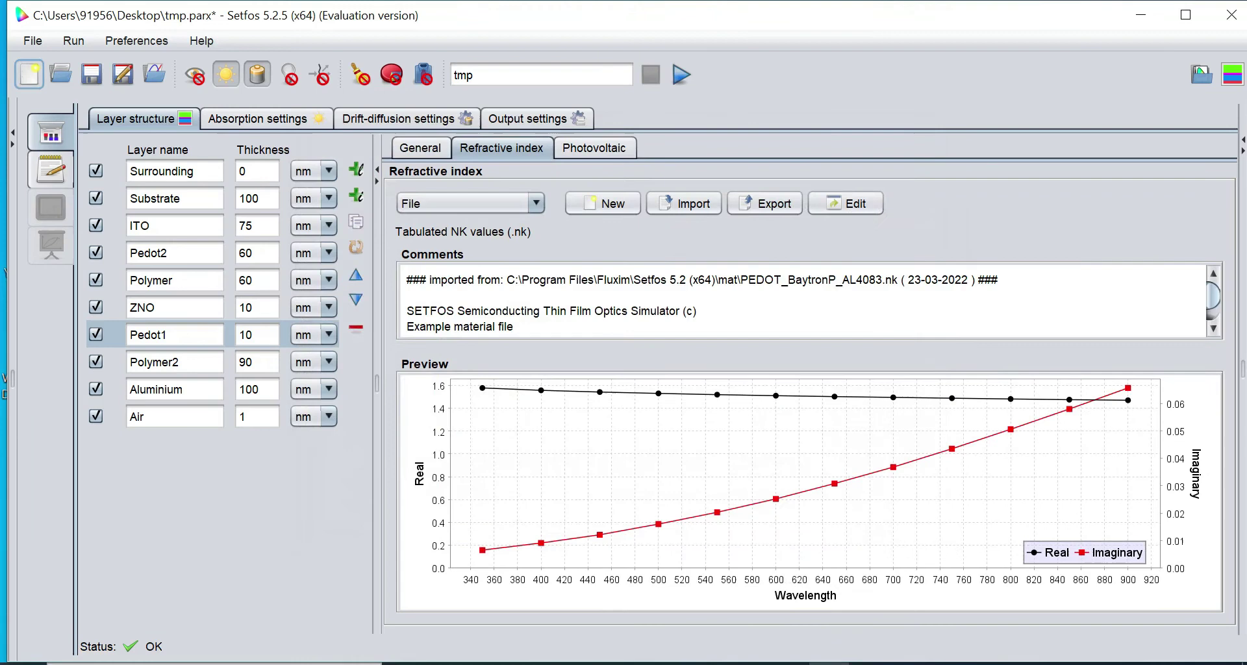
Set Polymer2's refractive index from the GSID1406-C70(1to1).nk file
{"action": "left_click", "coordinate": [155, 362]}
{"action": "left_click", "coordinate": [524, 202]}
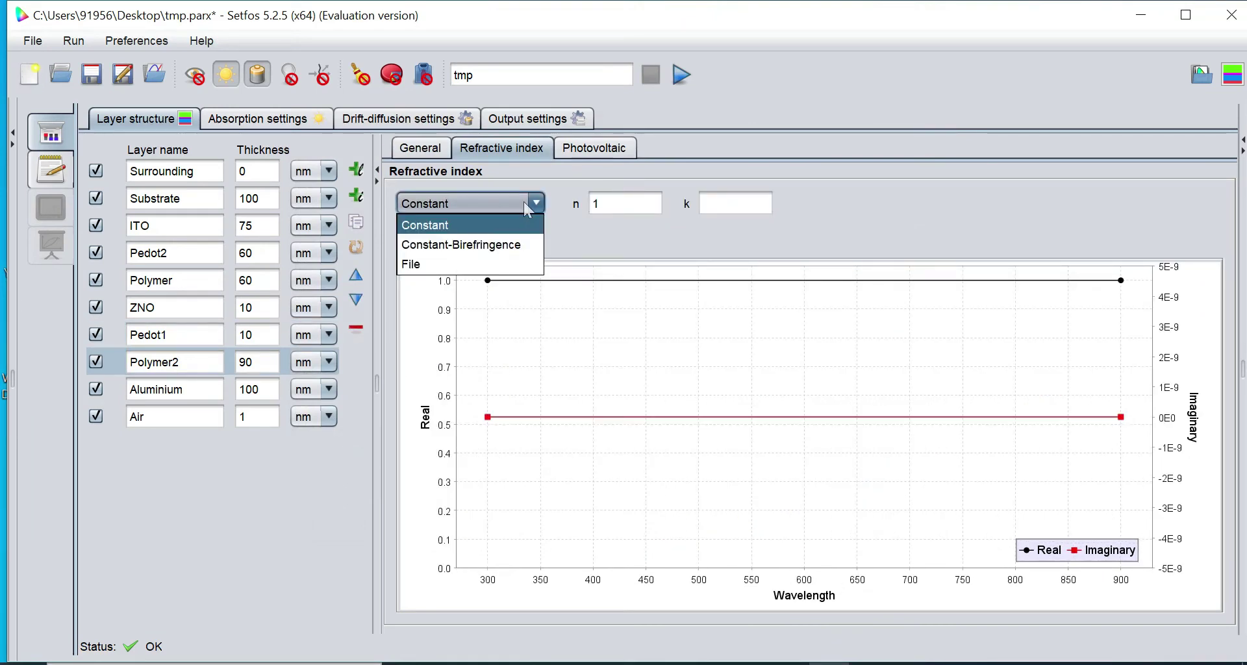
{"action": "left_click", "coordinate": [434, 265]}
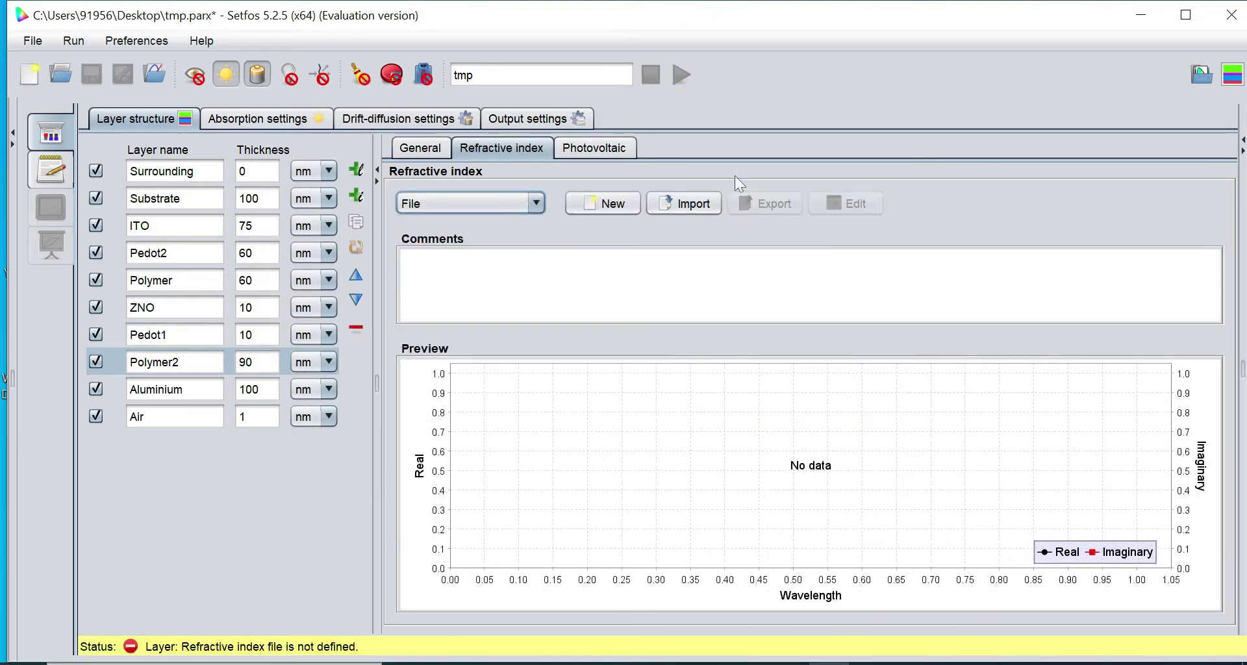
{"action": "left_click", "coordinate": [695, 203]}
{"action": "left_click", "coordinate": [441, 290]}
{"action": "key", "text": "g"}
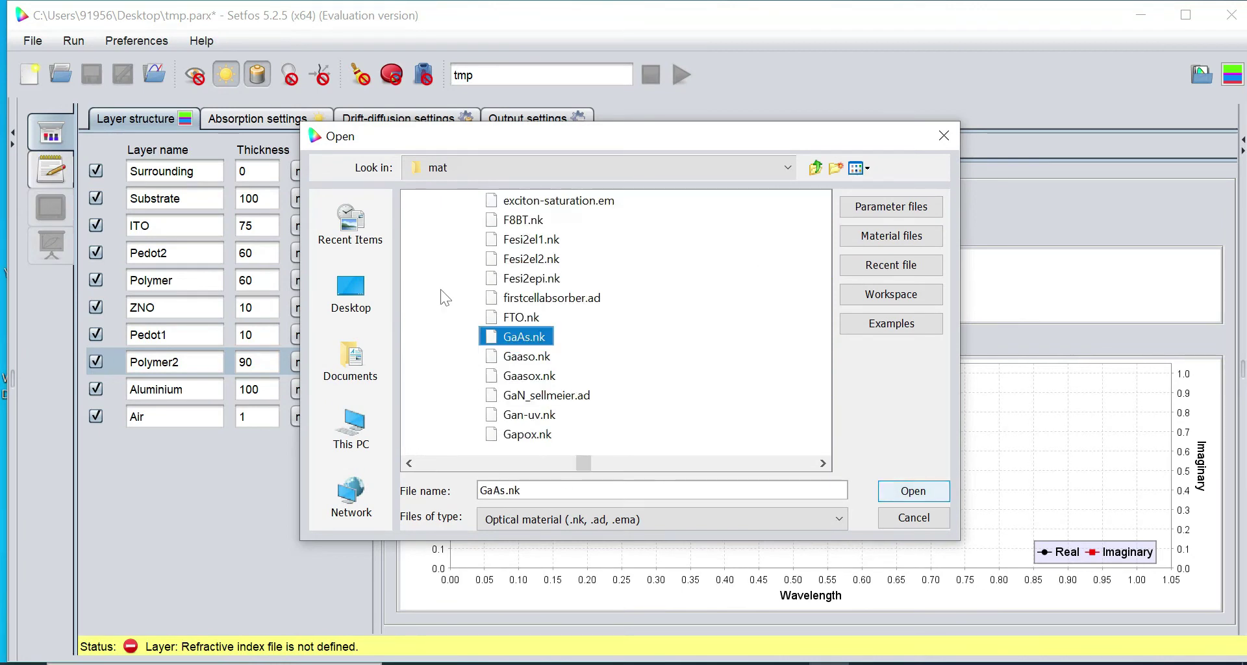
{"action": "left_click", "coordinate": [822, 463]}
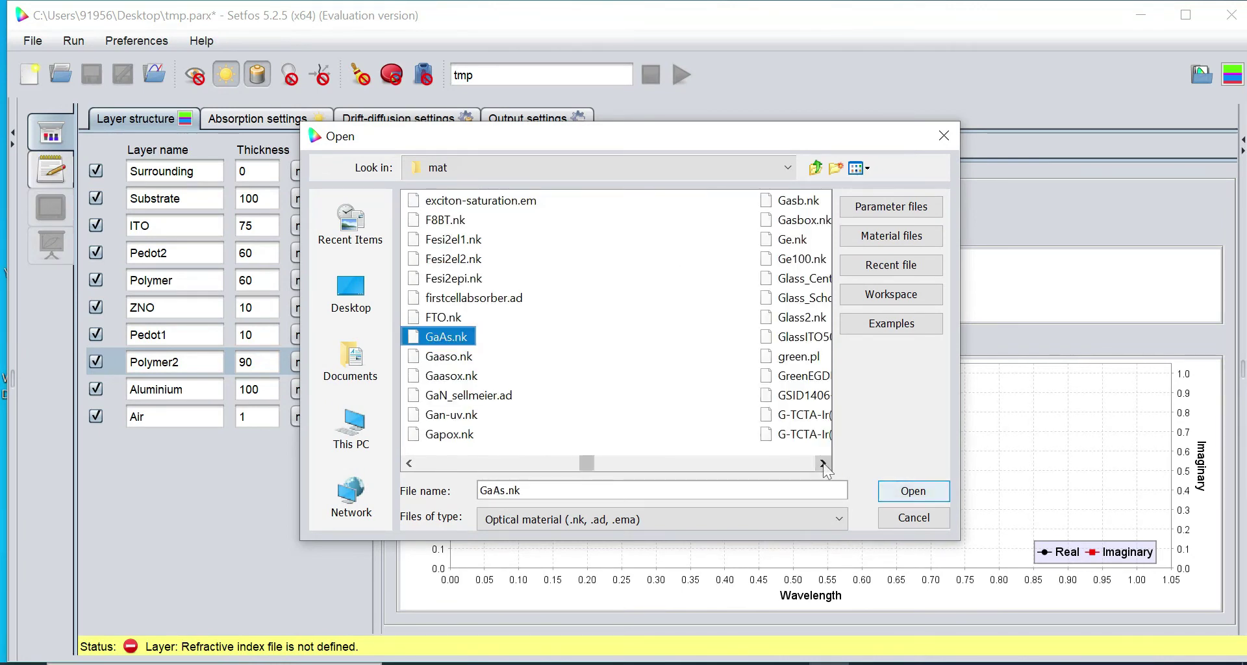
{"action": "left_click", "coordinate": [823, 463]}
{"action": "left_click", "coordinate": [505, 400]}
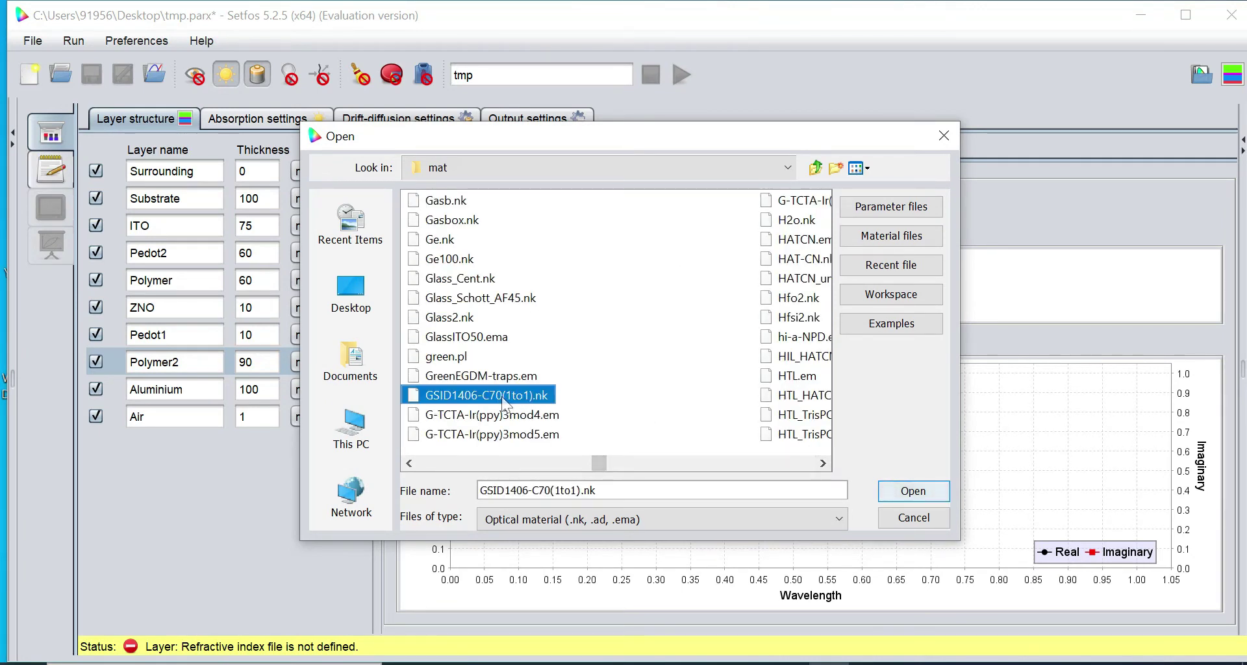
{"action": "left_click", "coordinate": [895, 491]}
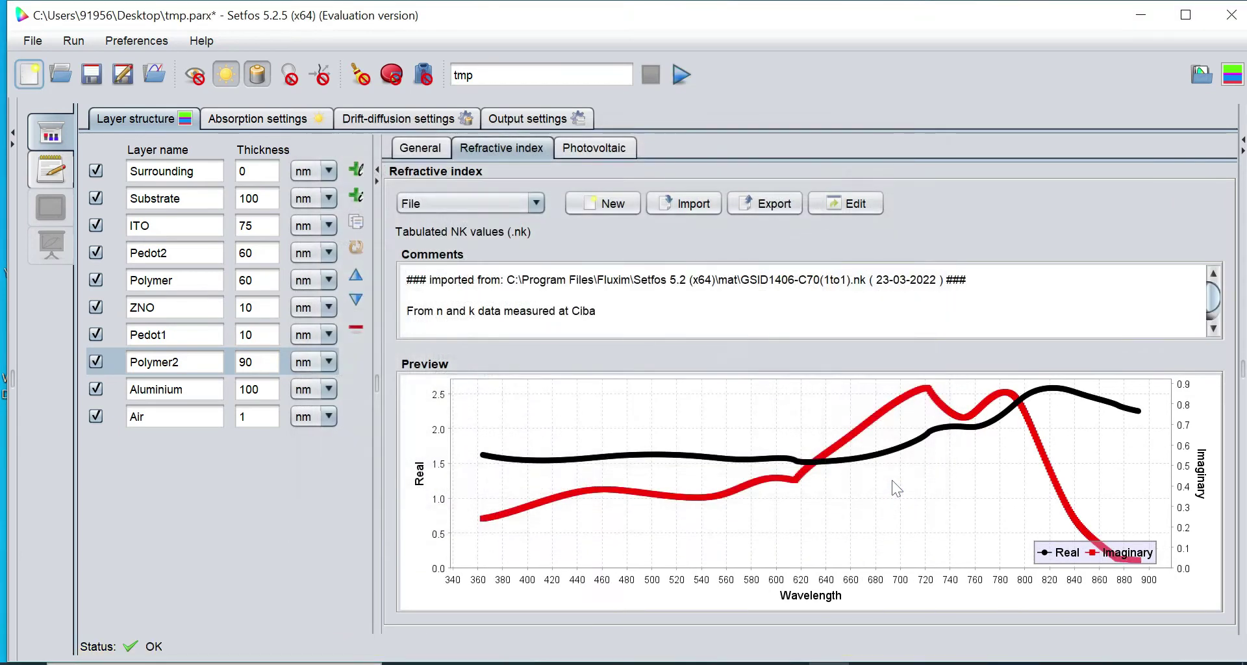
Switch the Aluminium layer's refractive index to File and import Al.nk
{"action": "left_click", "coordinate": [182, 389]}
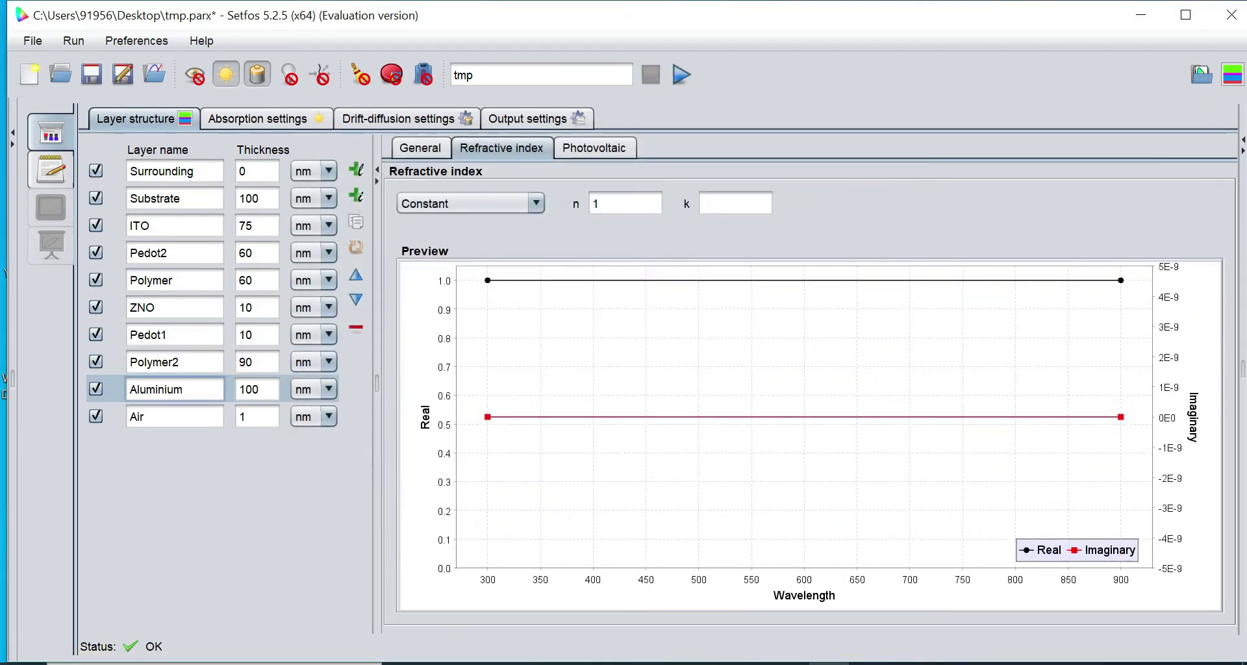
{"action": "left_click", "coordinate": [470, 203]}
{"action": "left_click", "coordinate": [437, 265]}
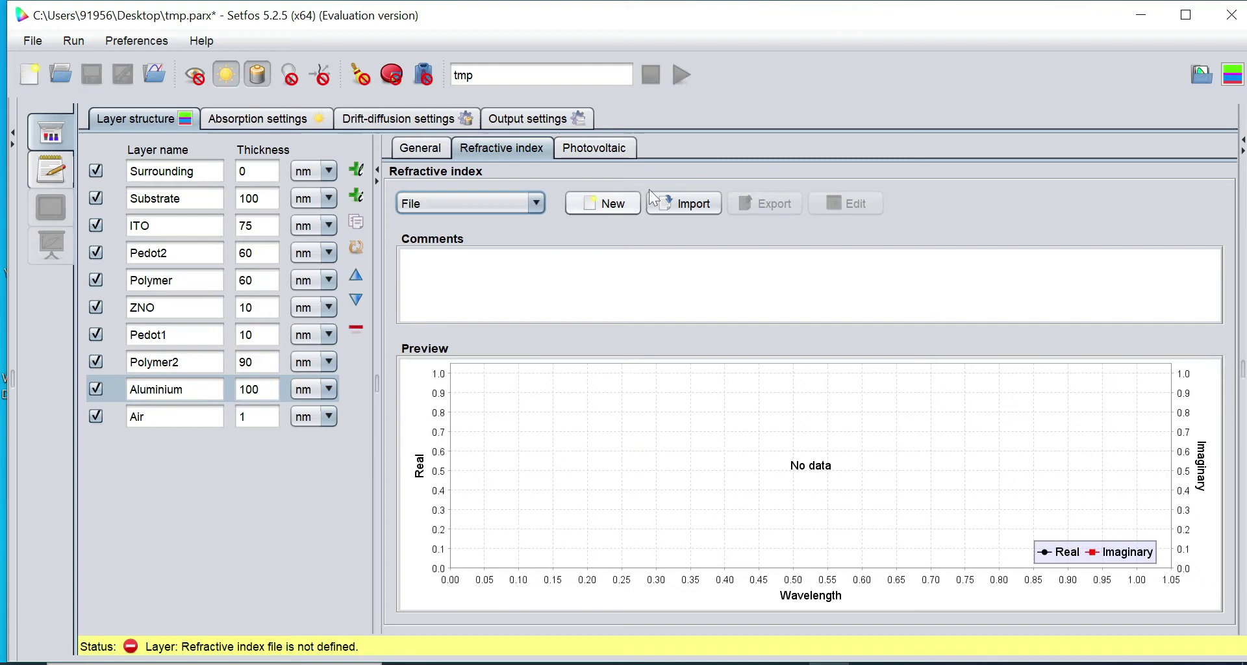
{"action": "left_click", "coordinate": [685, 205]}
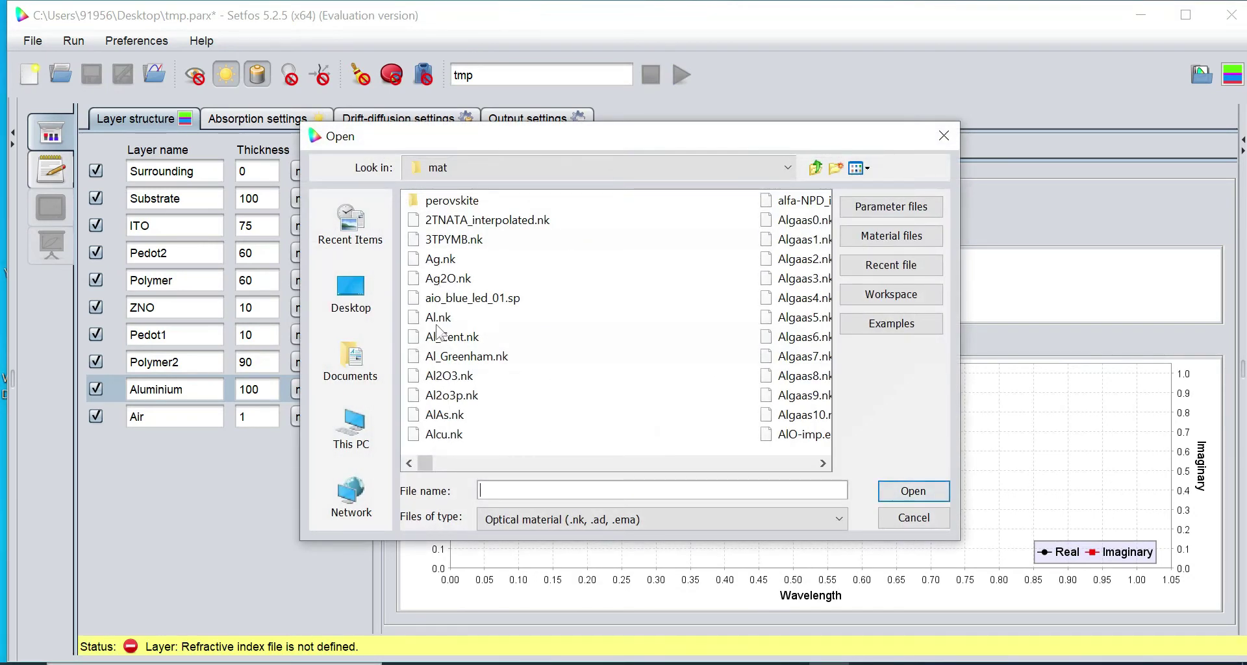
{"action": "left_click", "coordinate": [438, 318]}
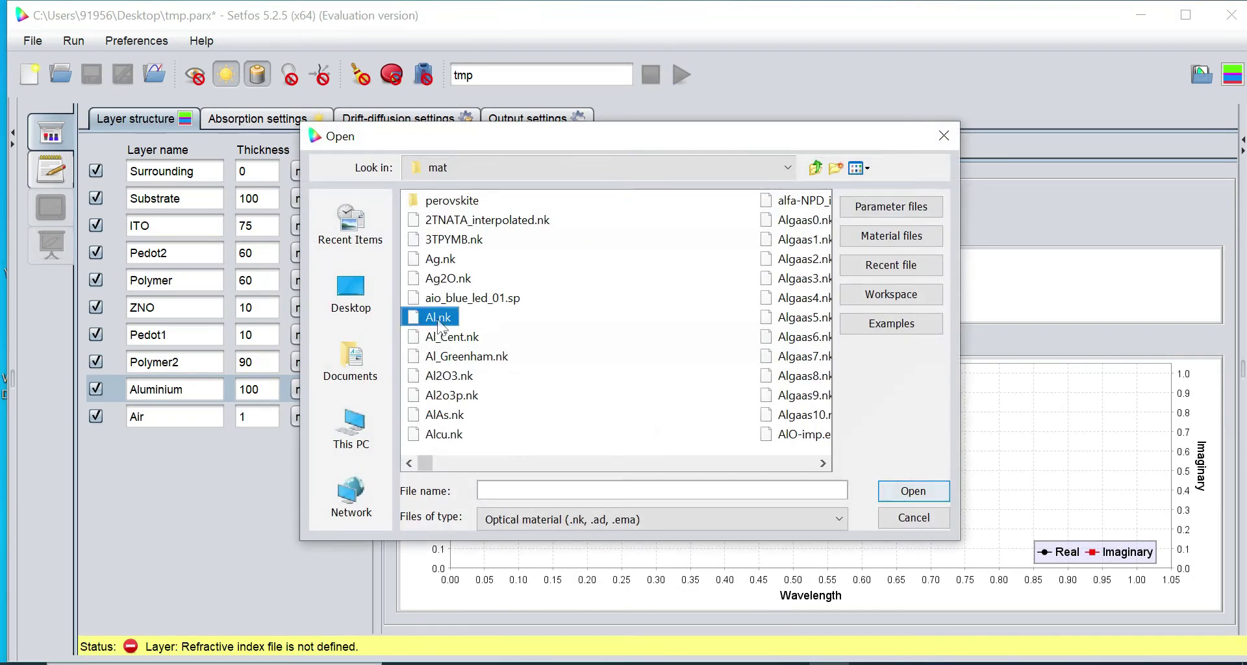
{"action": "left_click", "coordinate": [899, 492]}
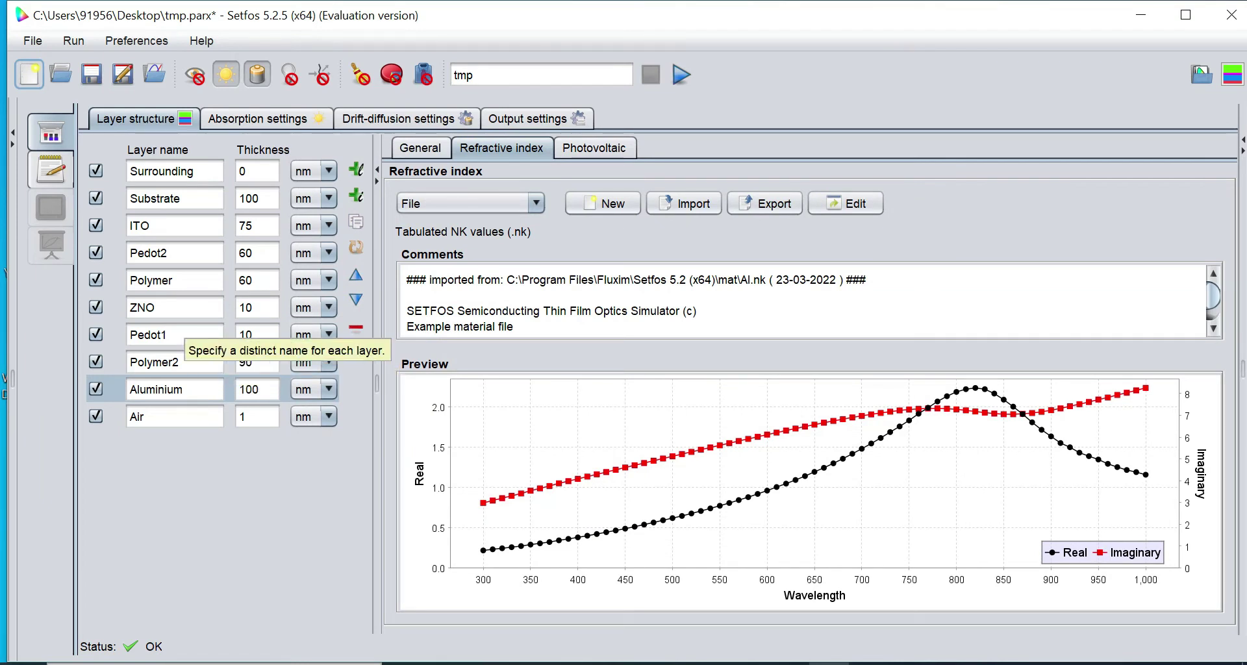
{"action": "left_click", "coordinate": [158, 252]}
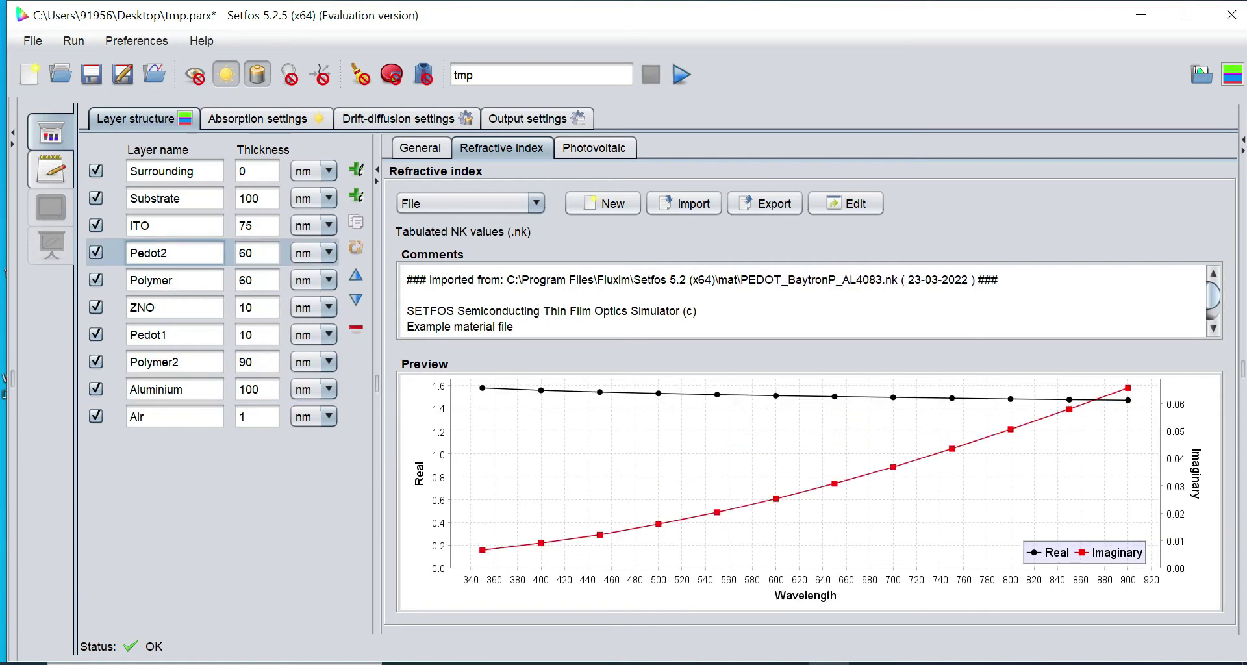
Make Pedot2 an electrode with a 5 eV workfunction
{"action": "left_click", "coordinate": [408, 148]}
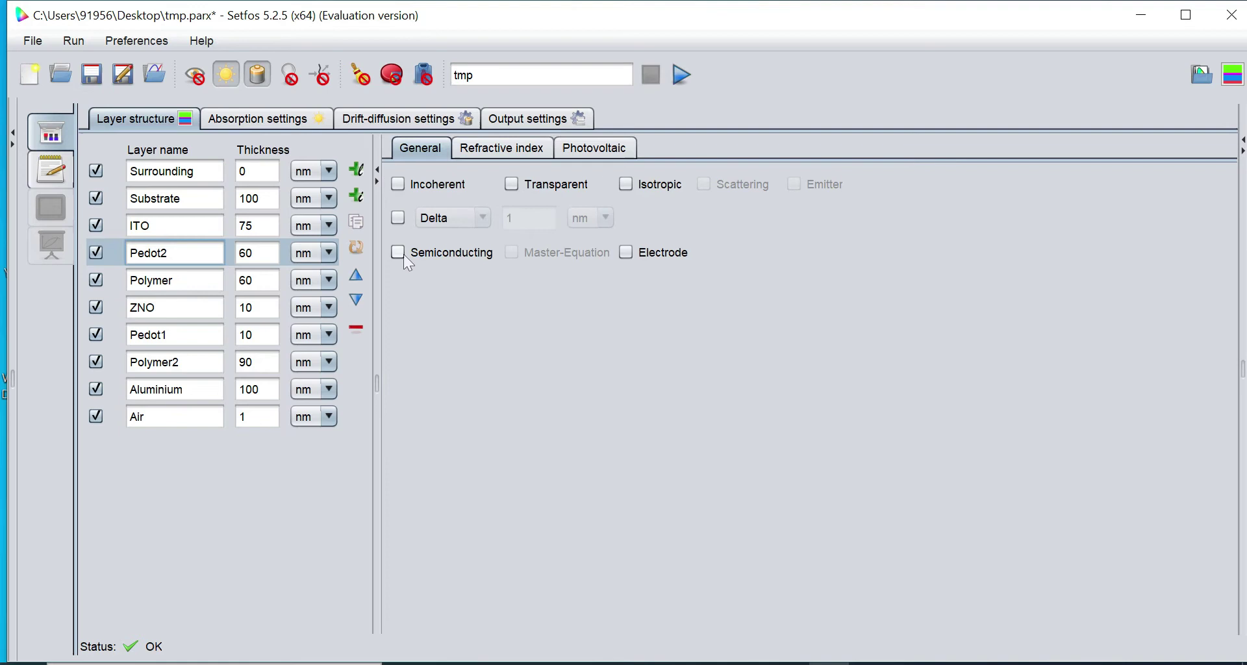
{"action": "left_click", "coordinate": [627, 252]}
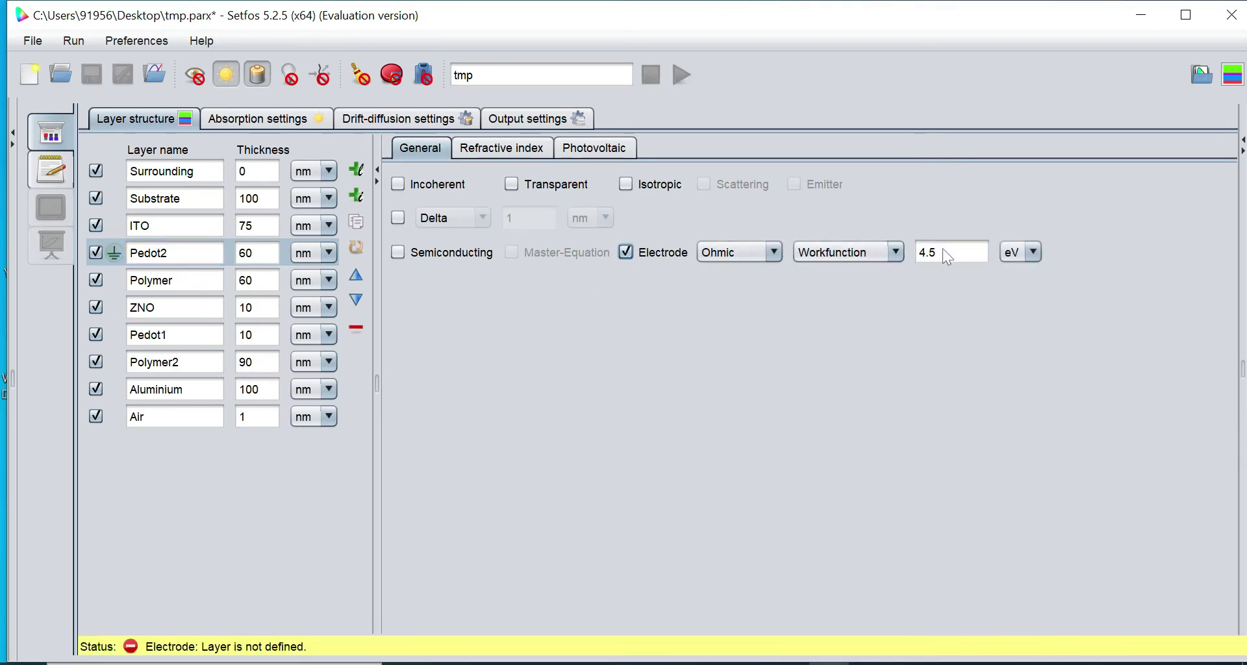
{"action": "left_click", "coordinate": [948, 252]}
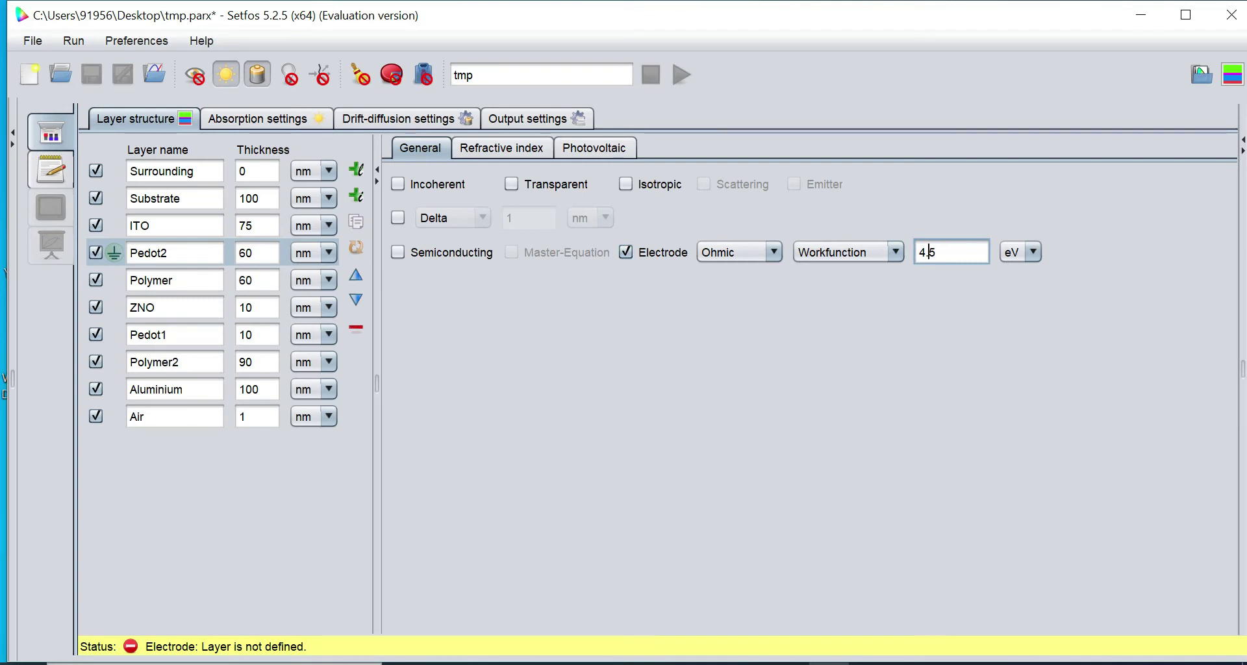
{"action": "key", "text": "BackSpace"}
{"action": "key", "text": "BackSpace"}
Make Aluminium an electrode with a 4.198 eV workfunction
{"action": "left_click", "coordinate": [145, 389]}
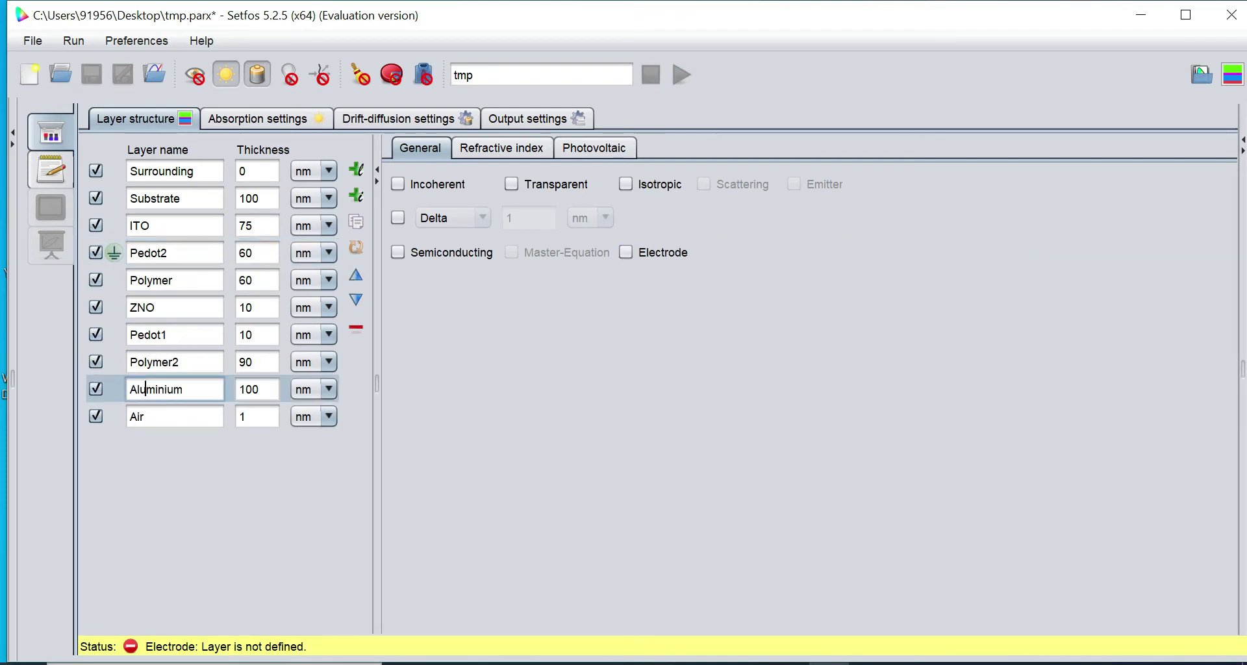
{"action": "left_click", "coordinate": [628, 252]}
{"action": "key", "text": "BackSpace"}
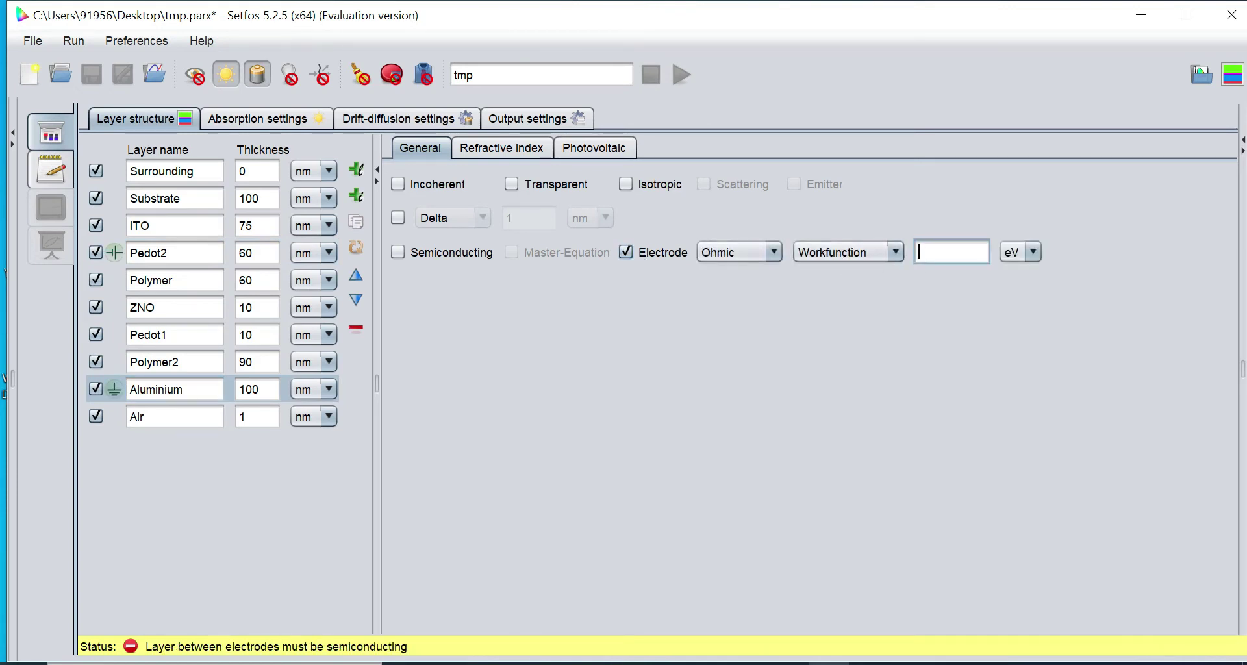
{"action": "type", "text": "4.198"}
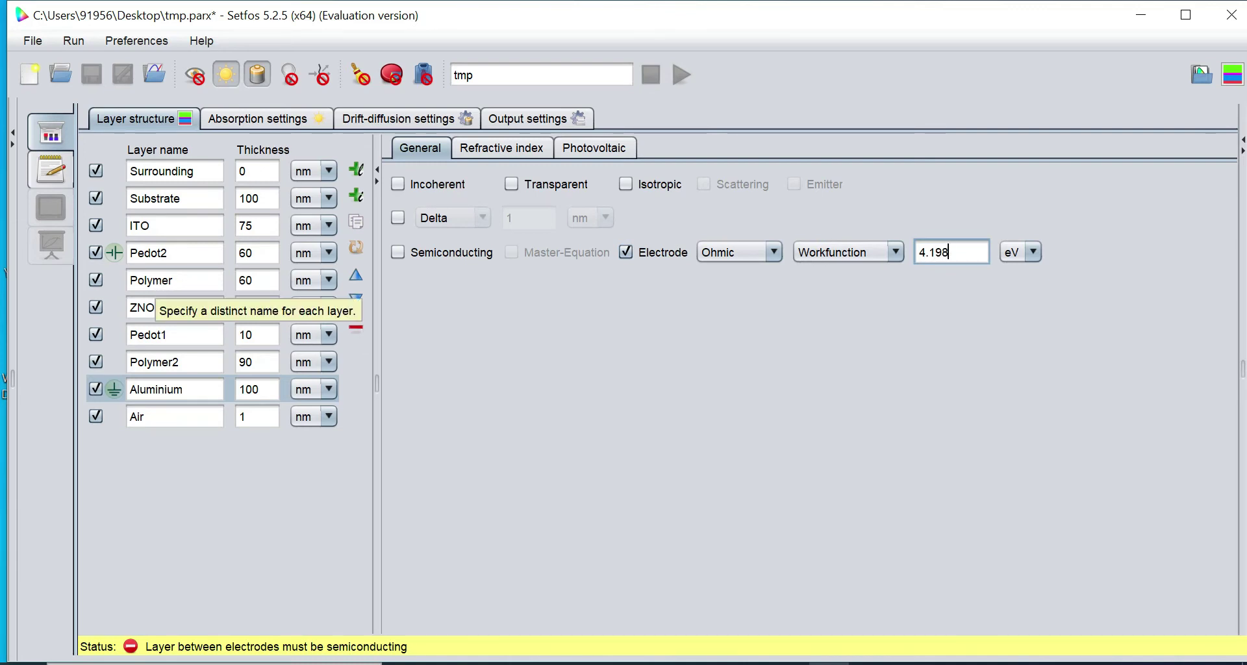
{"action": "left_click", "coordinate": [152, 280]}
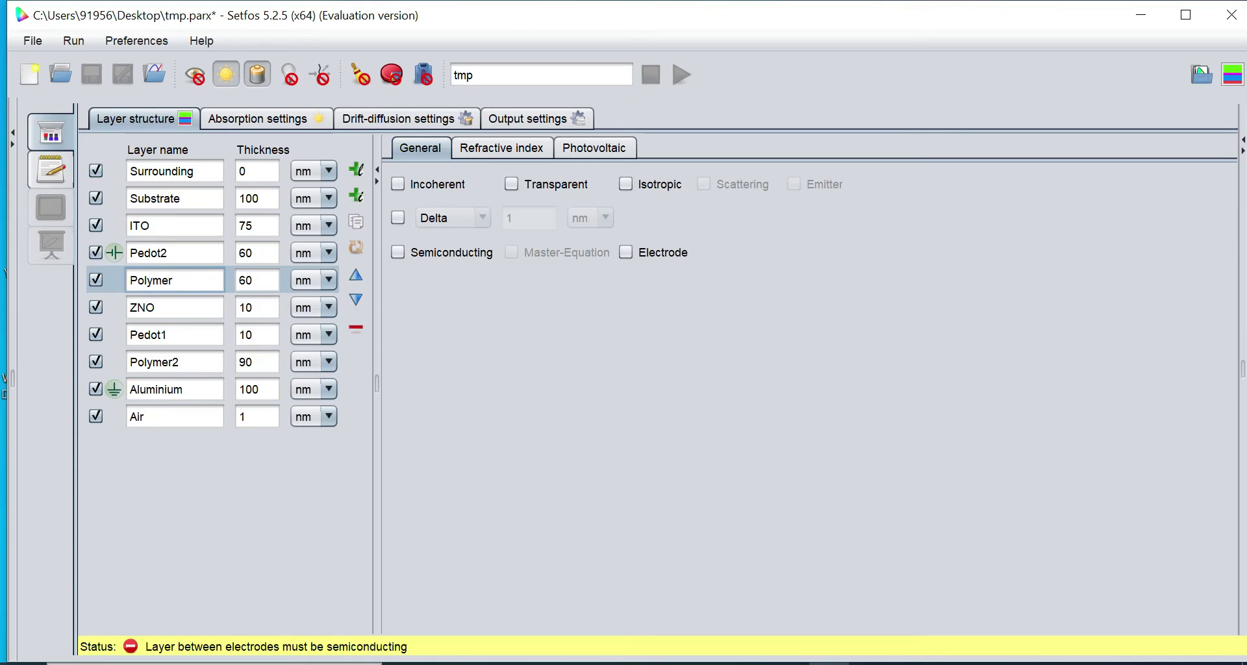
Tick Semiconducting for the Polymer, ZNO, Pedot1 and Polymer2 layers
{"action": "left_click", "coordinate": [400, 253]}
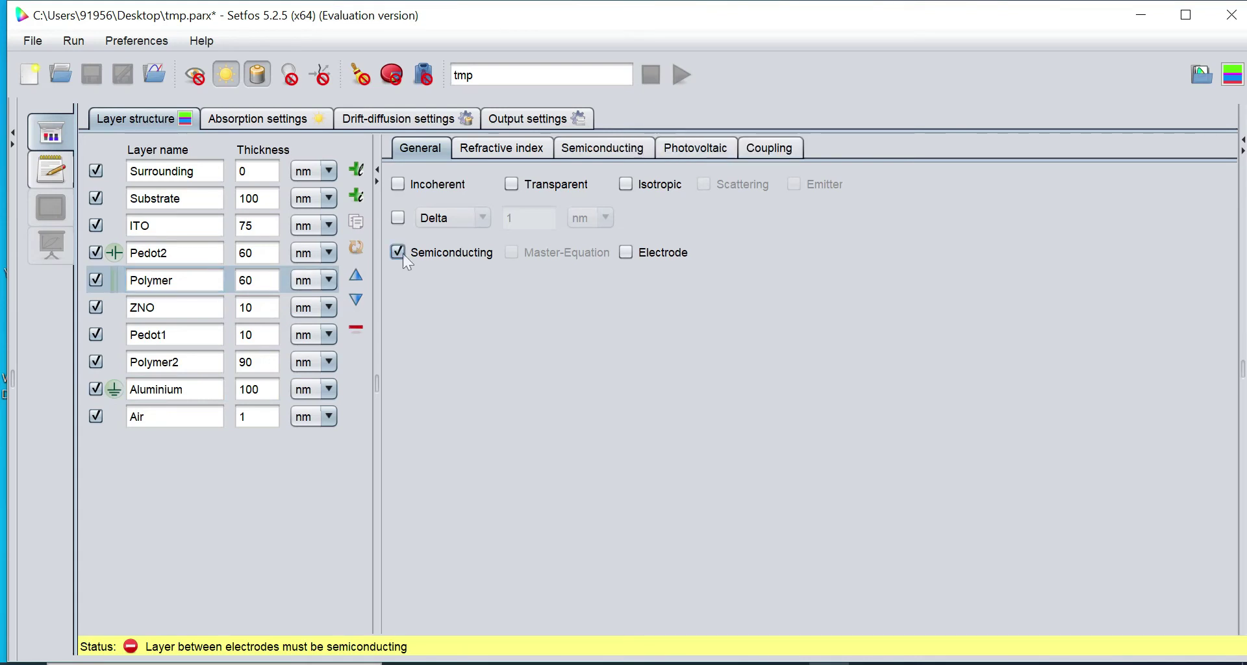
{"action": "left_click", "coordinate": [152, 307]}
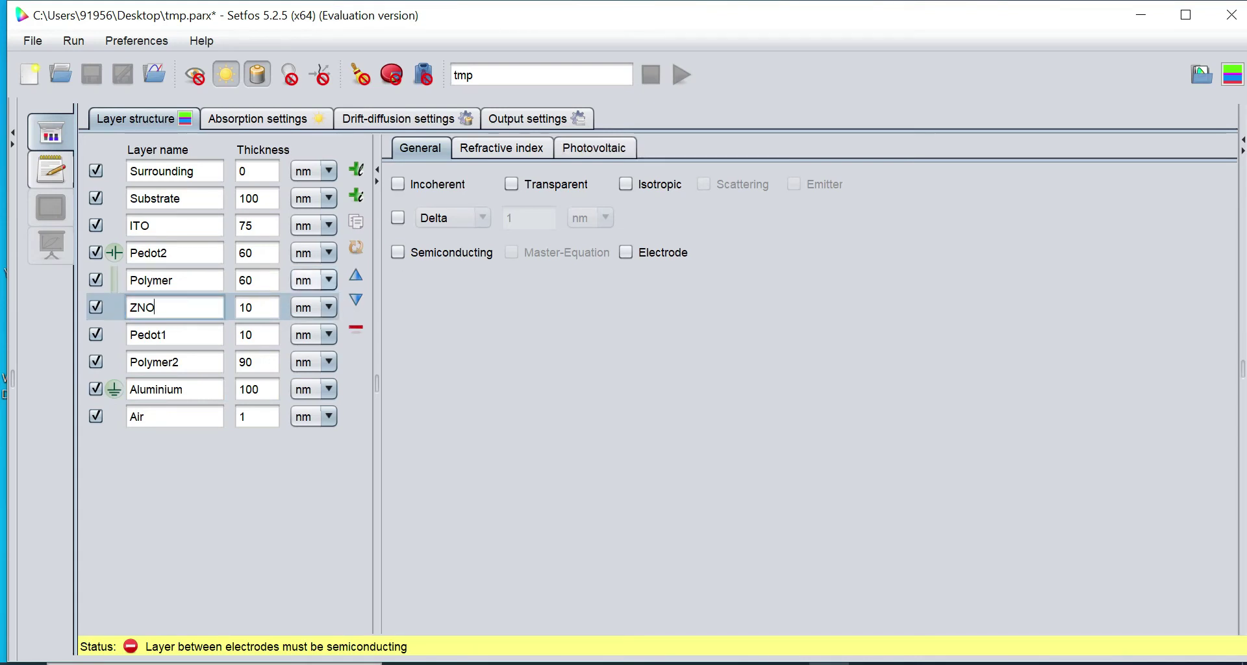
{"action": "left_click", "coordinate": [398, 252]}
{"action": "left_click", "coordinate": [189, 336]}
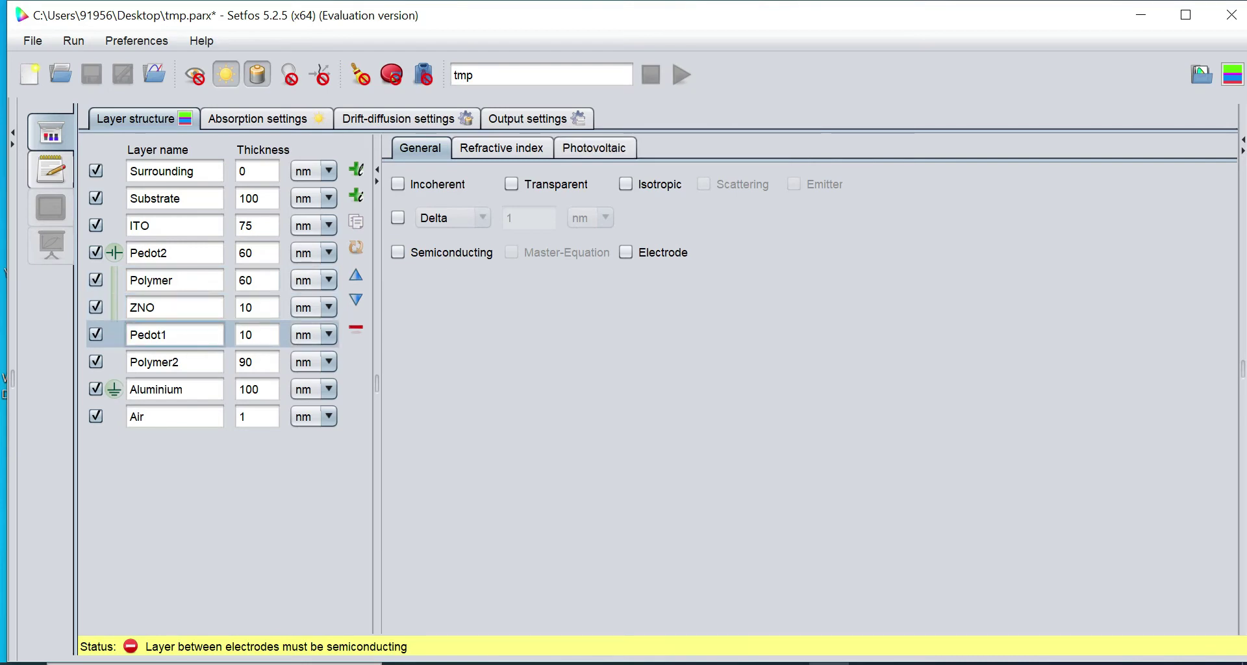
{"action": "left_click", "coordinate": [403, 255]}
{"action": "left_click", "coordinate": [170, 362]}
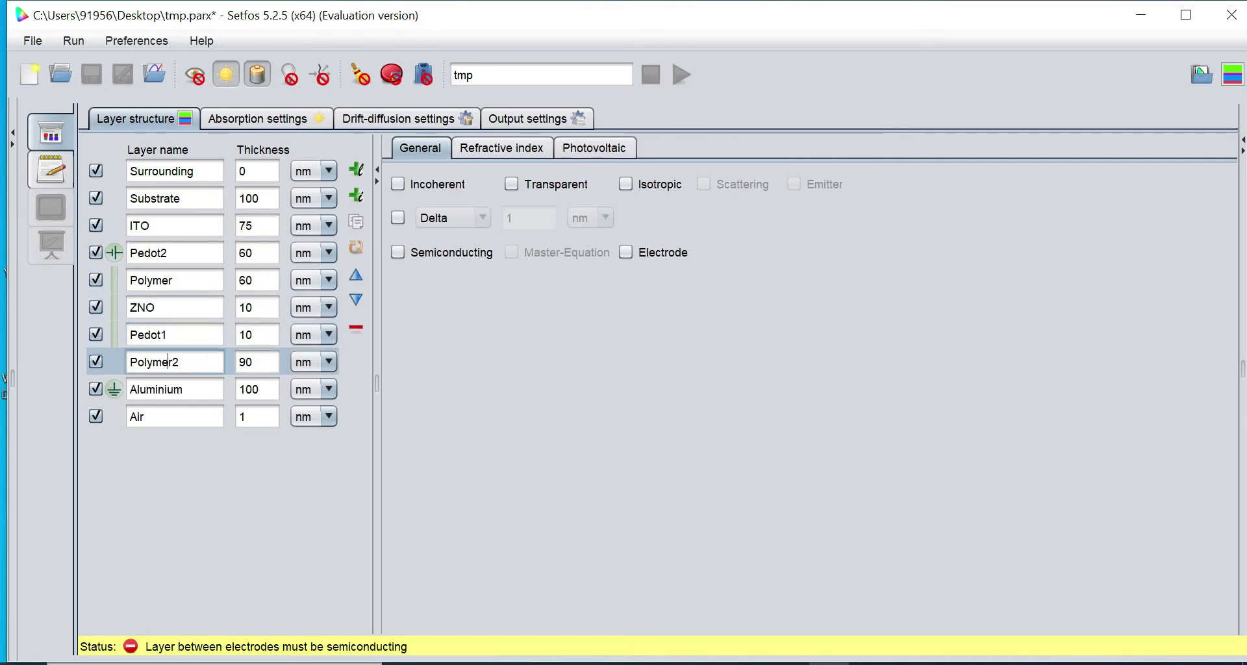
{"action": "left_click", "coordinate": [398, 253]}
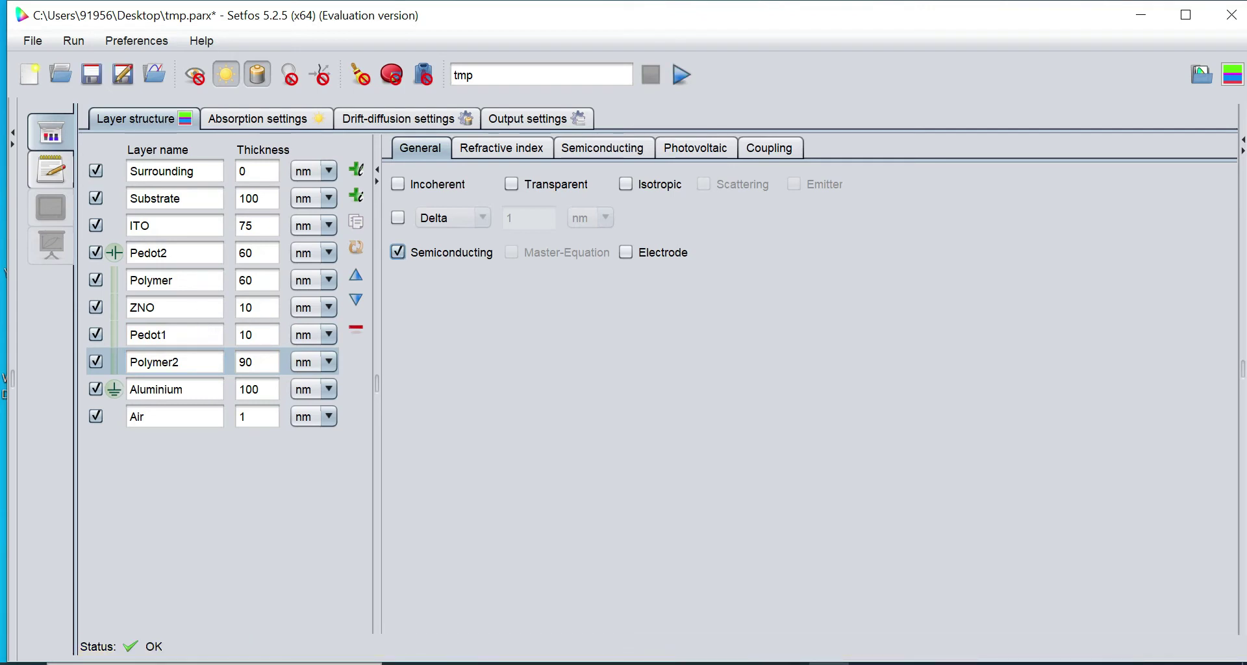
{"action": "left_click", "coordinate": [154, 307]}
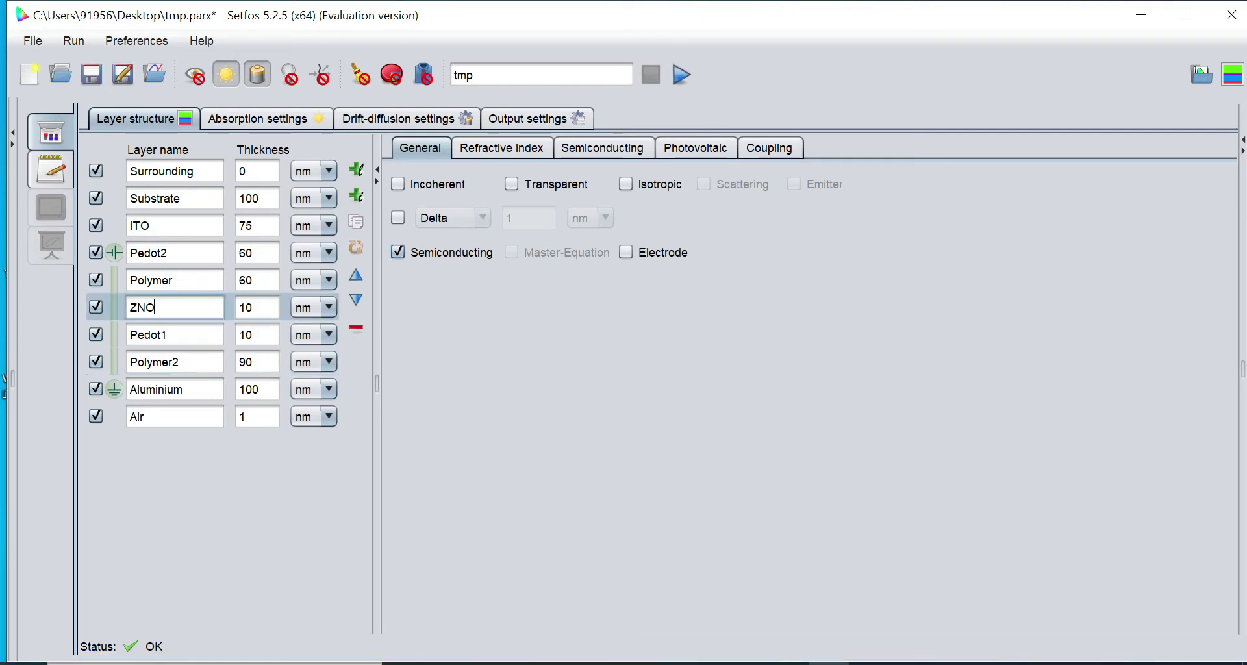
Insert an interface below ZNO with hopping at 5E-7 and field barrier lowering enabled
{"action": "left_click", "coordinate": [356, 196]}
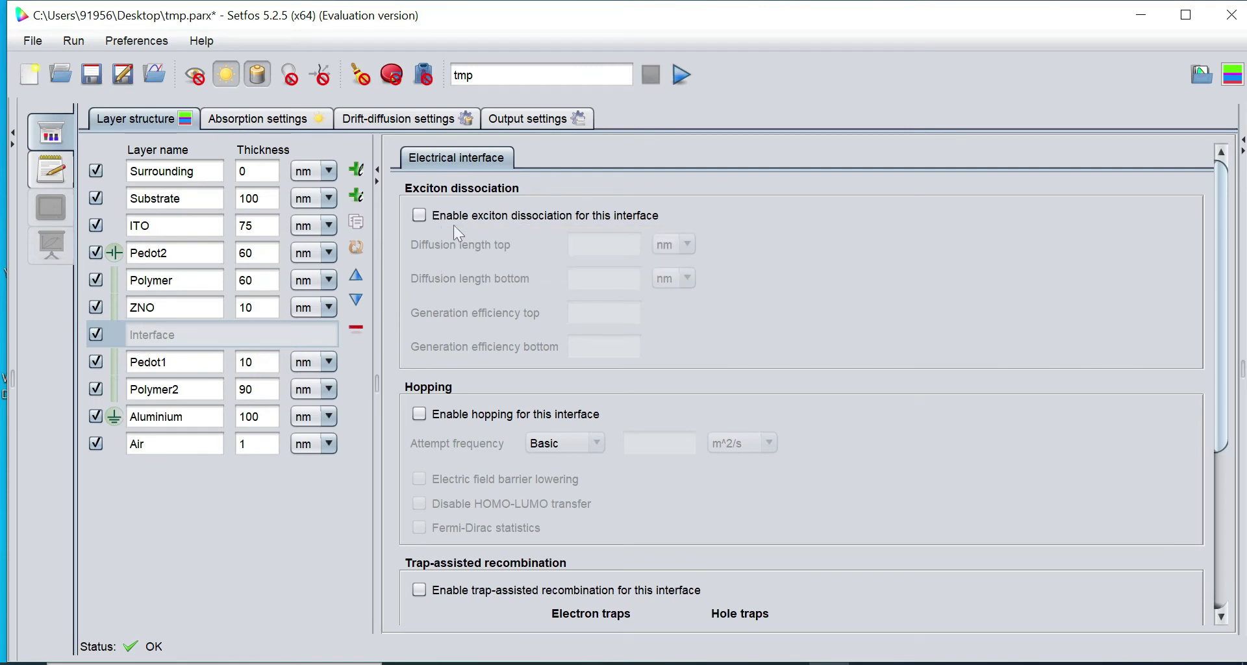
{"action": "left_click", "coordinate": [435, 217]}
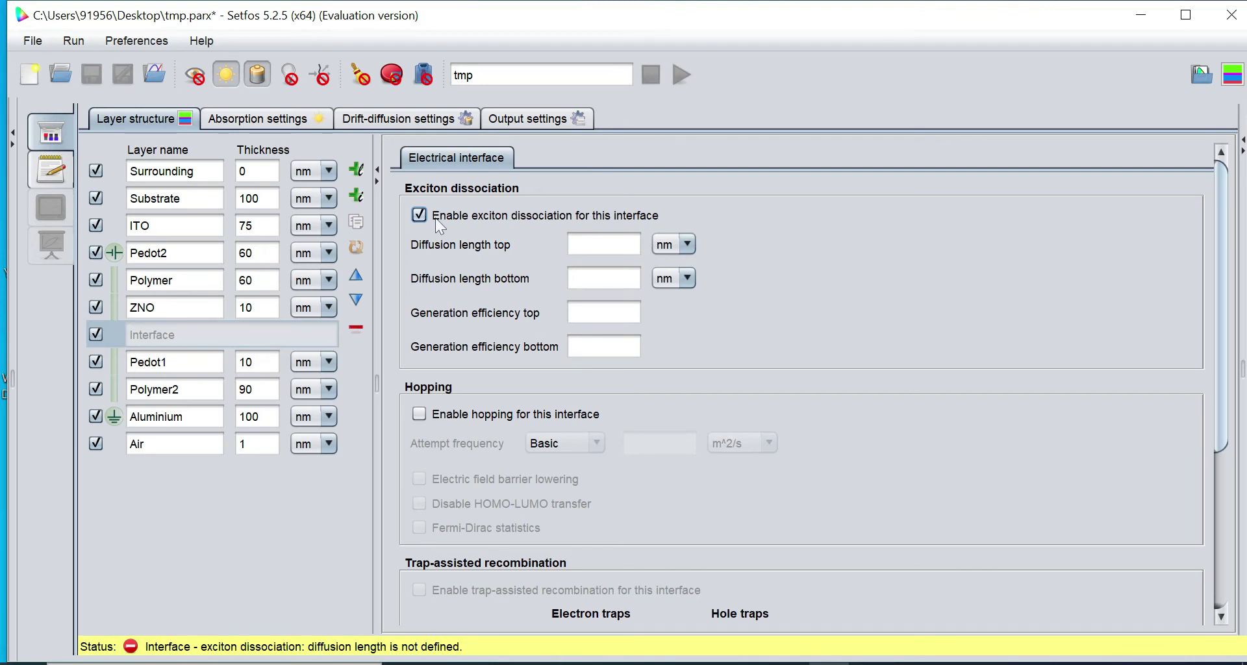
{"action": "left_click", "coordinate": [435, 217]}
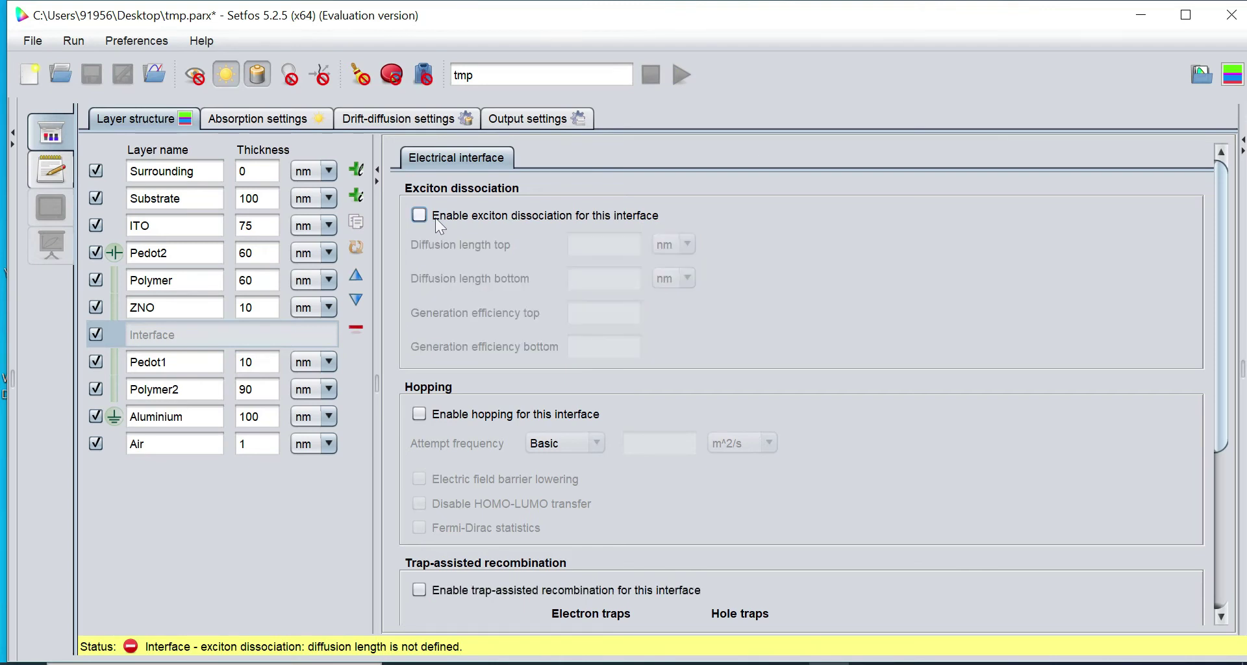
{"action": "left_click", "coordinate": [425, 415]}
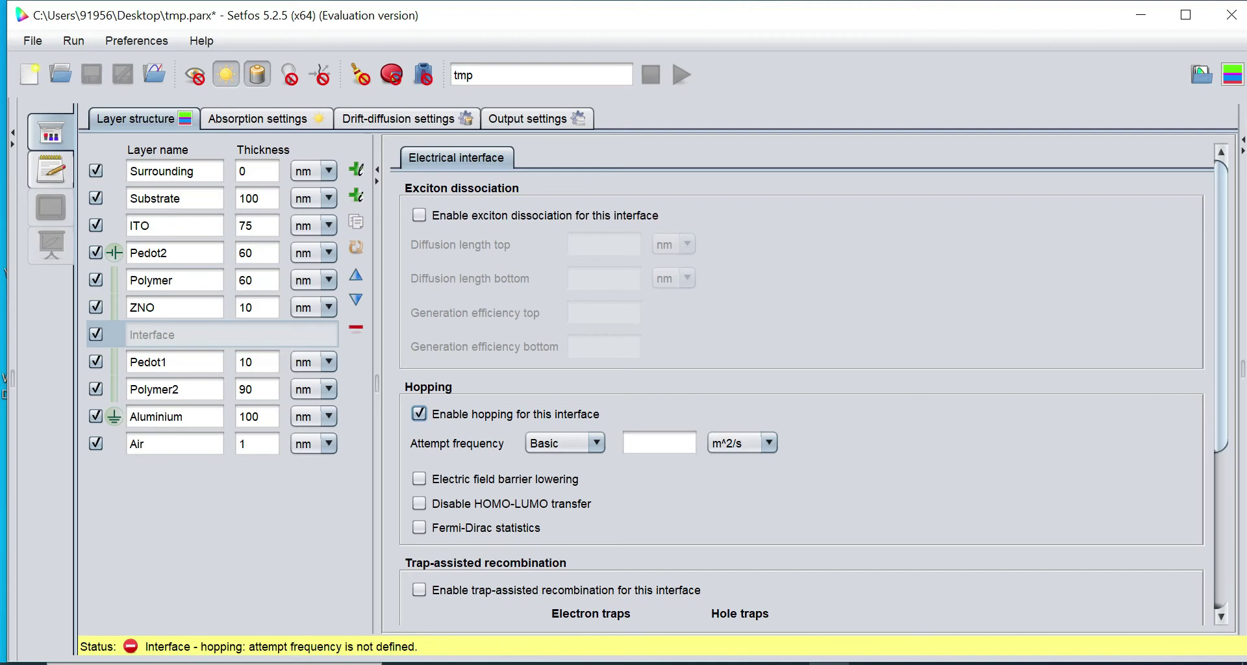
{"action": "left_click", "coordinate": [659, 443]}
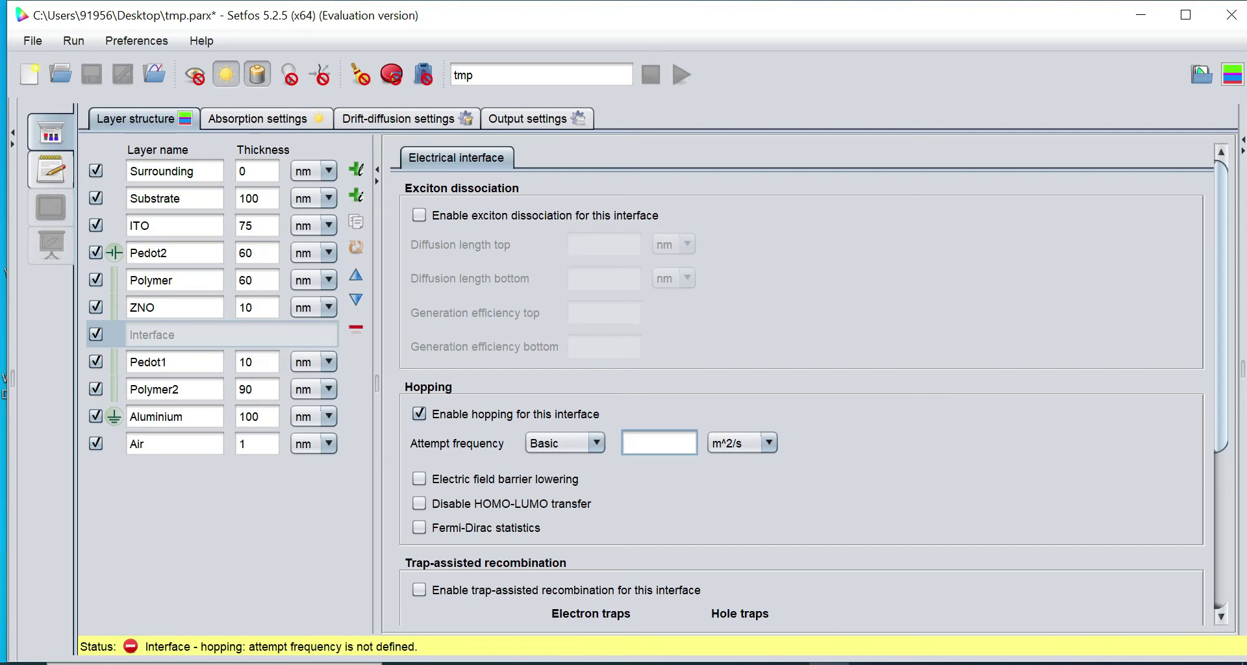
{"action": "type", "text": "5E-7"}
{"action": "left_click", "coordinate": [459, 479]}
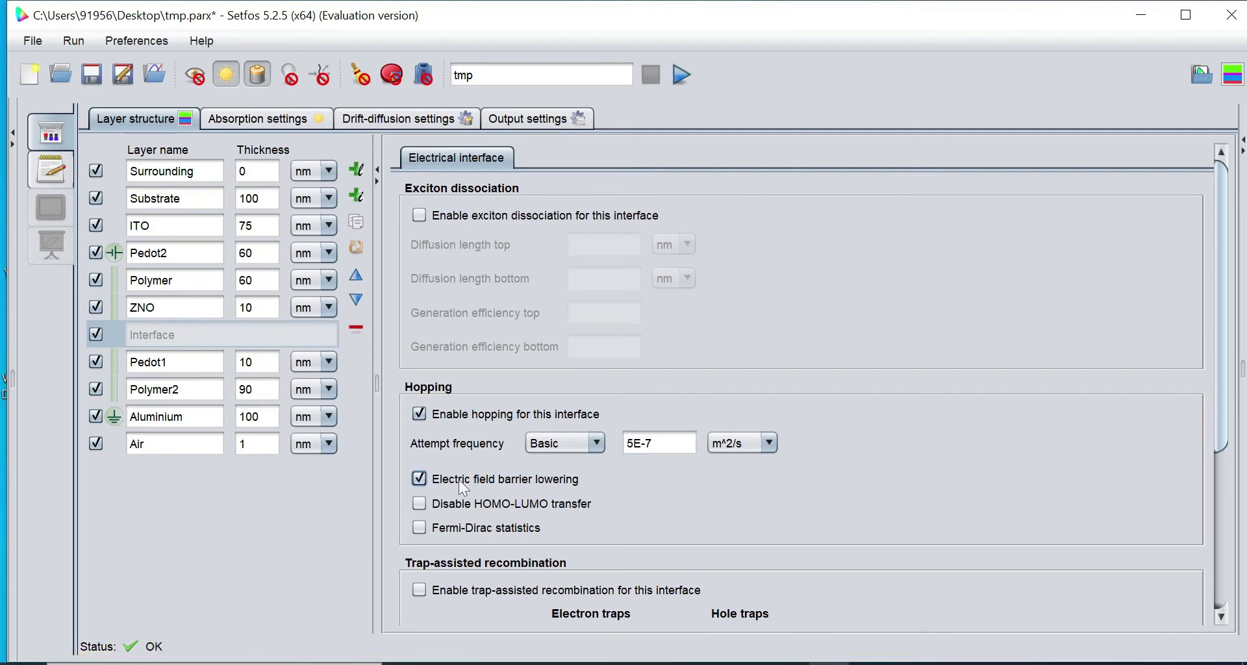
Show the layer structure and energy-level previews and open Polymer's Semiconducting settings
{"action": "left_click", "coordinate": [1233, 77]}
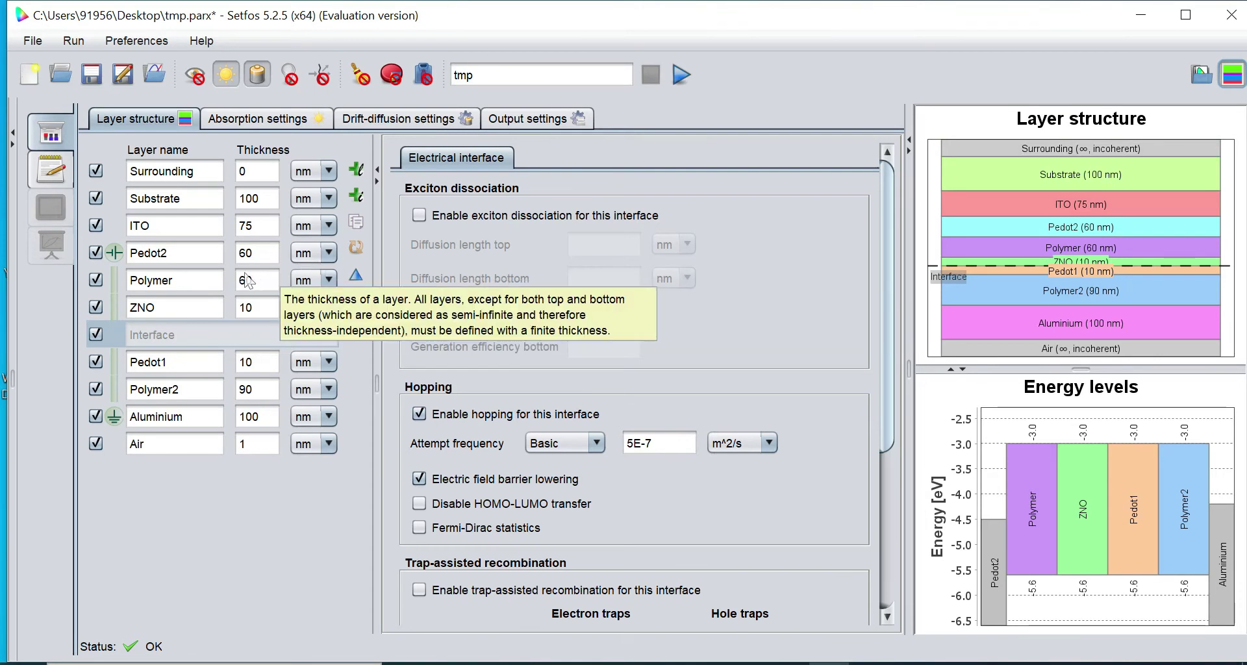
{"action": "left_click", "coordinate": [214, 284]}
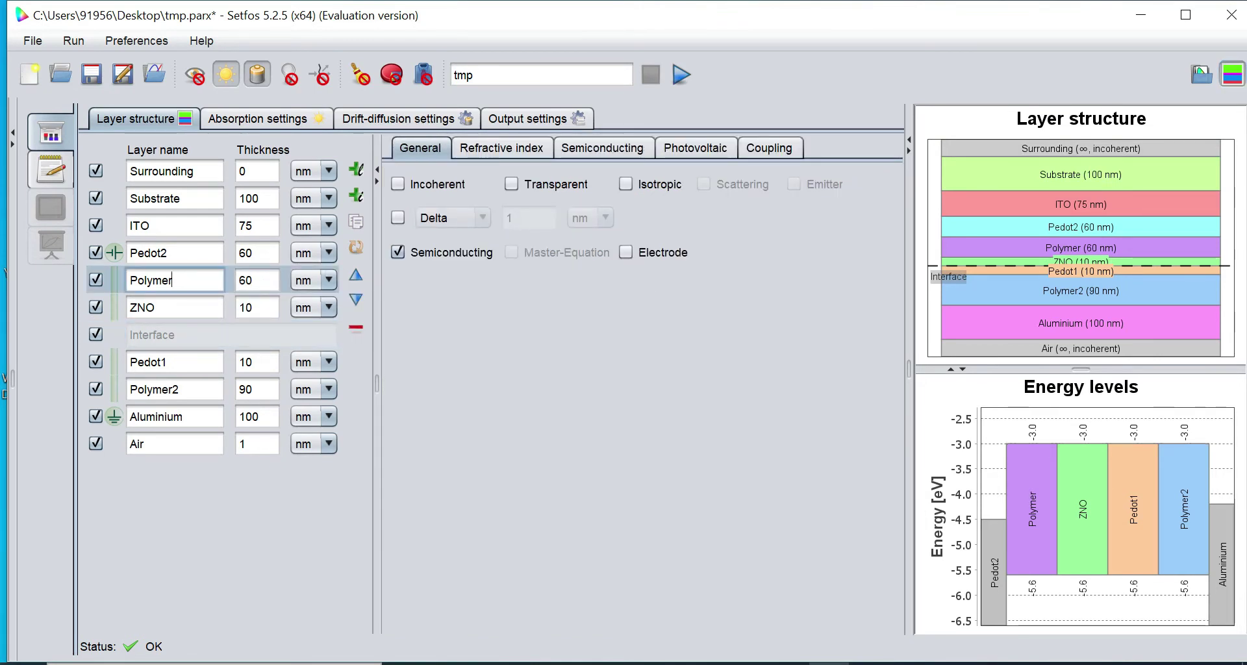
{"action": "left_click", "coordinate": [608, 150]}
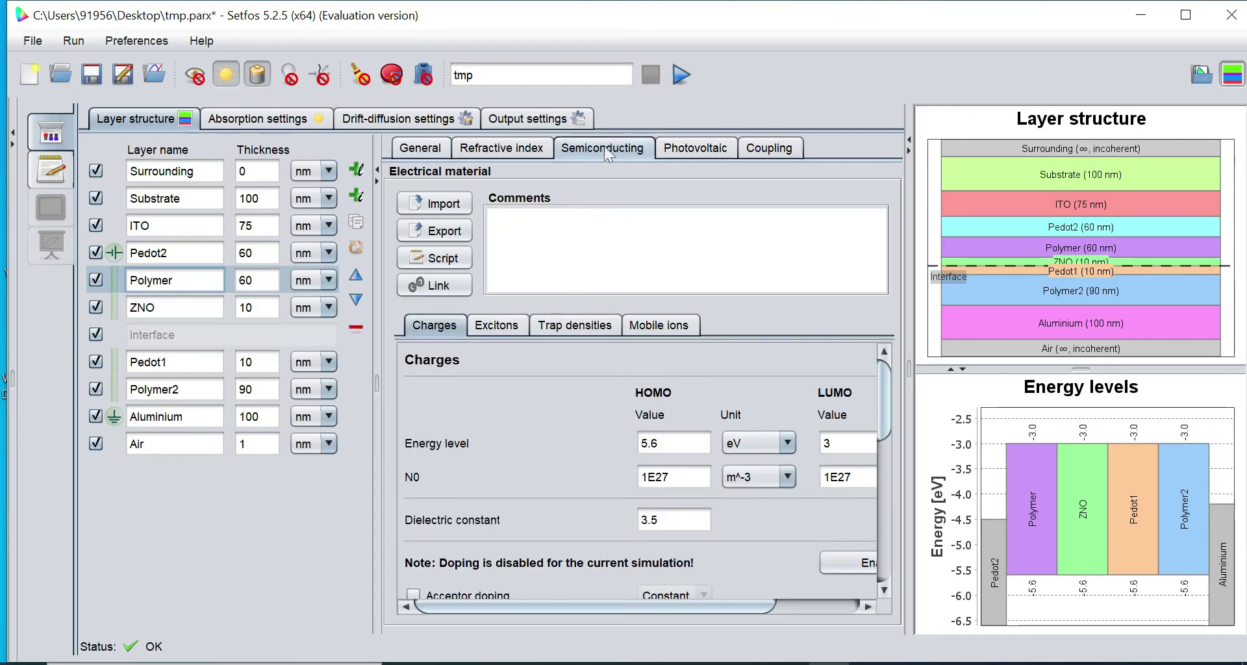
Import Neukom.em as the Polymer layer's electrical material, enlarging the file dialog
{"action": "left_click", "coordinate": [443, 205]}
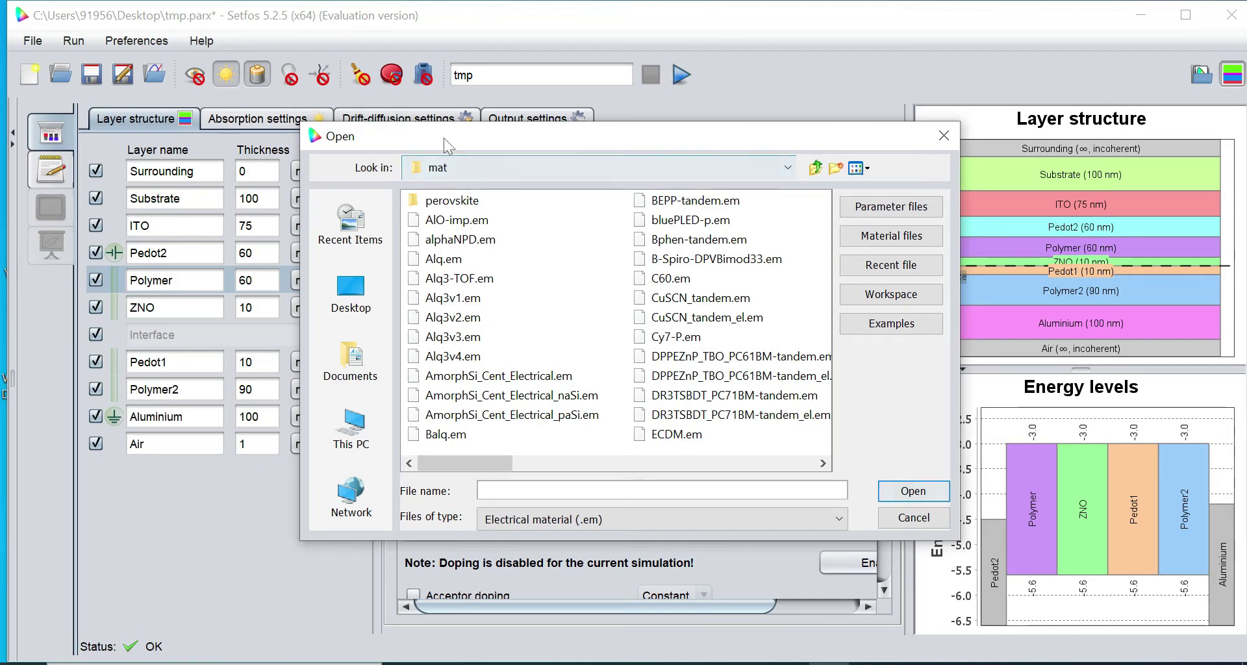
{"action": "left_click_drag", "start_coordinate": [443, 138], "coordinate": [196, 35]}
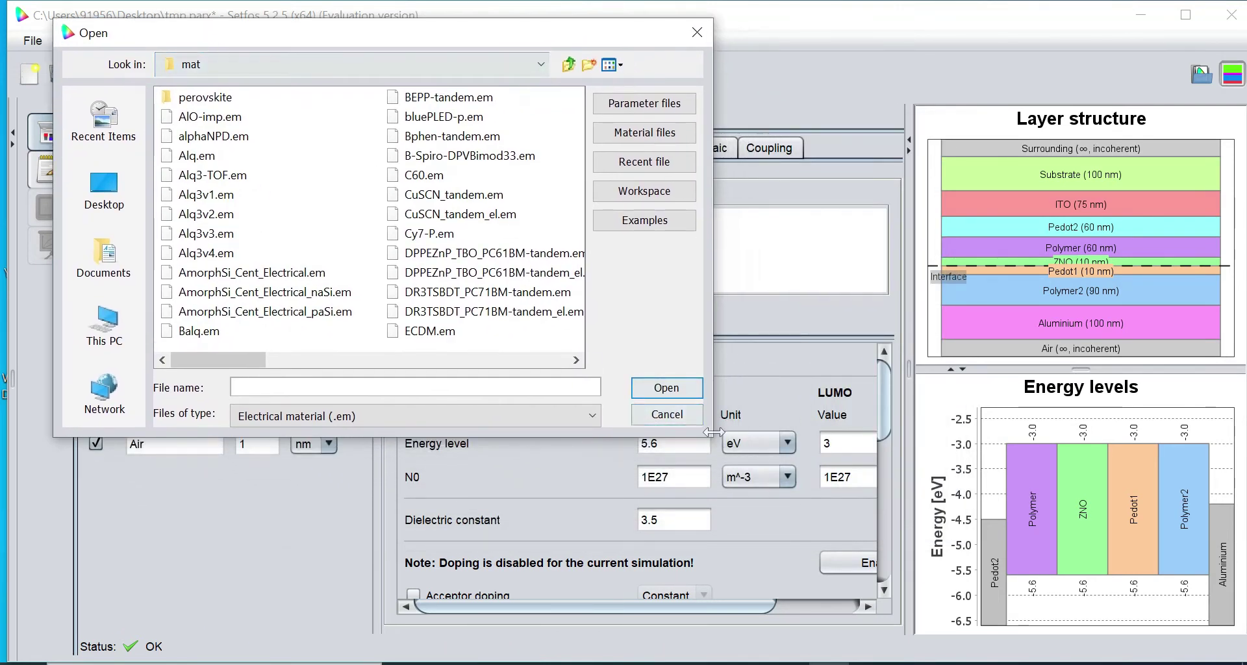
{"action": "left_click_drag", "start_coordinate": [712, 436], "coordinate": [1217, 619]}
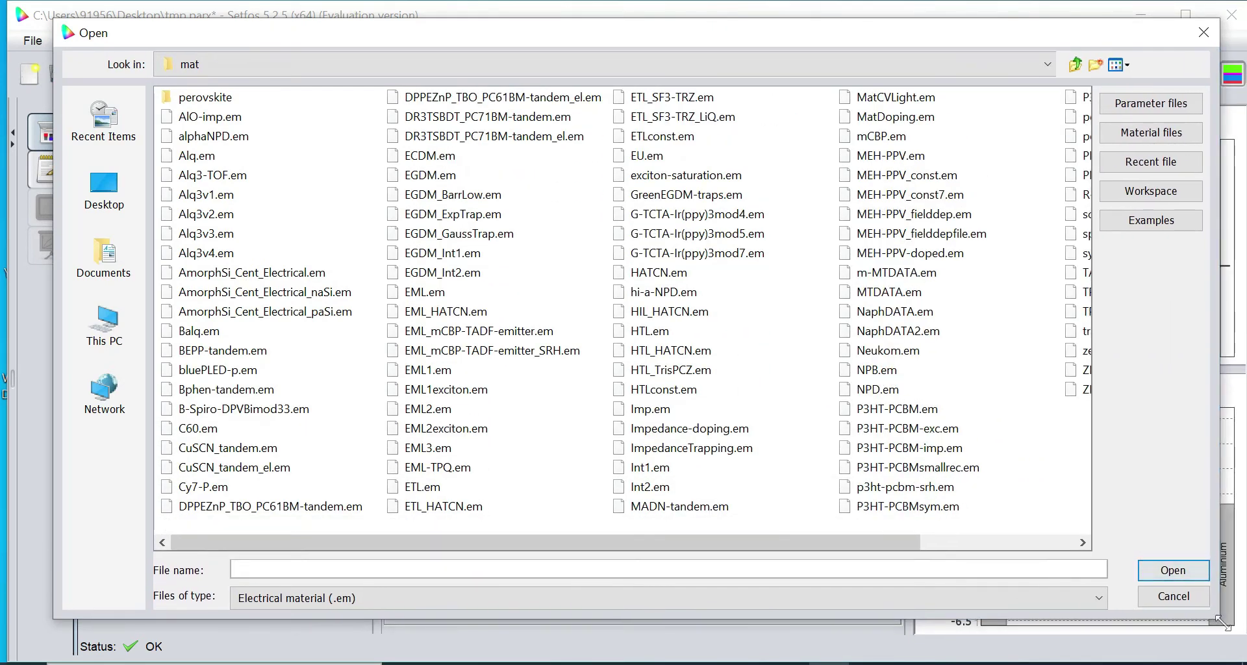
{"action": "left_click_drag", "start_coordinate": [718, 34], "coordinate": [674, 28]}
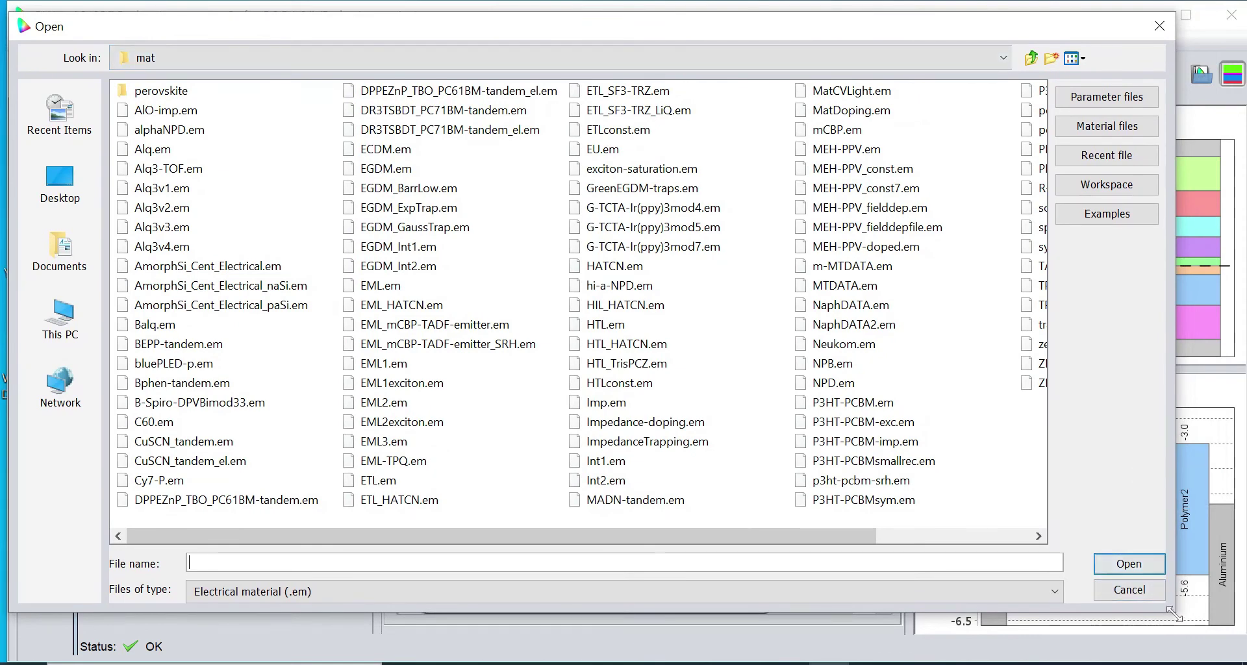
{"action": "left_click_drag", "start_coordinate": [1173, 614], "coordinate": [1243, 631]}
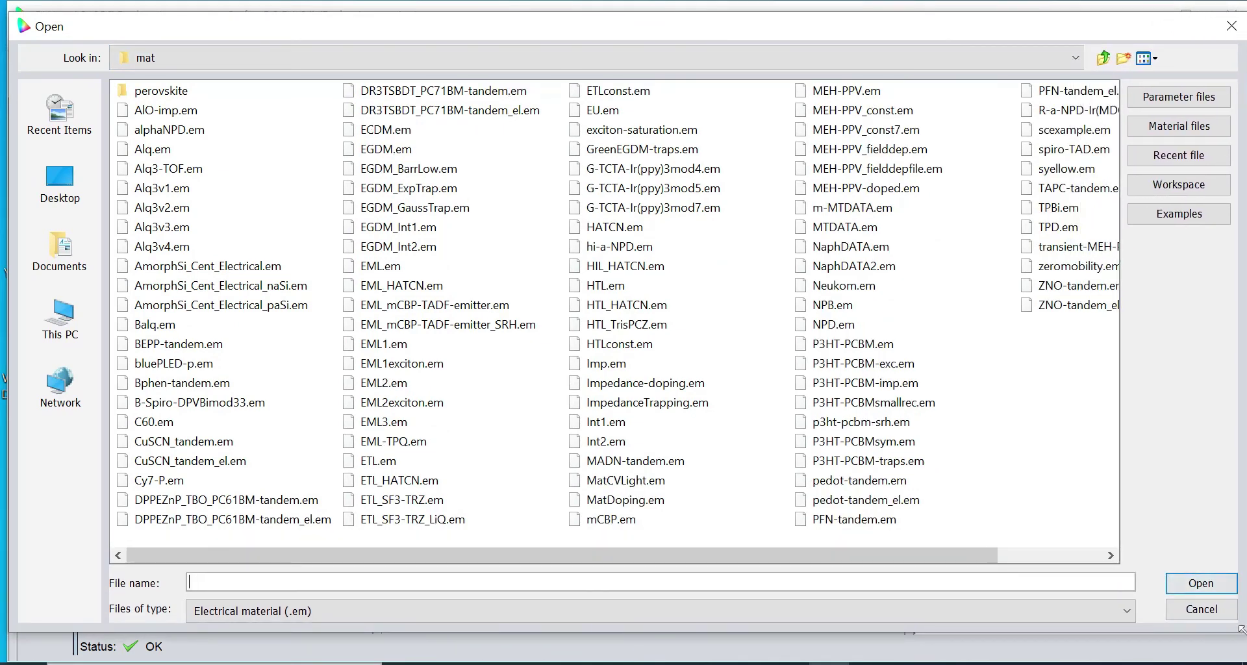
{"action": "left_click", "coordinate": [402, 231]}
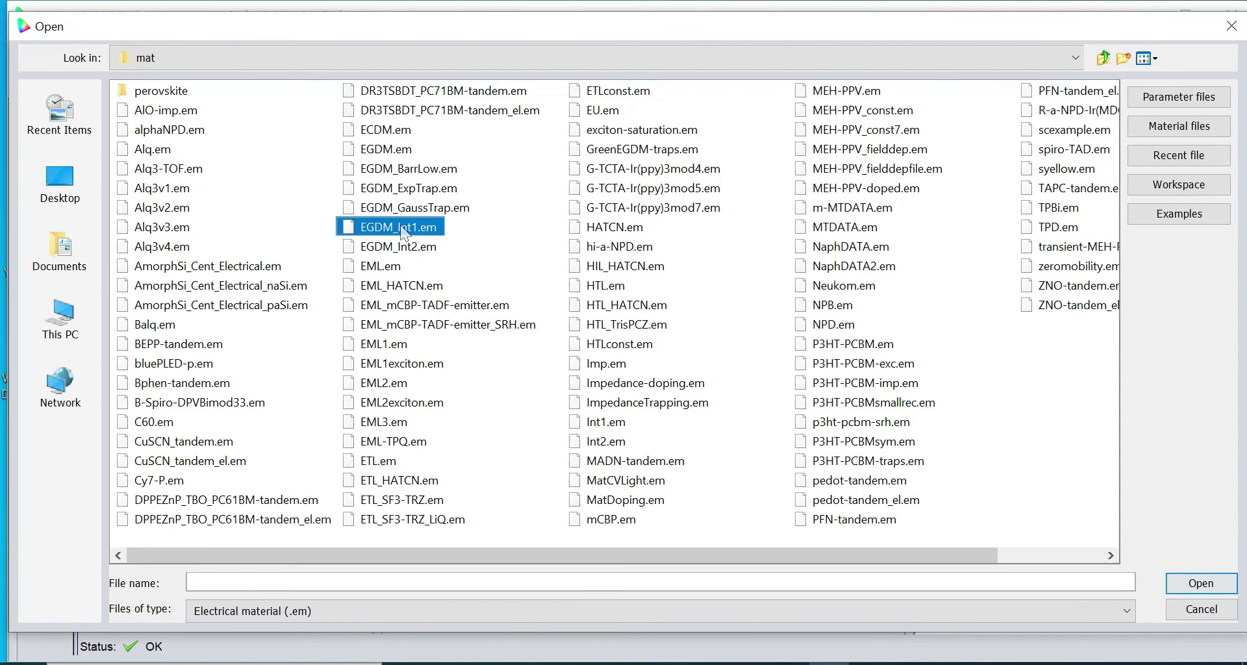
{"action": "key", "text": "n"}
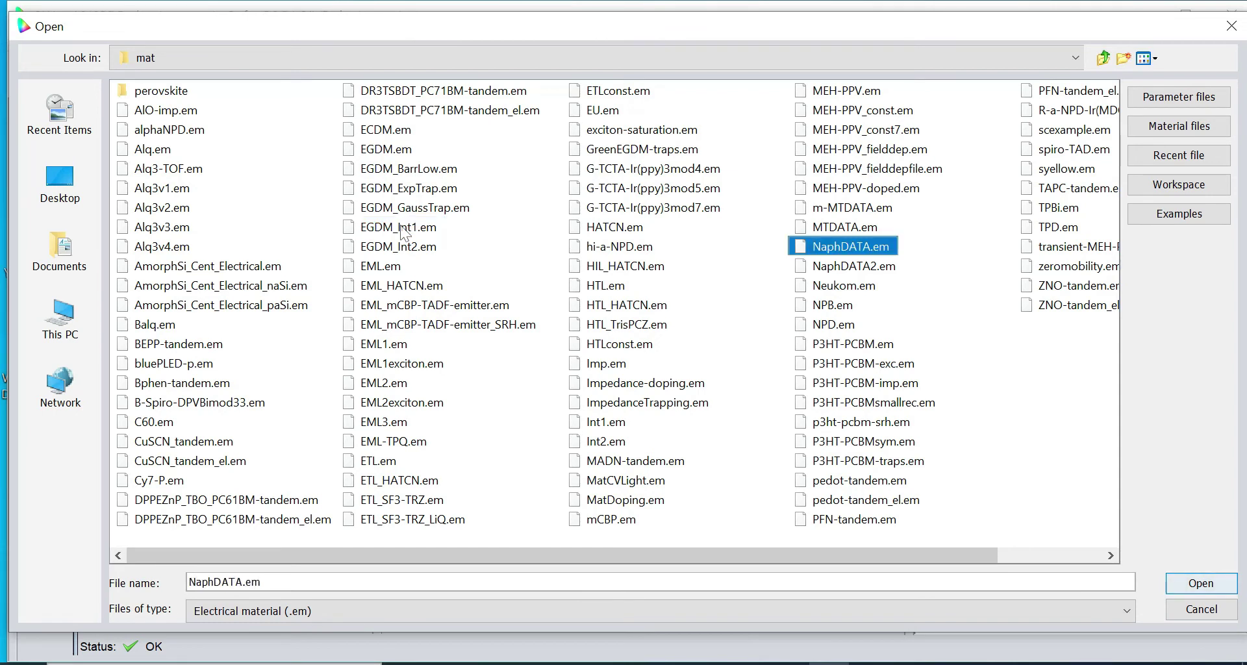
{"action": "left_click", "coordinate": [848, 290]}
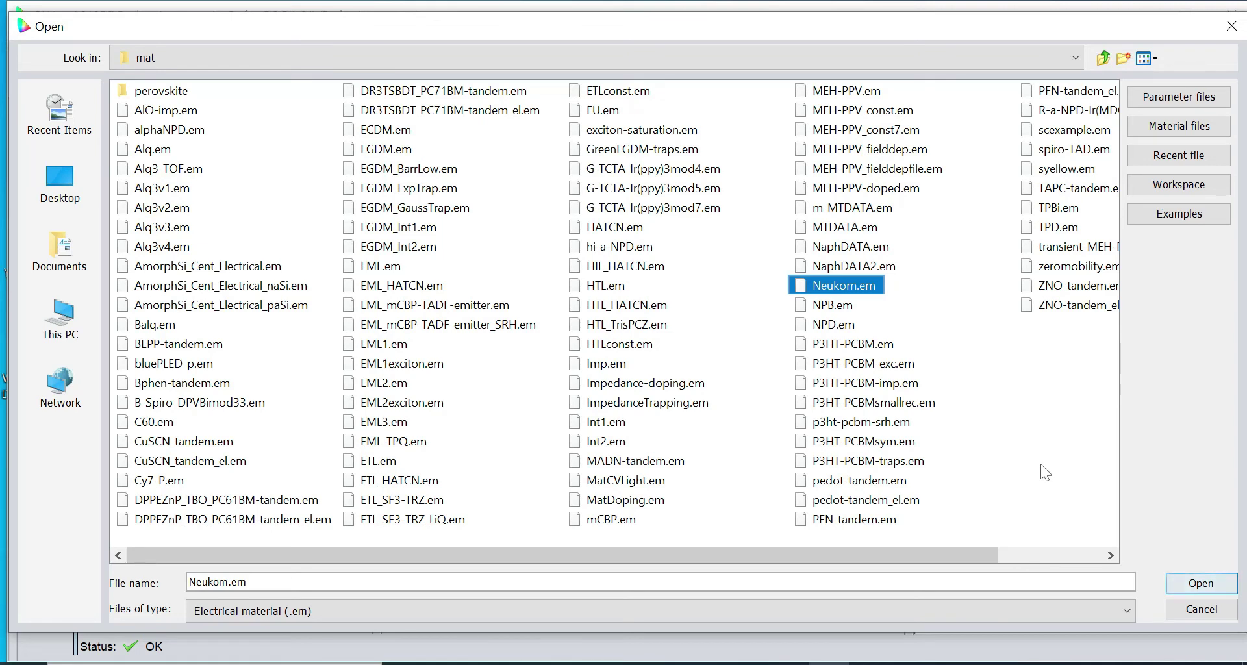
{"action": "left_click", "coordinate": [1202, 584]}
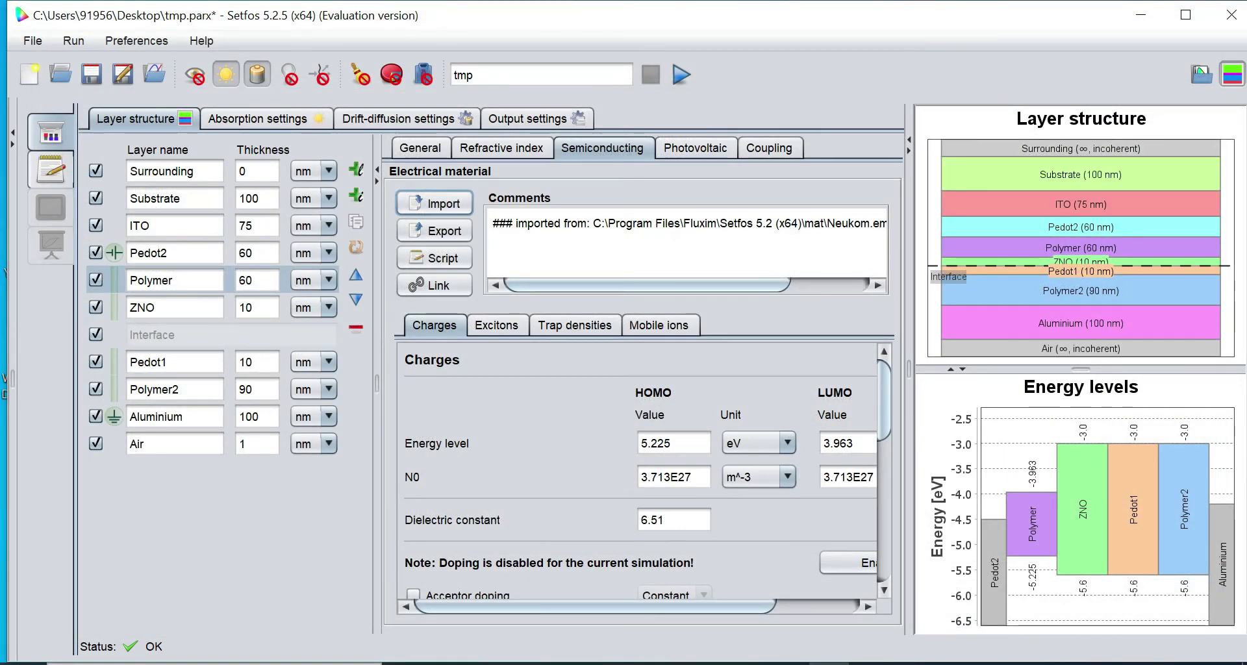
{"action": "left_click", "coordinate": [207, 306]}
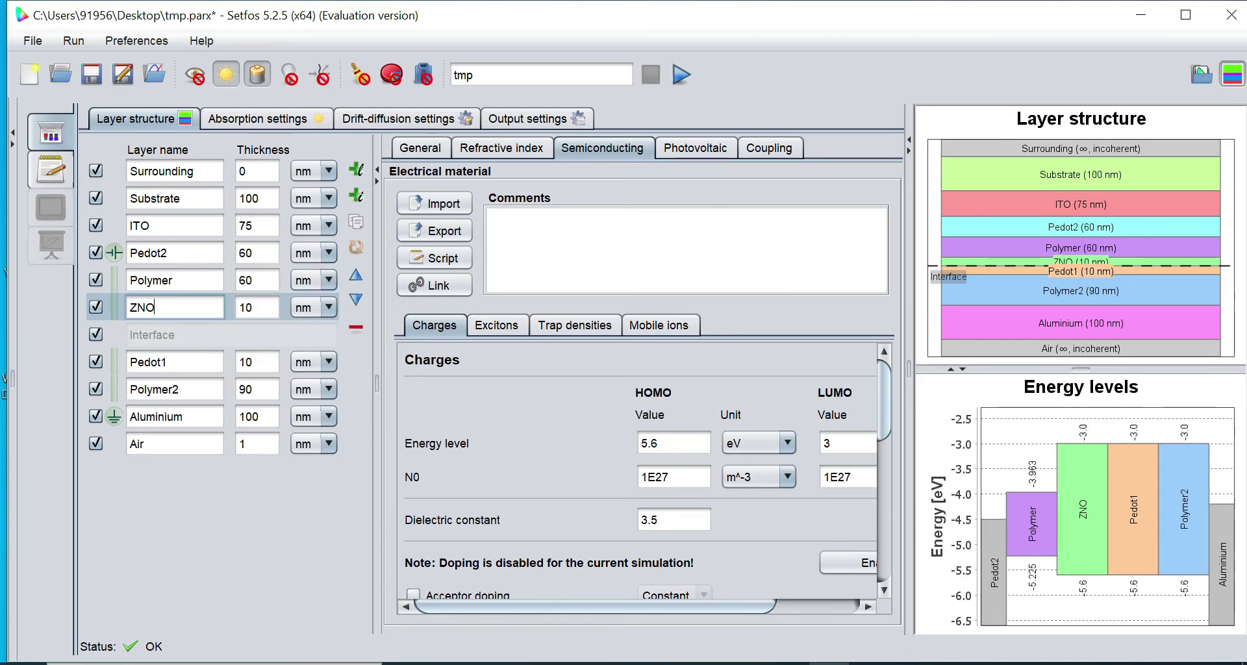
Import ZNO-tandem.em as the ZNO layer's electrical material
{"action": "left_click", "coordinate": [434, 203]}
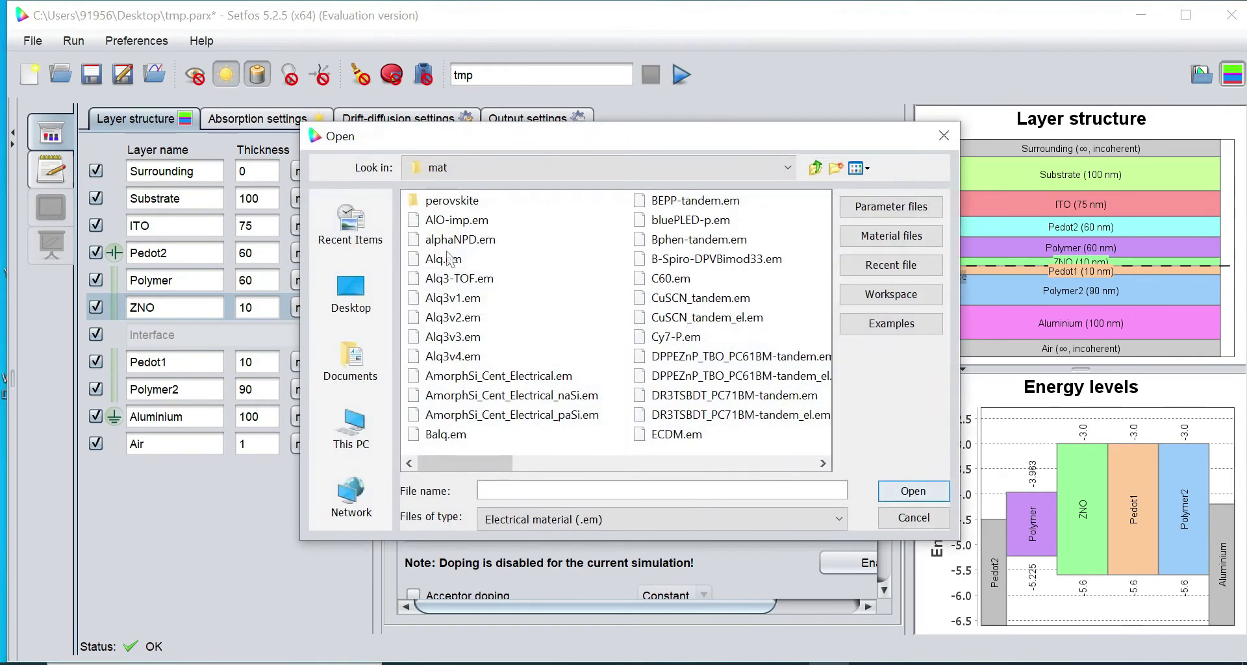
{"action": "left_click", "coordinate": [450, 259]}
{"action": "key", "text": "z"}
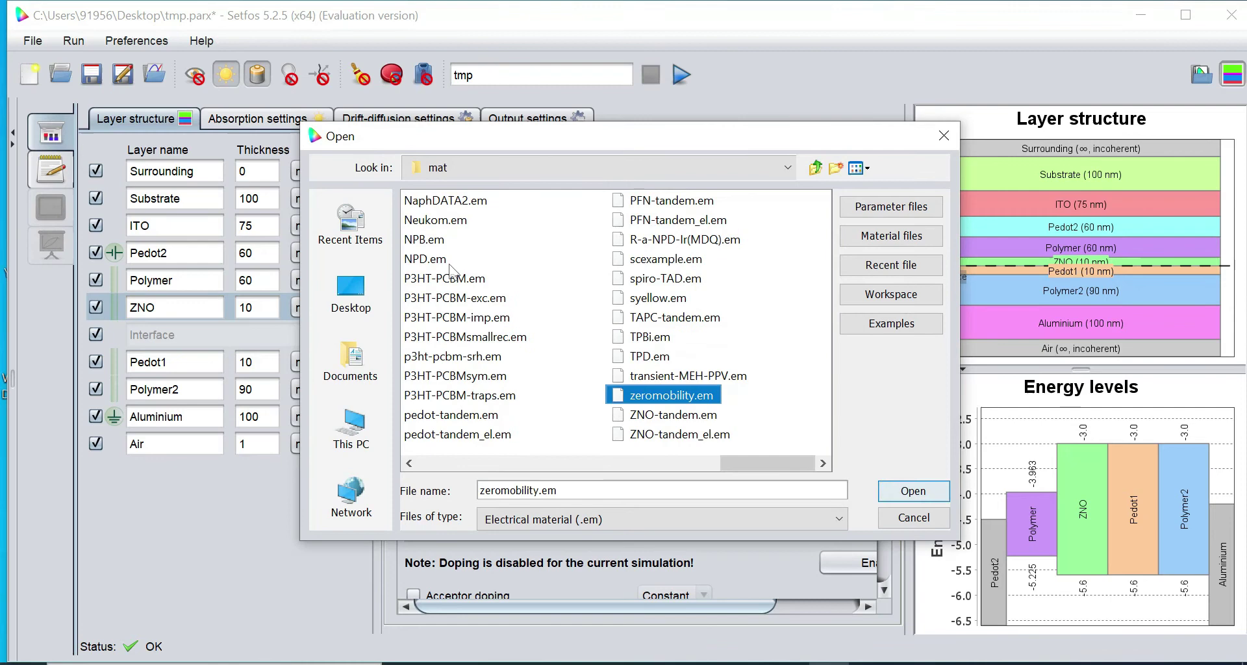
{"action": "left_click", "coordinate": [717, 420]}
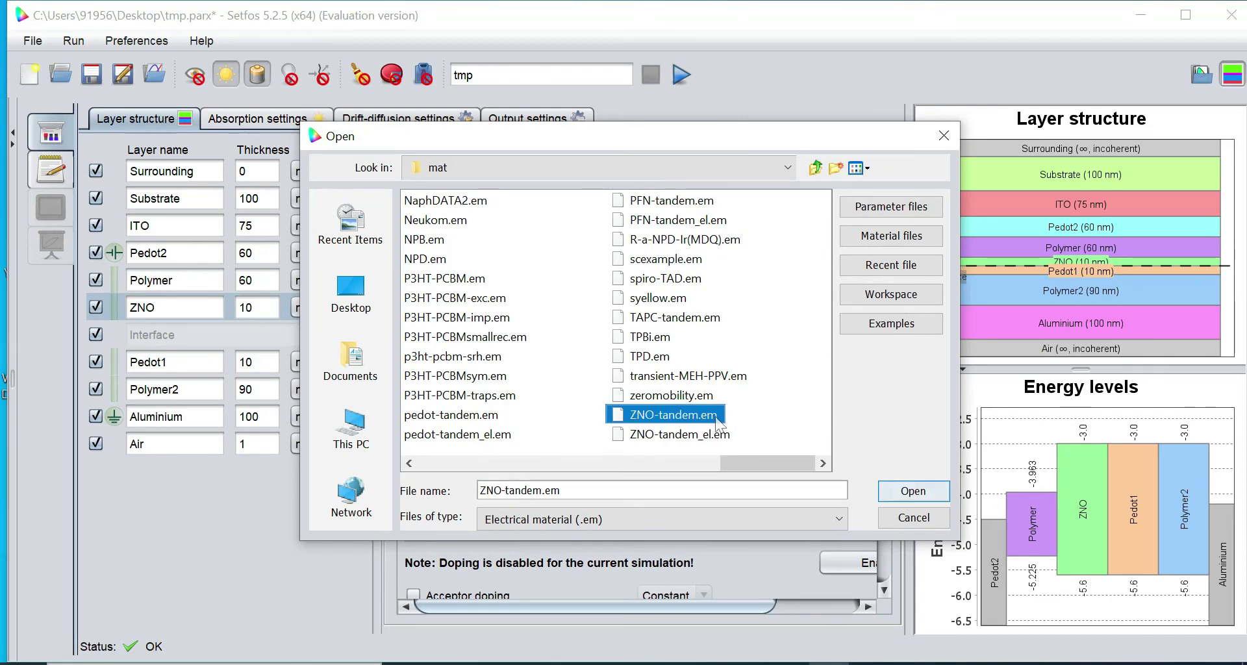
{"action": "left_click", "coordinate": [921, 492]}
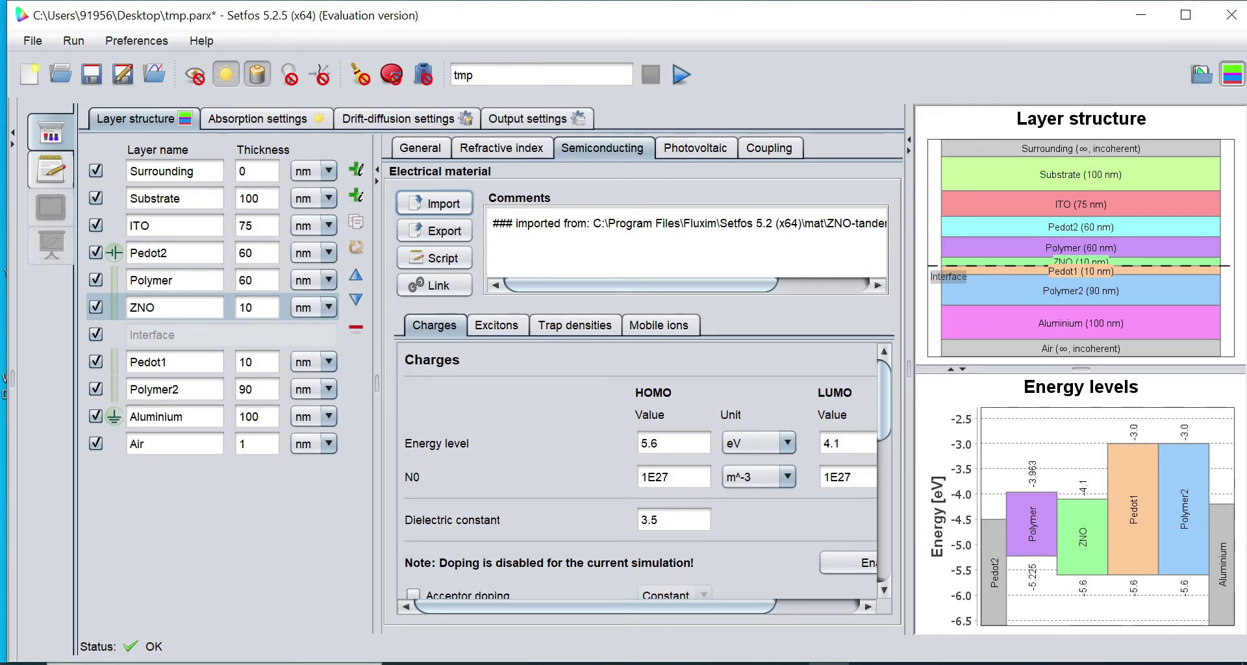
Import pedot-tandem.em as the Pedot1 layer's electrical material (HOMO 4.9 eV, LUMO 3.6 eV)
{"action": "left_click", "coordinate": [174, 362]}
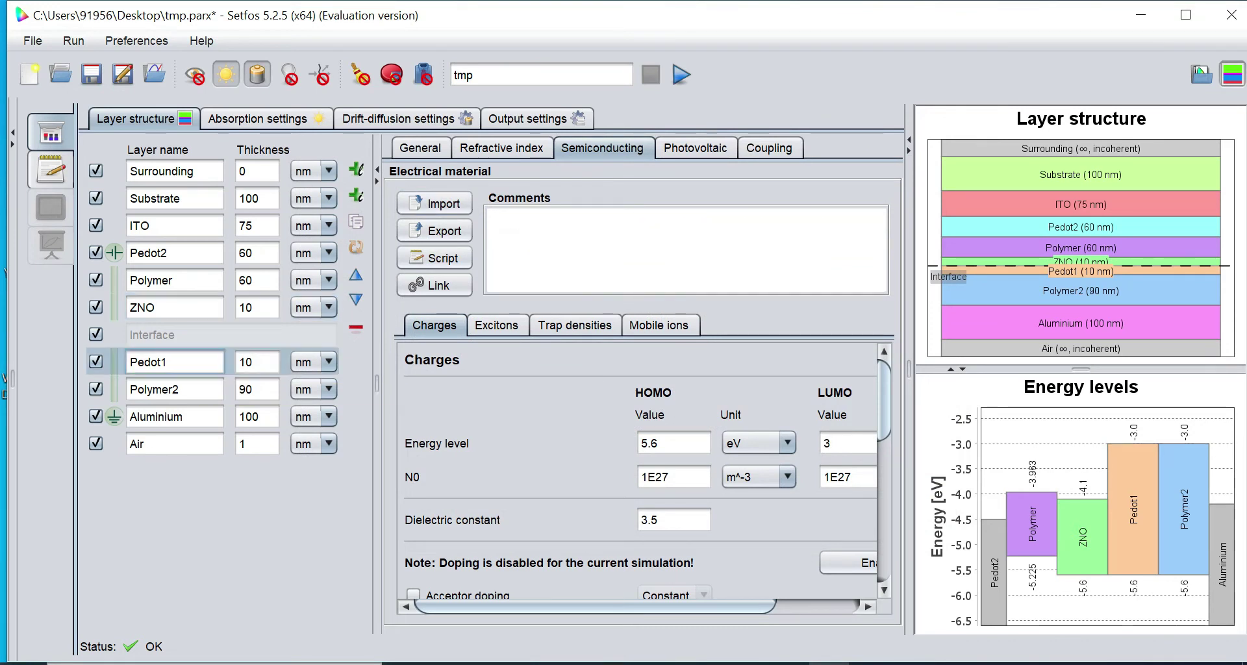
{"action": "left_click", "coordinate": [439, 203]}
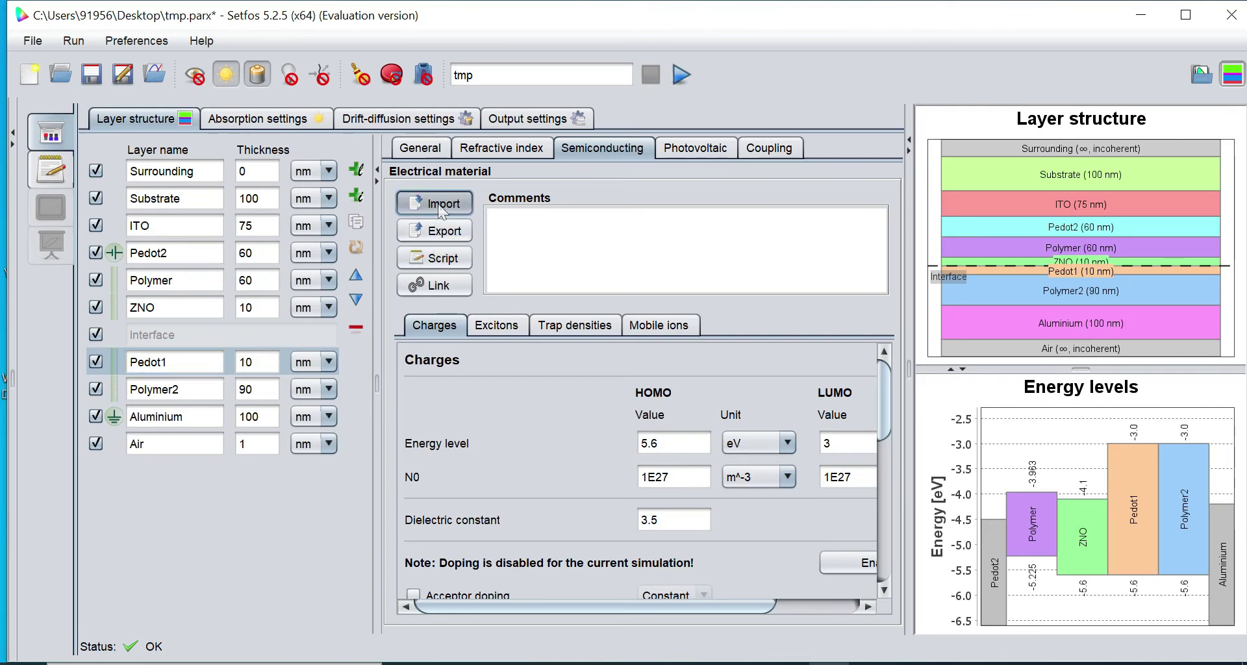
{"action": "left_click", "coordinate": [452, 306]}
{"action": "key", "text": "p"}
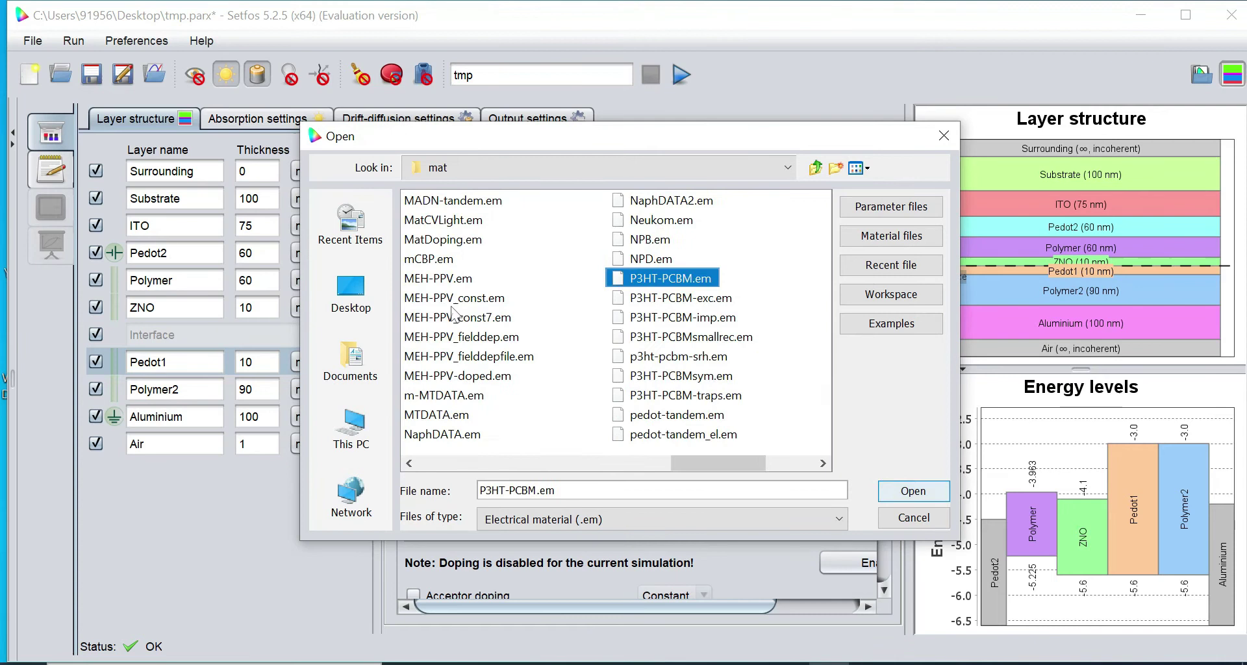
{"action": "left_click", "coordinate": [711, 418]}
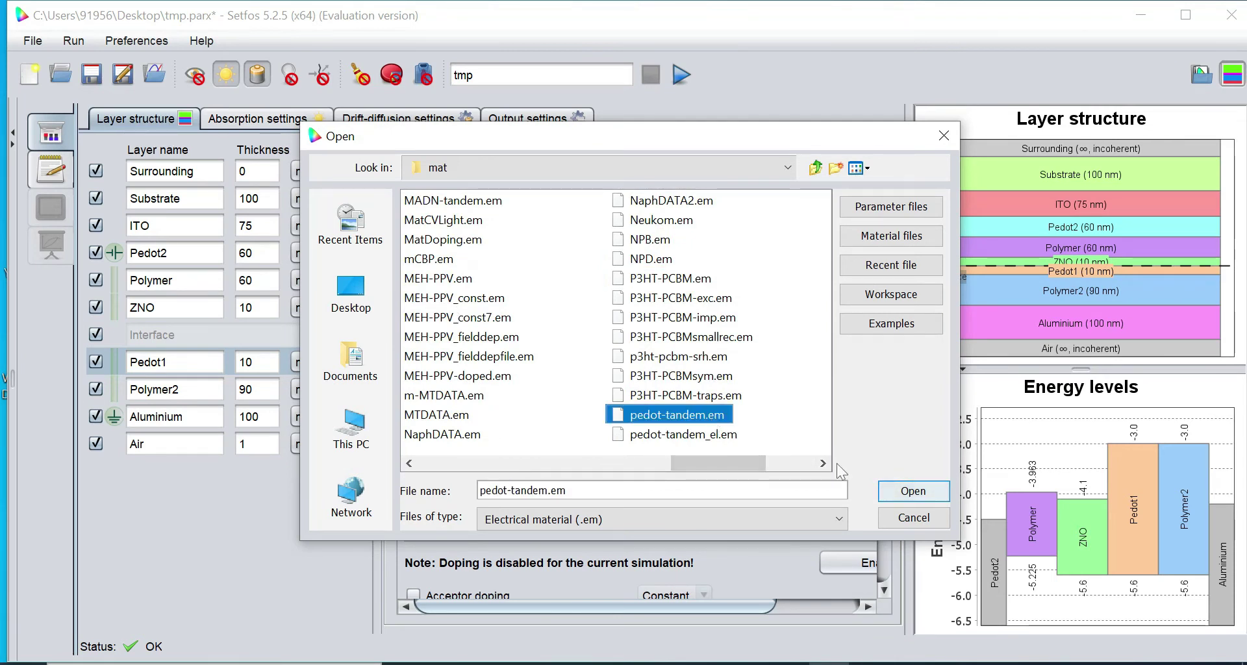
{"action": "left_click", "coordinate": [932, 495]}
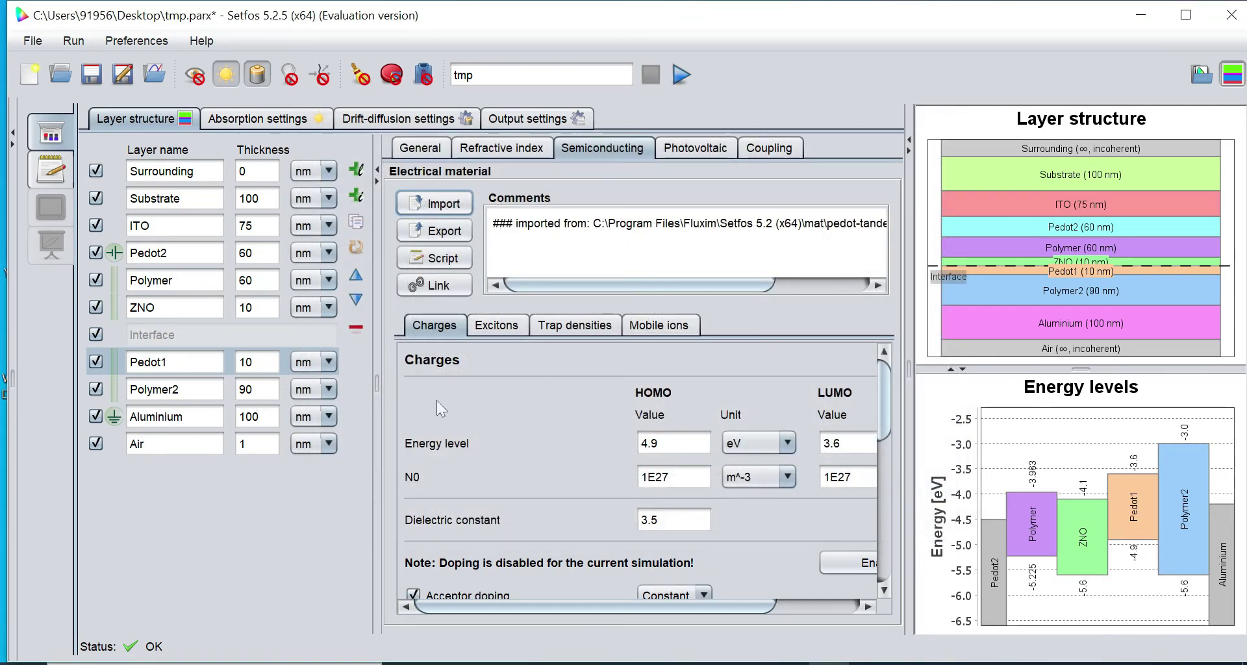
Give Polymer2 the Neukom.em material (HOMO 5.225 eV, LUMO 3.963 eV), then check the ZNO layer
{"action": "left_click", "coordinate": [221, 391]}
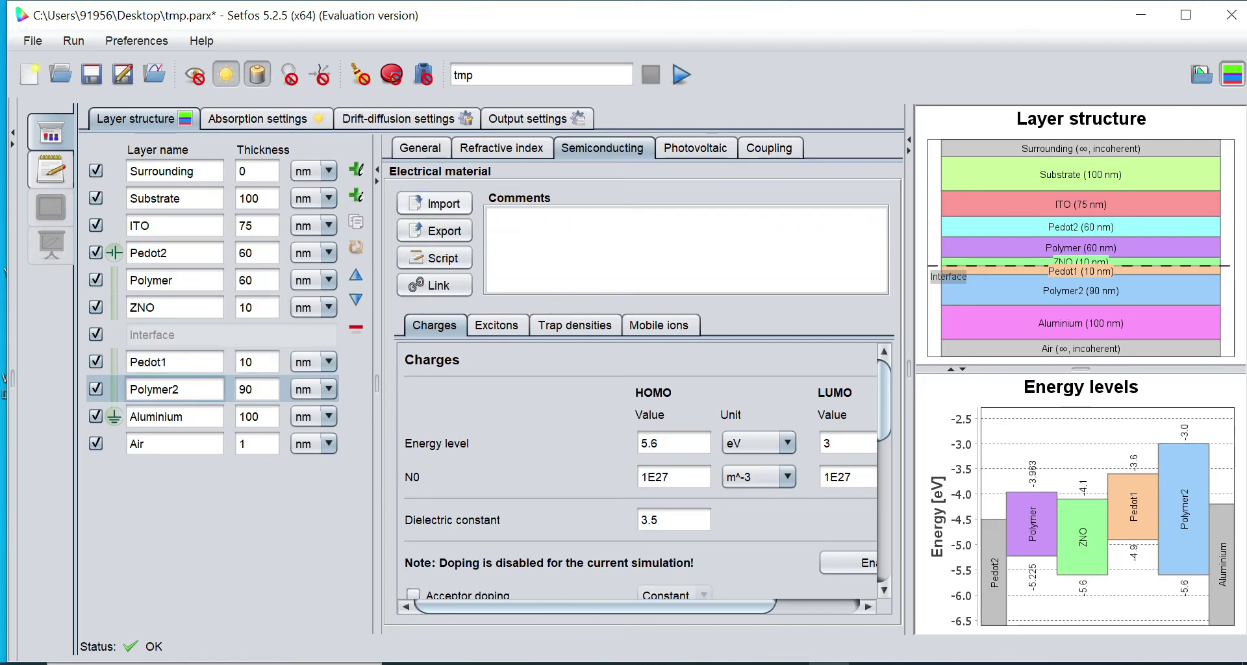
{"action": "left_click", "coordinate": [436, 205]}
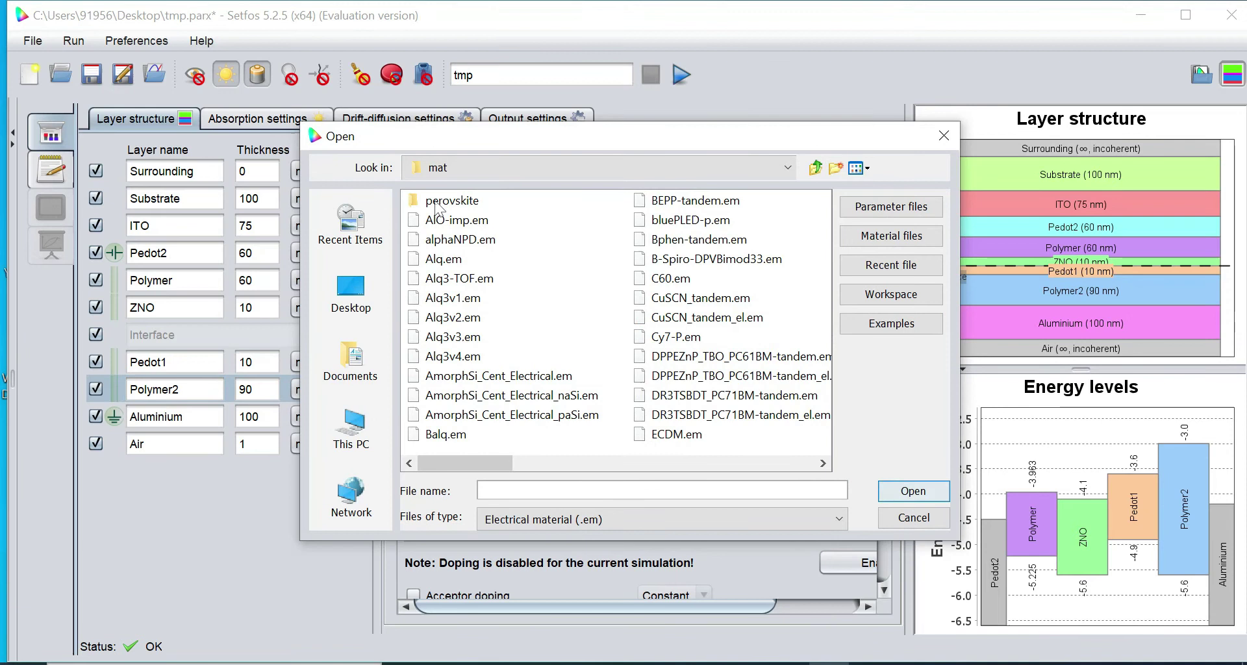
{"action": "left_click", "coordinate": [448, 276]}
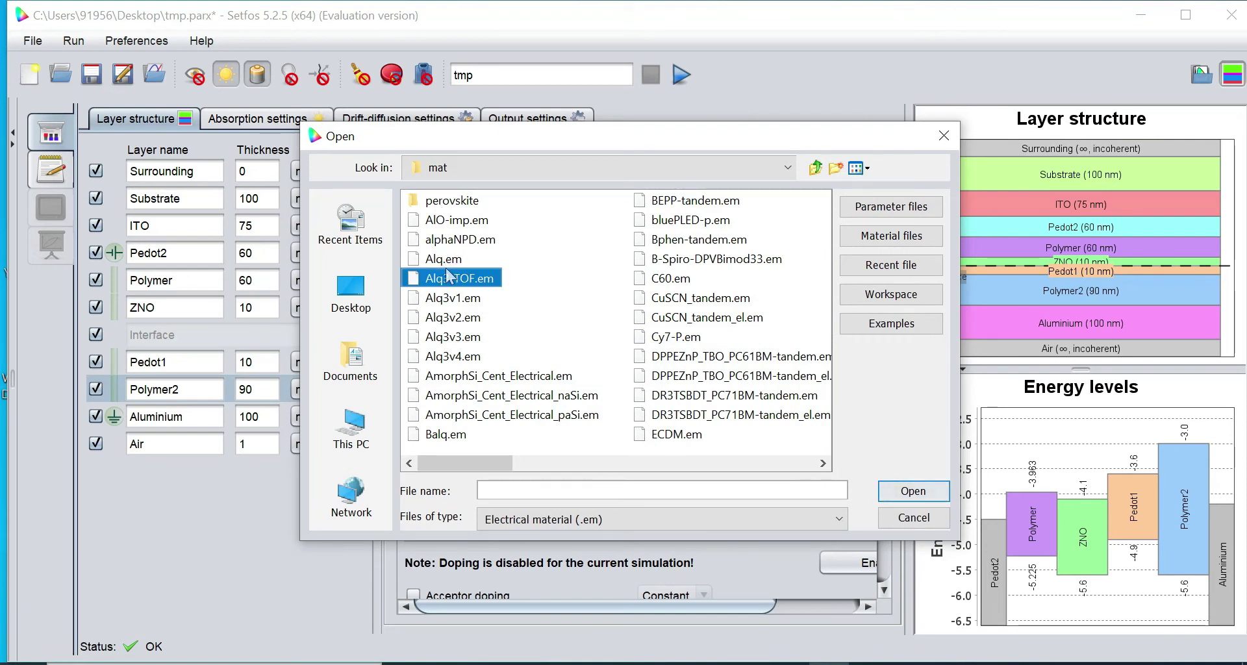
{"action": "key", "text": "n"}
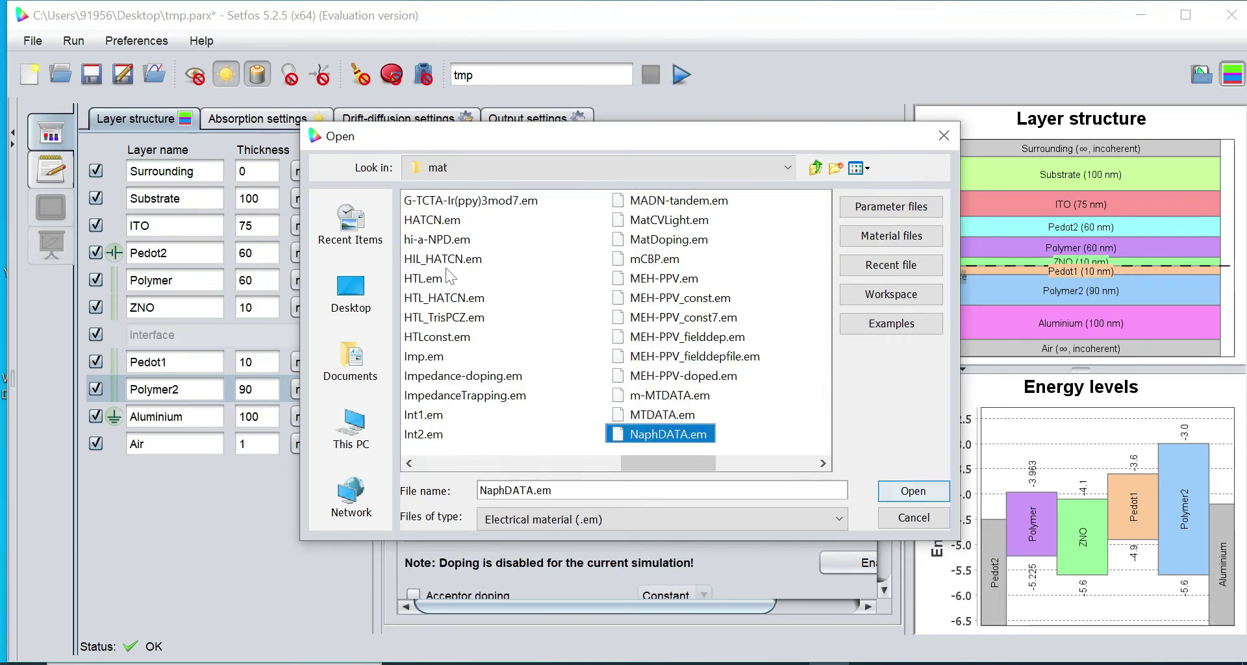
{"action": "left_click", "coordinate": [825, 466]}
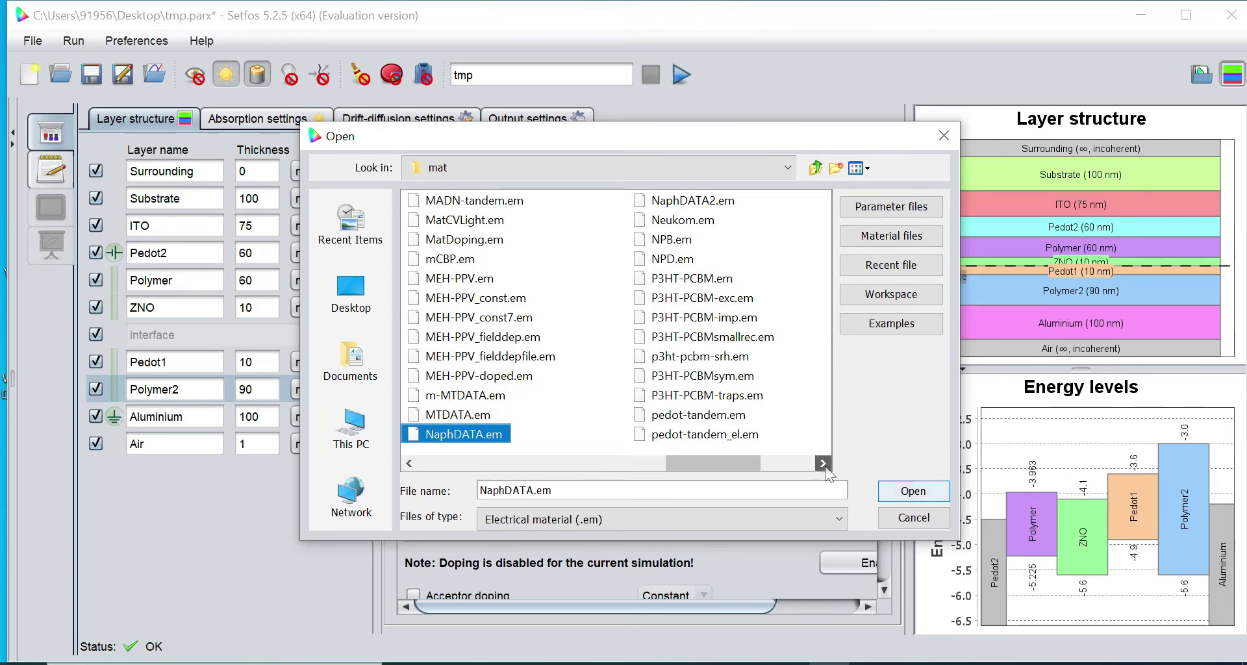
{"action": "left_click", "coordinate": [689, 221]}
{"action": "left_click", "coordinate": [908, 494]}
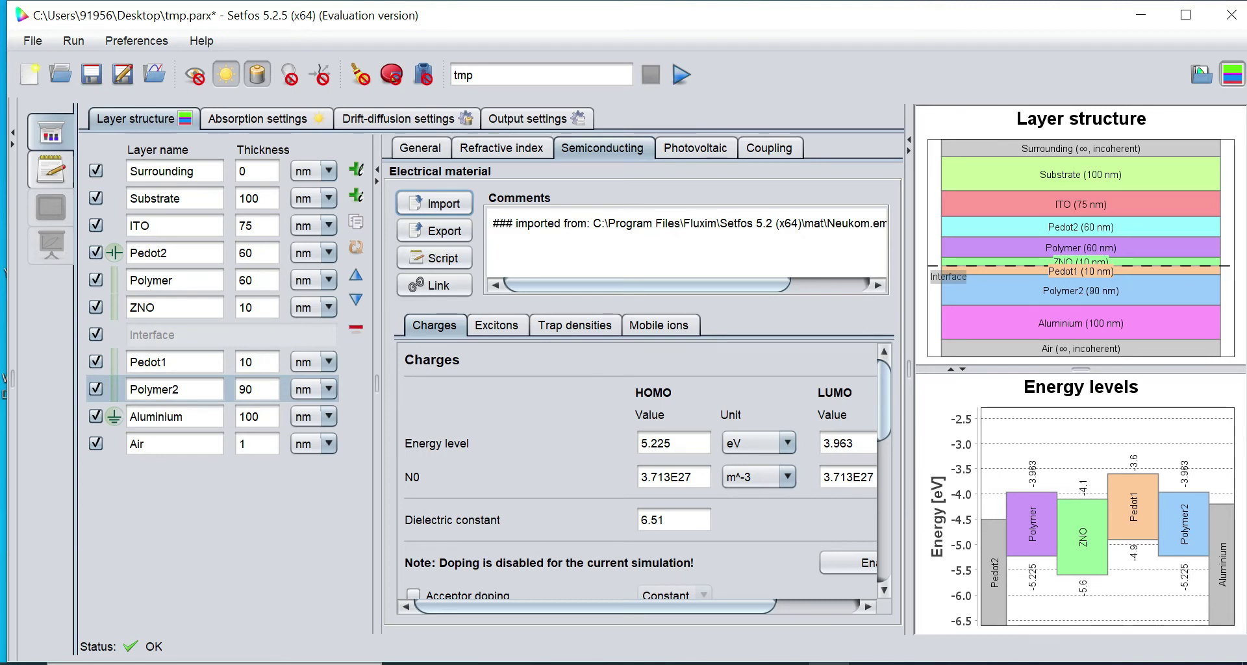
{"action": "left_click", "coordinate": [174, 307]}
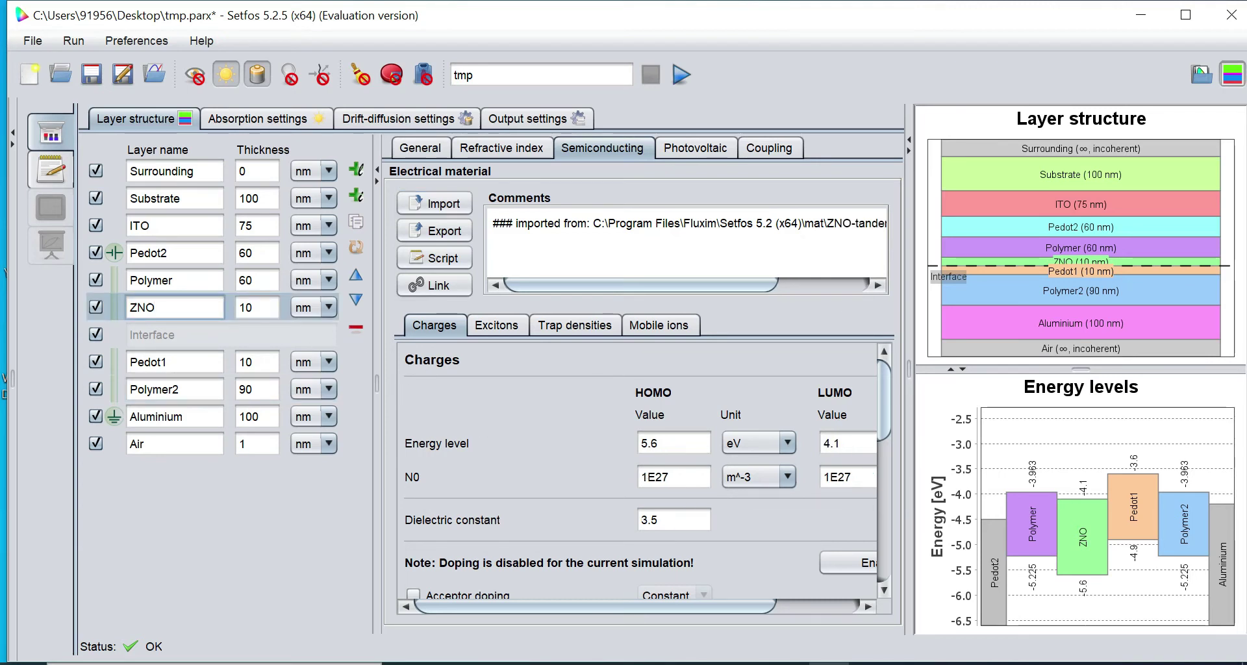
Load Sunspectrum.sp as the illumination spectrum for the 380–780 nm absorption range
{"action": "left_click", "coordinate": [283, 116]}
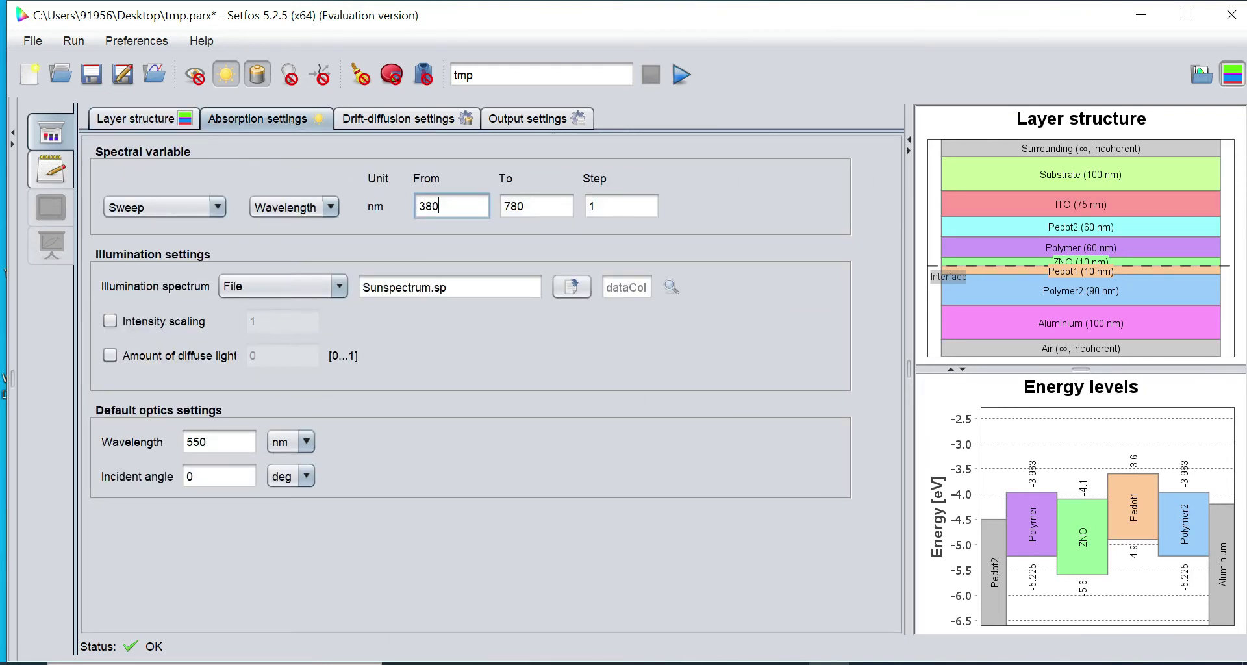
{"action": "key", "text": "shift+Left"}
{"action": "key", "text": "shift+Left"}
{"action": "key", "text": "shift+Left"}
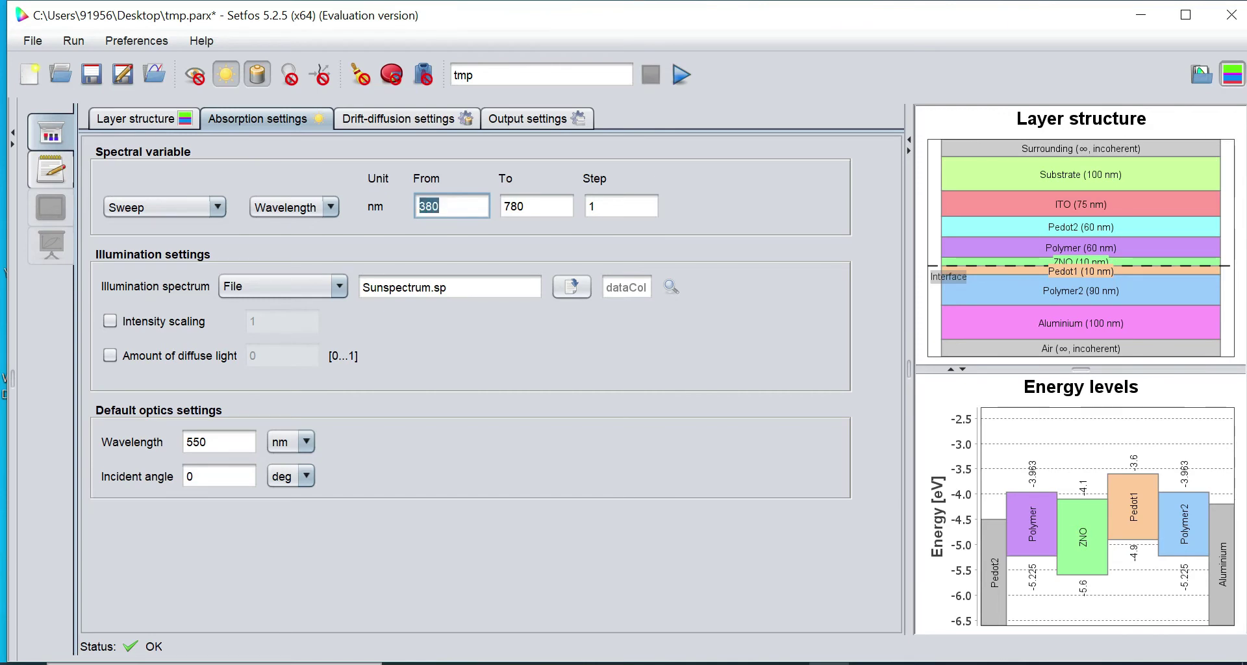
{"action": "left_click", "coordinate": [524, 206]}
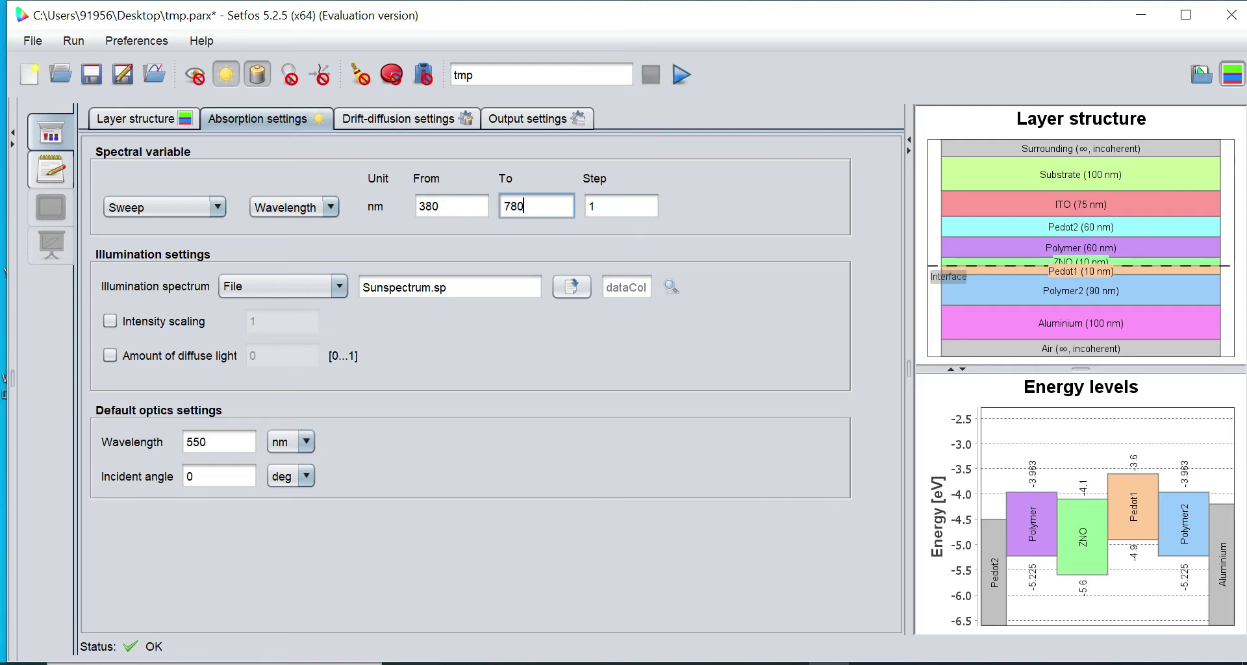
{"action": "left_click", "coordinate": [571, 286]}
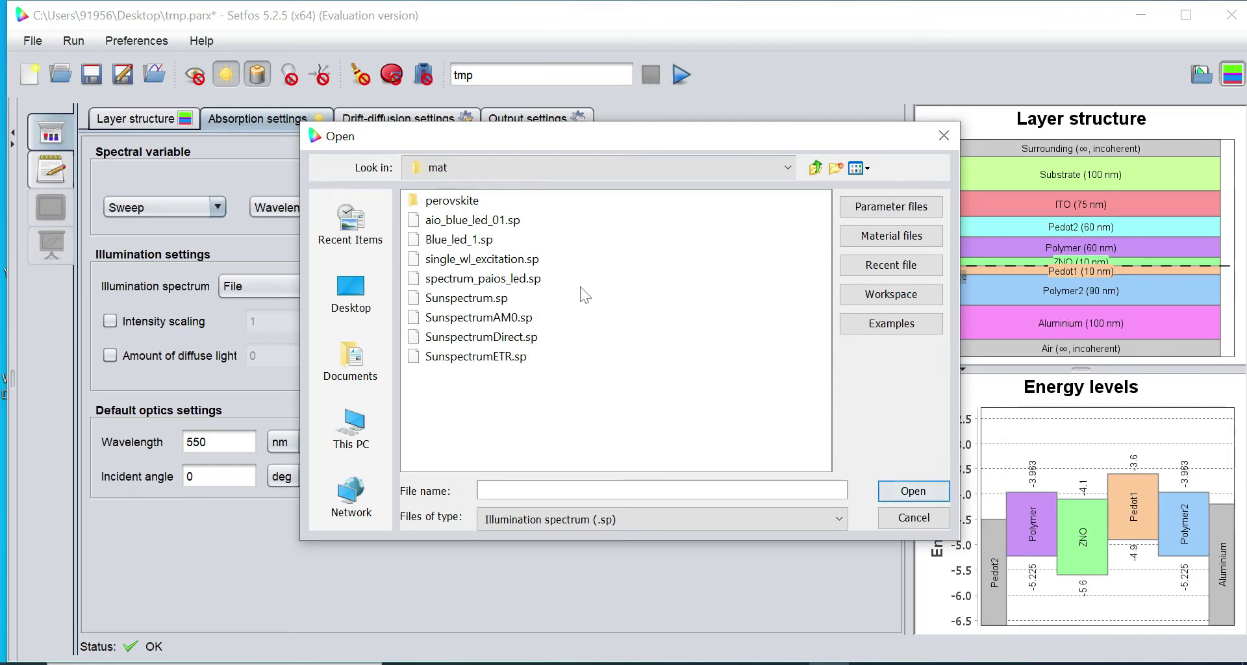
{"action": "left_click", "coordinate": [489, 303]}
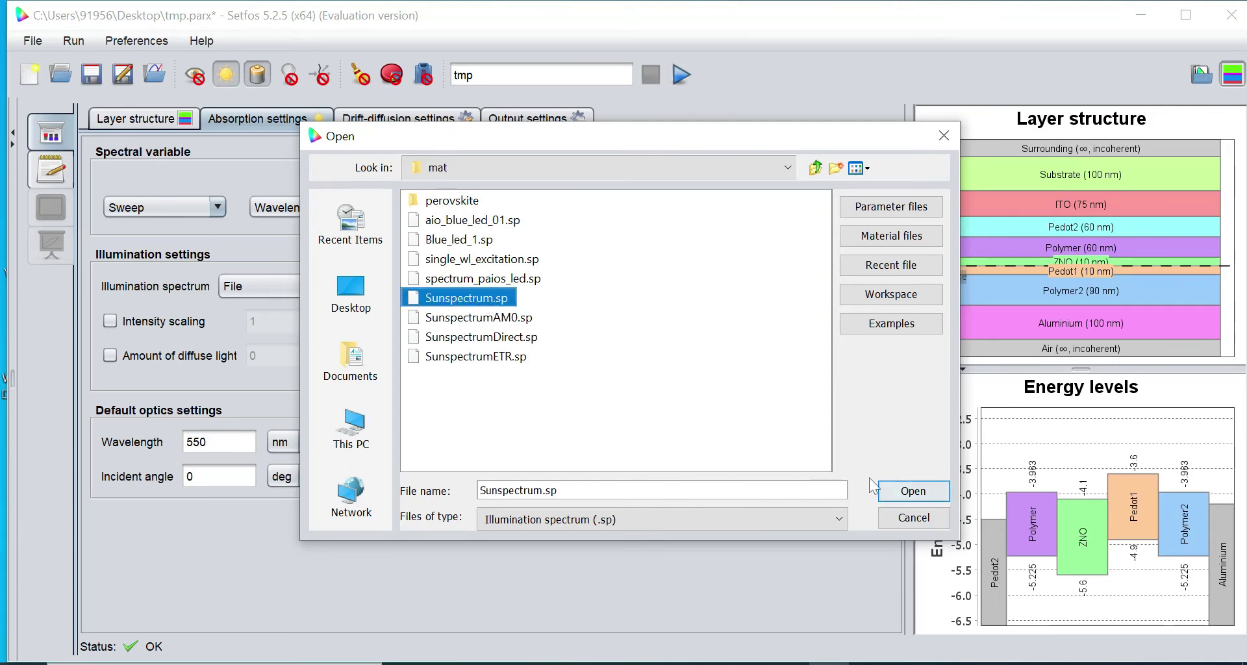
{"action": "left_click", "coordinate": [900, 492]}
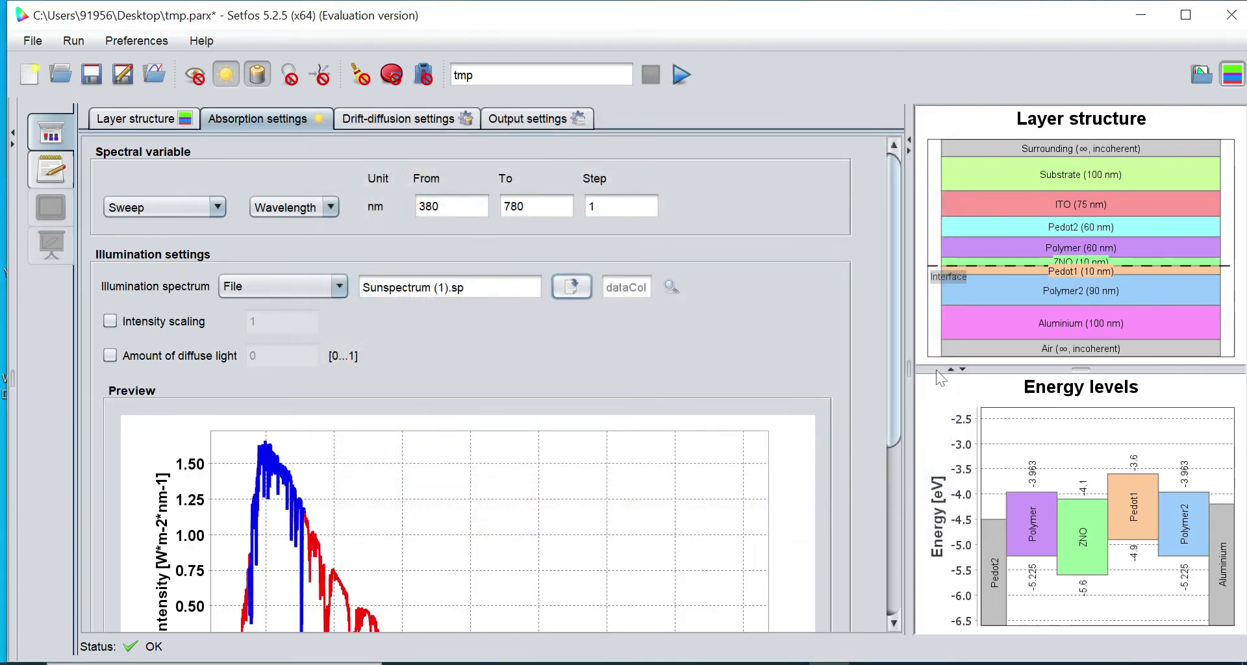
Enable intensity scaling of the sun spectrum and move on to drift-diffusion settings
{"action": "left_click_drag", "start_coordinate": [897, 314], "coordinate": [887, 388]}
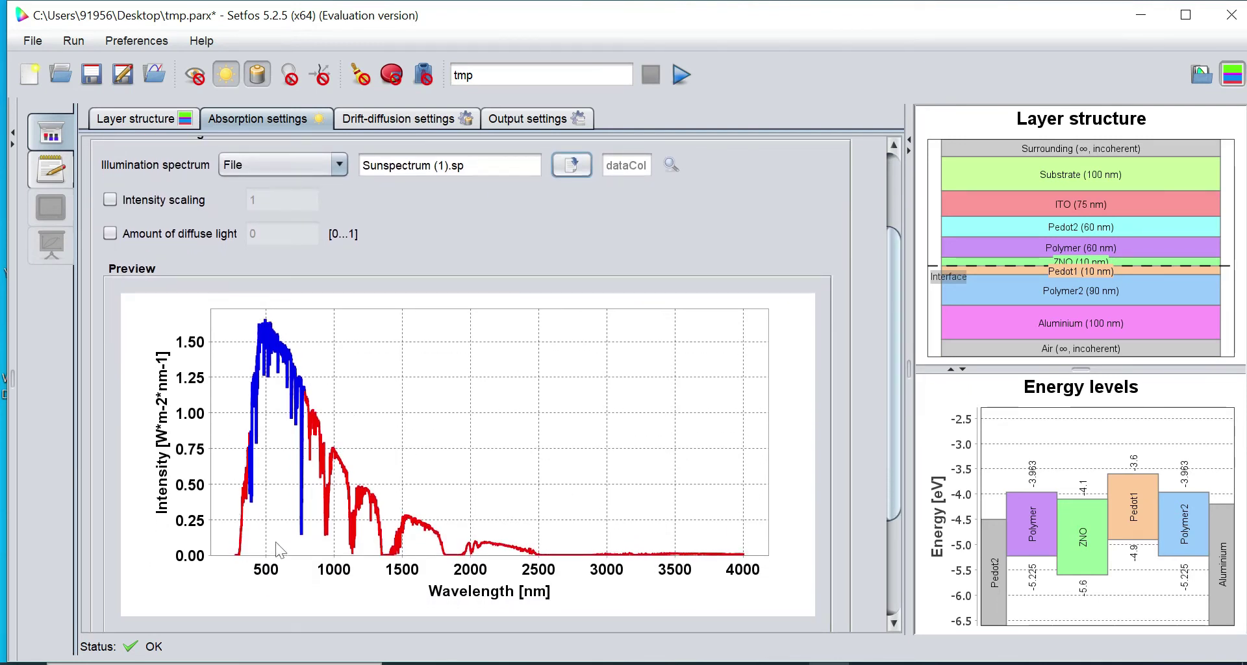
{"action": "left_click_drag", "start_coordinate": [897, 469], "coordinate": [887, 391]}
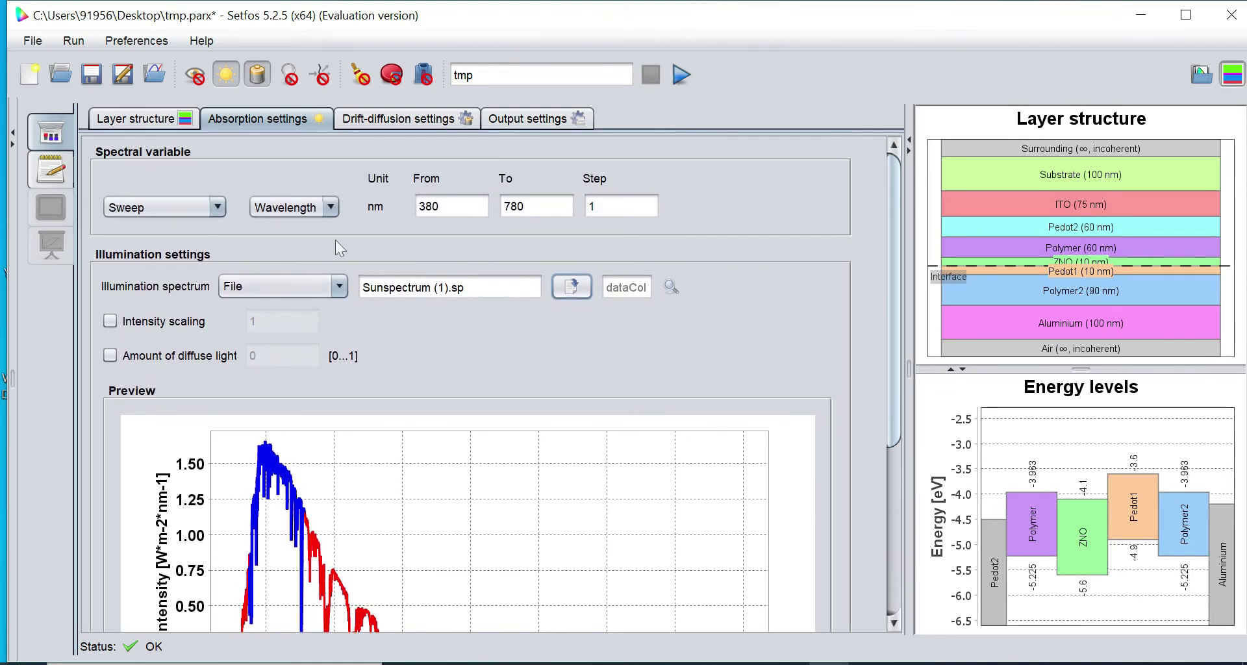
{"action": "left_click", "coordinate": [439, 206]}
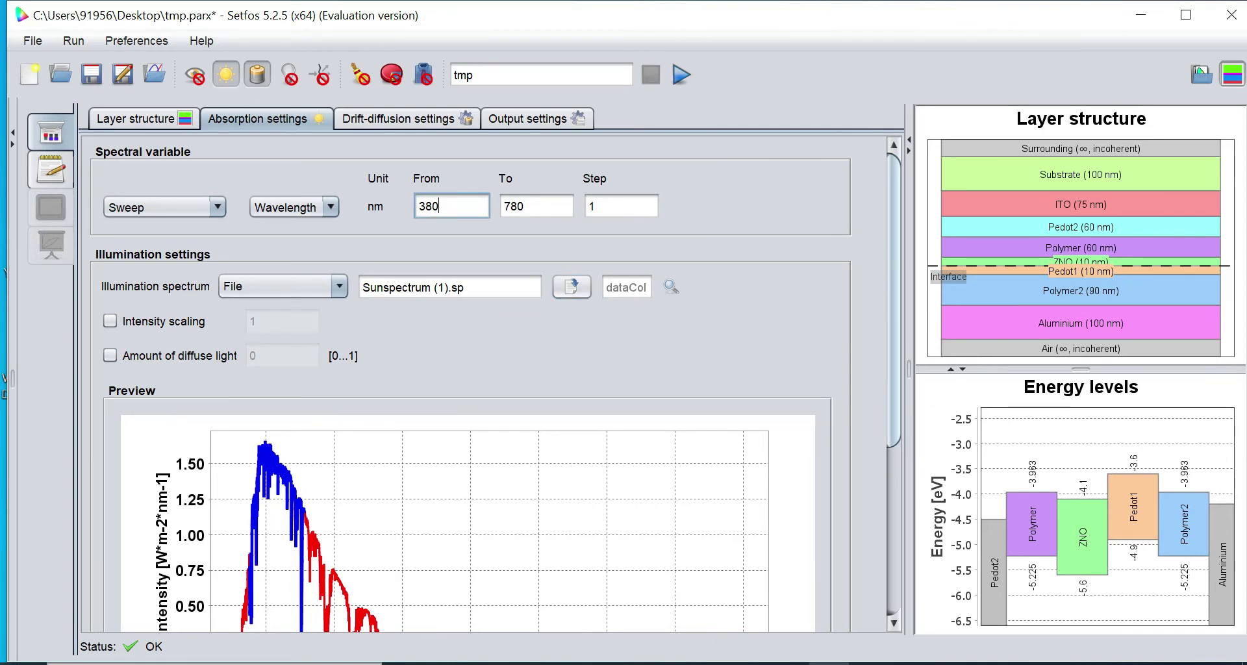
{"action": "left_click_drag", "start_coordinate": [895, 178], "coordinate": [876, 268]}
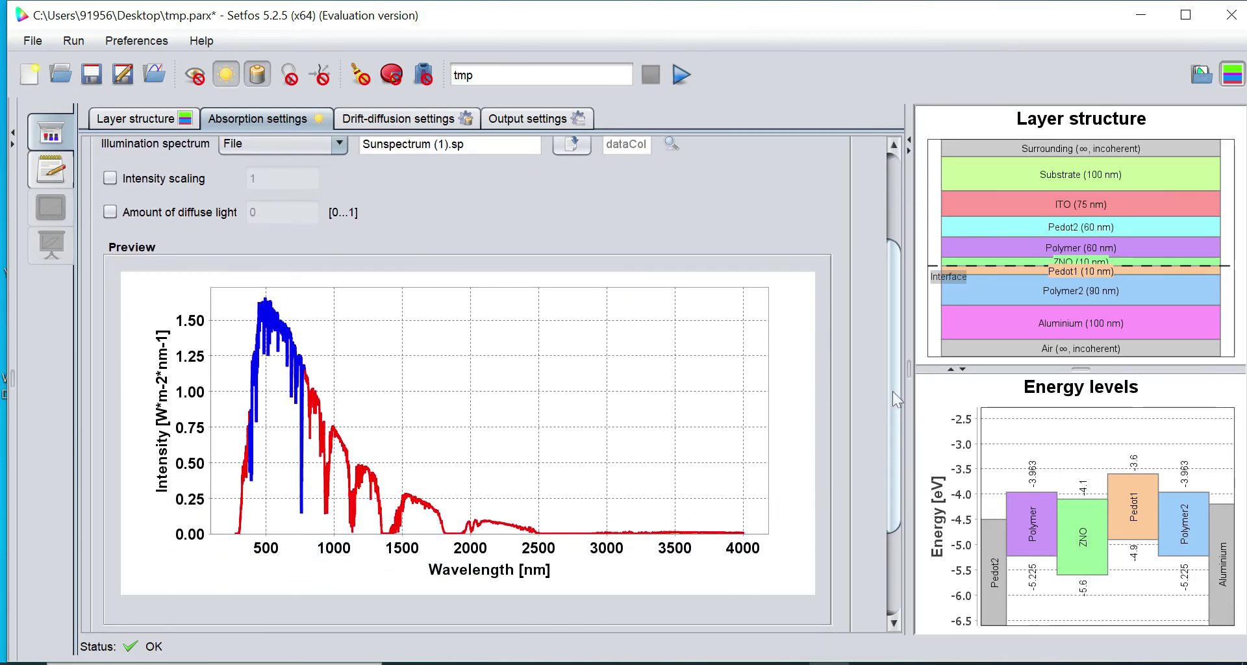
{"action": "left_click_drag", "start_coordinate": [897, 390], "coordinate": [879, 259]}
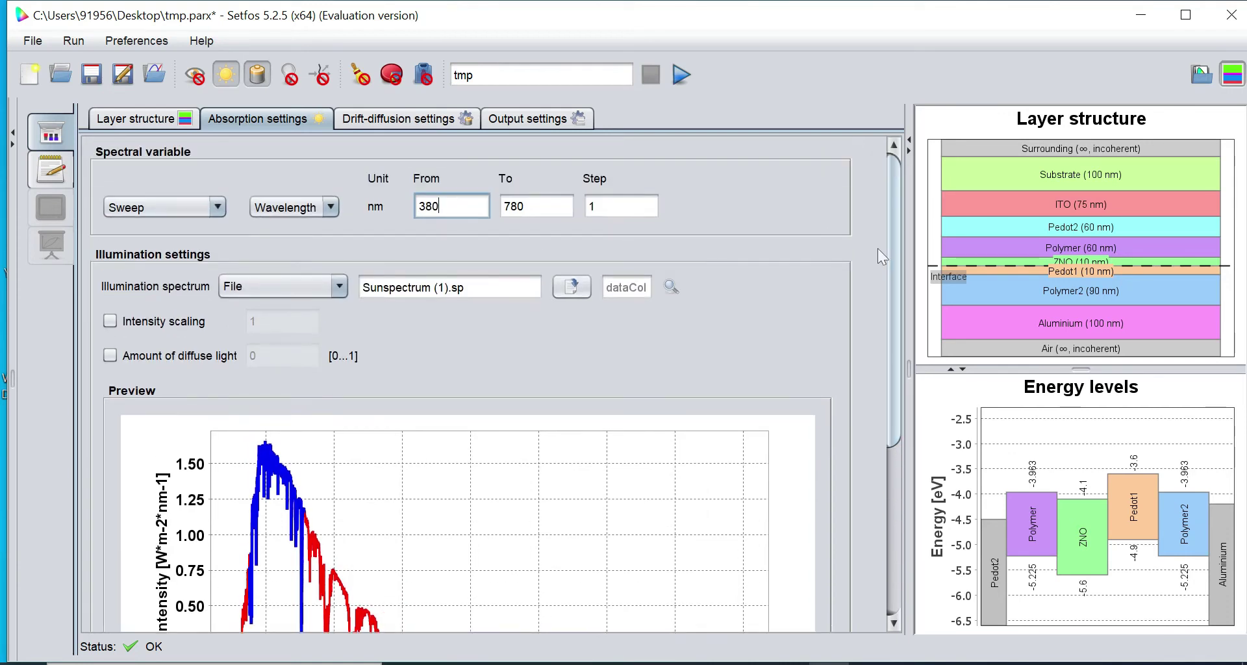
{"action": "left_click", "coordinate": [110, 321]}
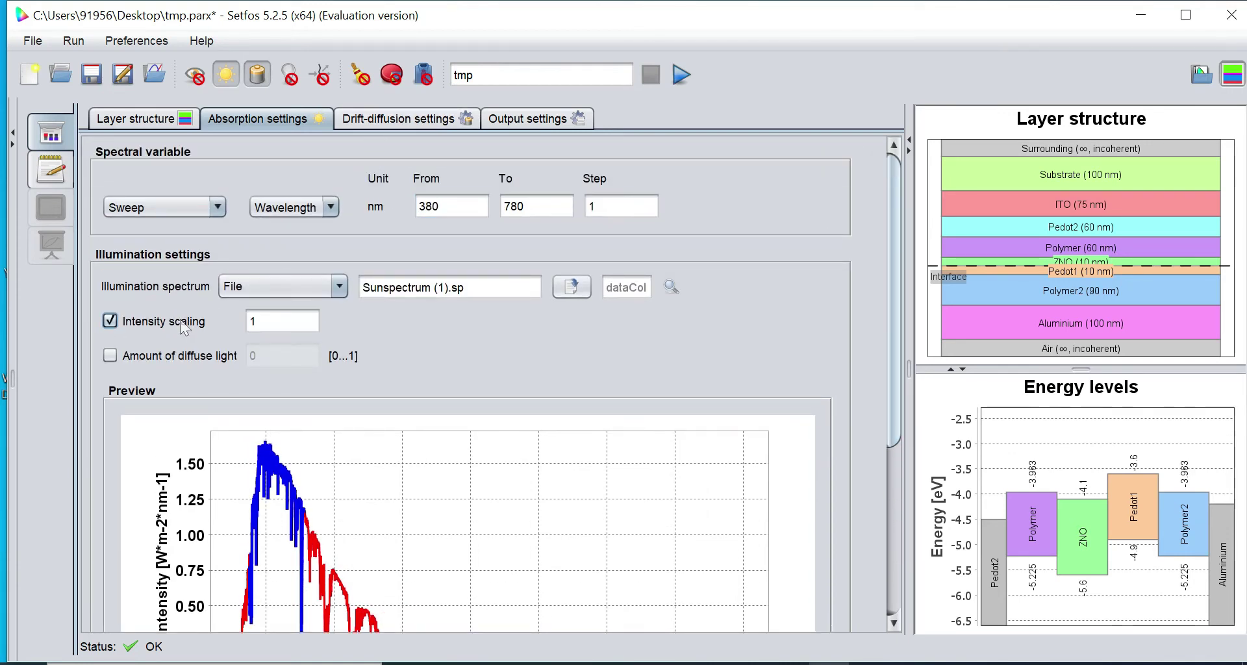
{"action": "left_click", "coordinate": [408, 118]}
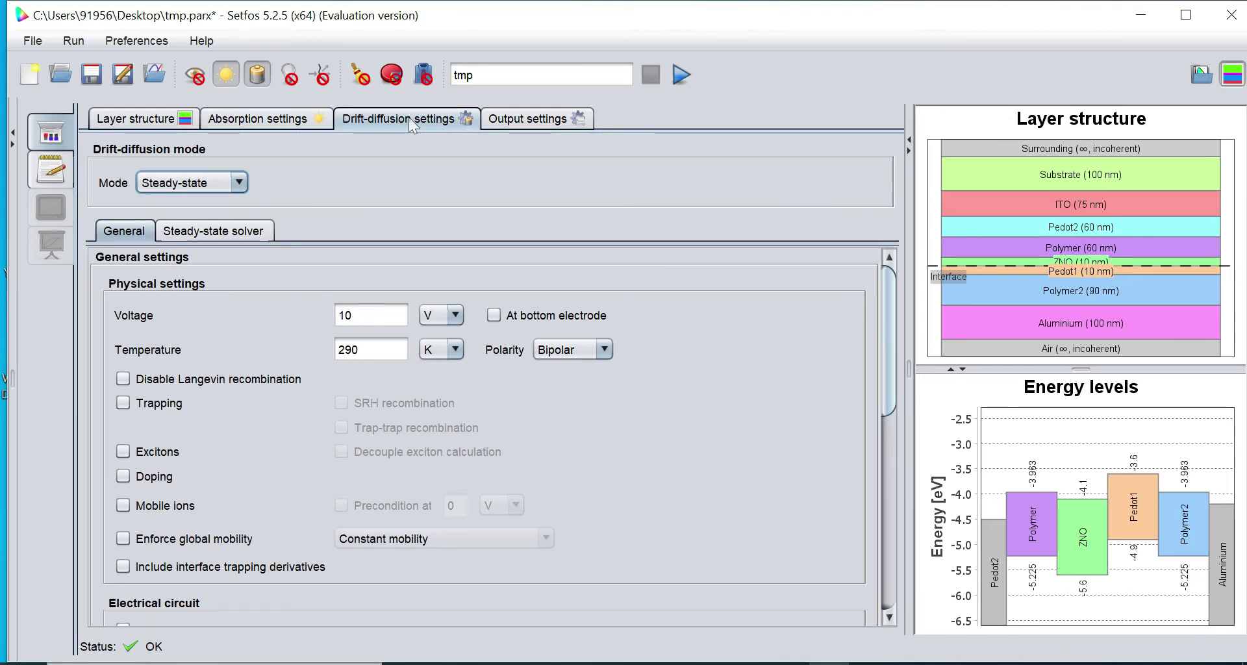
Keep Steady-state mode, set voltage to 0 V and temperature to 313 K, and enable doping
{"action": "left_click", "coordinate": [226, 182]}
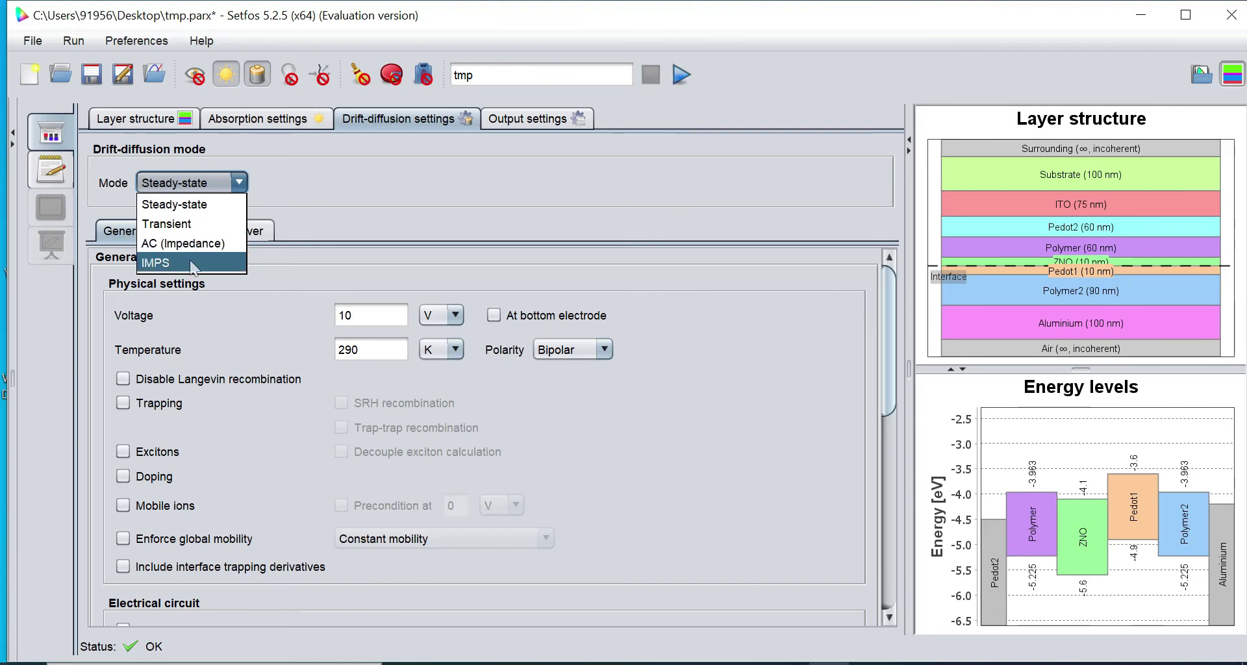
{"action": "left_click", "coordinate": [201, 205]}
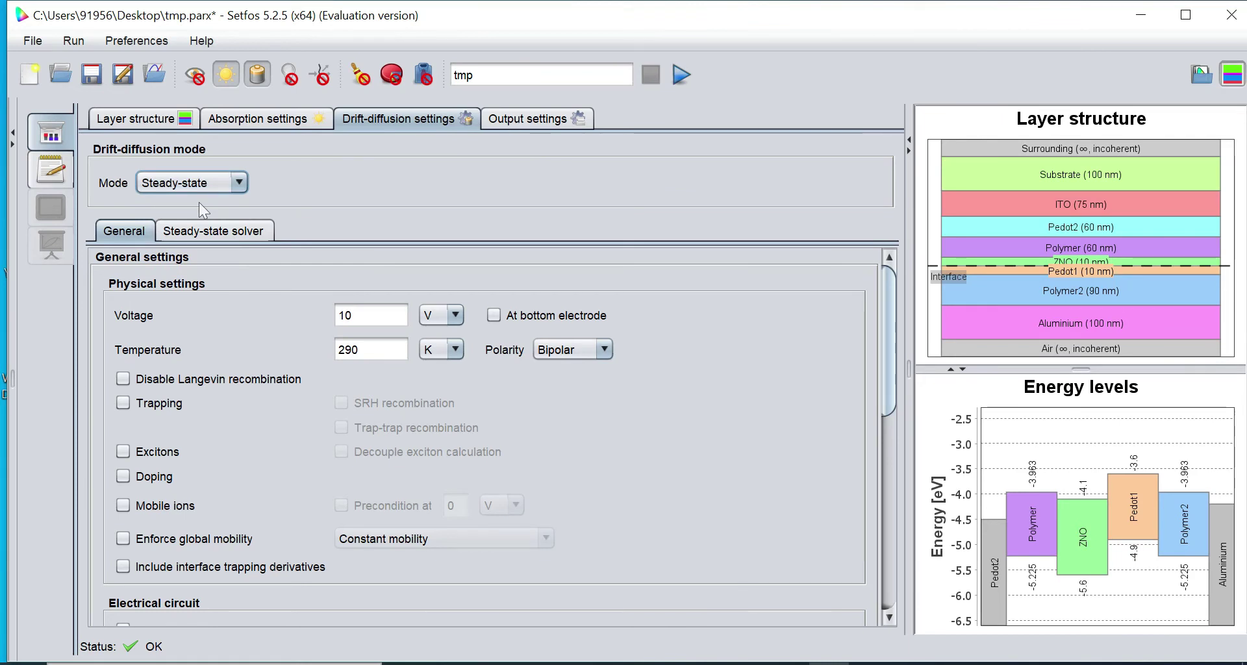
{"action": "left_click", "coordinate": [360, 316]}
{"action": "key", "text": "BackSpace"}
{"action": "key", "text": "BackSpace"}
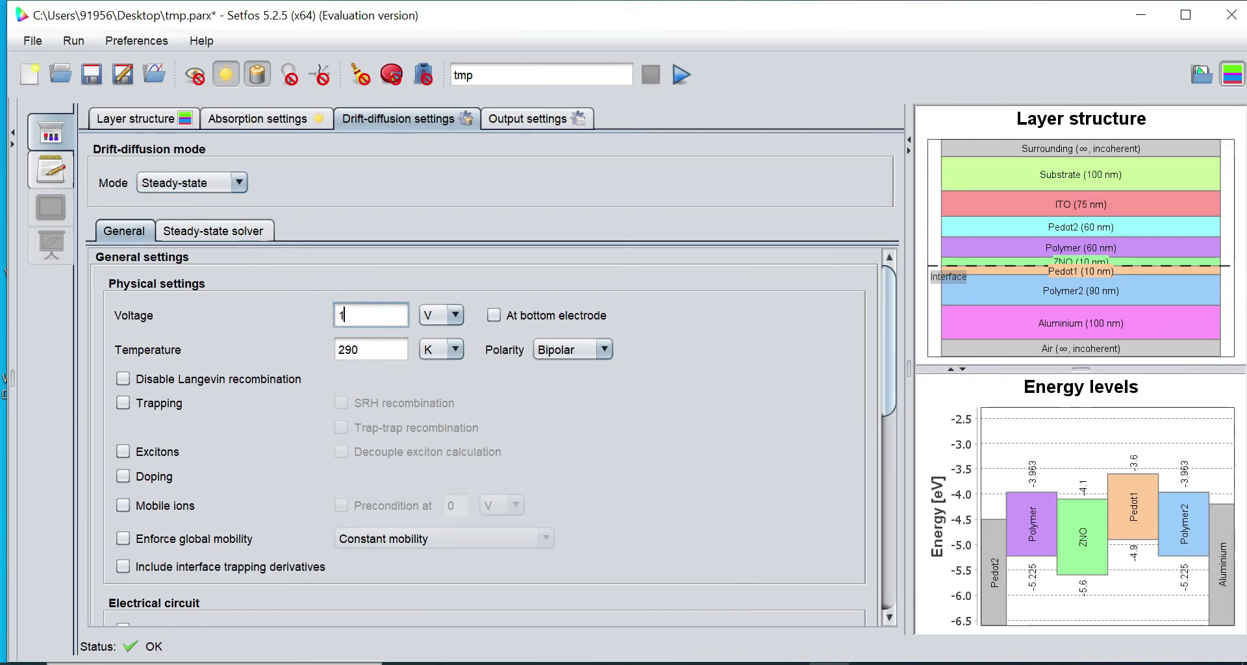
{"action": "type", "text": "0"}
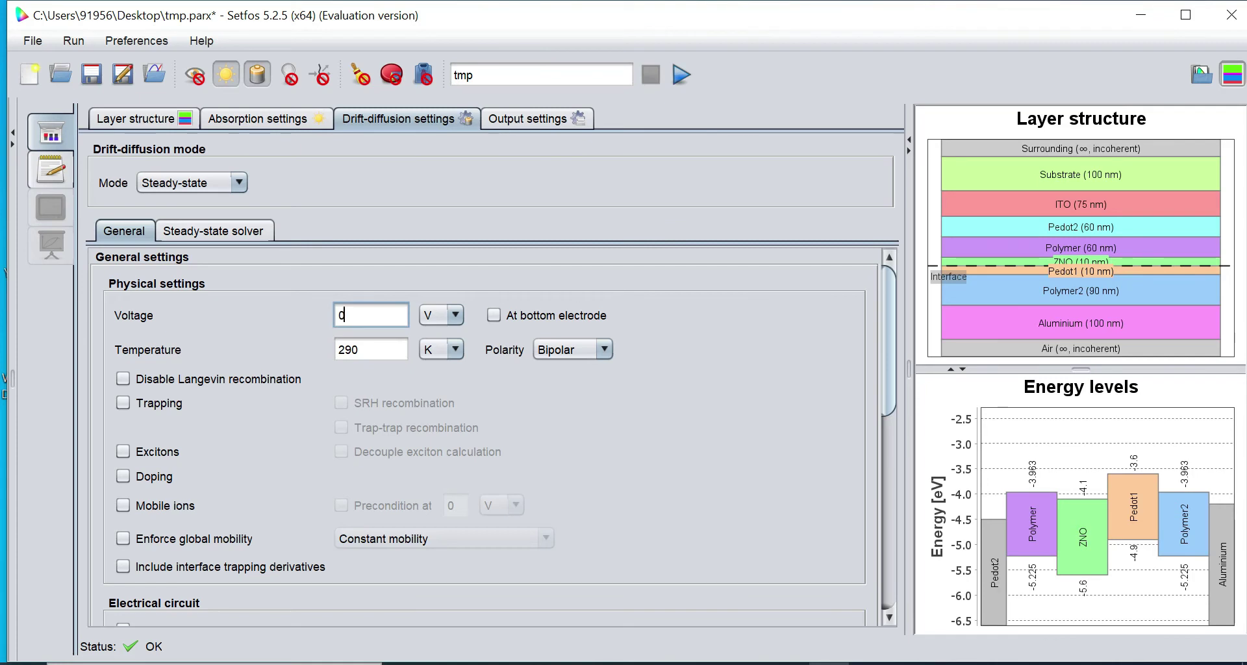
{"action": "left_click", "coordinate": [370, 350]}
{"action": "key", "text": "BackSpace"}
{"action": "key", "text": "BackSpace"}
{"action": "key", "text": "BackSpace"}
{"action": "type", "text": "313"}
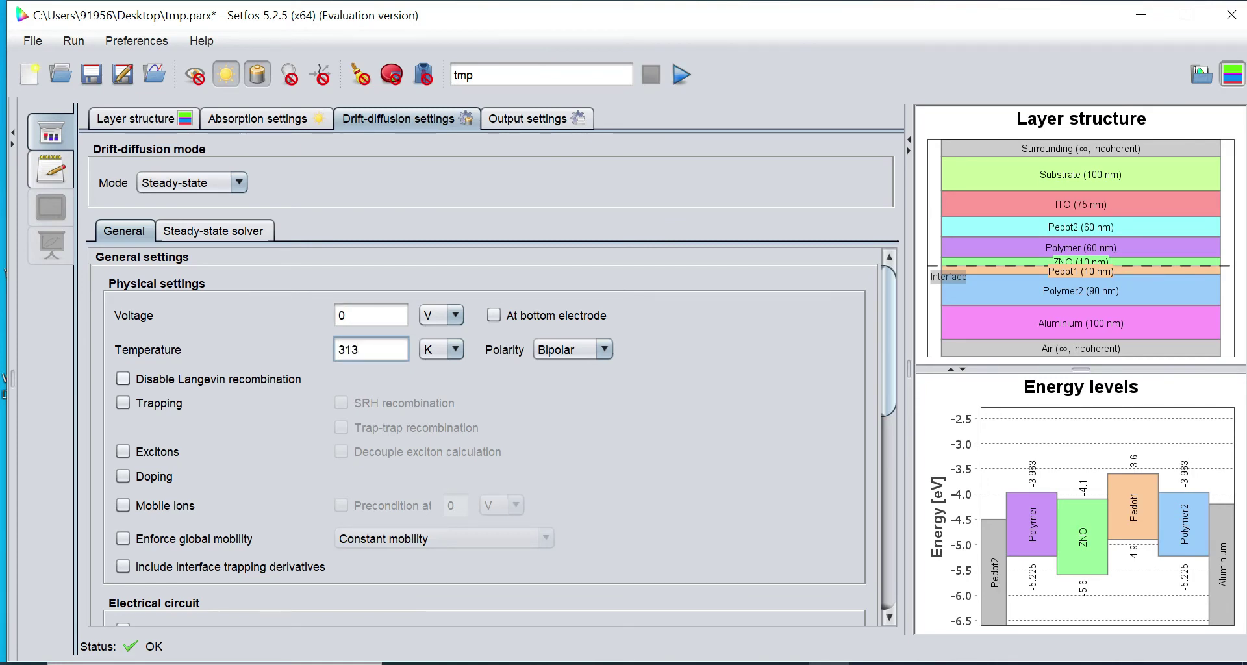
{"action": "left_click", "coordinate": [142, 479]}
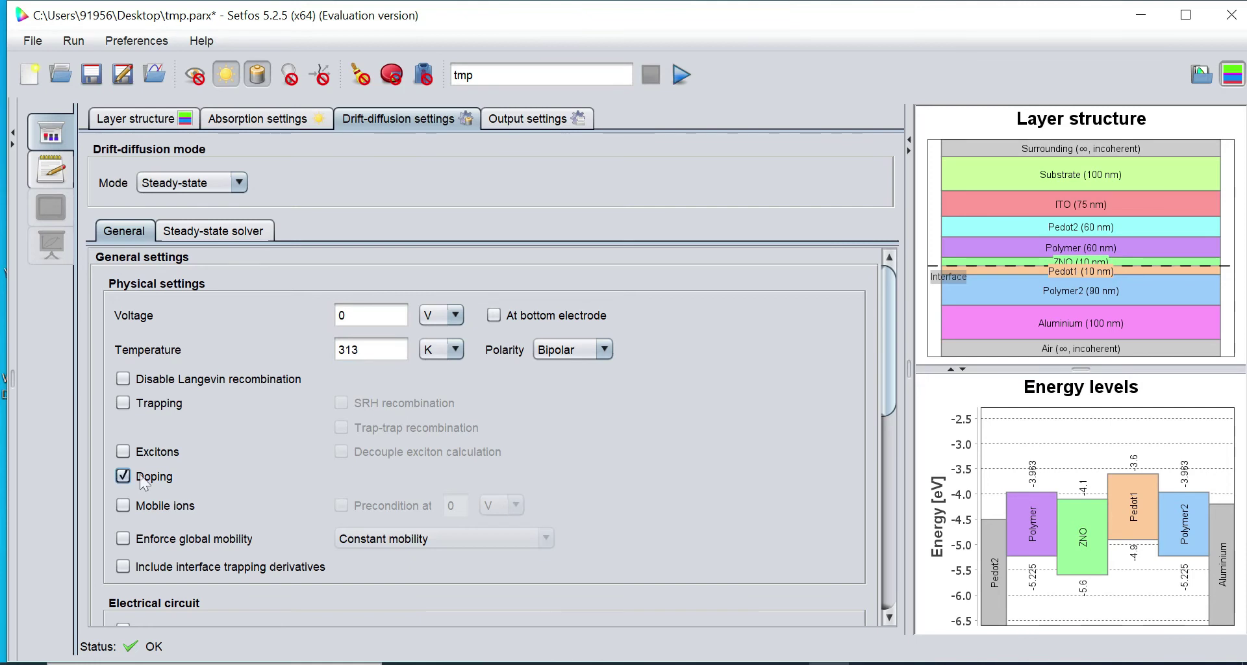
Set the solver's residuum criterion to relative change, adjust the tolerance, and limit maximum iterations
{"action": "left_click", "coordinate": [189, 240]}
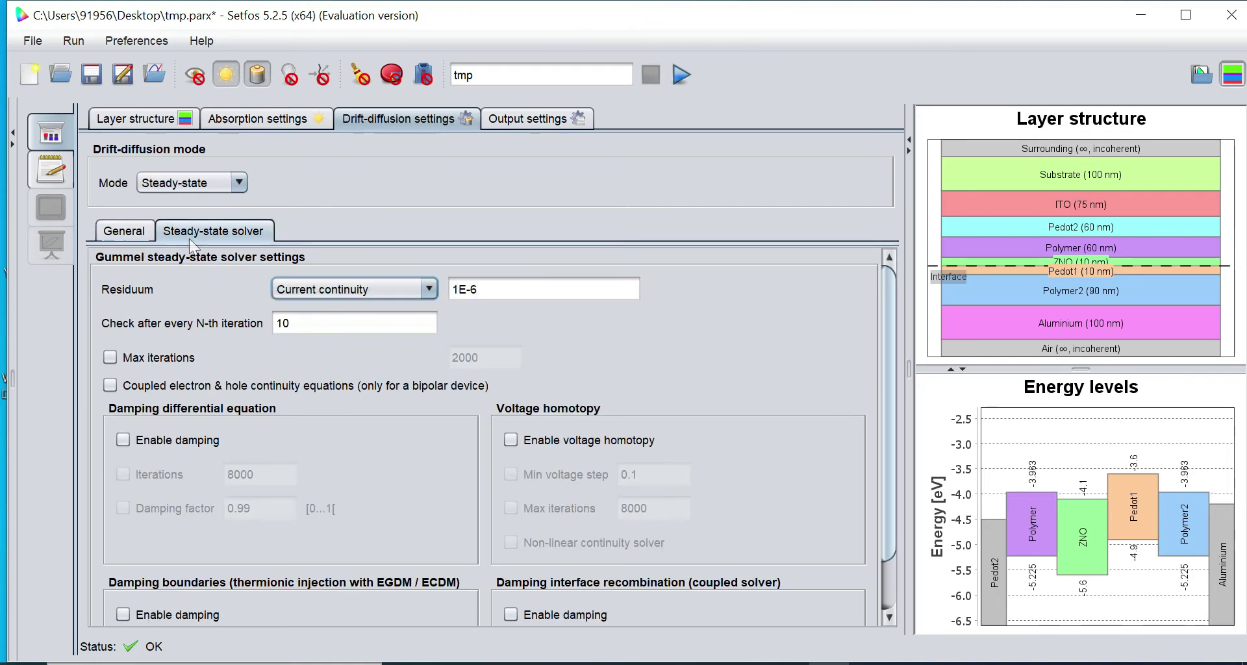
{"action": "left_click", "coordinate": [351, 287]}
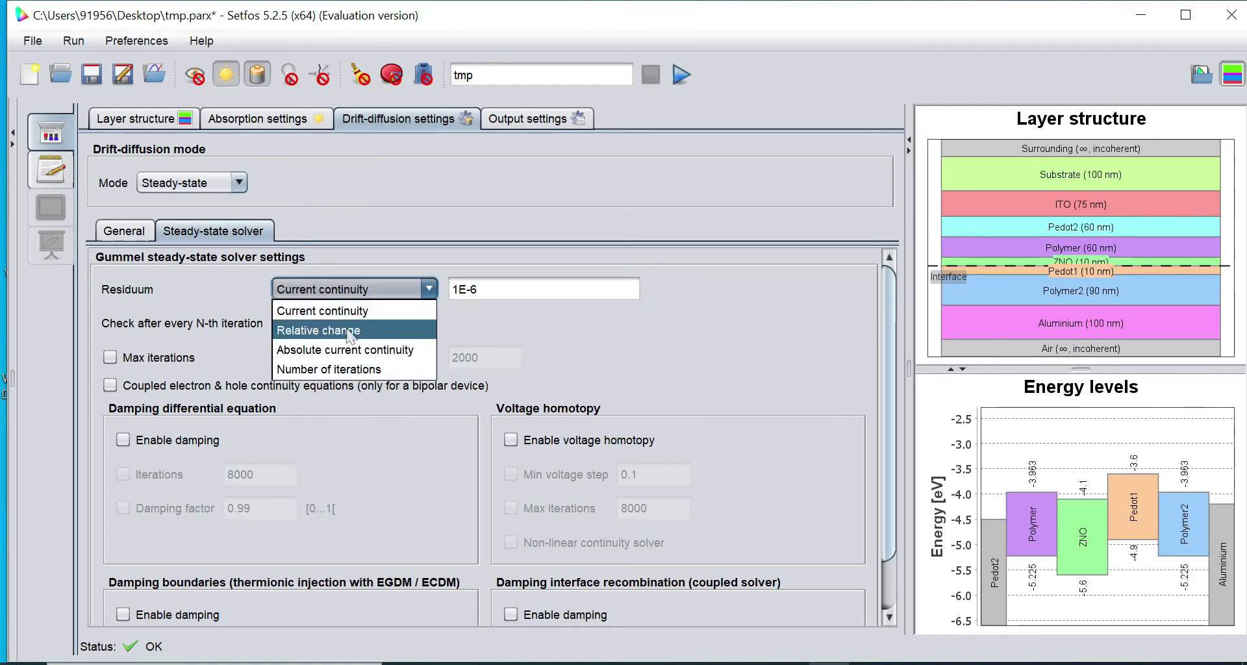
{"action": "left_click", "coordinate": [349, 331]}
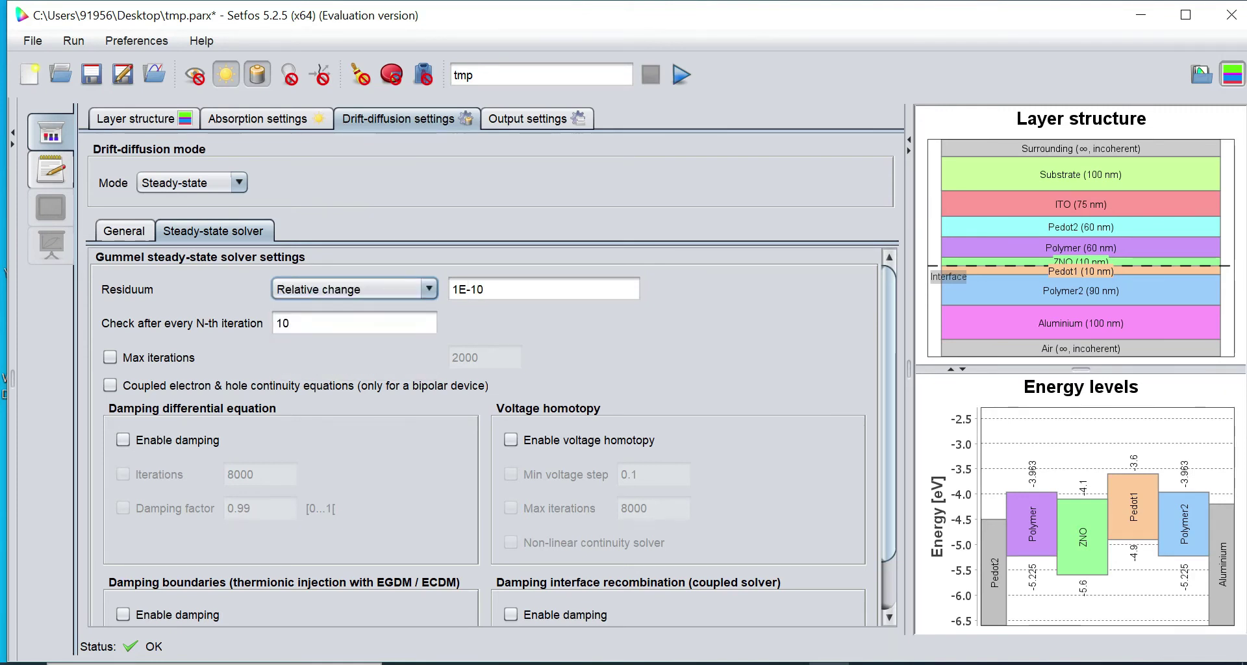
{"action": "left_click", "coordinate": [484, 290]}
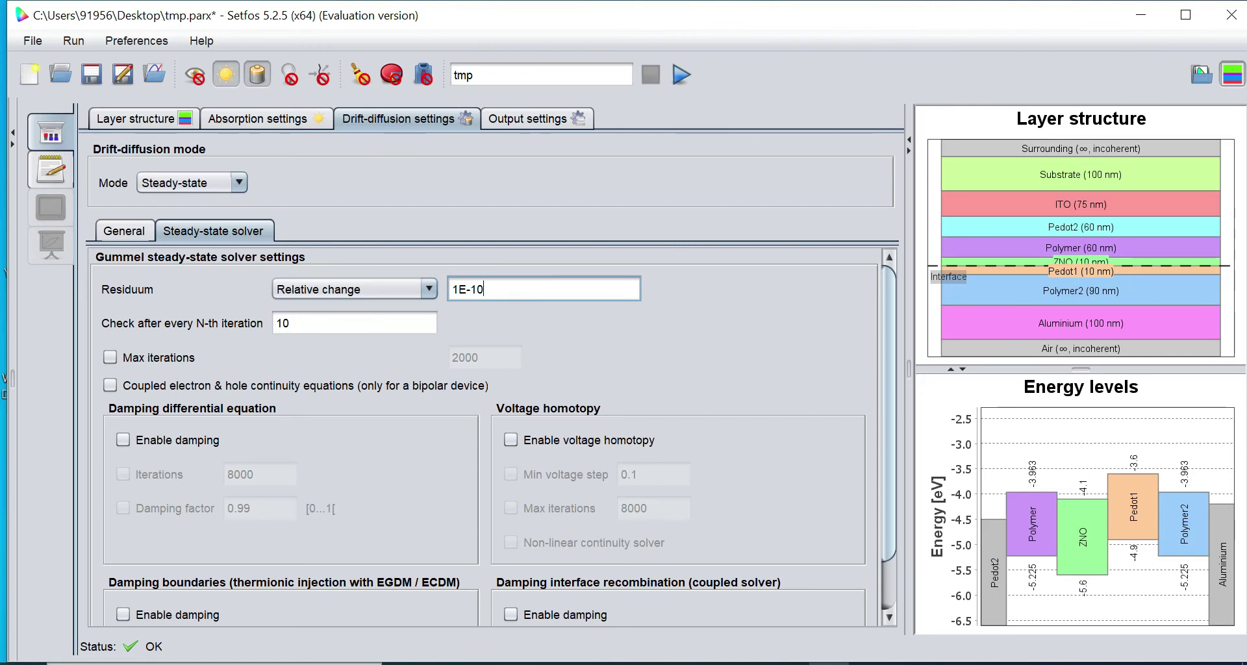
{"action": "key", "text": "BackSpace"}
{"action": "left_click", "coordinate": [354, 323]}
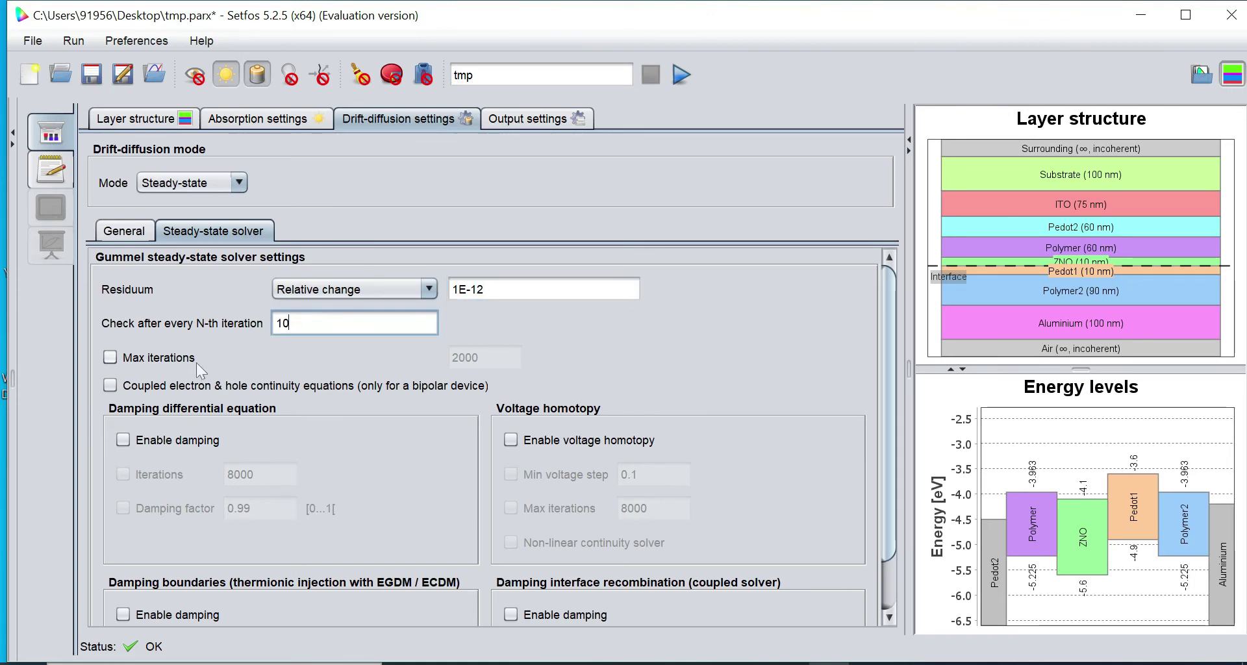
{"action": "left_click", "coordinate": [118, 361]}
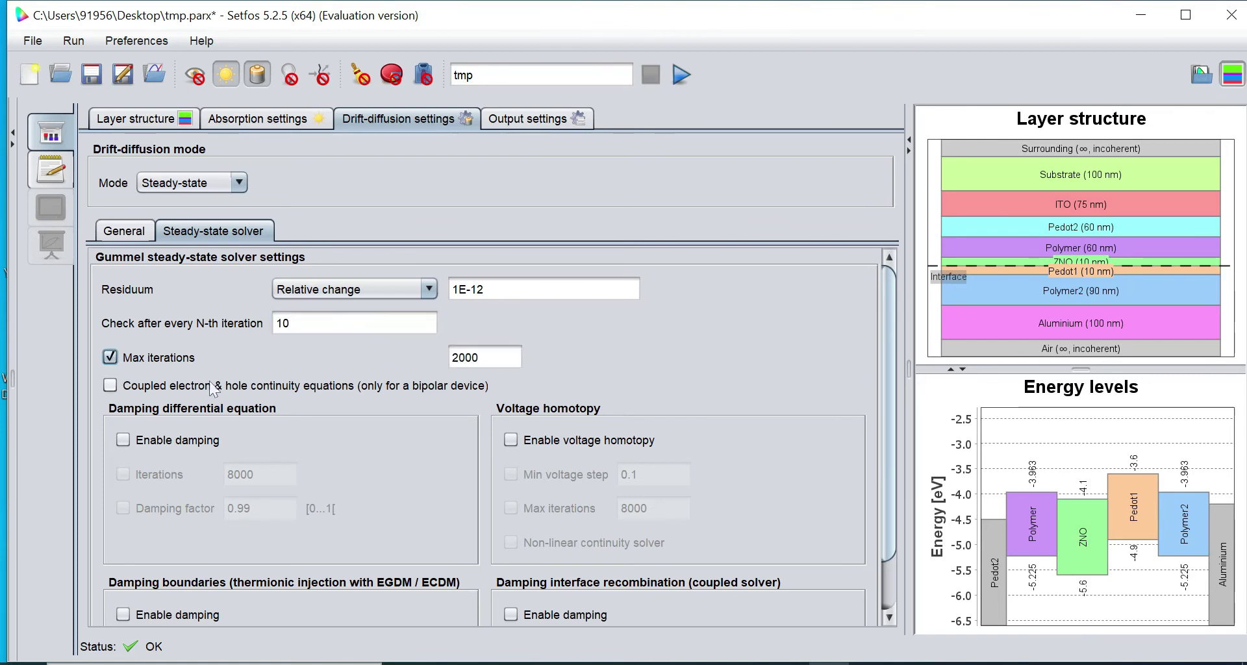
{"action": "left_click", "coordinate": [481, 357]}
{"action": "key", "text": "BackSpace"}
{"action": "key", "text": "BackSpace"}
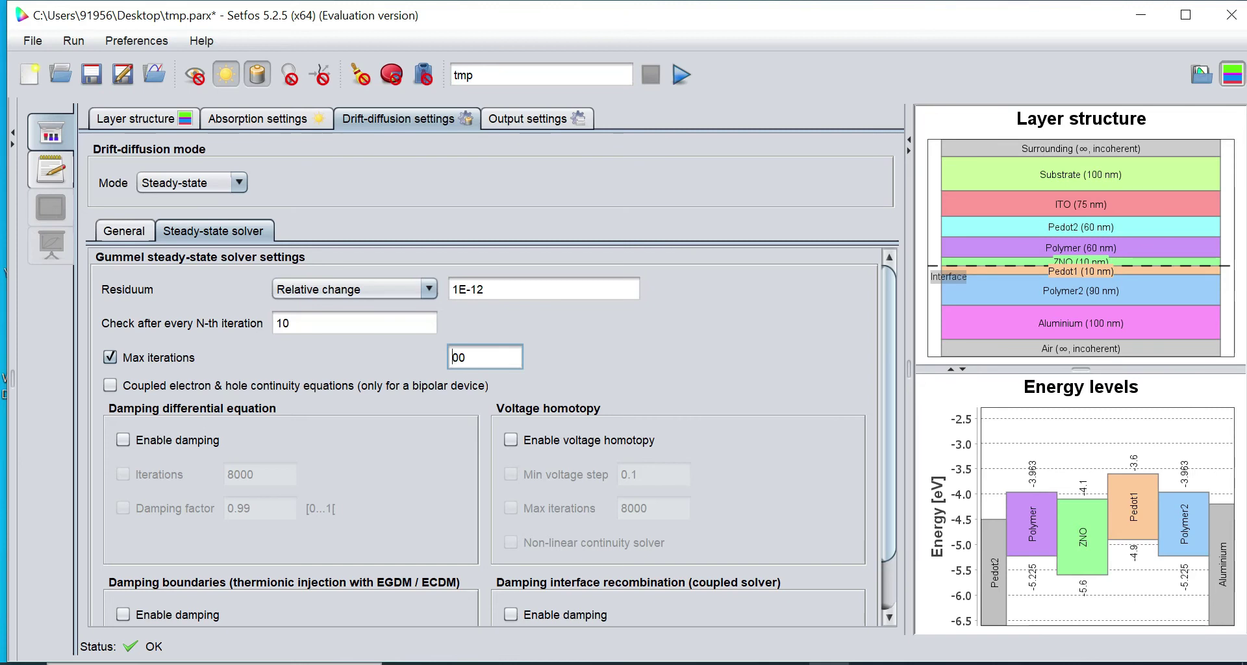
{"action": "type", "text": "150"}
Enable coupled continuity equations and damping with factor 0.7 and 20000 damping iterations
{"action": "left_click", "coordinate": [149, 384]}
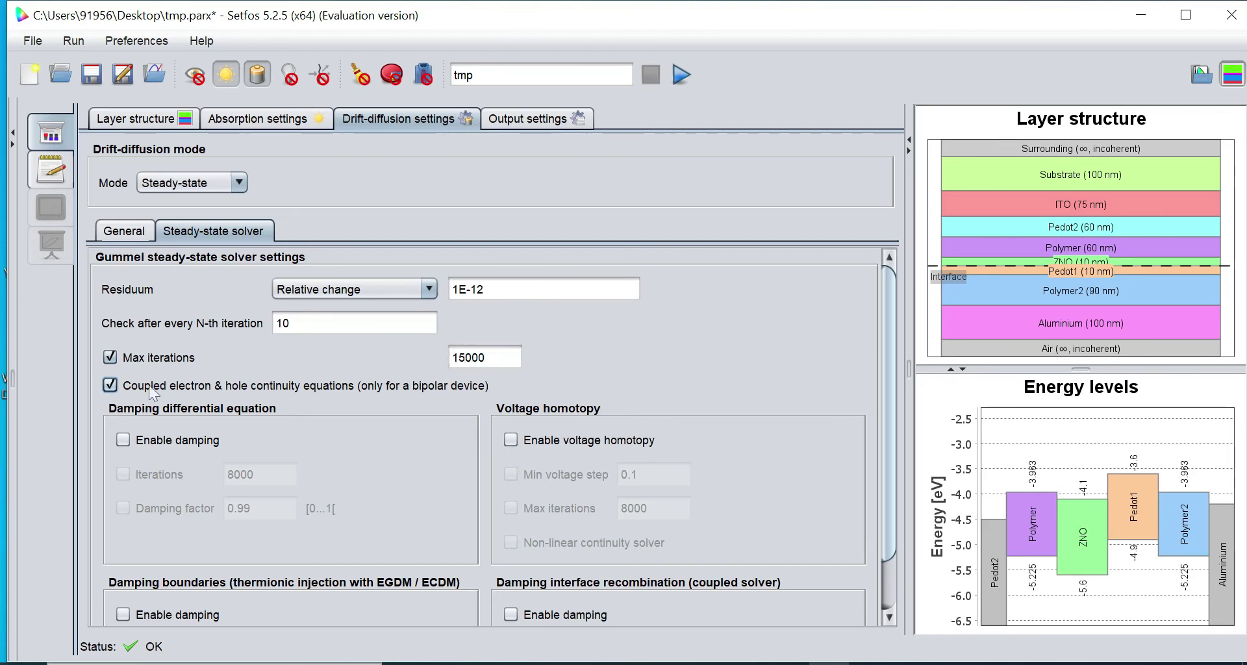
{"action": "left_click", "coordinate": [124, 440]}
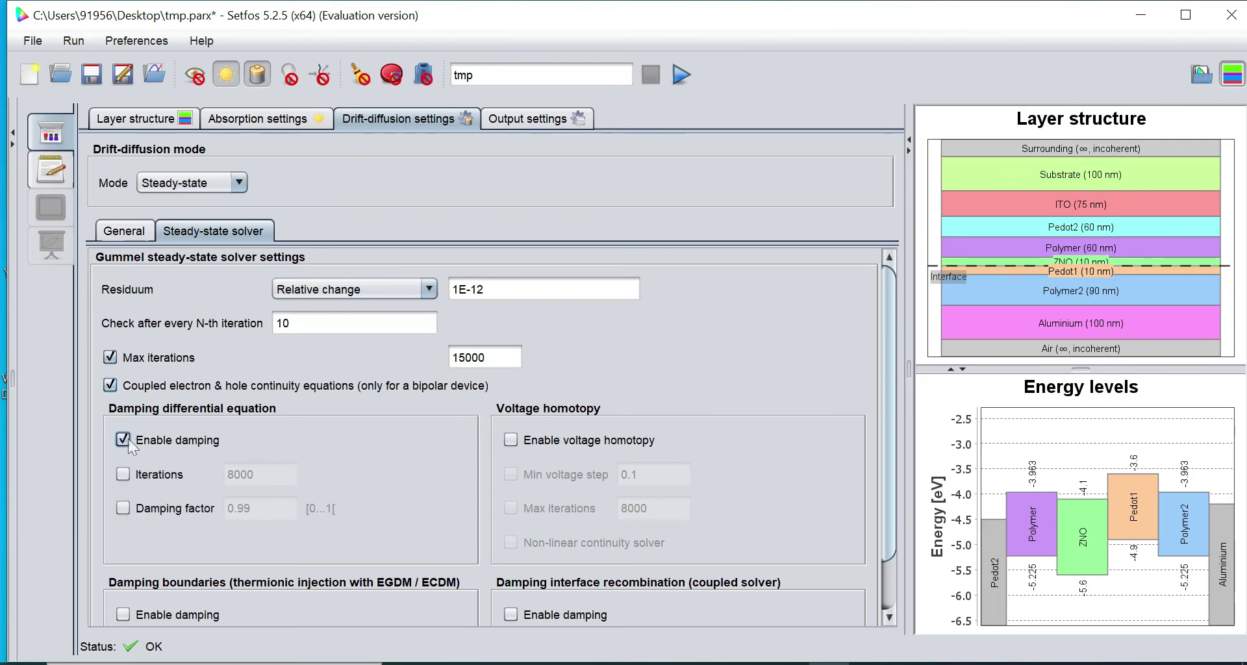
{"action": "left_click", "coordinate": [124, 473]}
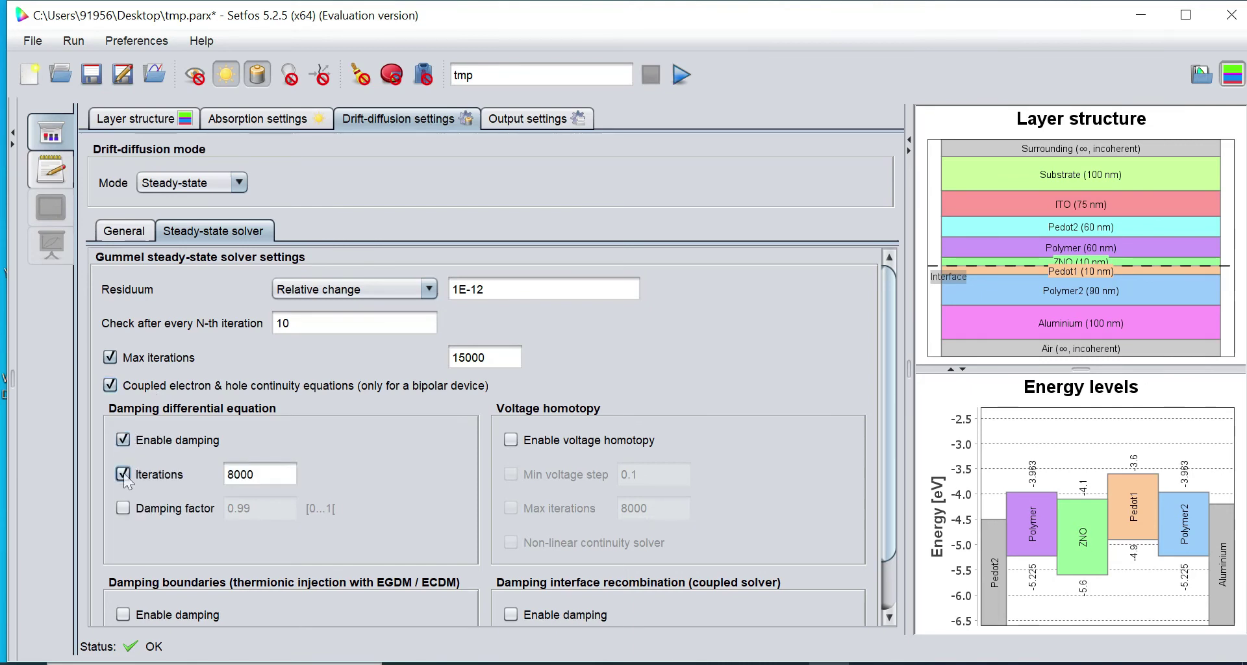
{"action": "left_click", "coordinate": [123, 513]}
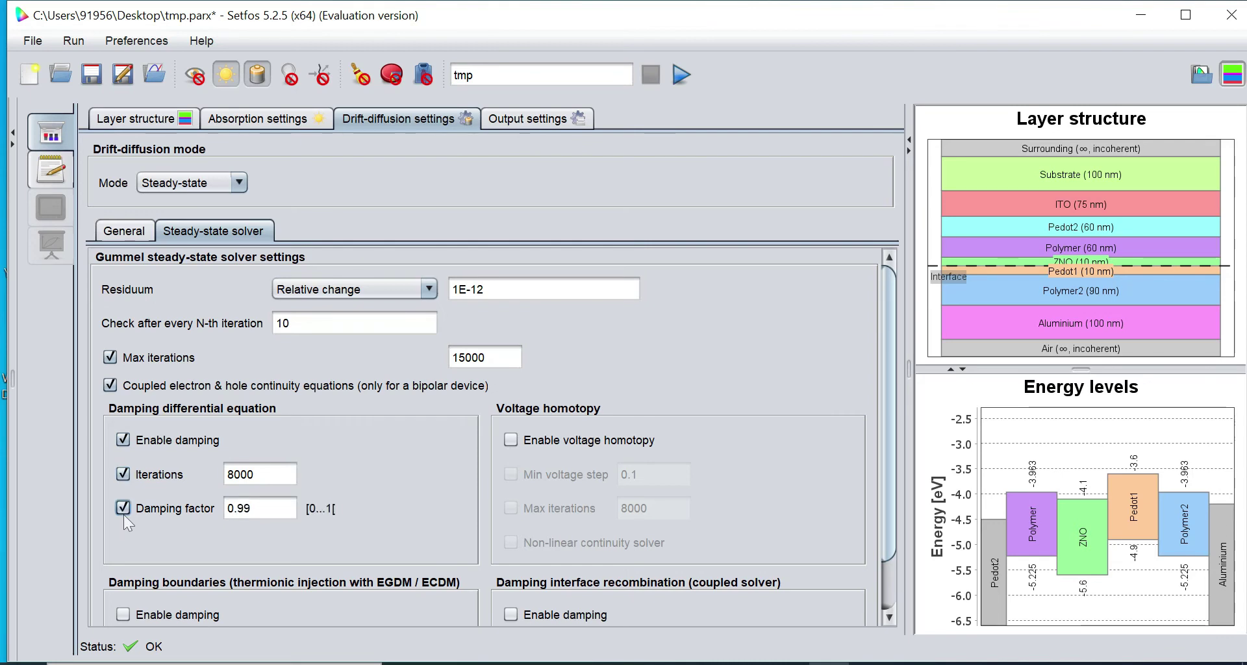
{"action": "left_click", "coordinate": [260, 508]}
{"action": "key", "text": "BackSpace"}
{"action": "key", "text": "BackSpace"}
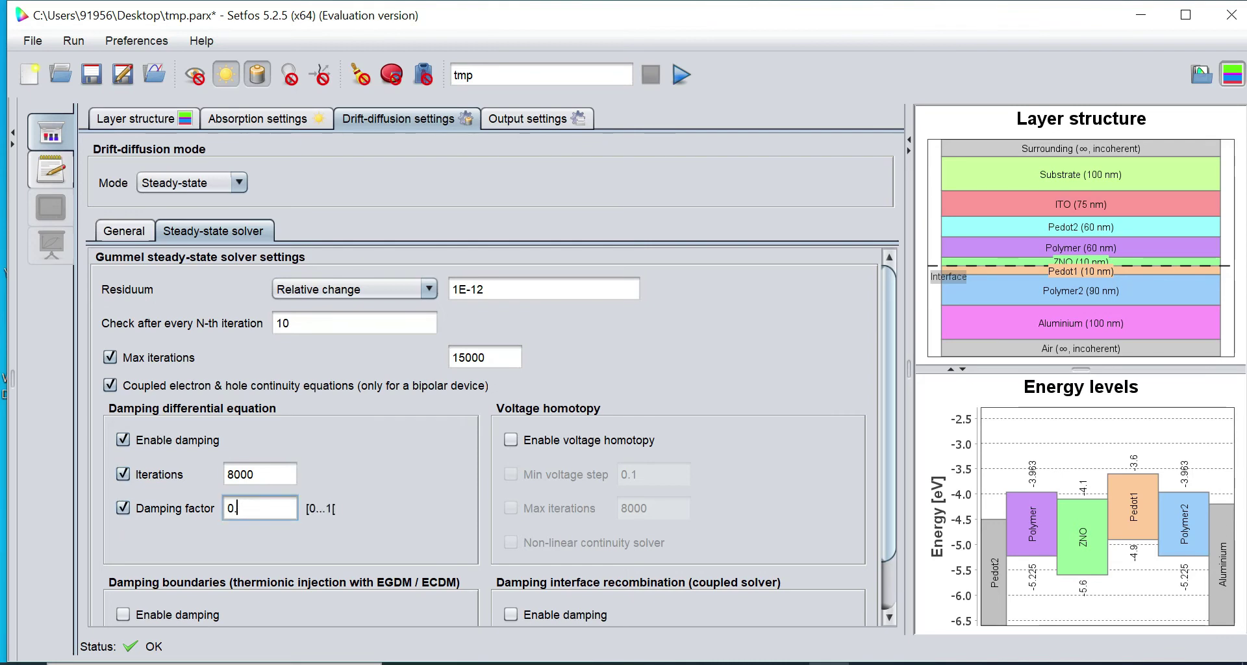
{"action": "type", "text": "7"}
{"action": "left_click", "coordinate": [257, 475]}
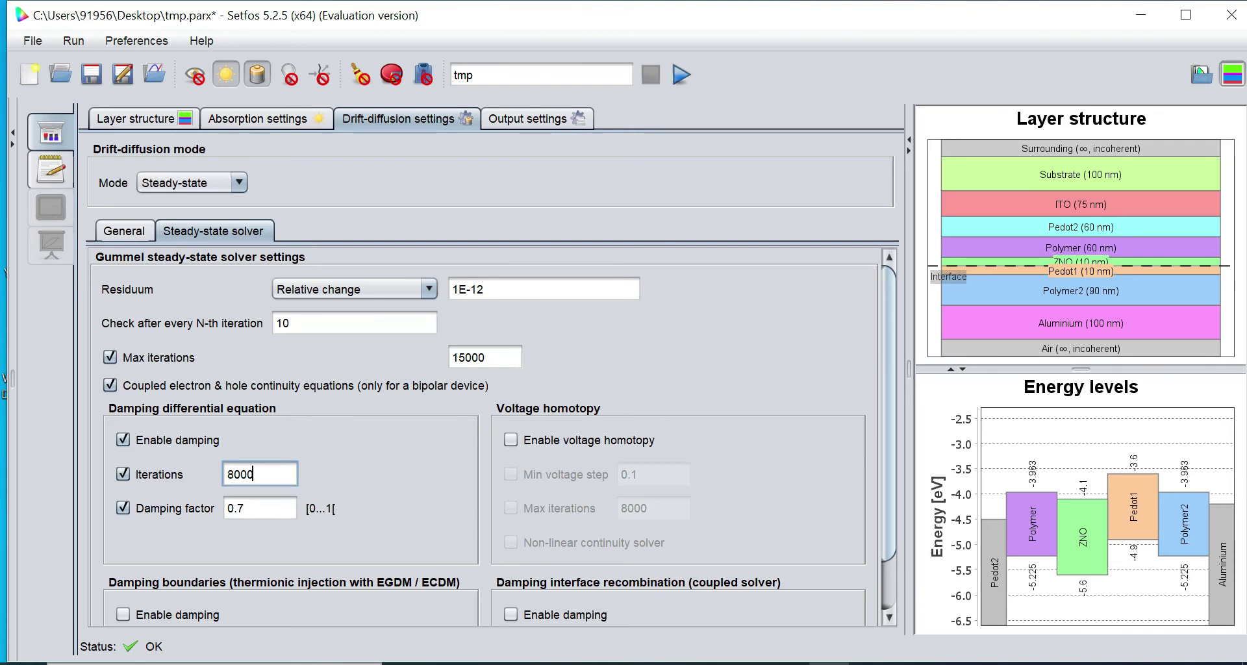
{"action": "left_click", "coordinate": [239, 474]}
{"action": "key", "text": "BackSpace"}
{"action": "key", "text": "BackSpace"}
{"action": "type", "text": "2"}
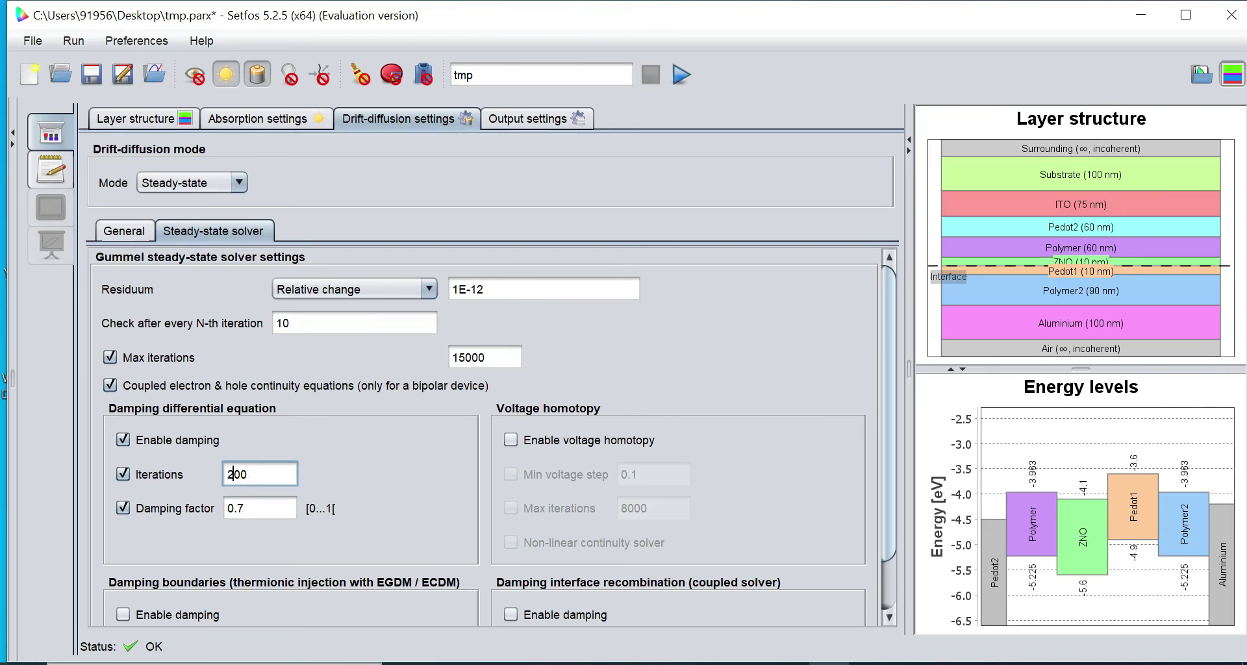
{"action": "type", "text": "00"}
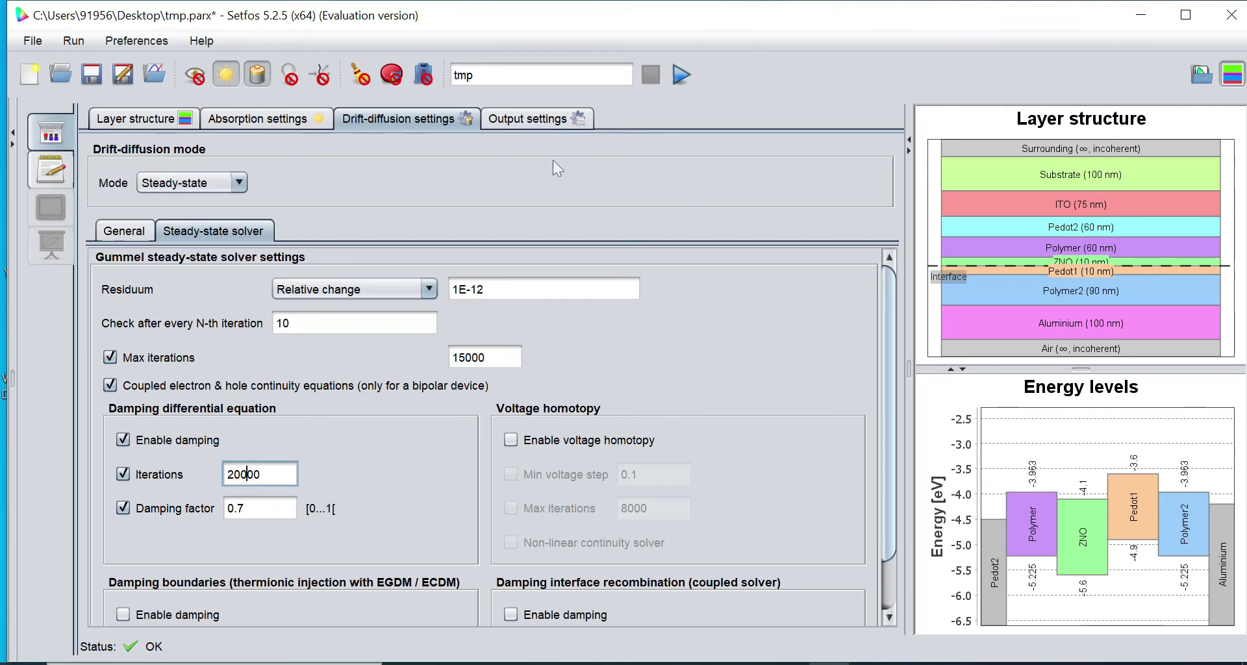
Turn on sweep mode and choose Electrical > Voltage as the sweep parameter
{"action": "left_click", "coordinate": [361, 77]}
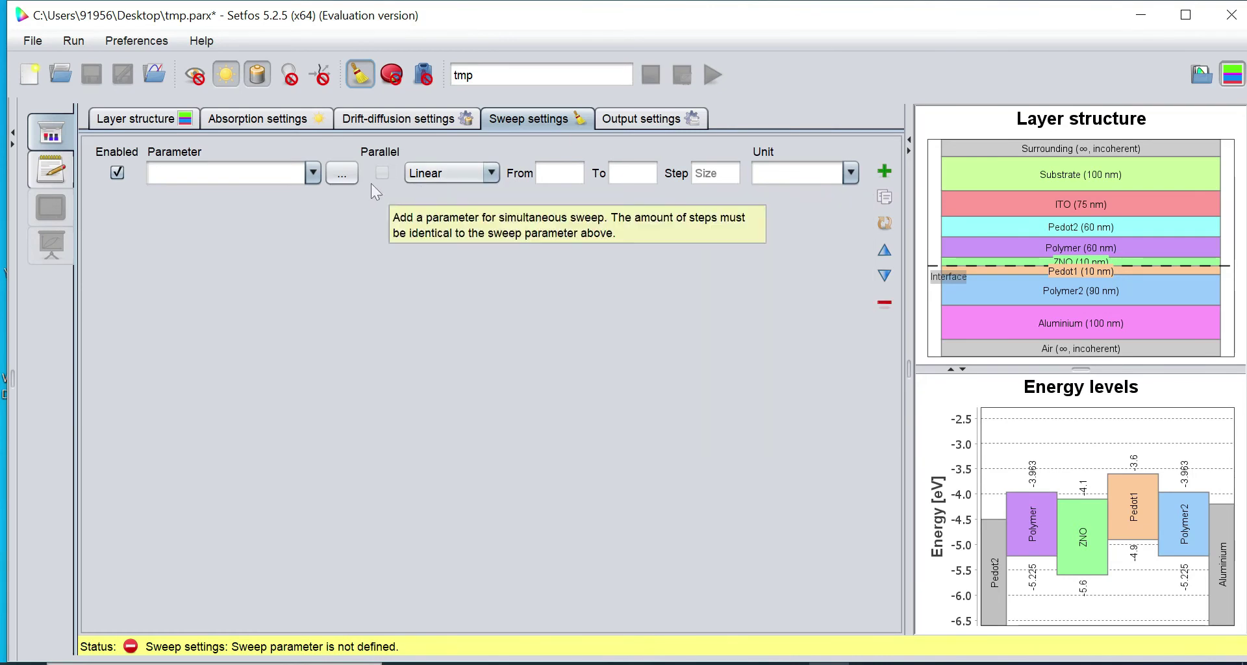
{"action": "left_click", "coordinate": [342, 174]}
{"action": "mouse_move", "coordinate": [368, 212]}
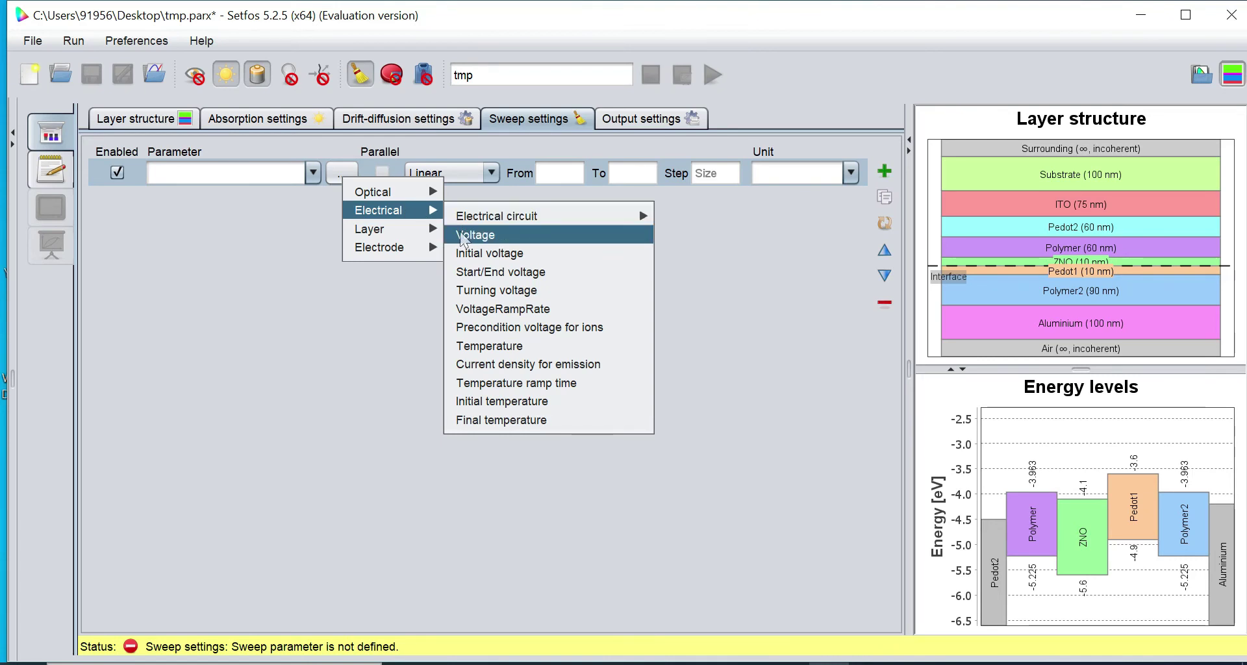
{"action": "mouse_move", "coordinate": [437, 238]}
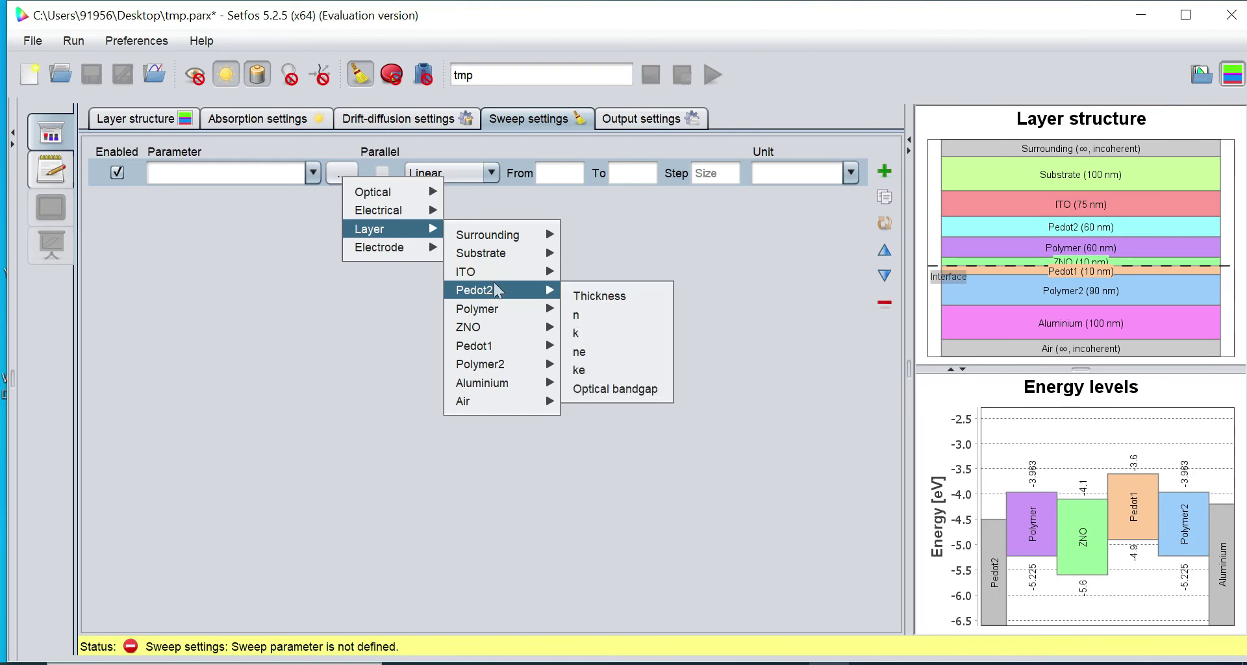
{"action": "mouse_move", "coordinate": [402, 248]}
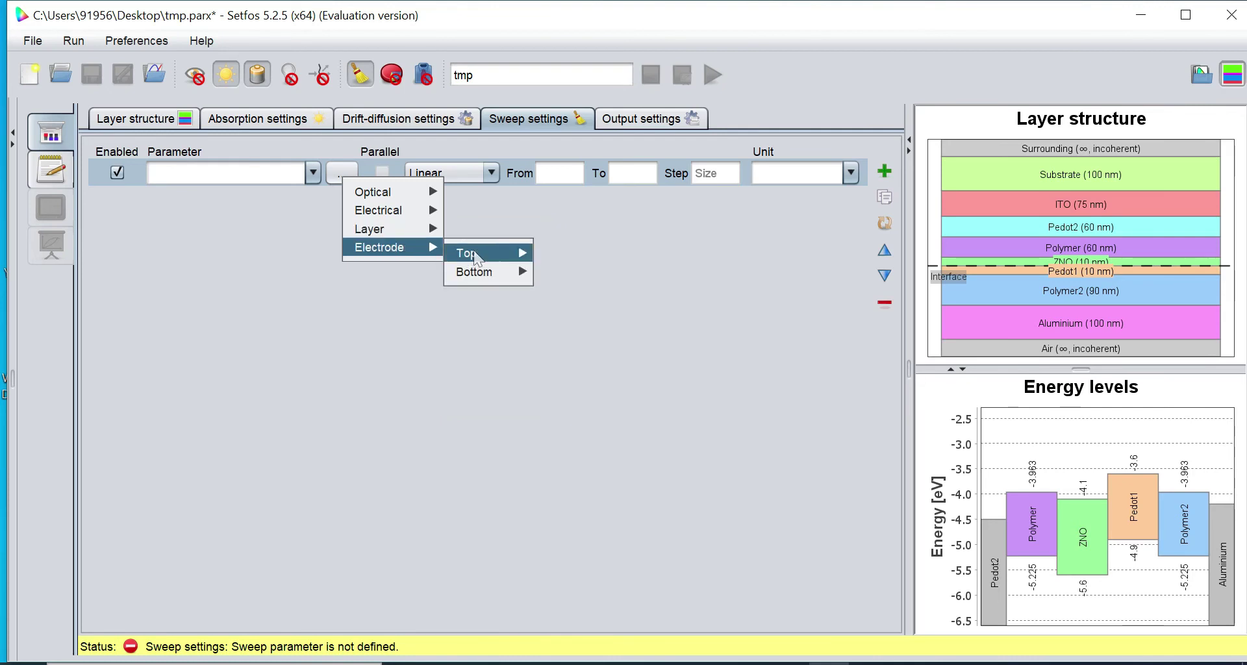
{"action": "mouse_move", "coordinate": [477, 257]}
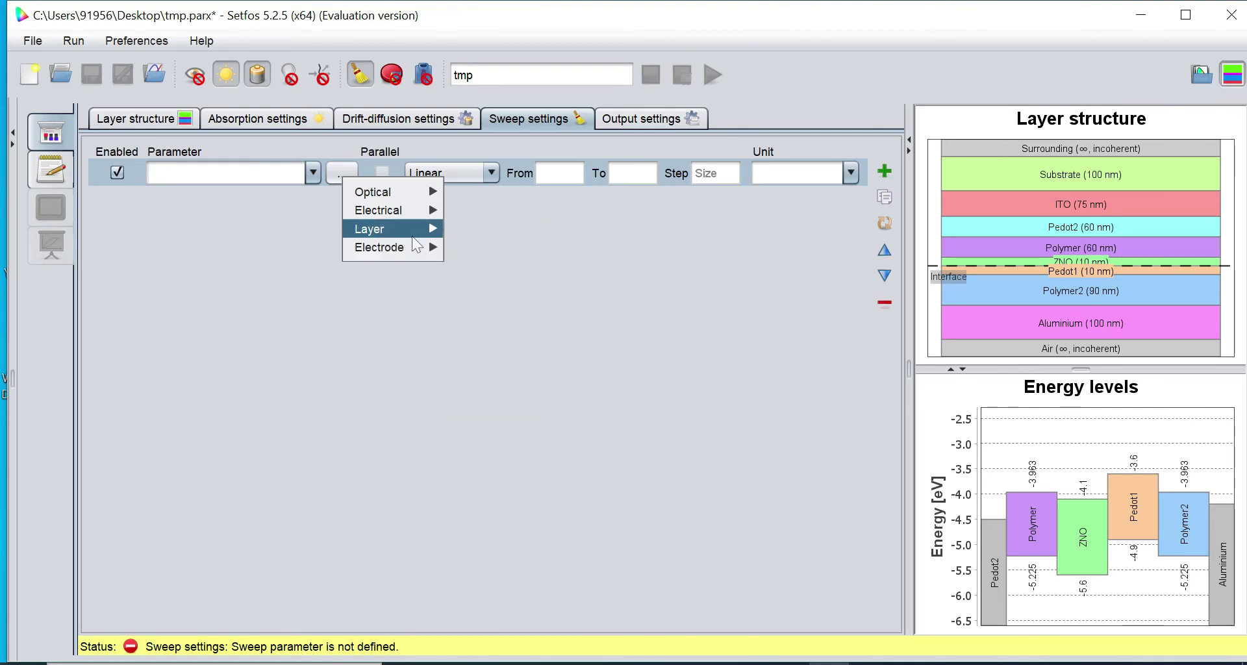
{"action": "mouse_move", "coordinate": [417, 213]}
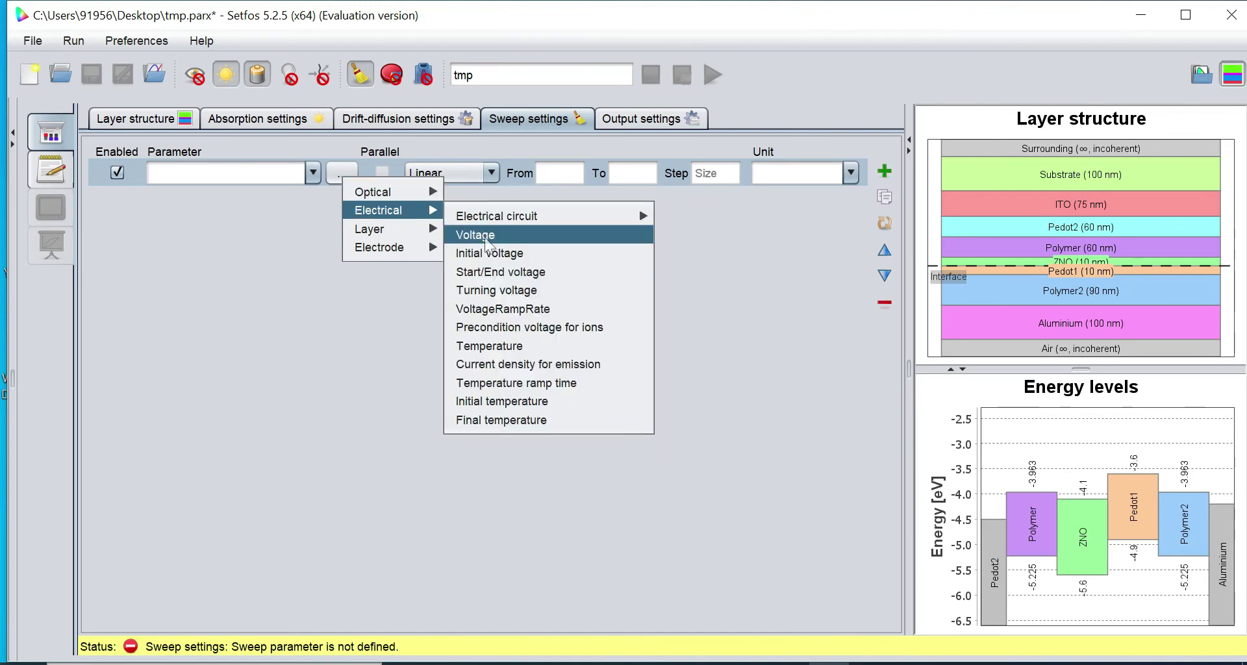
{"action": "left_click", "coordinate": [486, 238]}
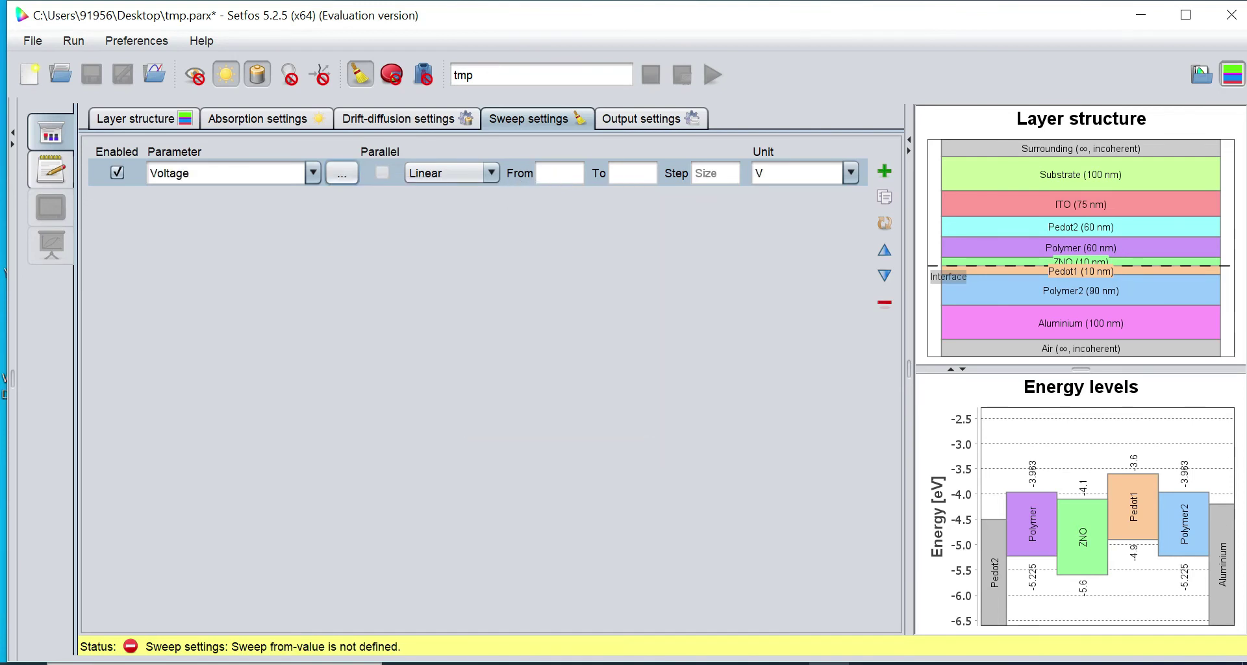
Set the voltage sweep range from 0 to 1.5 V with a 0.1 step
{"action": "left_click", "coordinate": [549, 173]}
{"action": "type", "text": "0"}
{"action": "left_click", "coordinate": [624, 173]}
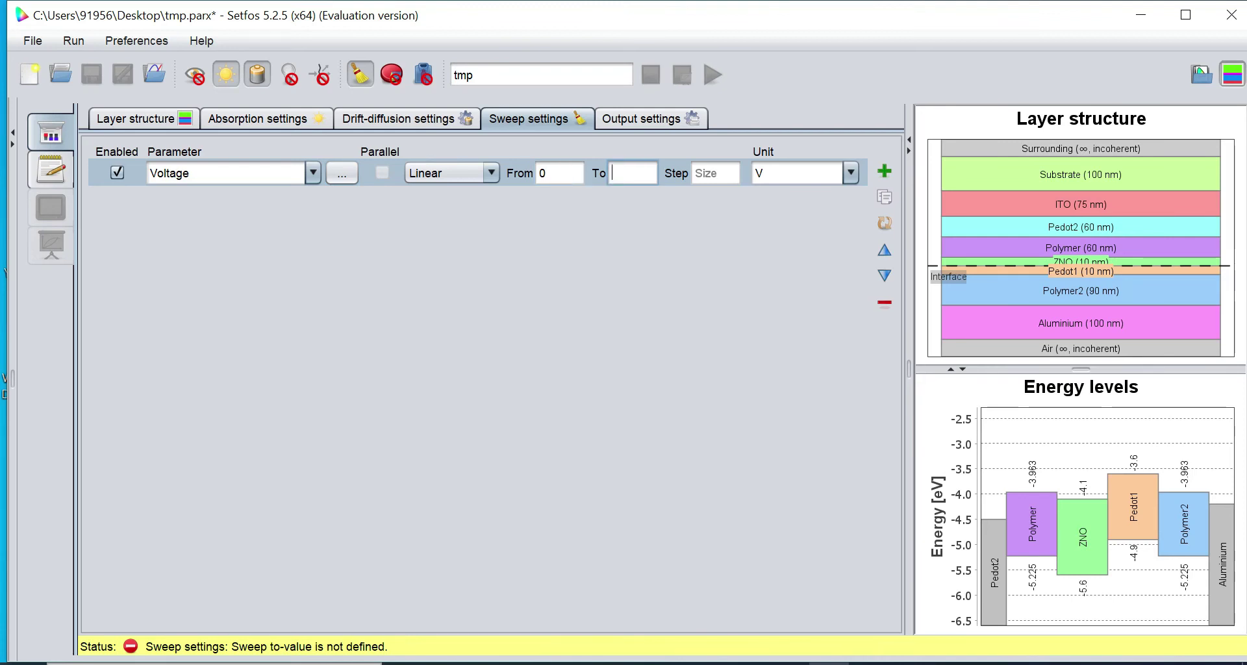
{"action": "type", "text": "1.5"}
{"action": "left_click", "coordinate": [715, 173]}
{"action": "type", "text": "0.1"}
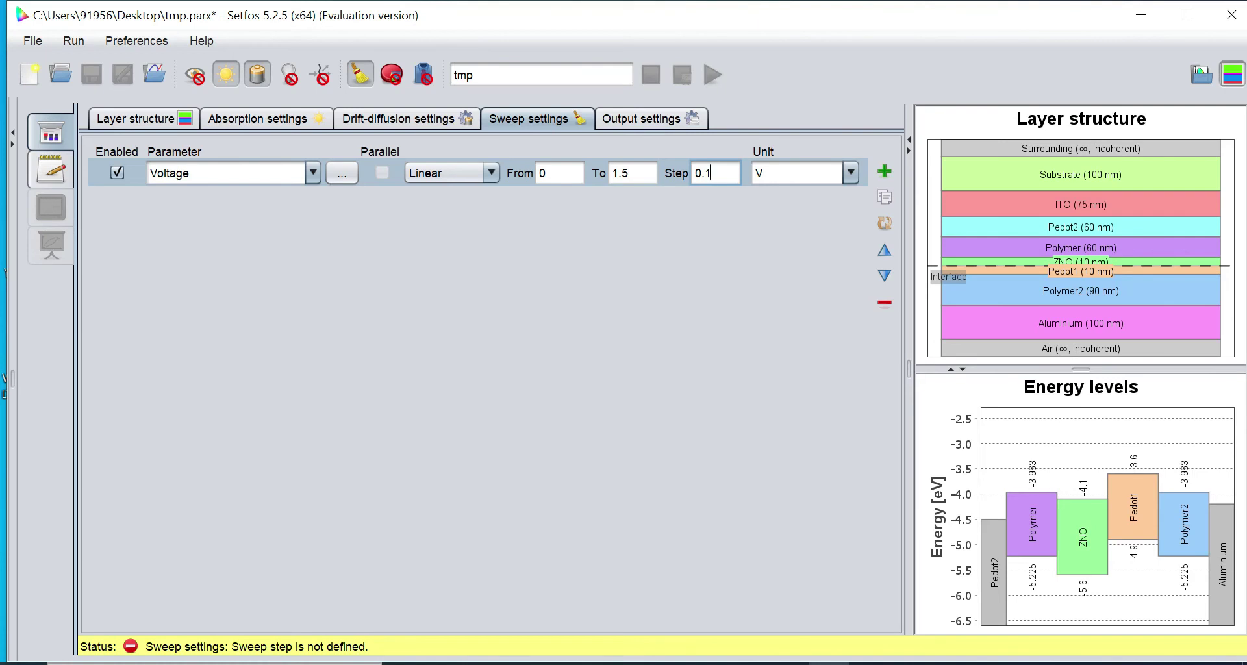
Replace the project name 'tmp' with Tandem-IV so it saves as Tandem-IV.parx
{"action": "left_click", "coordinate": [154, 123]}
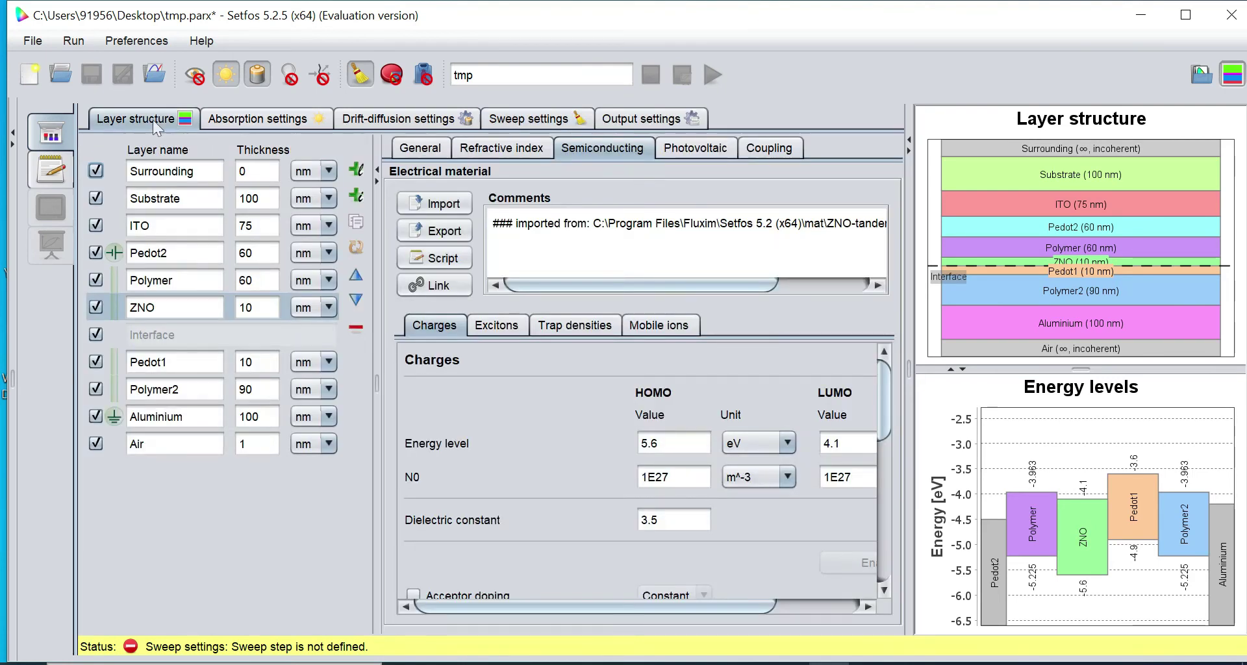
{"action": "left_click", "coordinate": [473, 75]}
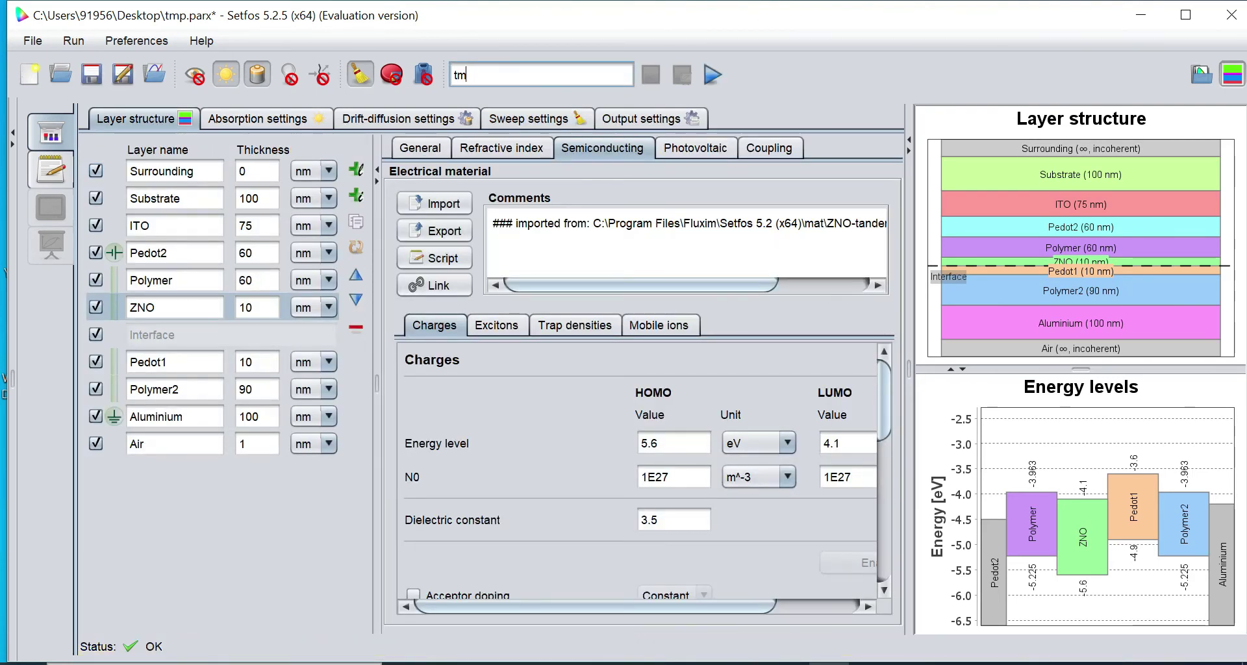
{"action": "key", "text": "BackSpace"}
{"action": "key", "text": "BackSpace"}
{"action": "type", "text": "tANDE"}
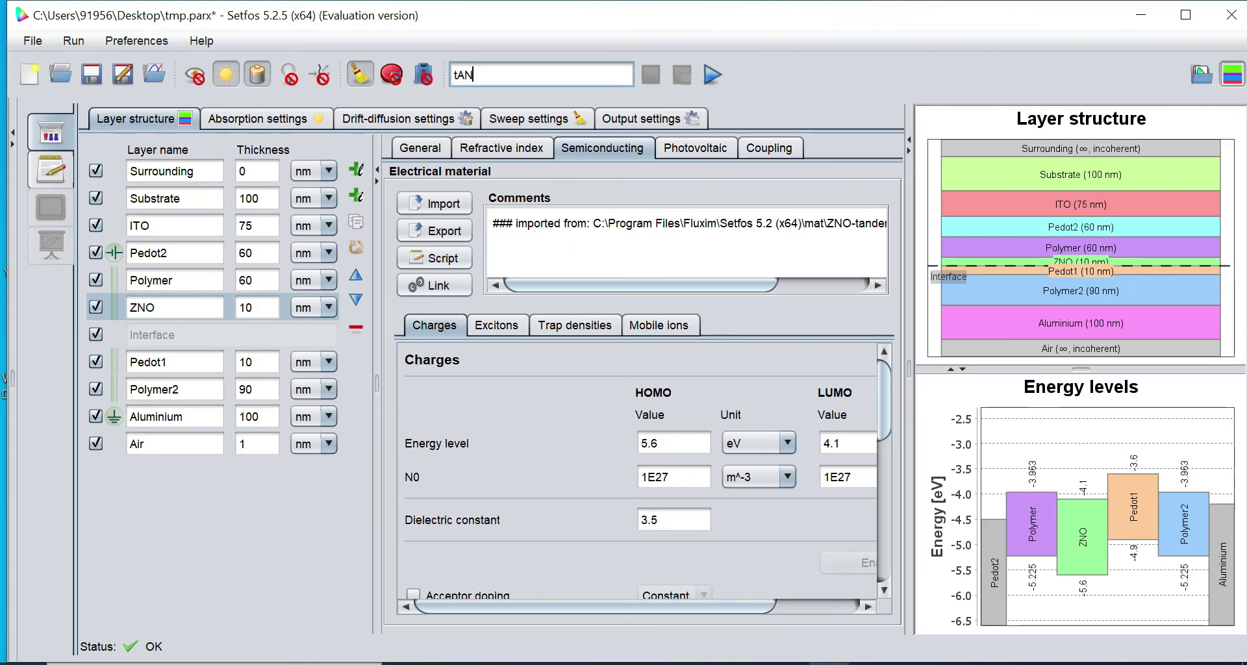
{"action": "key", "text": "BackSpace"}
{"action": "key", "text": "BackSpace"}
{"action": "key", "text": "BackSpace"}
{"action": "key", "text": "BackSpace"}
{"action": "type", "text": "Tandem-IV"}
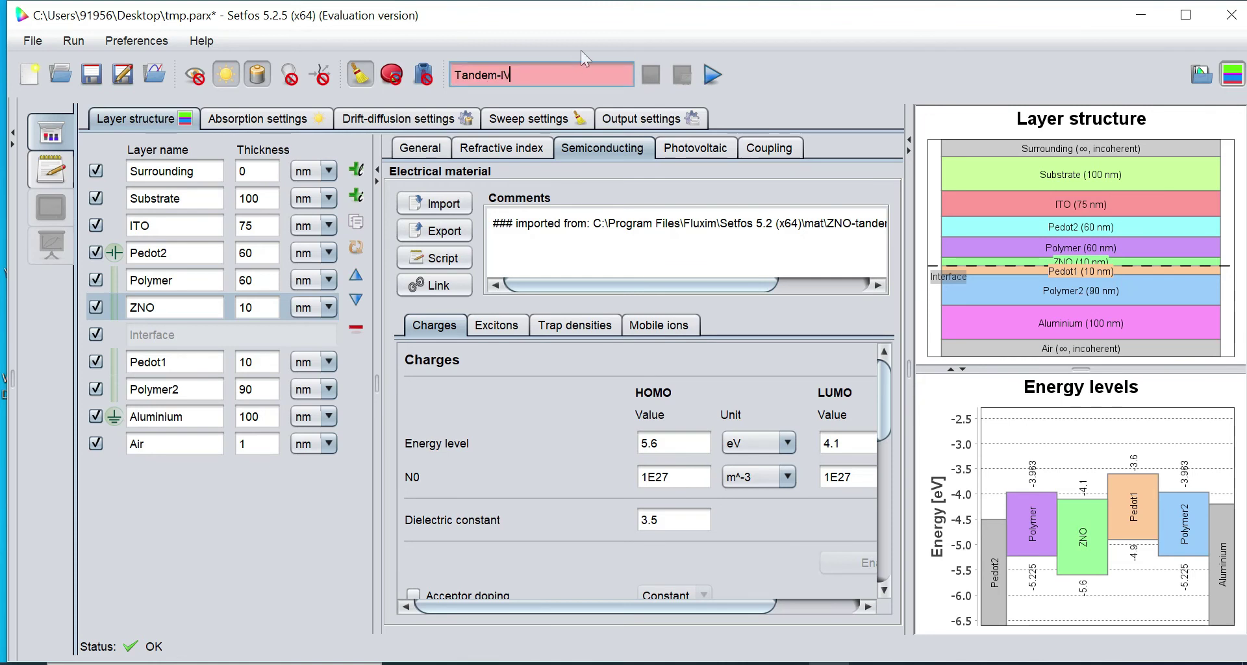
{"action": "key", "text": "Return"}
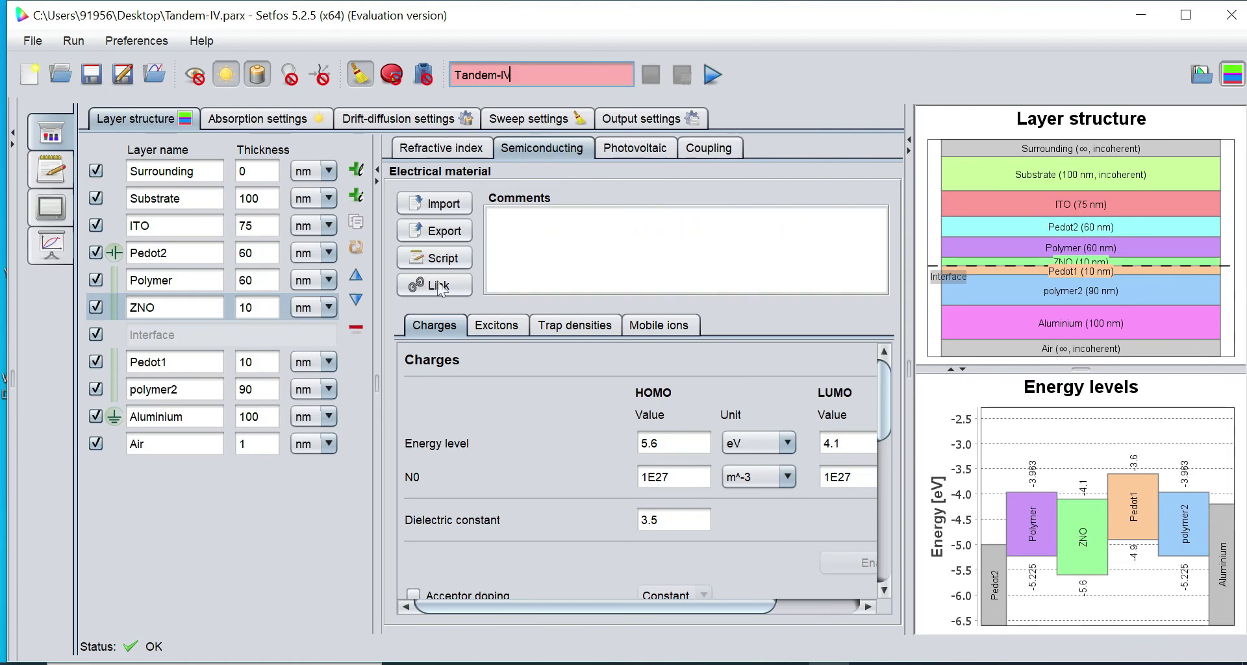
Run the simulation and review IV key figures: Voc 1.1785 V, Jsc -6.79 mA/cm², FF 0.70
{"action": "left_click", "coordinate": [712, 76]}
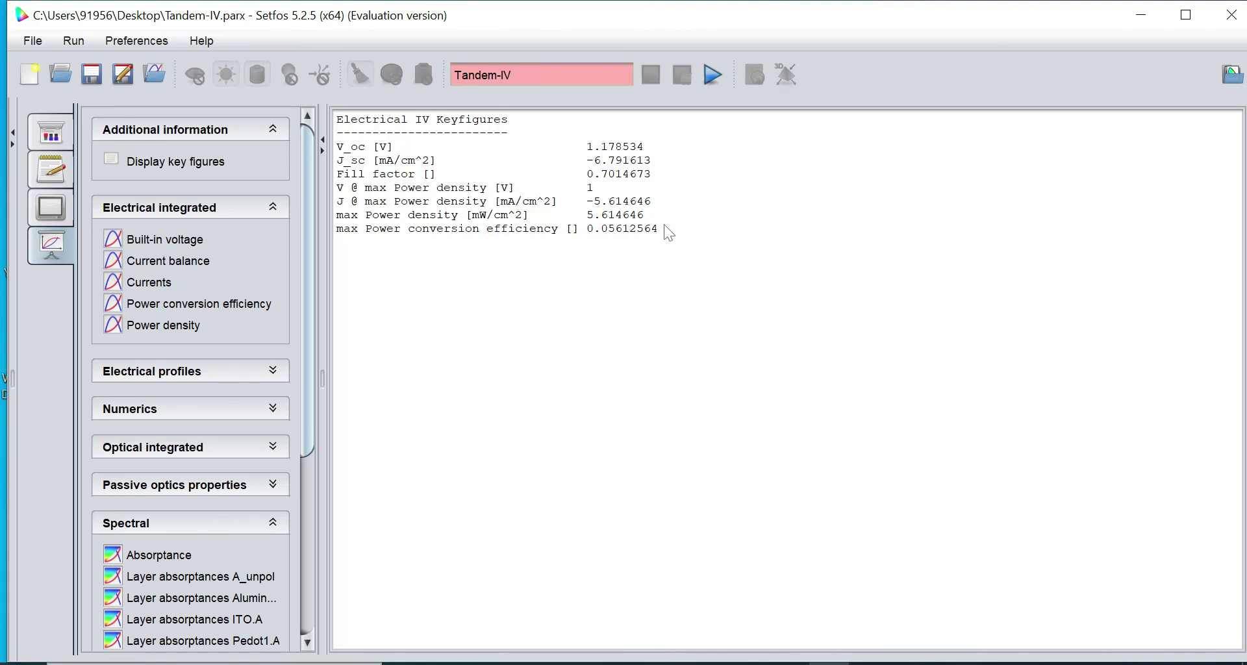
{"action": "left_click_drag", "start_coordinate": [664, 231], "coordinate": [336, 149]}
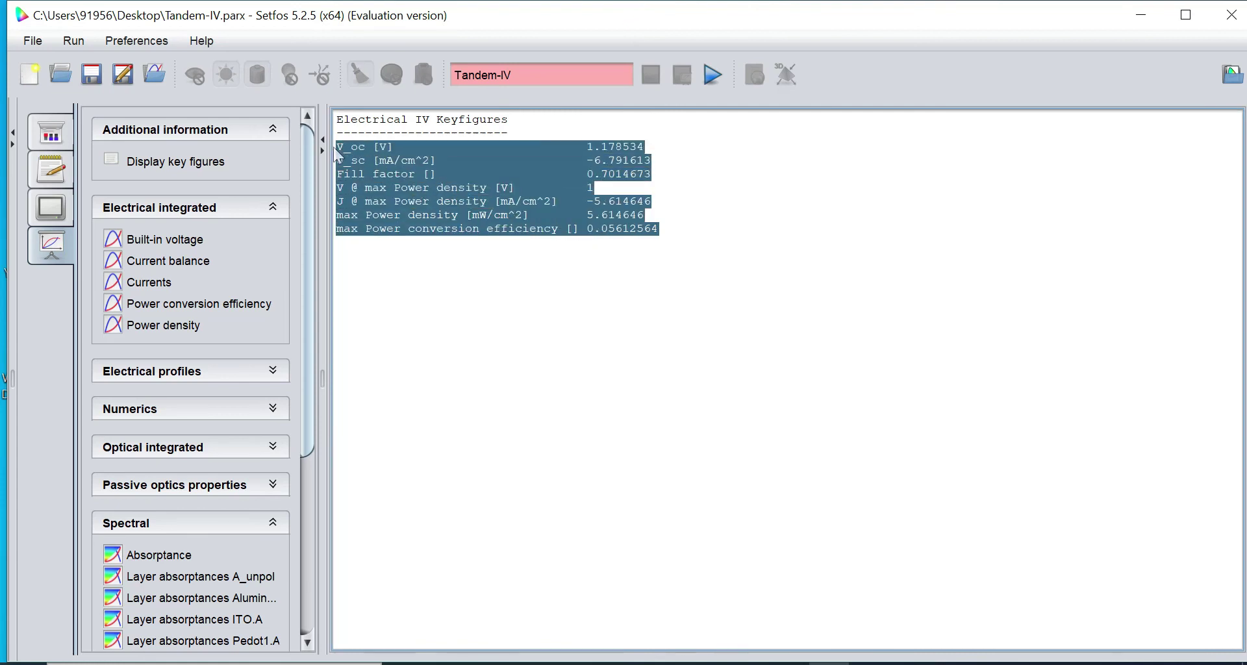
{"action": "left_click", "coordinate": [388, 189]}
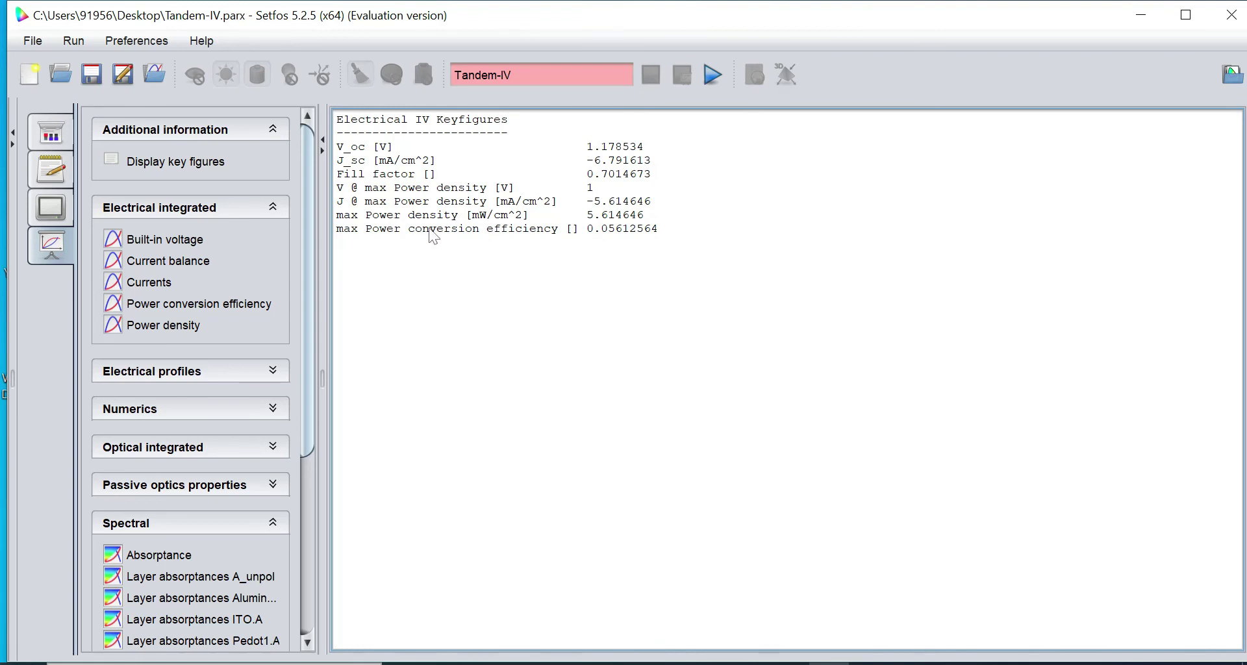
Show the Currents plot and hide the Jrec, Jmean and Ja curves, leaving only Jc
{"action": "left_click", "coordinate": [151, 289]}
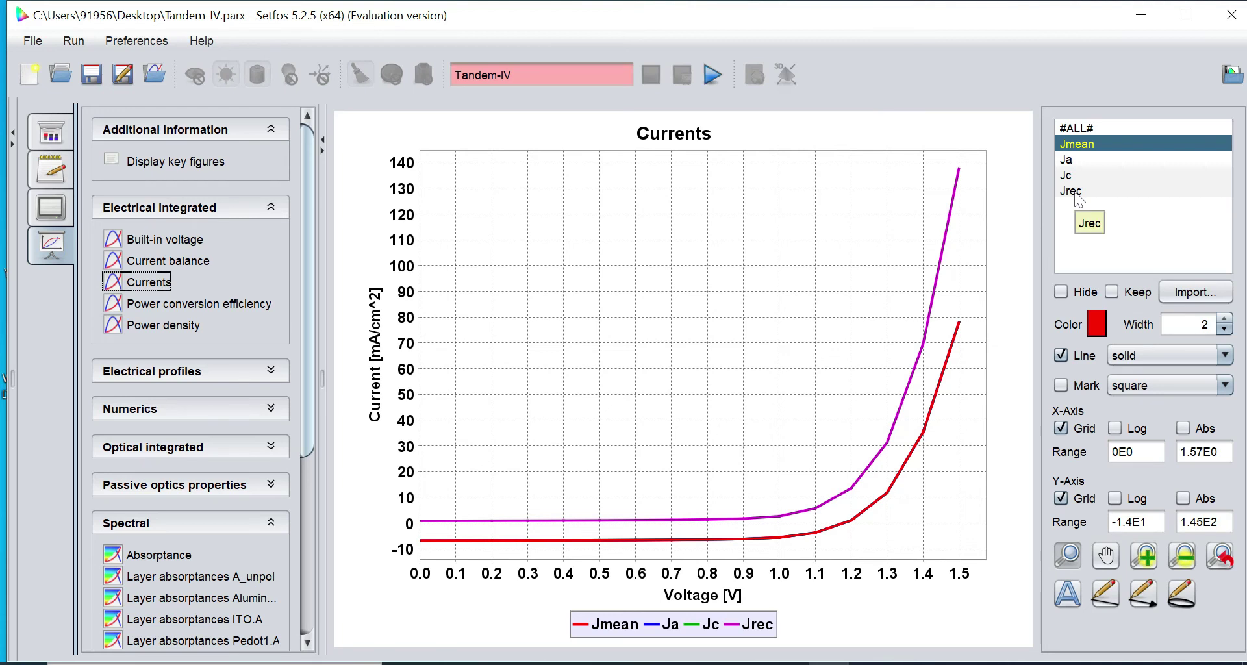
{"action": "left_click", "coordinate": [1066, 197]}
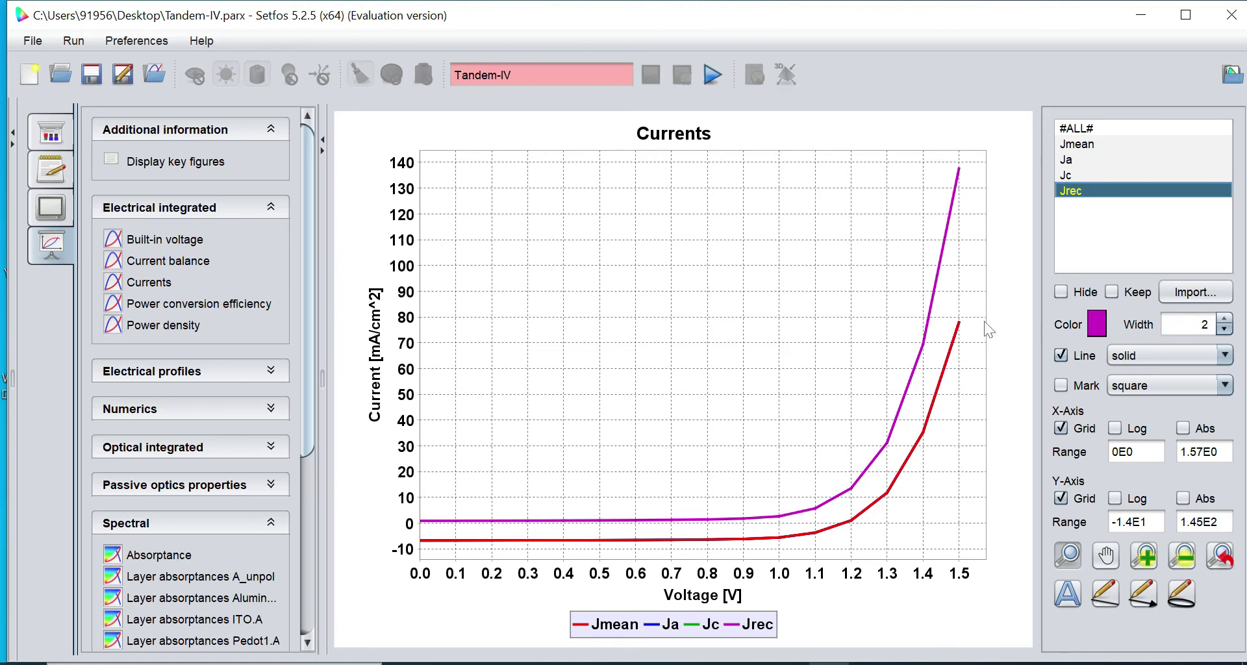
{"action": "left_click", "coordinate": [1069, 291]}
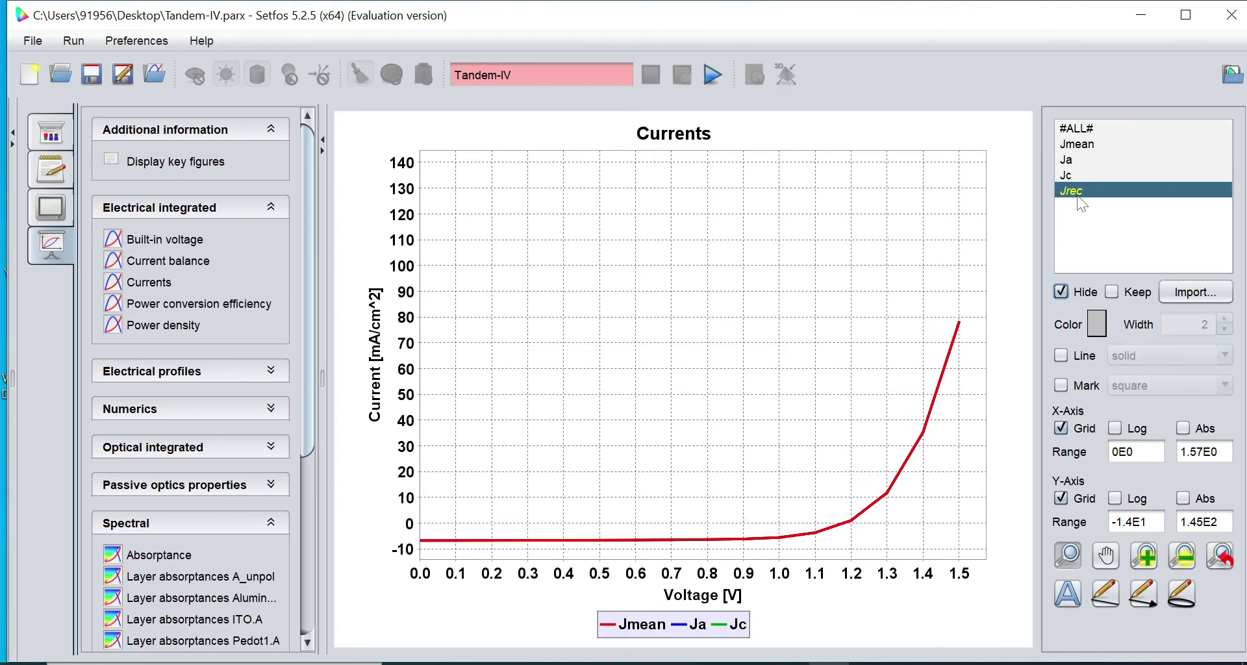
{"action": "left_click", "coordinate": [1076, 146]}
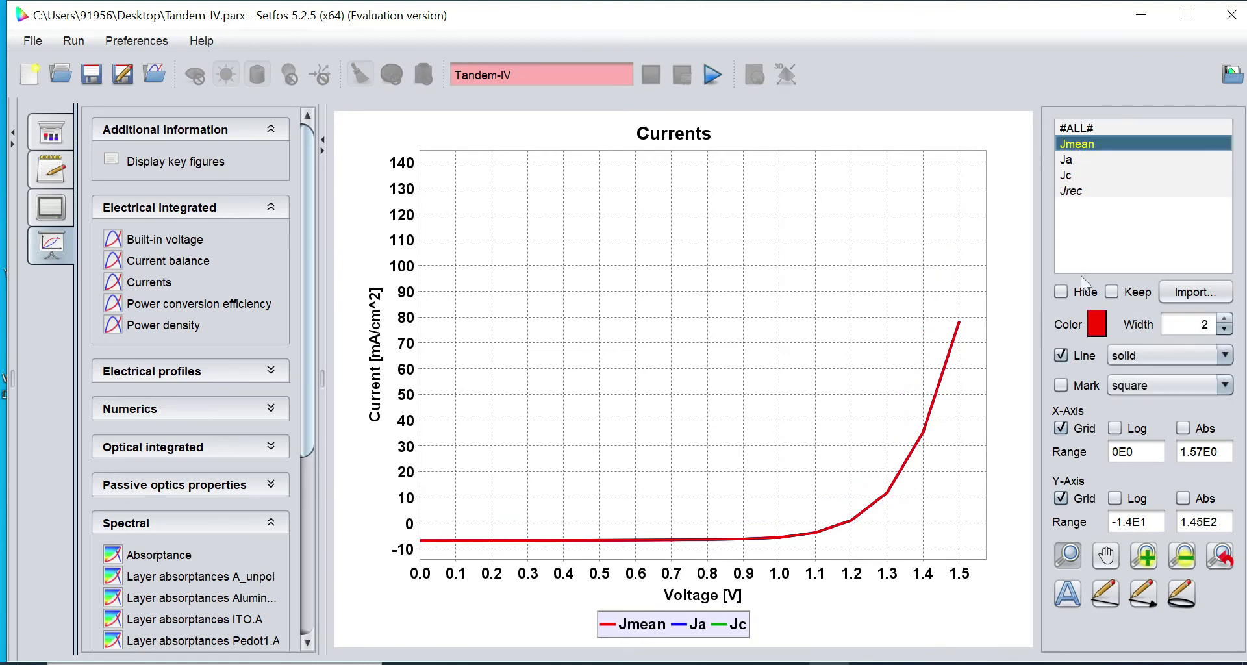
{"action": "left_click", "coordinate": [1079, 295]}
{"action": "left_click", "coordinate": [1074, 161]}
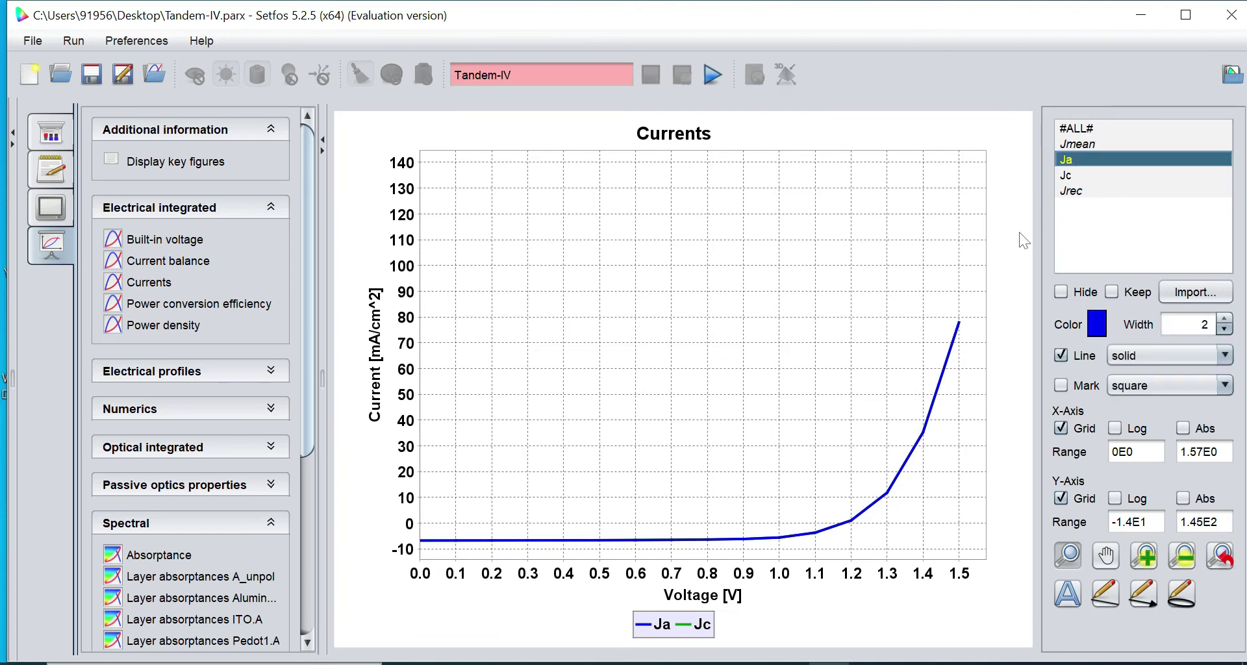
{"action": "left_click", "coordinate": [1073, 175]}
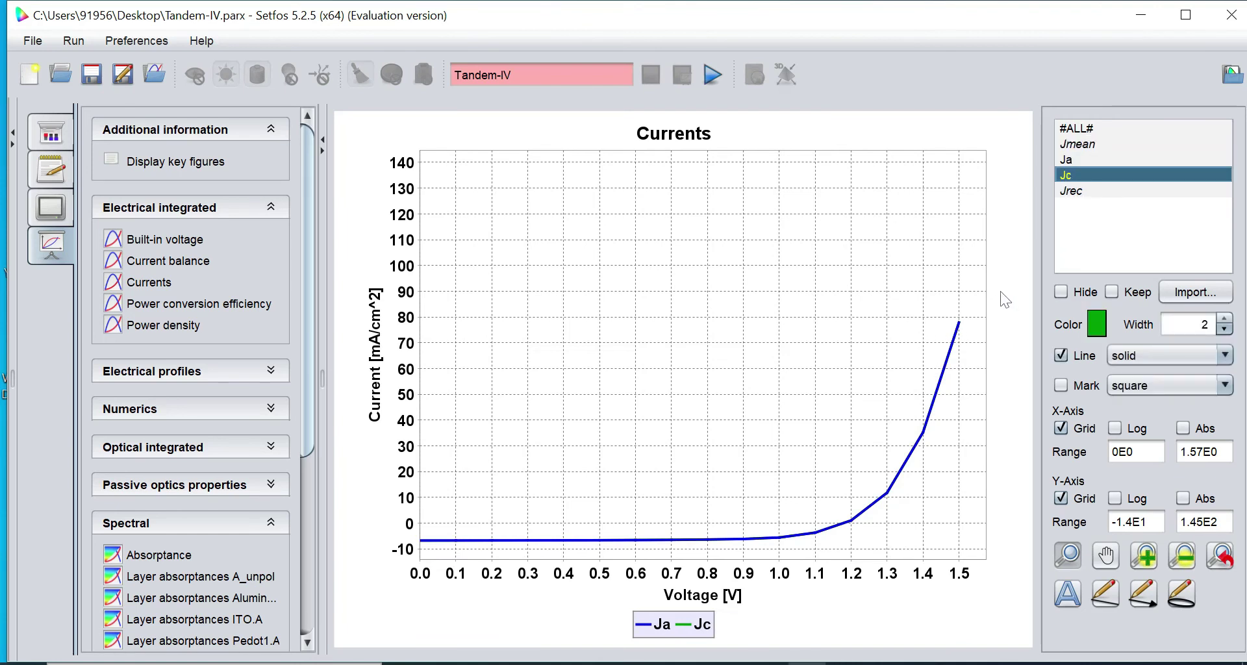
{"action": "left_click", "coordinate": [1073, 161]}
{"action": "left_click", "coordinate": [1065, 291]}
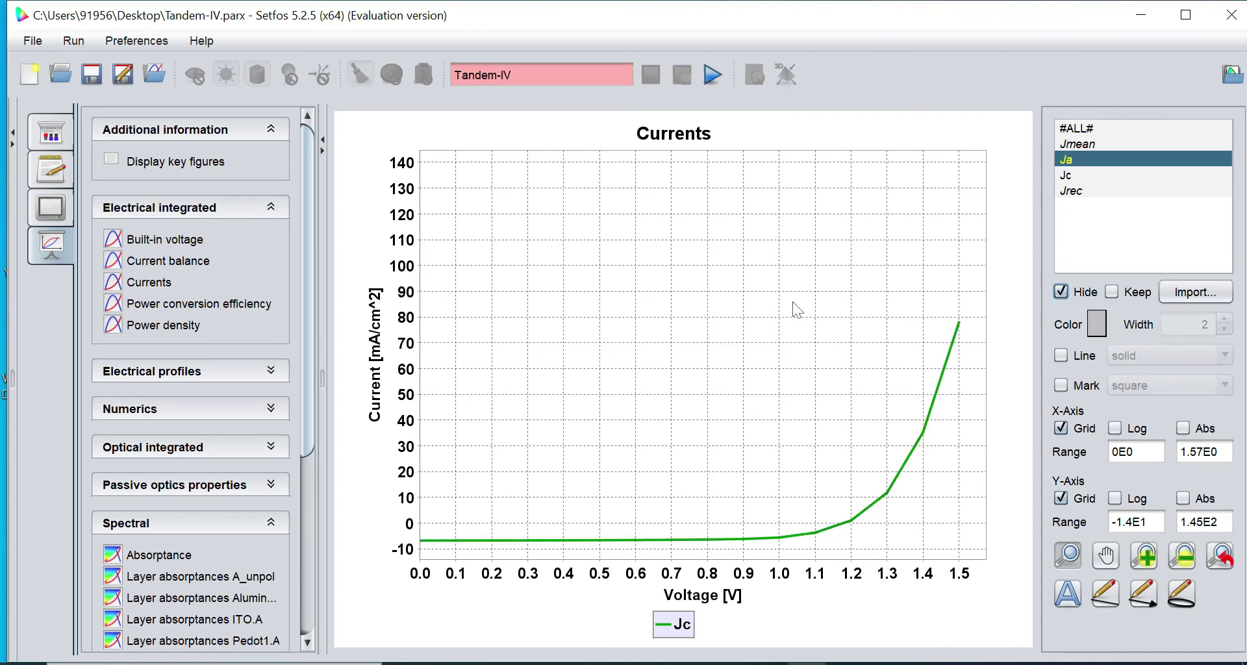
Save the visible Jc current–voltage data as a text file named IV on the Desktop
{"action": "right_click", "coordinate": [665, 281]}
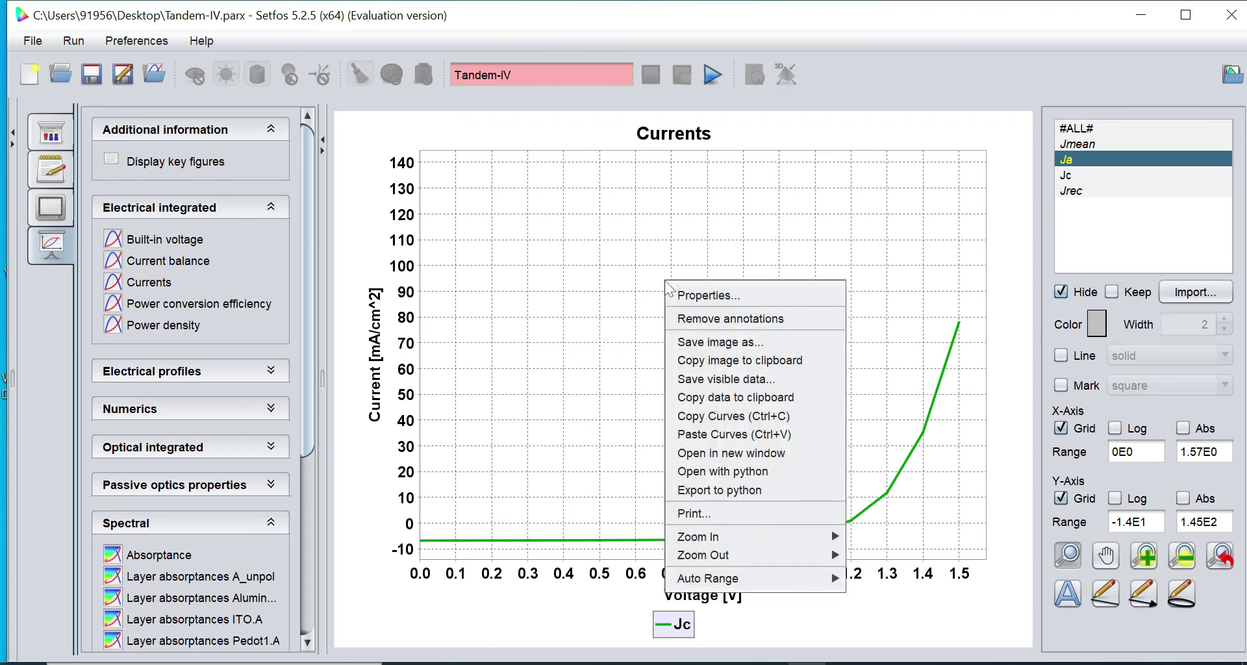
{"action": "left_click", "coordinate": [728, 381]}
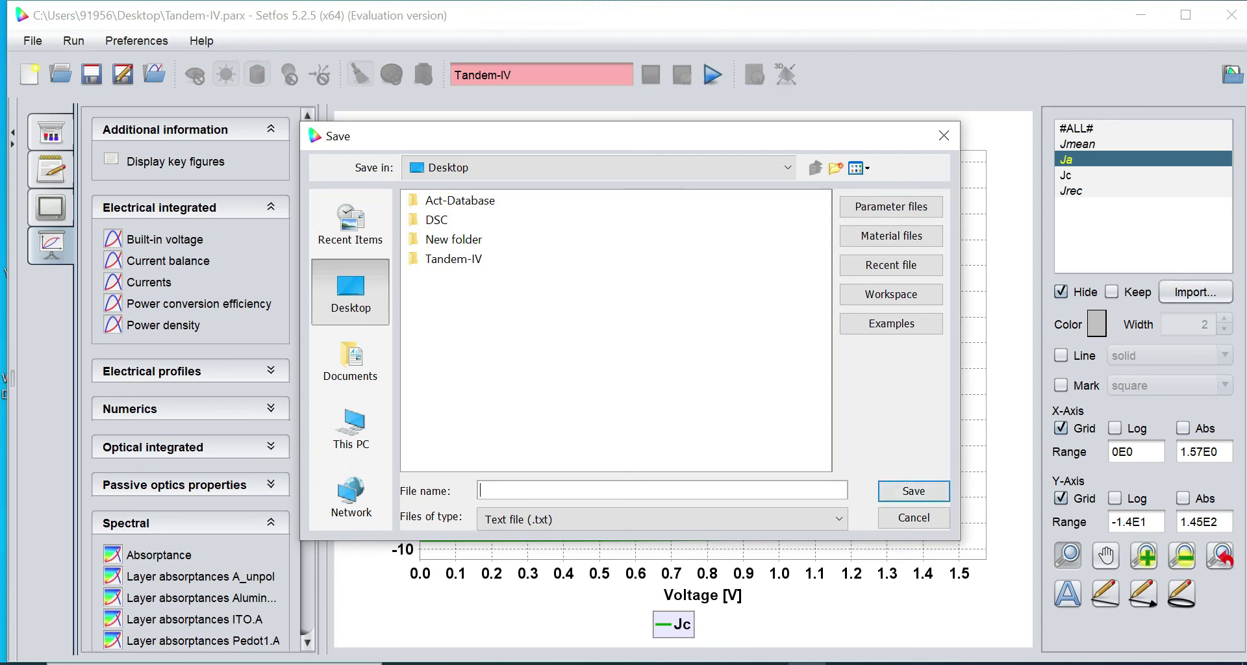
{"action": "type", "text": "IV"}
{"action": "left_click", "coordinate": [921, 497]}
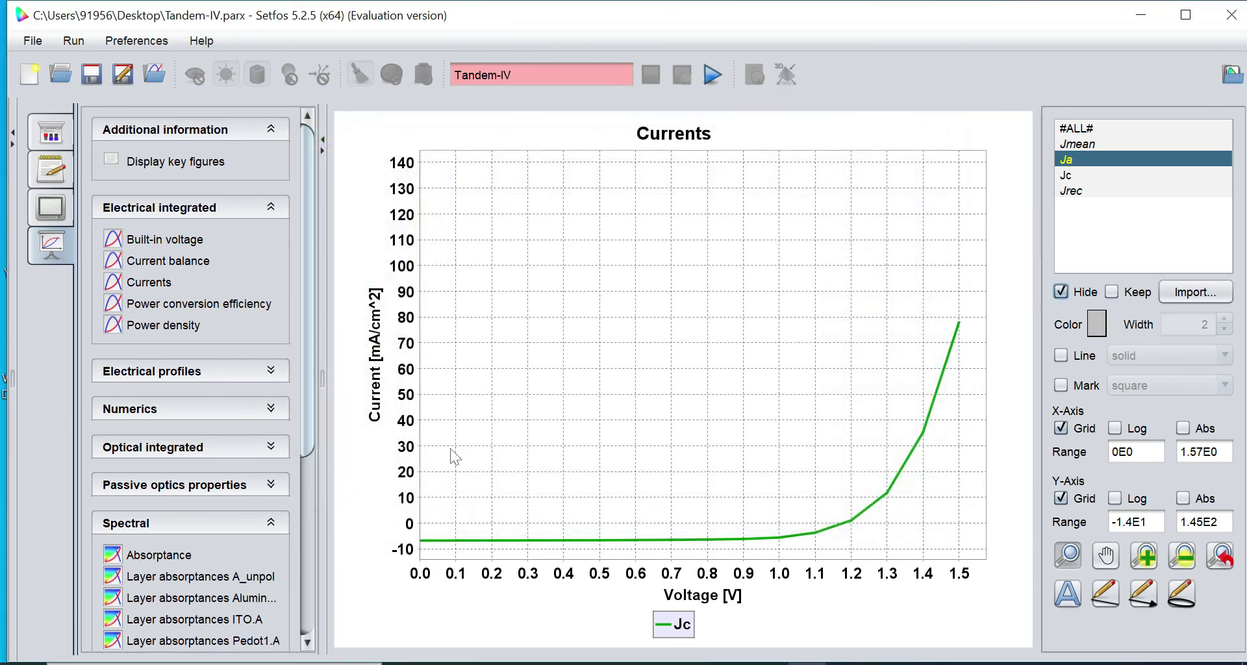
Display the Band diagram plot from the Electrical profiles list
{"action": "left_click", "coordinate": [245, 212]}
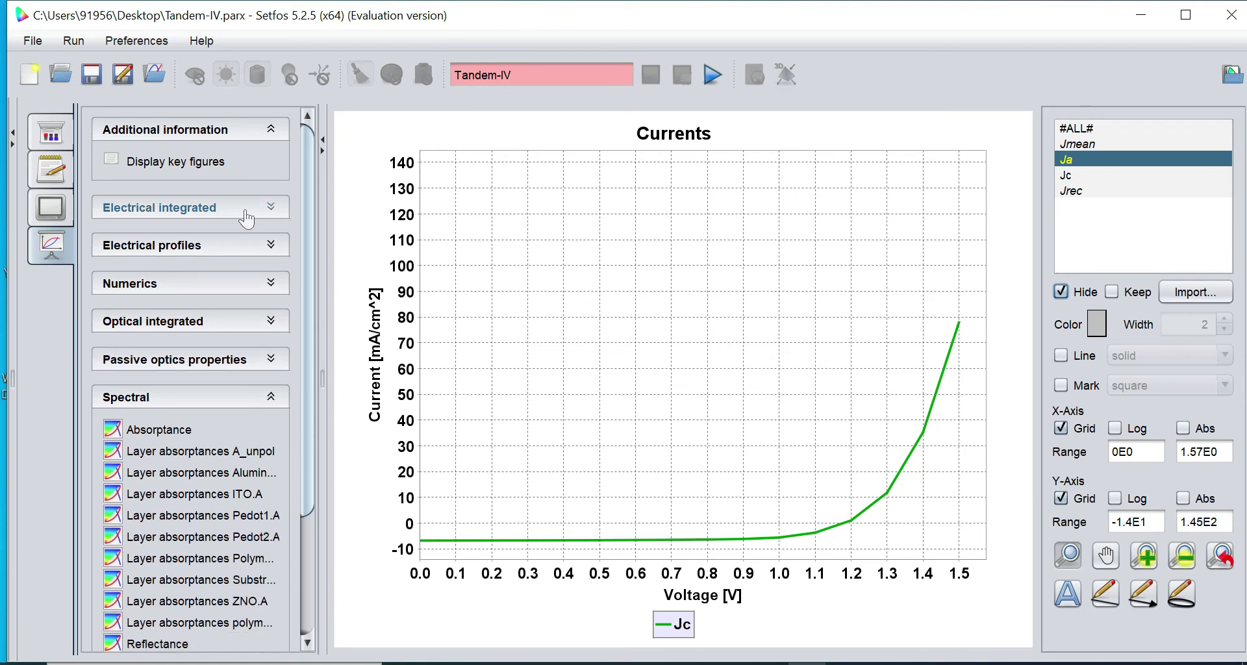
{"action": "left_click", "coordinate": [231, 248]}
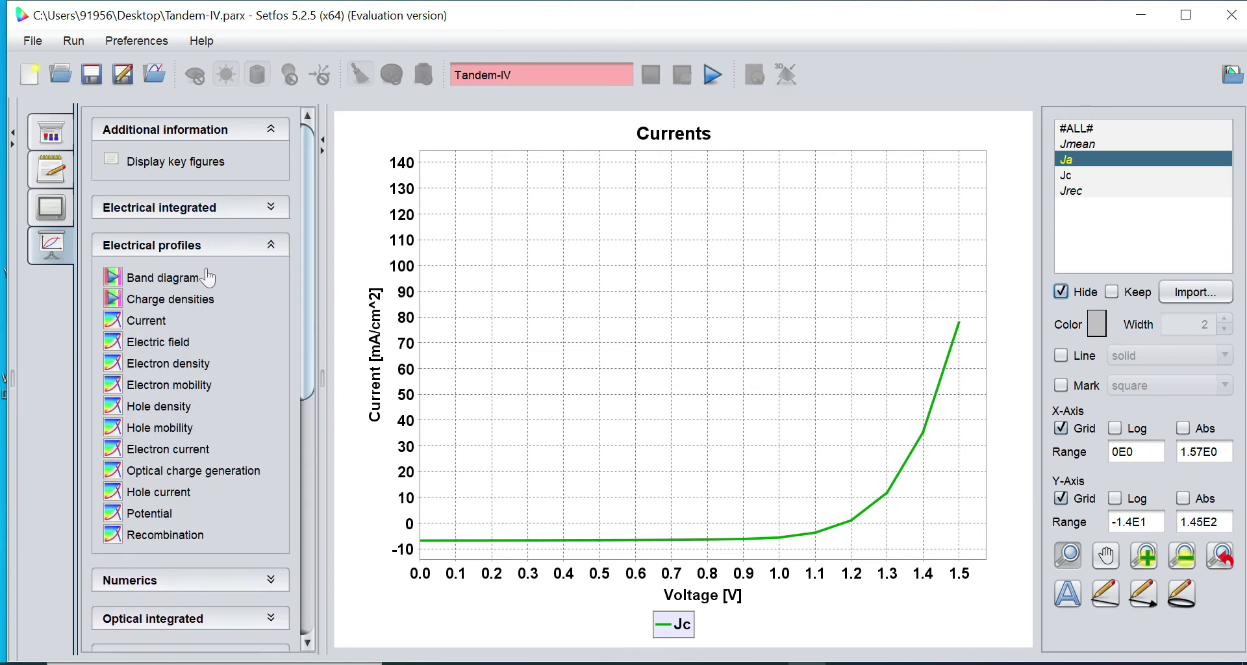
{"action": "left_click", "coordinate": [186, 286]}
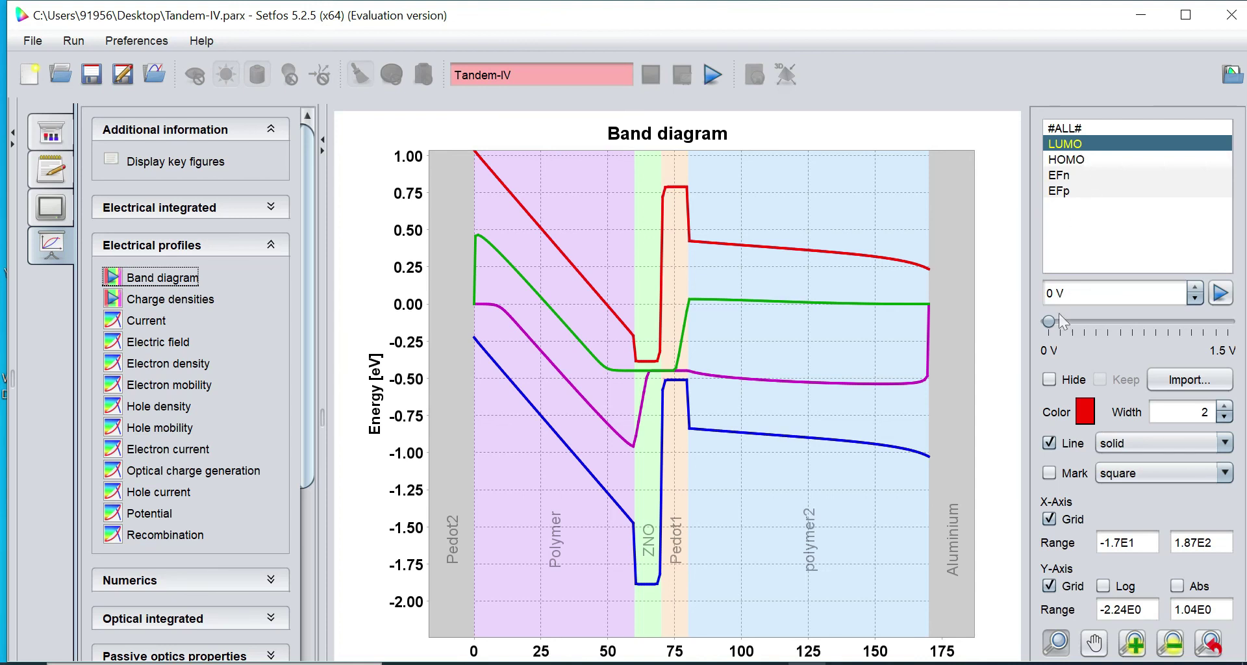
Hide the LUMO and HOMO curves and sweep the band diagram through applied voltages
{"action": "left_click", "coordinate": [1049, 382]}
{"action": "left_click", "coordinate": [1069, 160]}
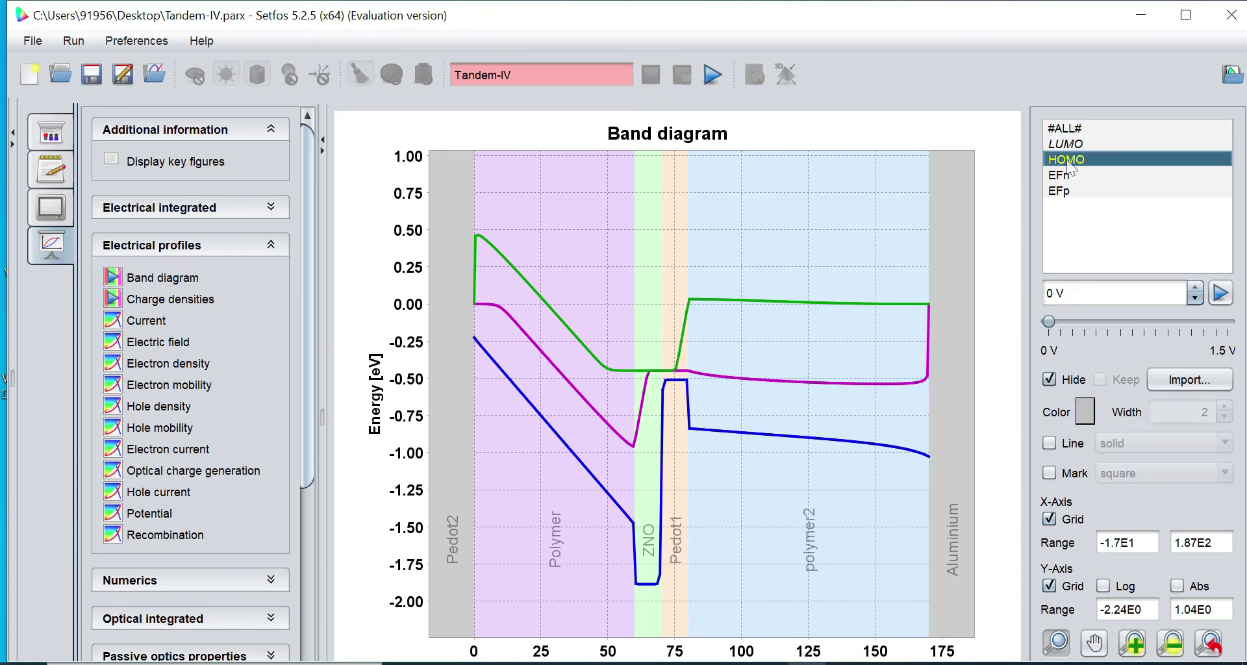
{"action": "left_click", "coordinate": [1051, 381]}
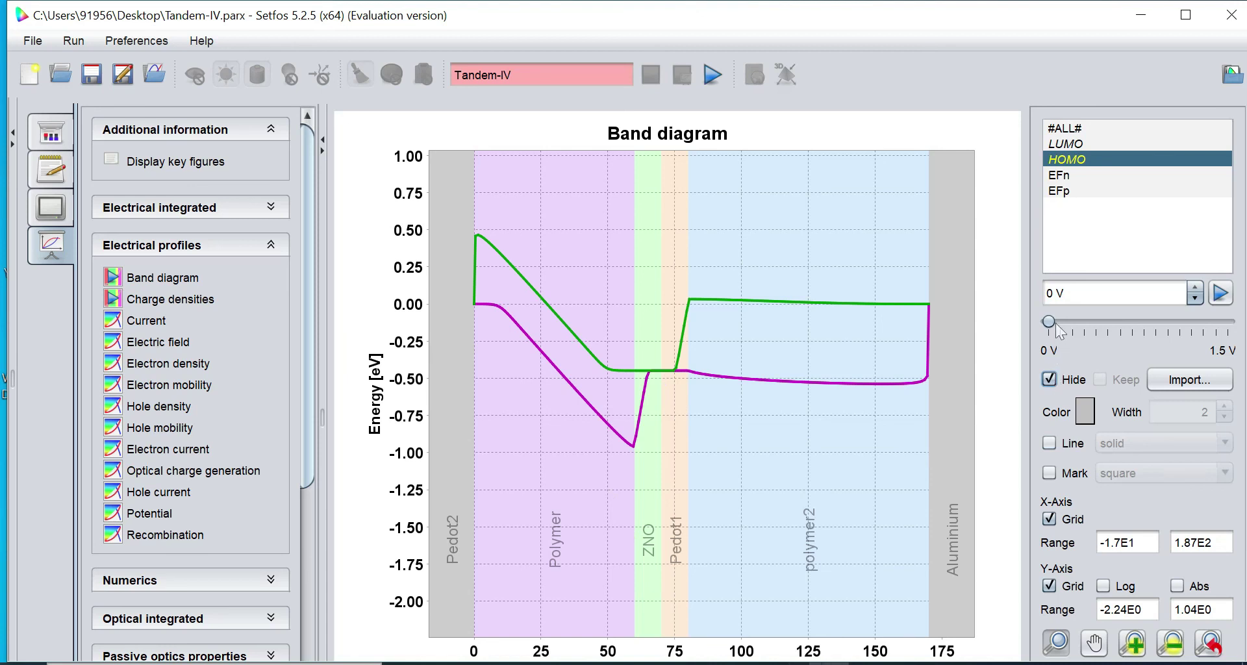
{"action": "mouse_move", "coordinate": [1051, 325]}
{"action": "left_mouse_down"}
{"action": "mouse_move", "coordinate": [1237, 330]}
{"action": "mouse_move", "coordinate": [1038, 328]}
{"action": "left_mouse_up"}
Review the Charge densities plot, then view the Electric field as a checkerboard colour map
{"action": "left_click", "coordinate": [170, 299]}
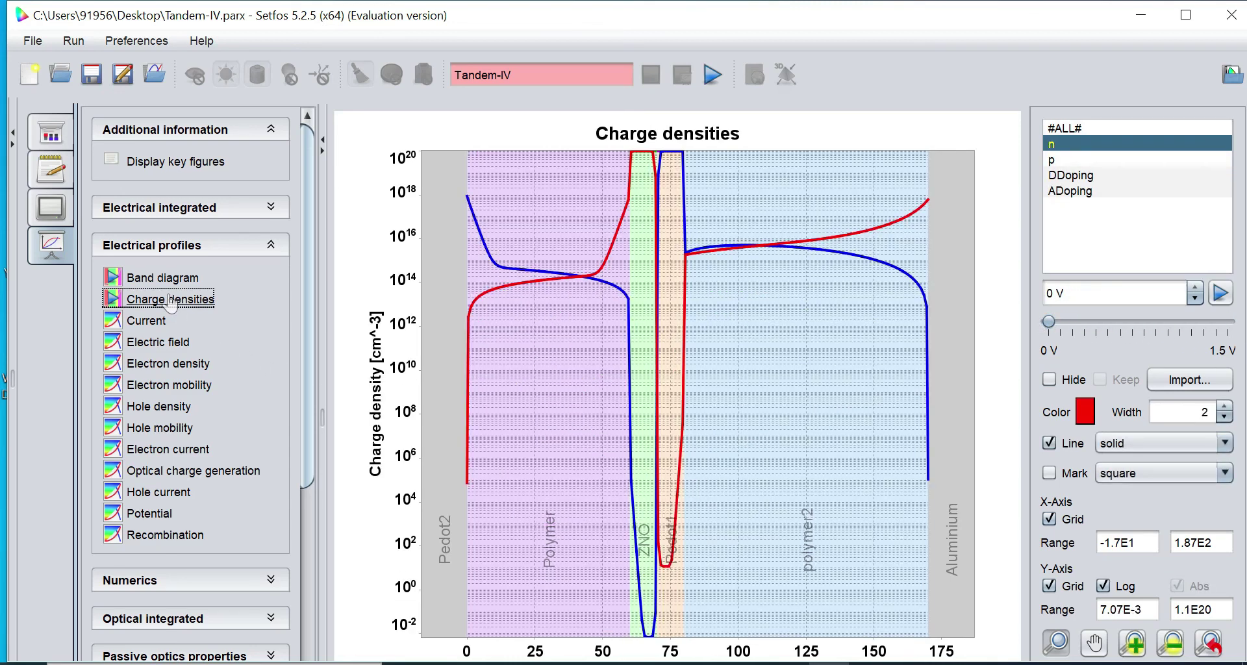
{"action": "left_click", "coordinate": [172, 344]}
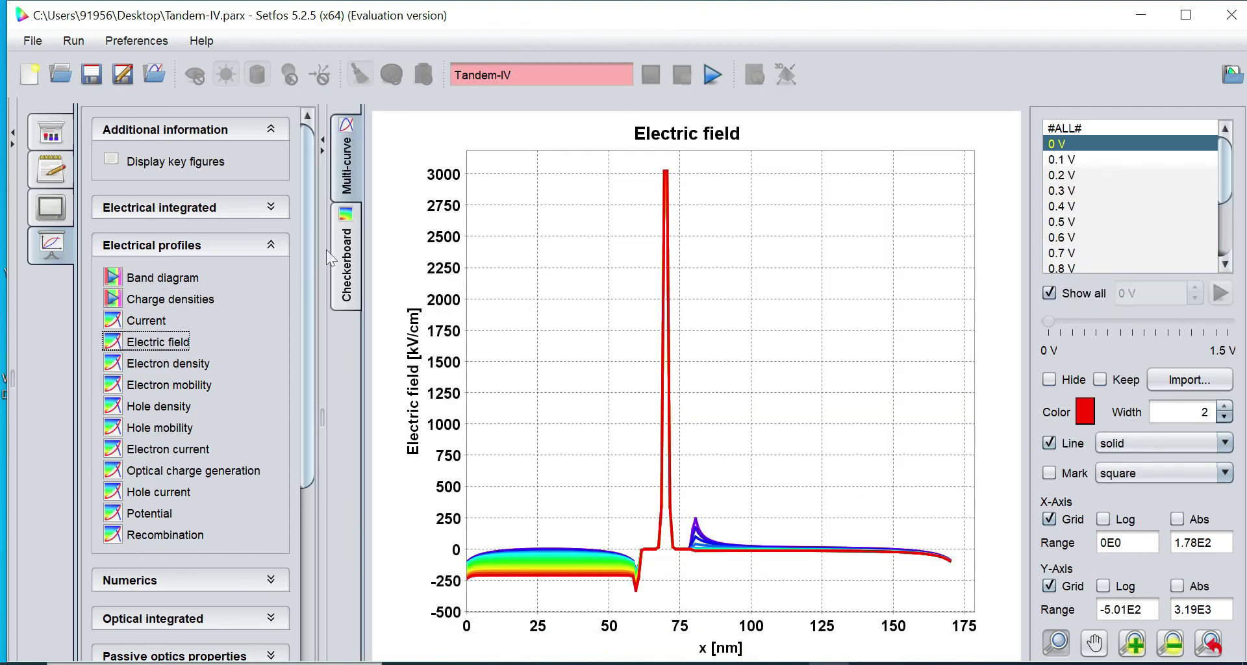
{"action": "left_click", "coordinate": [348, 253]}
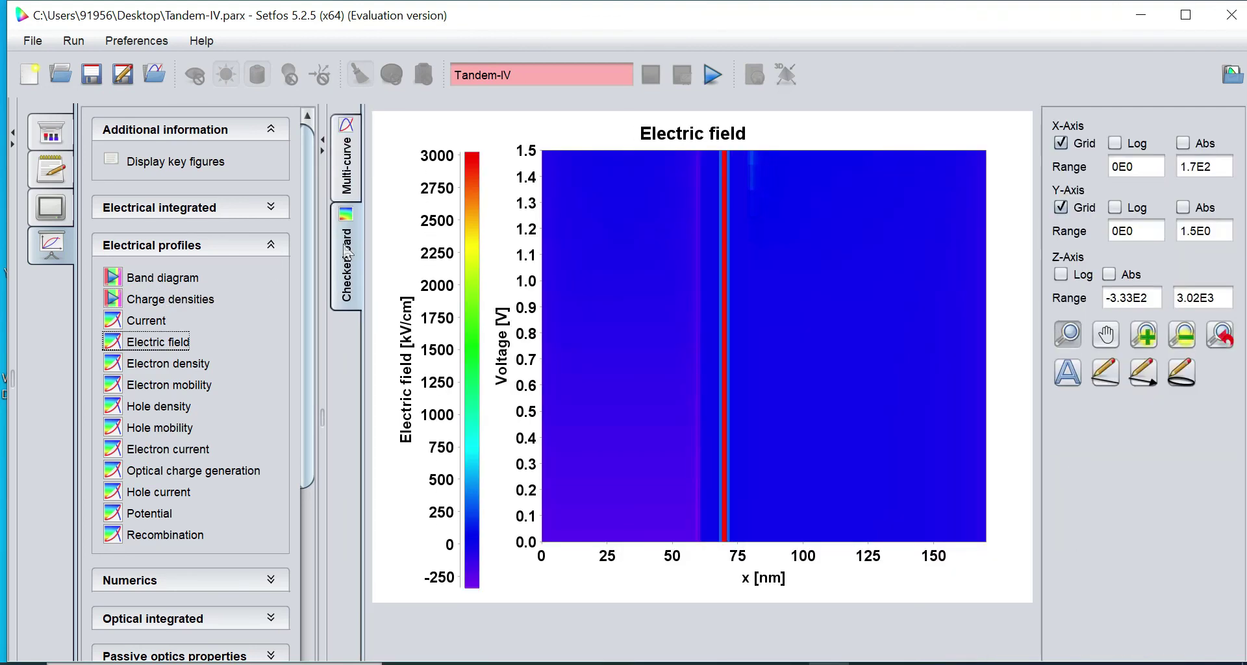
Step the Potential profile through single voltages, restore all curves, and view it as a colour map
{"action": "left_click", "coordinate": [150, 513]}
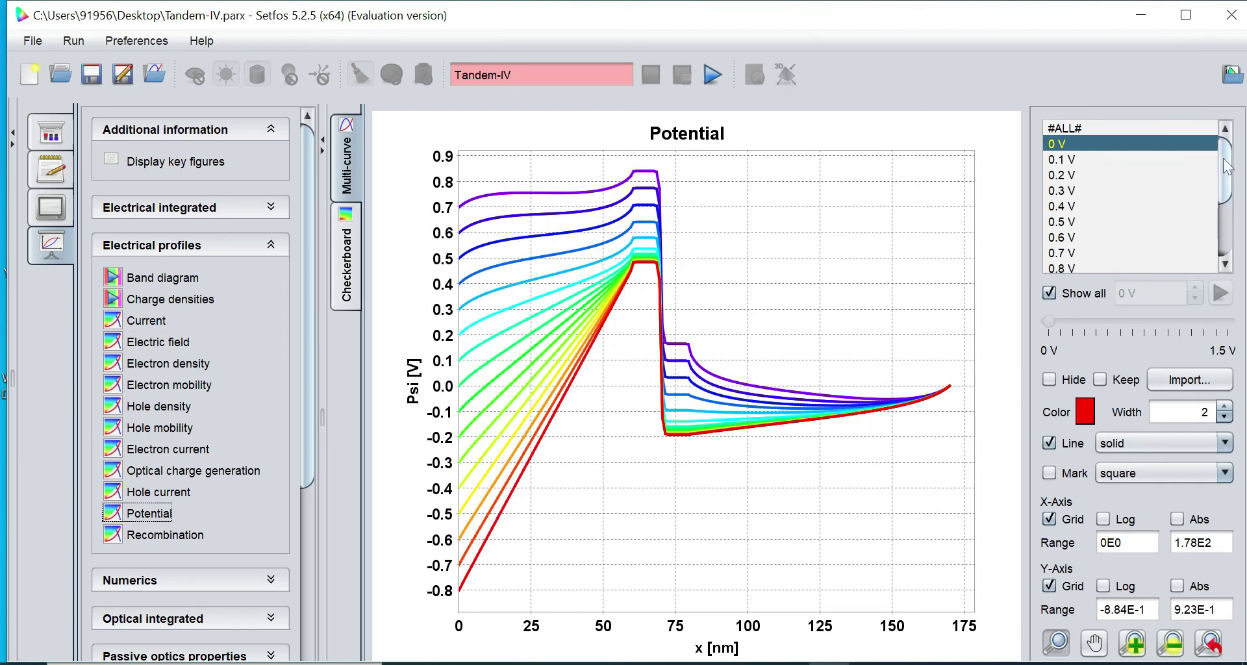
{"action": "mouse_move", "coordinate": [1226, 166]}
{"action": "left_mouse_down"}
{"action": "mouse_move", "coordinate": [1225, 205]}
{"action": "mouse_move", "coordinate": [1226, 158]}
{"action": "left_mouse_up"}
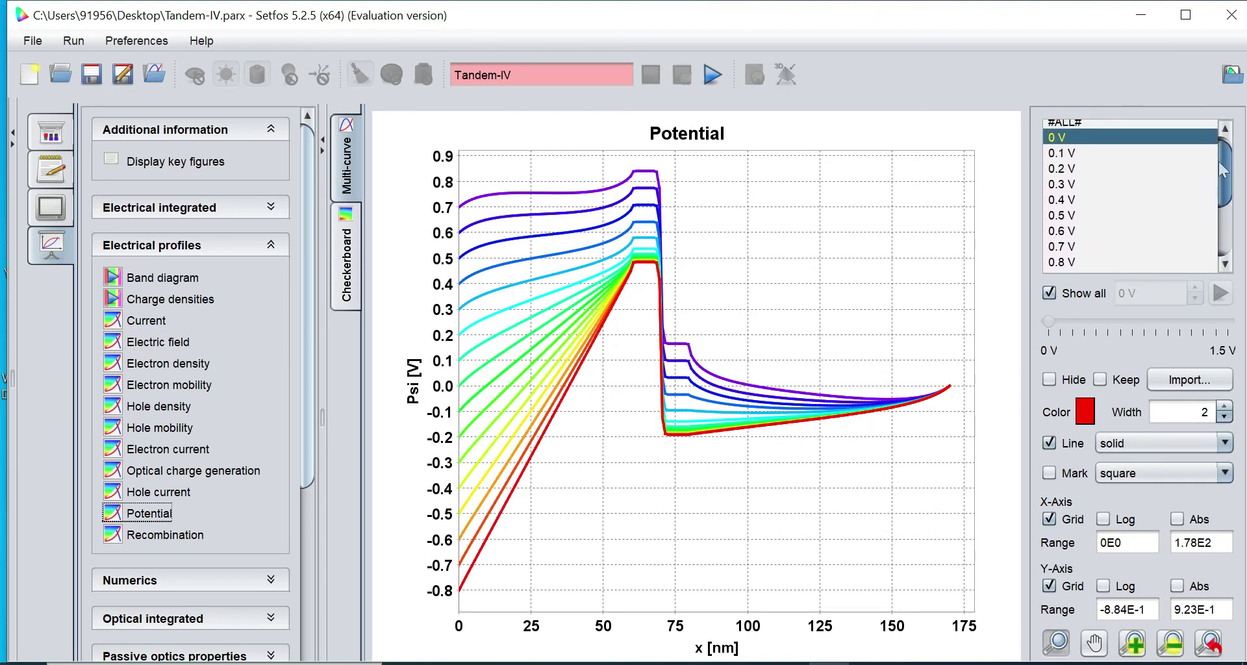
{"action": "left_click", "coordinate": [1059, 292]}
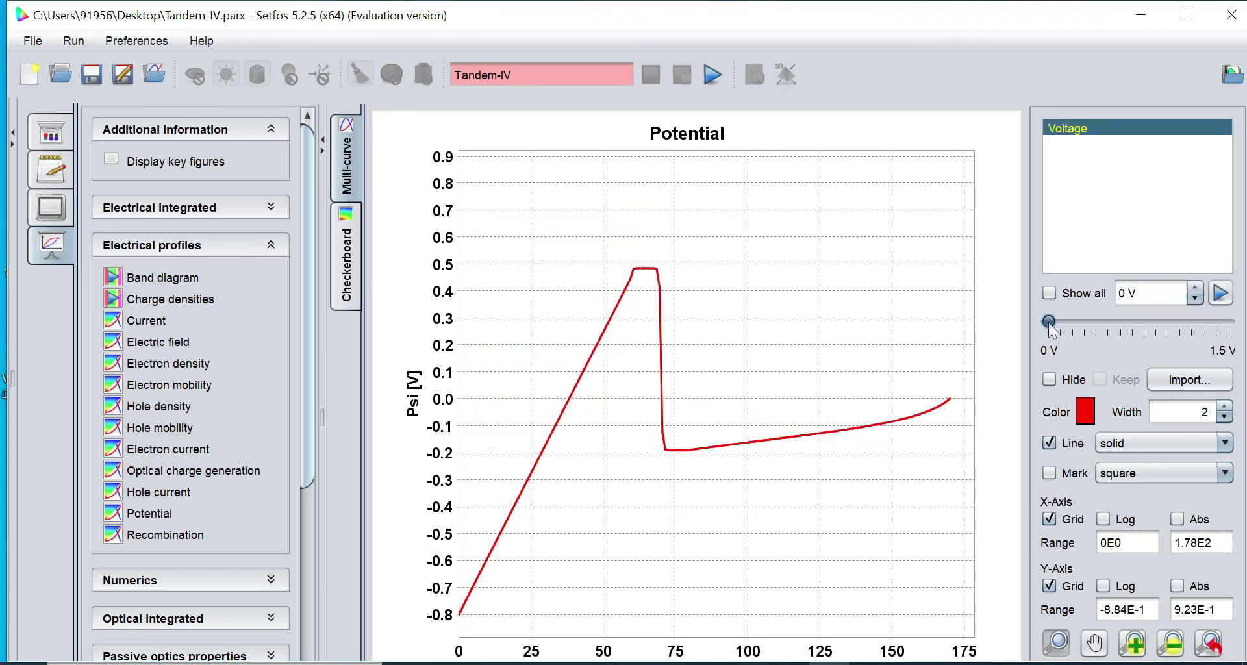
{"action": "left_click_drag", "start_coordinate": [1049, 322], "coordinate": [1096, 322]}
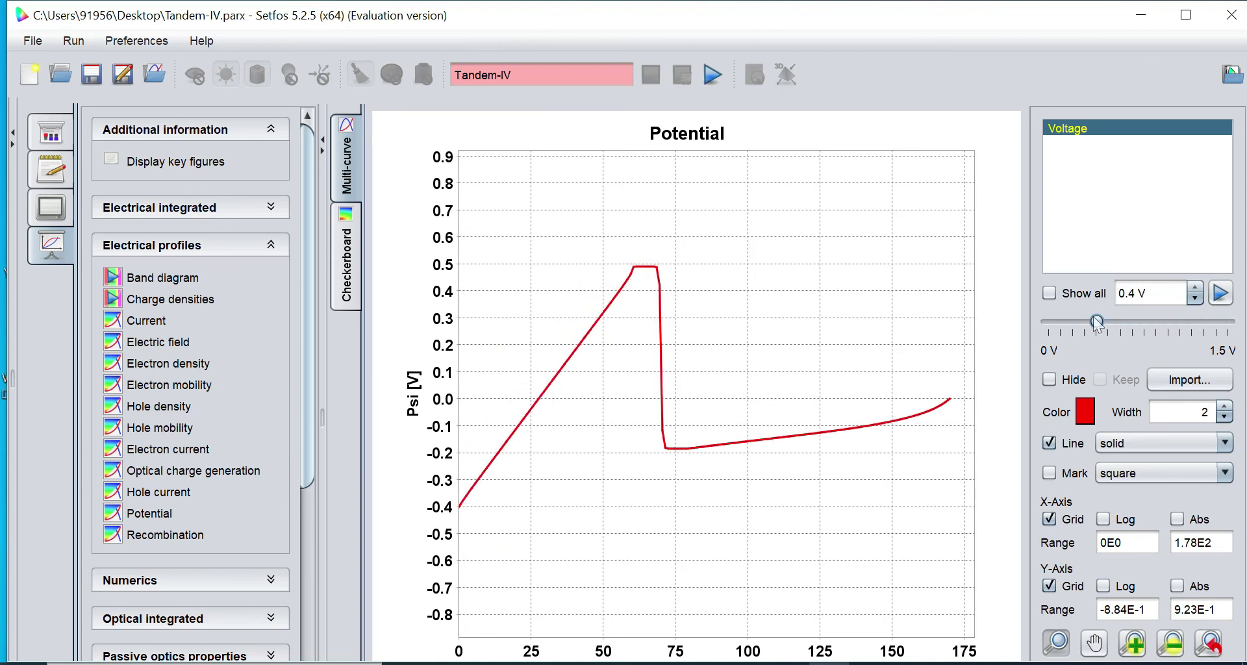
{"action": "left_click", "coordinate": [1050, 293]}
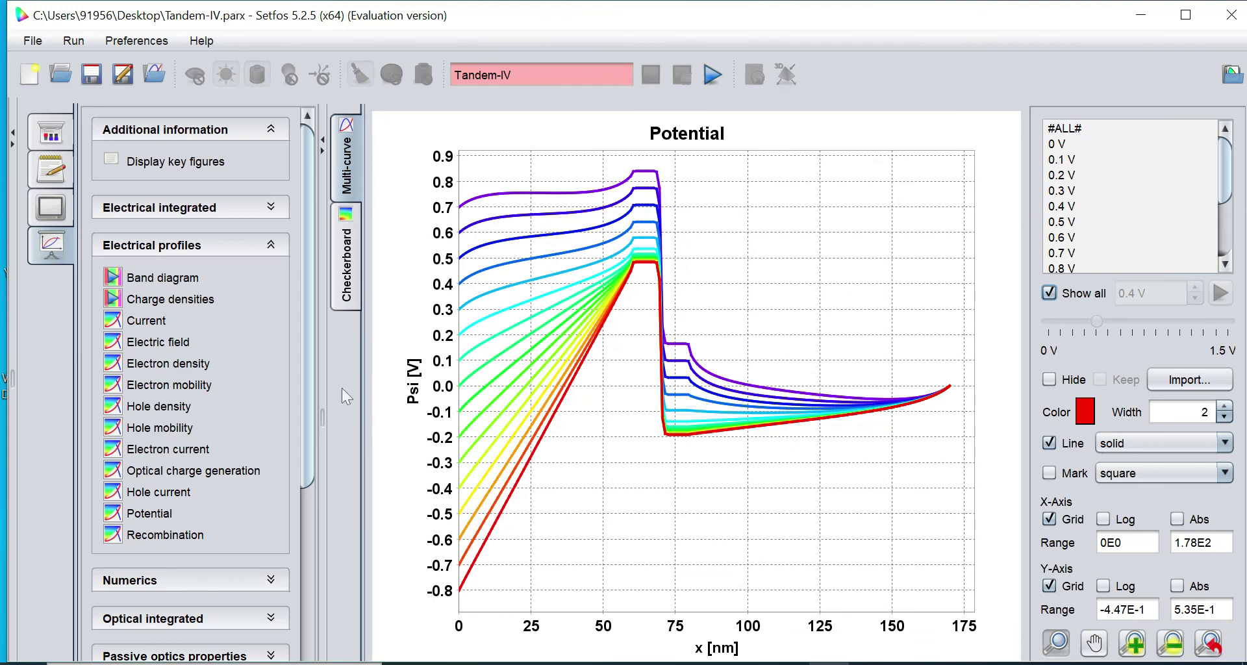
{"action": "left_click", "coordinate": [347, 286]}
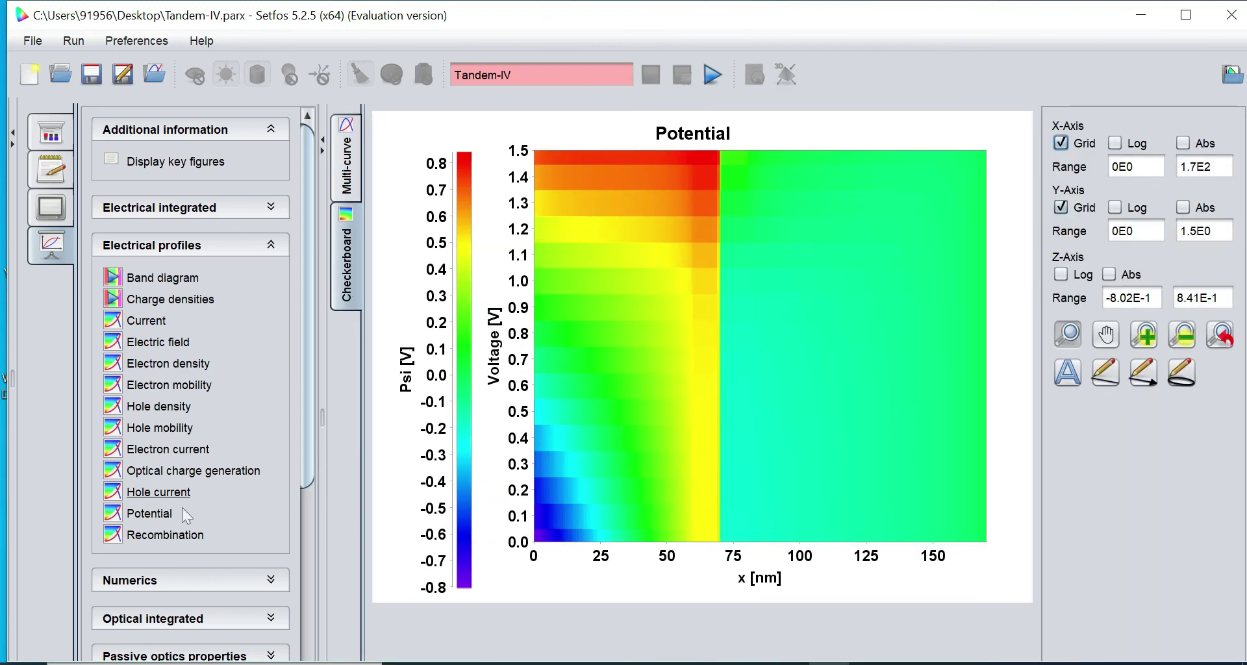
Show the Recombination profile for the single applied voltage of 1.5 V
{"action": "left_click", "coordinate": [166, 535]}
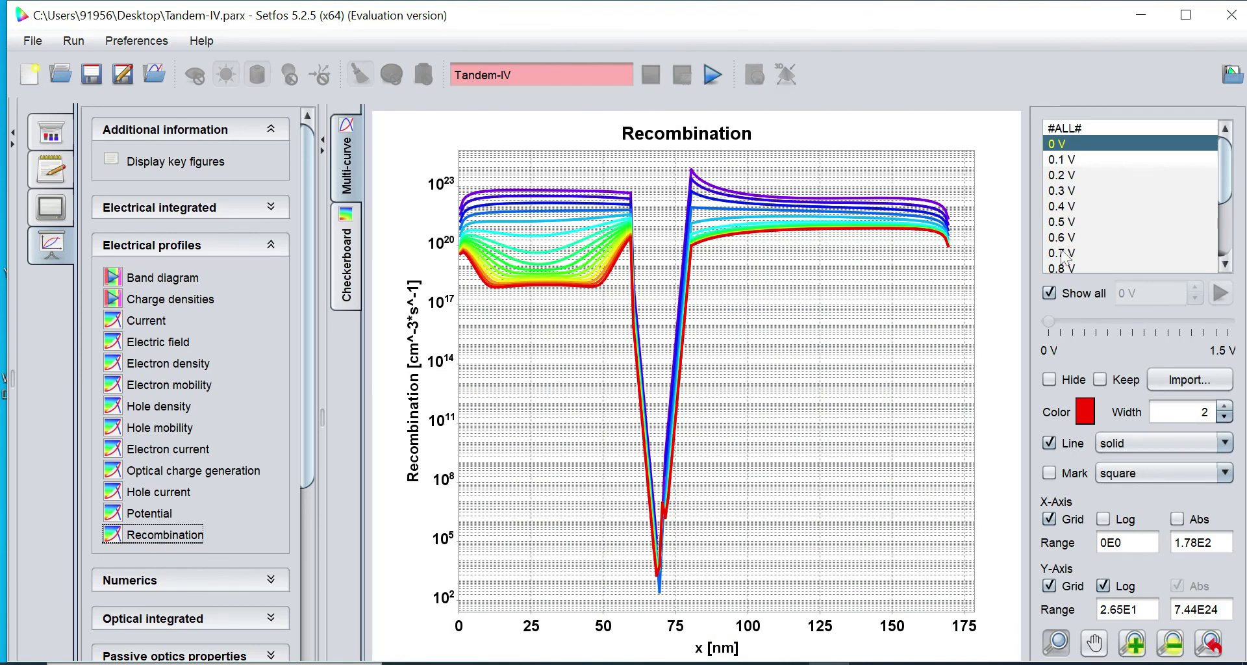
{"action": "left_click", "coordinate": [1050, 293]}
{"action": "mouse_move", "coordinate": [1049, 322]}
{"action": "left_mouse_down"}
{"action": "mouse_move", "coordinate": [1227, 321]}
{"action": "mouse_move", "coordinate": [1062, 317]}
{"action": "left_mouse_up"}
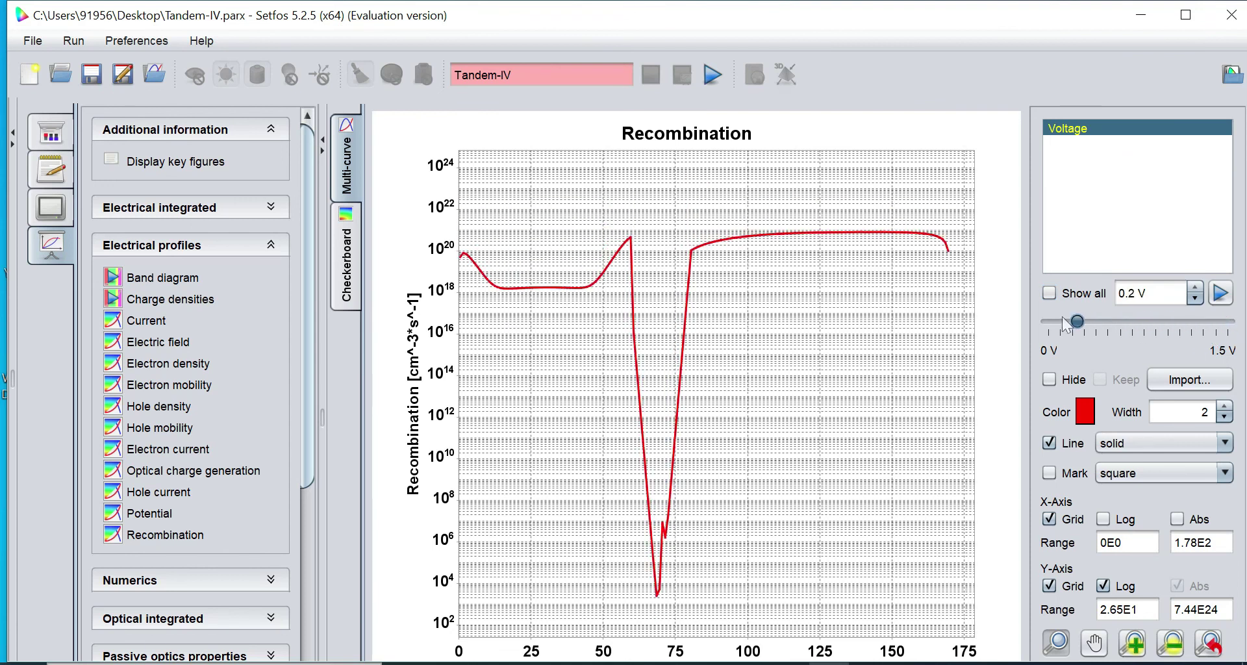
View Optical charge generation as a checkerboard colour map across position and voltage
{"action": "left_click", "coordinate": [178, 480]}
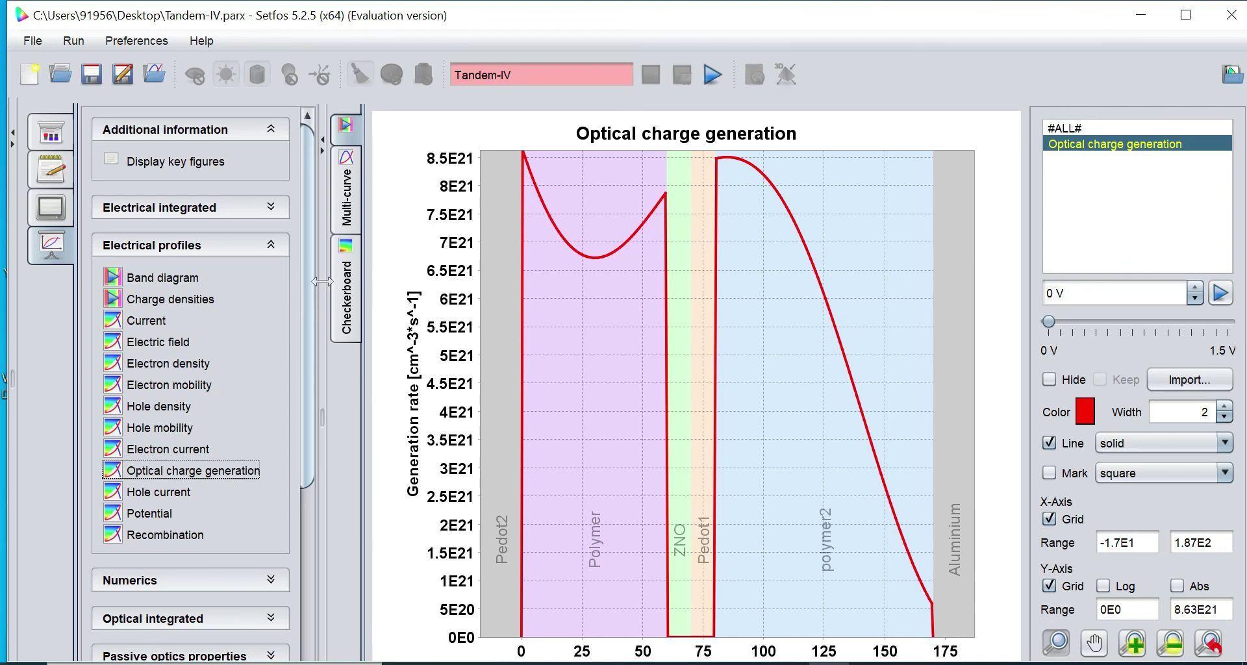
{"action": "left_click", "coordinate": [348, 286]}
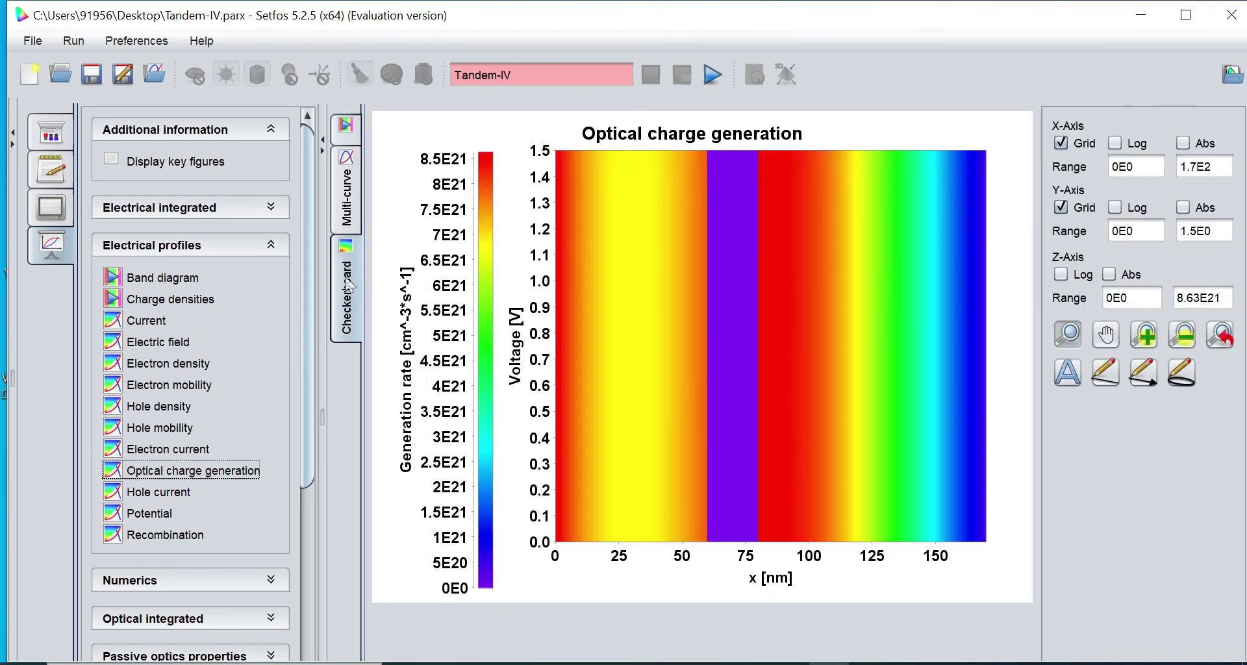
{"action": "left_click", "coordinate": [189, 247]}
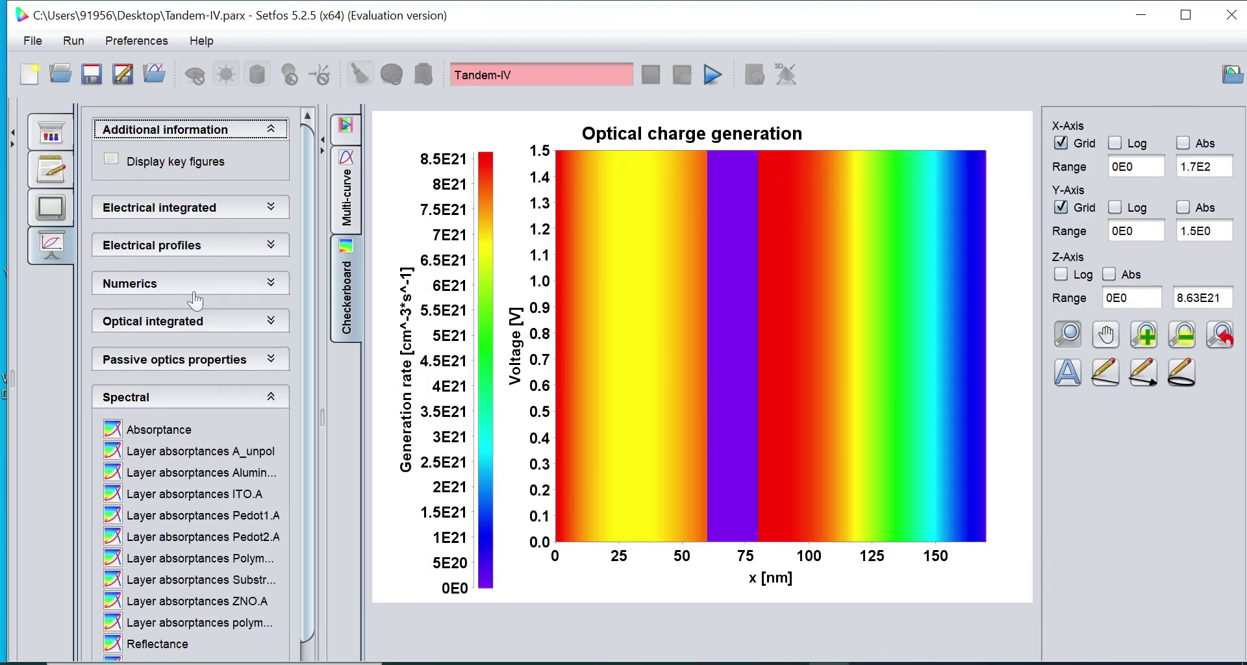
Review the Absorptance spectrum and the ITO, Pedot1, Pedot2, Polymer and Substrate layer absorptances
{"action": "left_click", "coordinate": [161, 431]}
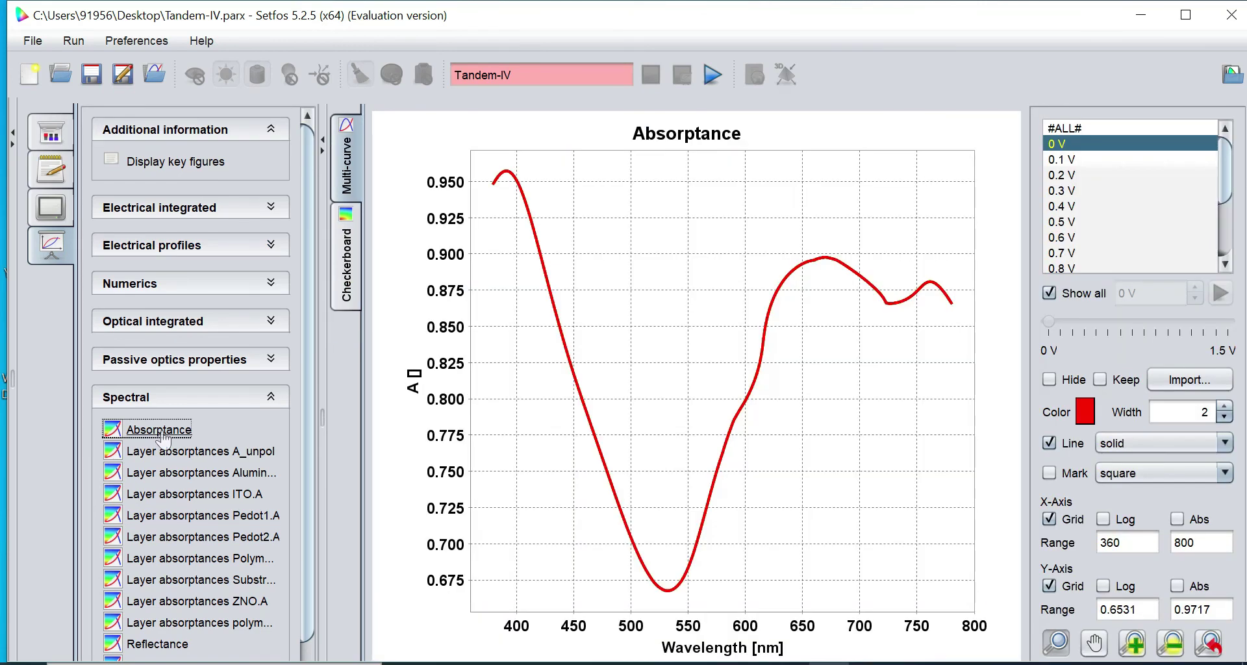
{"action": "left_click", "coordinate": [165, 496]}
{"action": "left_click", "coordinate": [170, 516]}
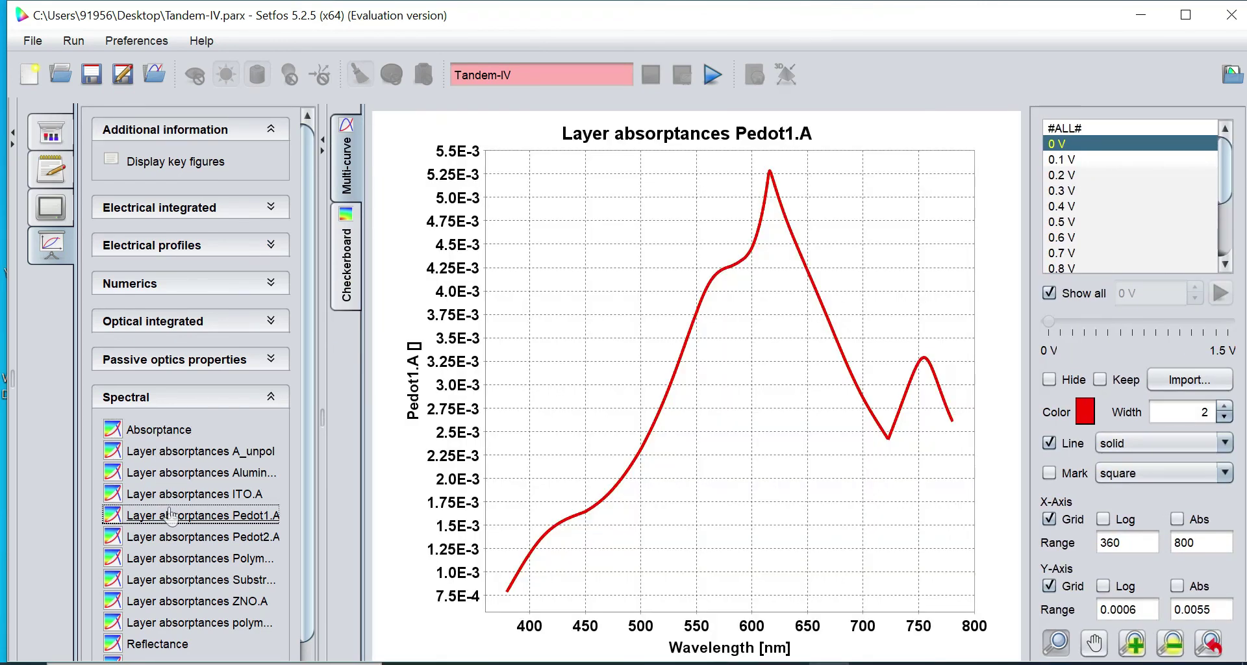
{"action": "left_click", "coordinate": [174, 539]}
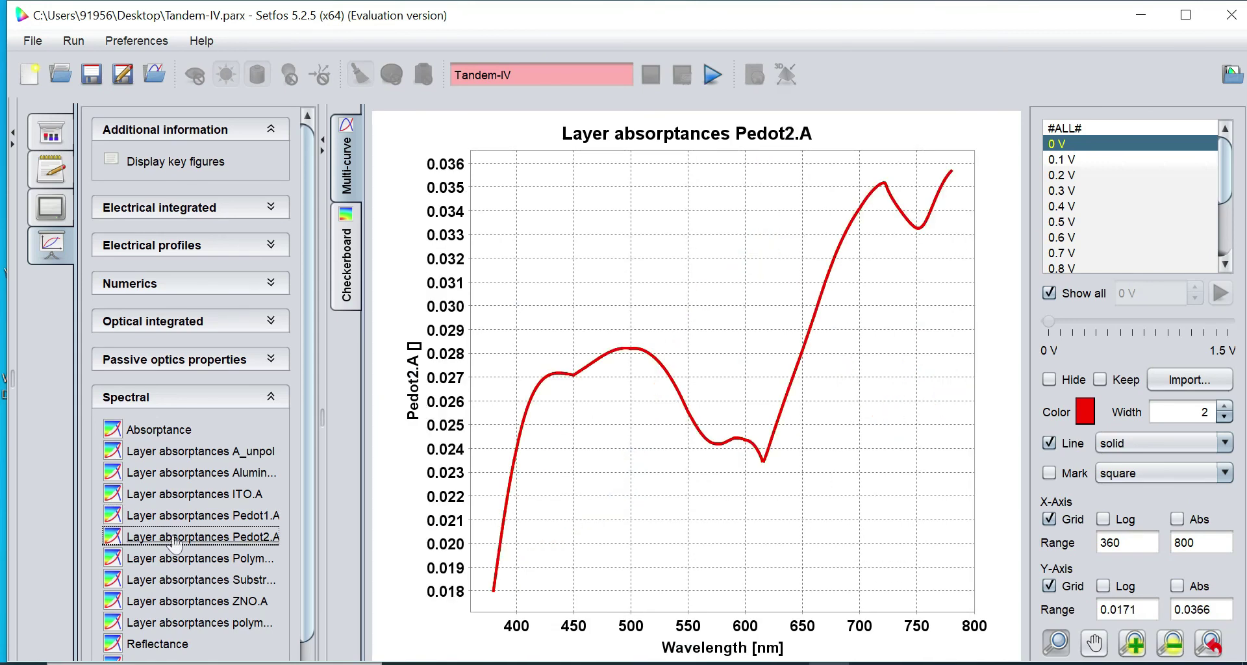
{"action": "left_click", "coordinate": [181, 566]}
{"action": "left_click", "coordinate": [185, 577]}
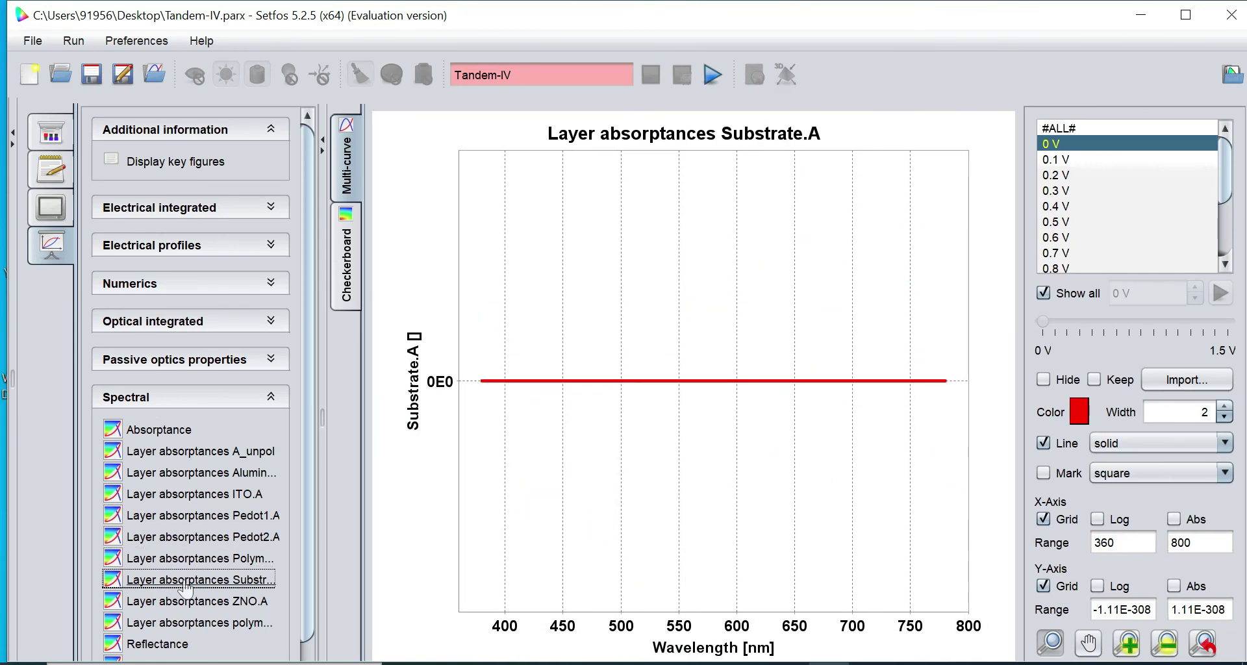
Review the Reflectance, Transmittance, Absorptance p, Reflectance p and Transmittance p spectra
{"action": "left_click", "coordinate": [190, 641]}
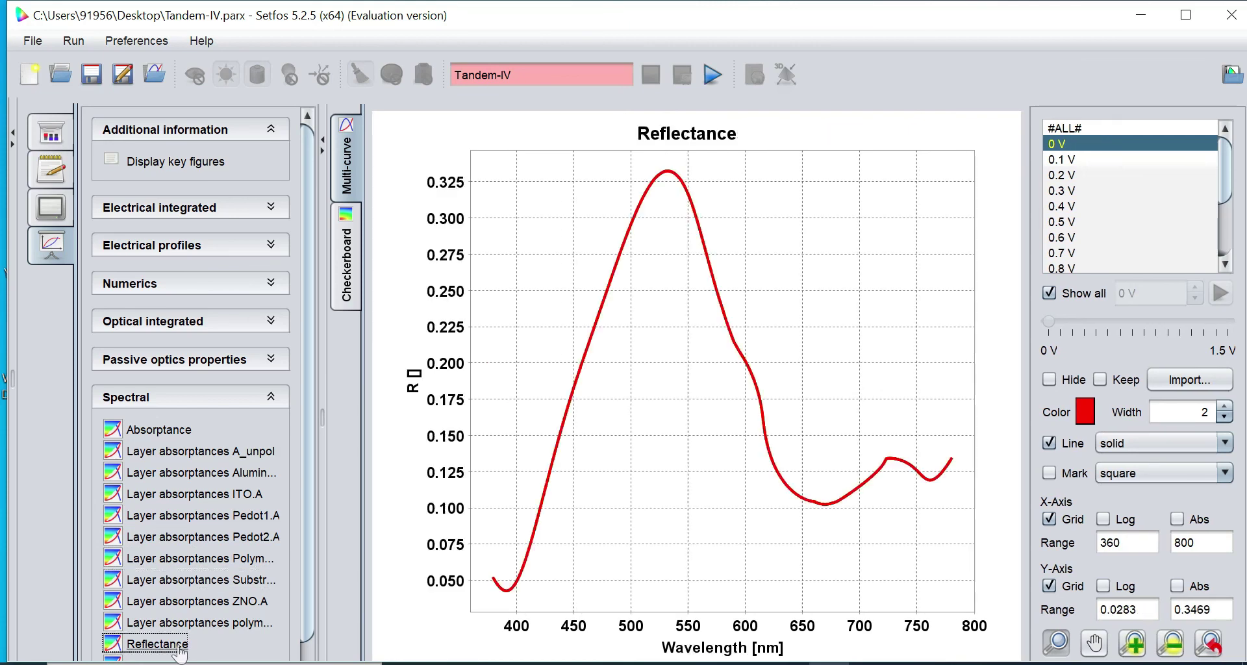
{"action": "scroll", "coordinate": [313, 655], "scroll_direction": "down", "scroll_amount": 1}
{"action": "left_click", "coordinate": [186, 582]}
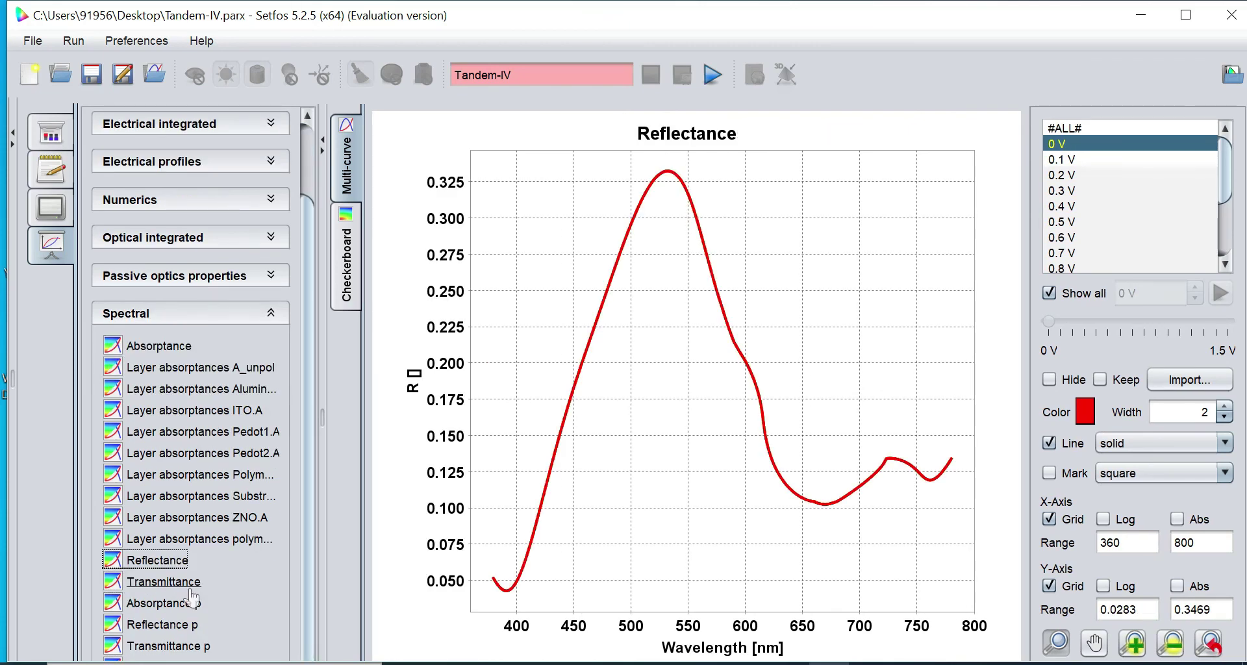
{"action": "left_click", "coordinate": [189, 605]}
{"action": "left_click", "coordinate": [189, 626]}
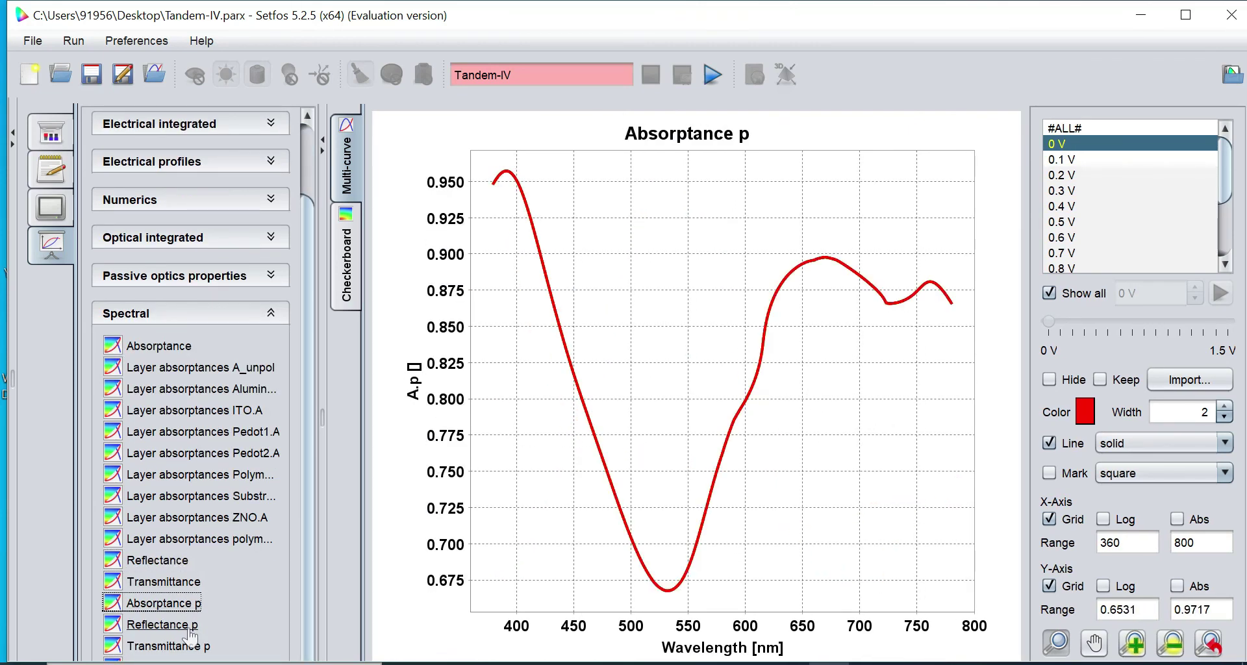
{"action": "left_click", "coordinate": [193, 646]}
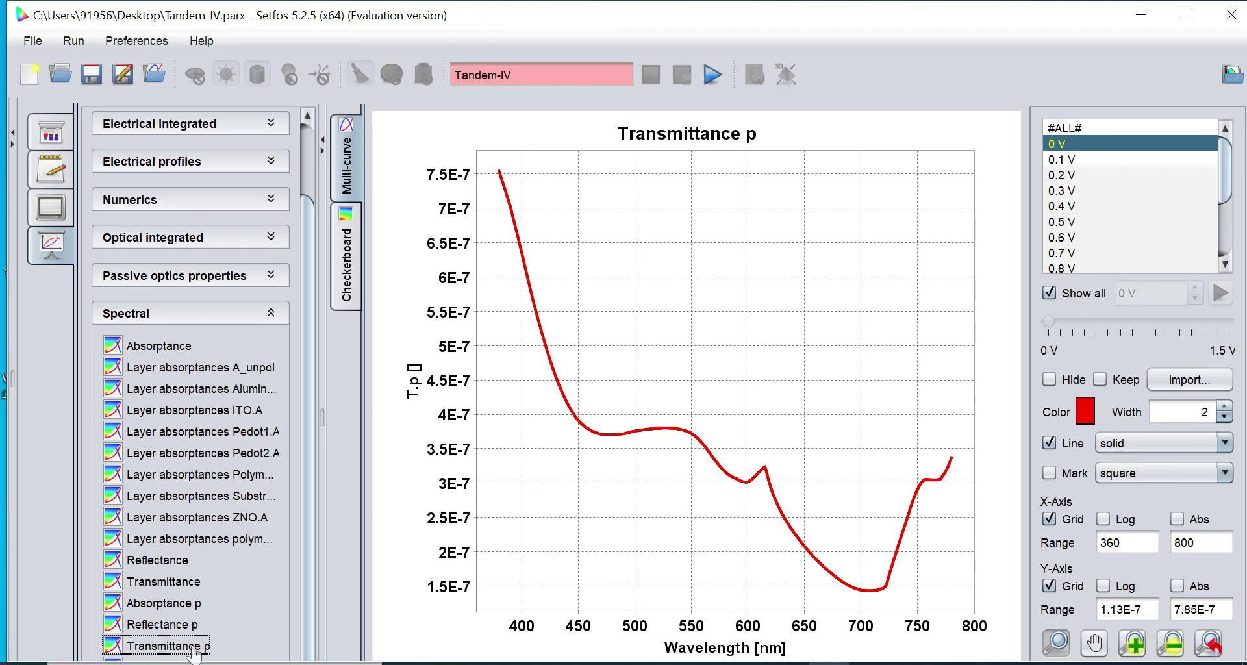
Return to the Layer structure editor from the left sidebar
{"action": "left_click", "coordinate": [52, 136]}
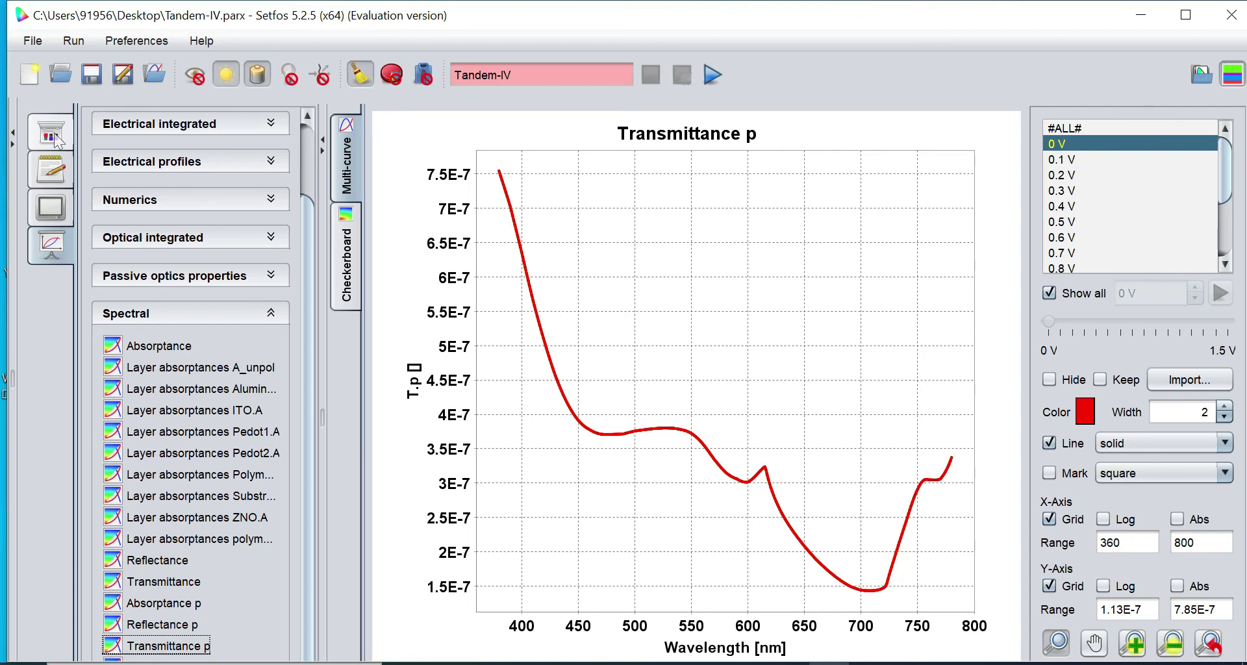